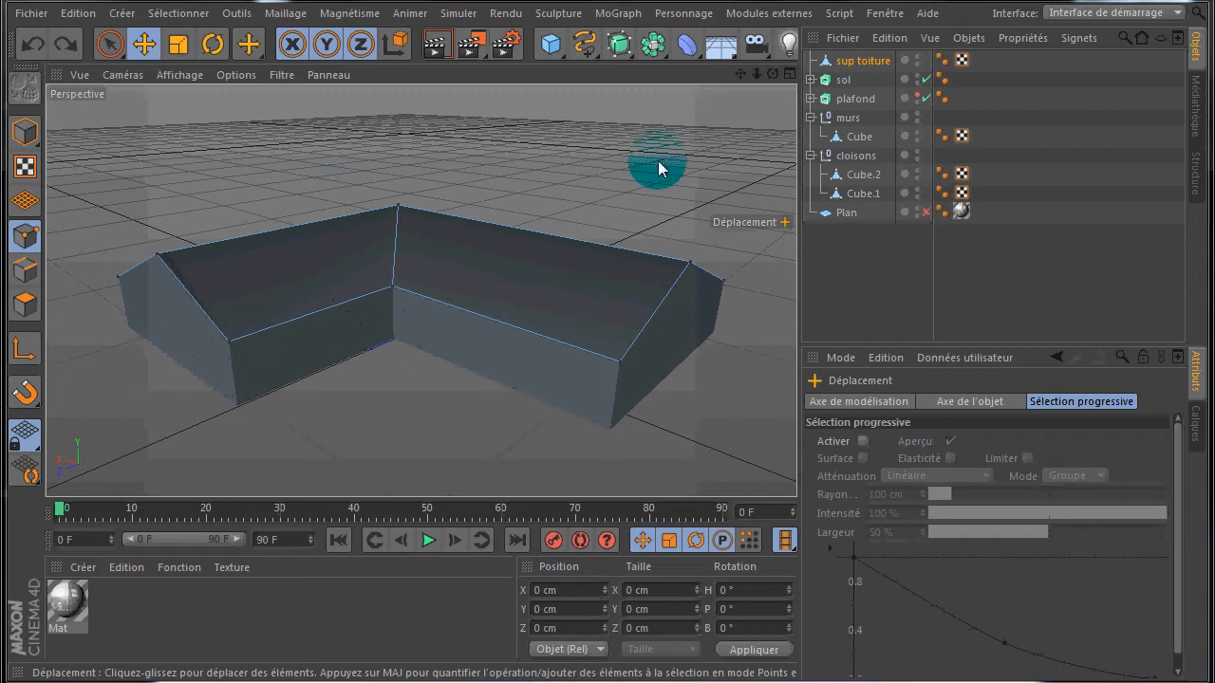
Step: Select the two inner-corner eave edges of the sup toiture roof in edge mode, using the top view
{"action": "middle_click", "coordinate": [627, 156]}
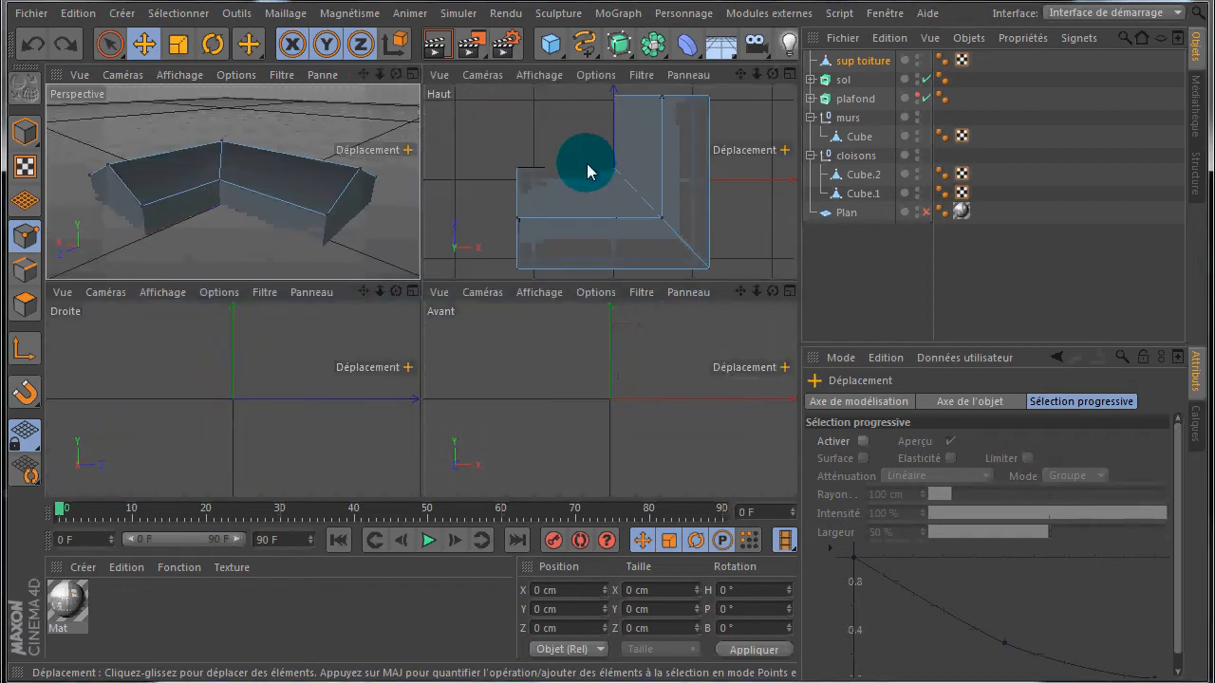
{"action": "middle_click", "coordinate": [584, 165]}
{"action": "scroll", "coordinate": [699, 152], "scroll_direction": "down", "scroll_amount": 2}
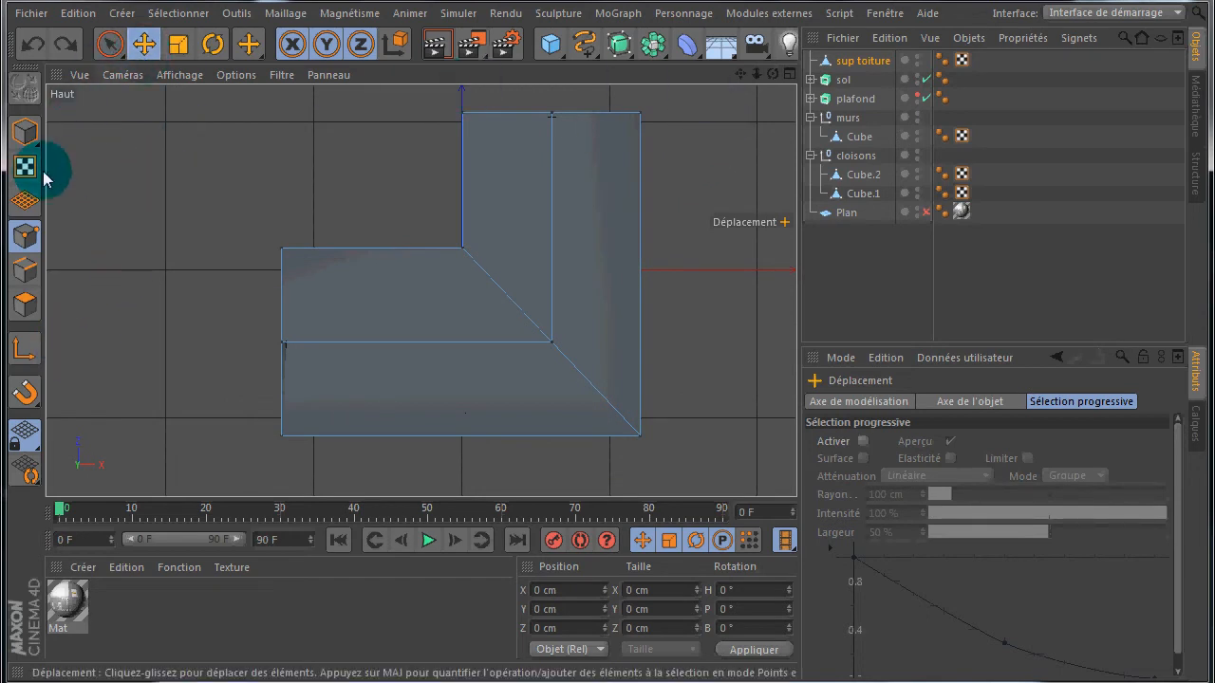
{"action": "left_click", "coordinate": [25, 271]}
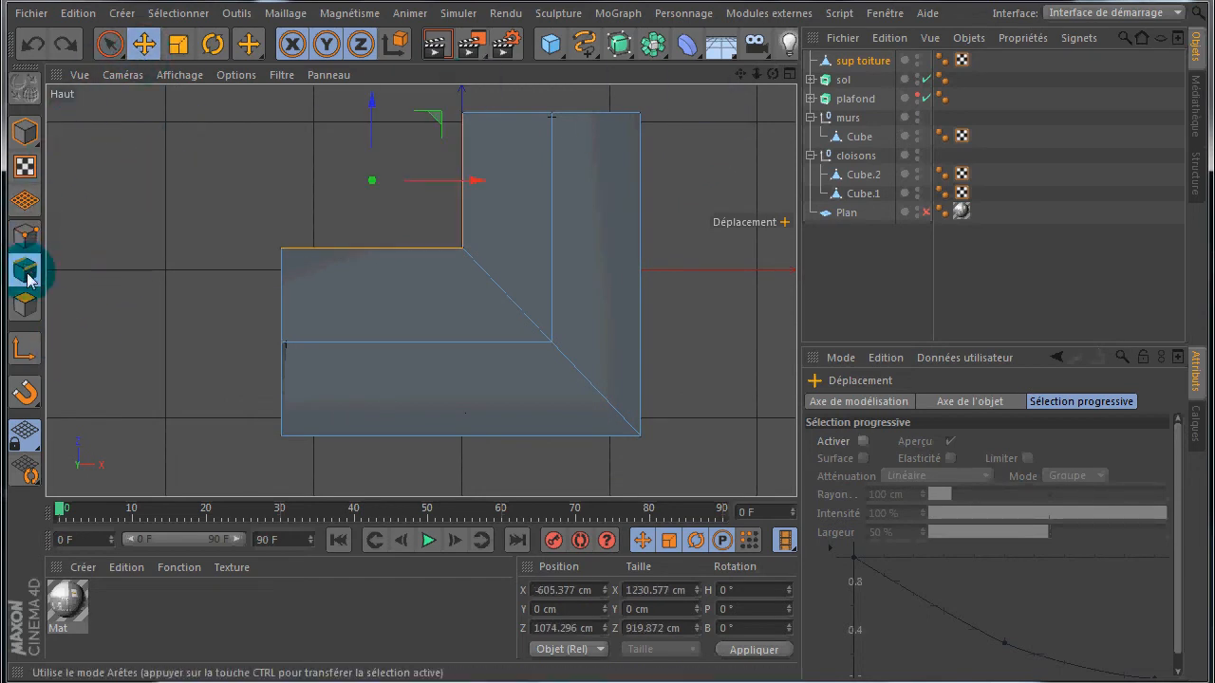
{"action": "left_click", "coordinate": [464, 228], "text": "ctrl"}
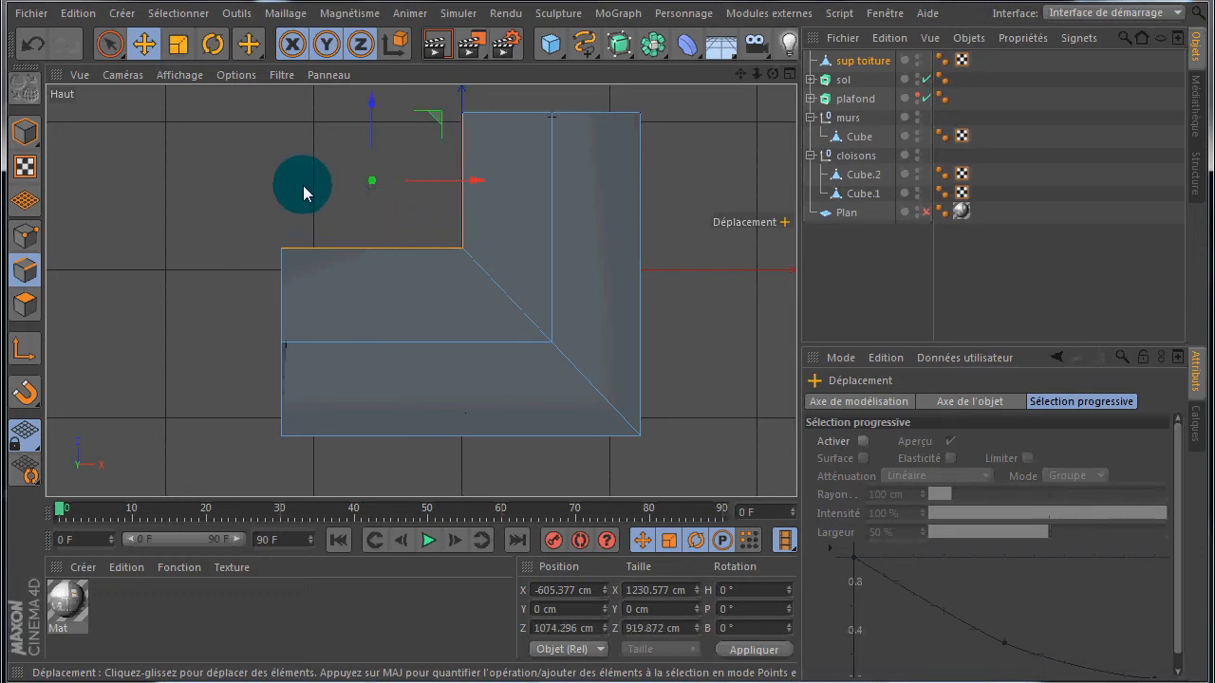
Step: Try extruding the roof's two inner-corner eave edges with an offset of 35 cm
{"action": "key", "text": "d"}
{"action": "left_click_drag", "start_coordinate": [607, 330], "coordinate": [607, 330]}
{"action": "scroll", "coordinate": [312, 187], "scroll_direction": "up", "scroll_amount": 4}
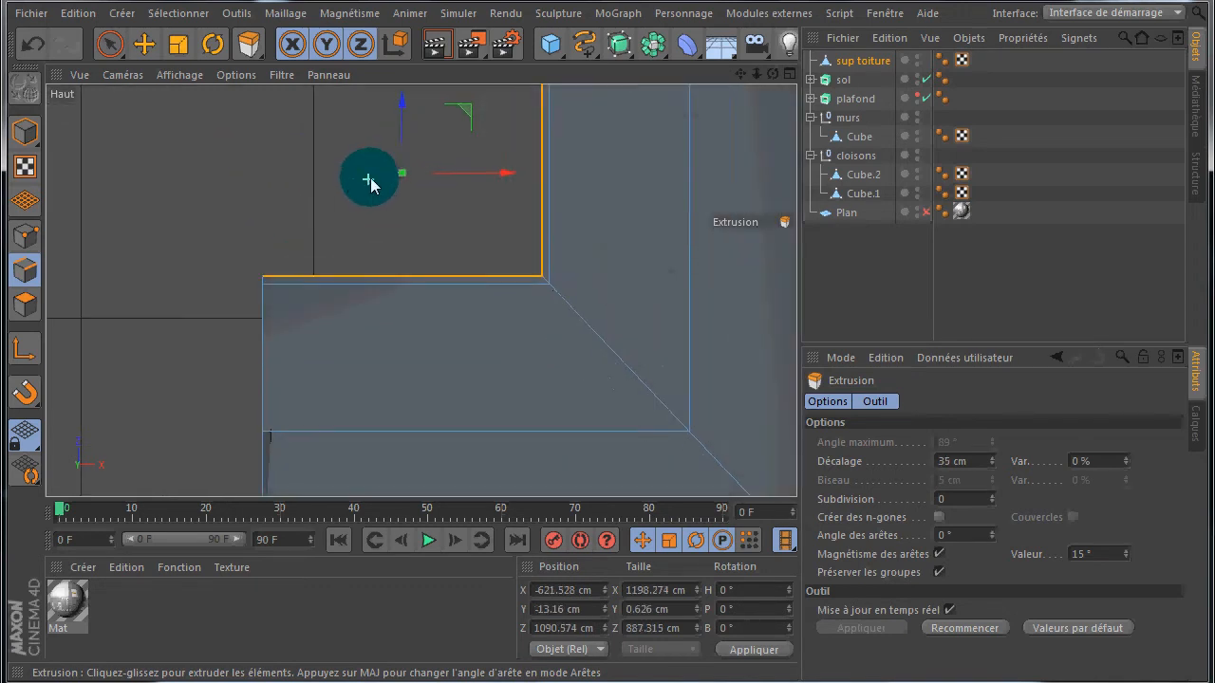
{"action": "middle_click", "coordinate": [252, 181]}
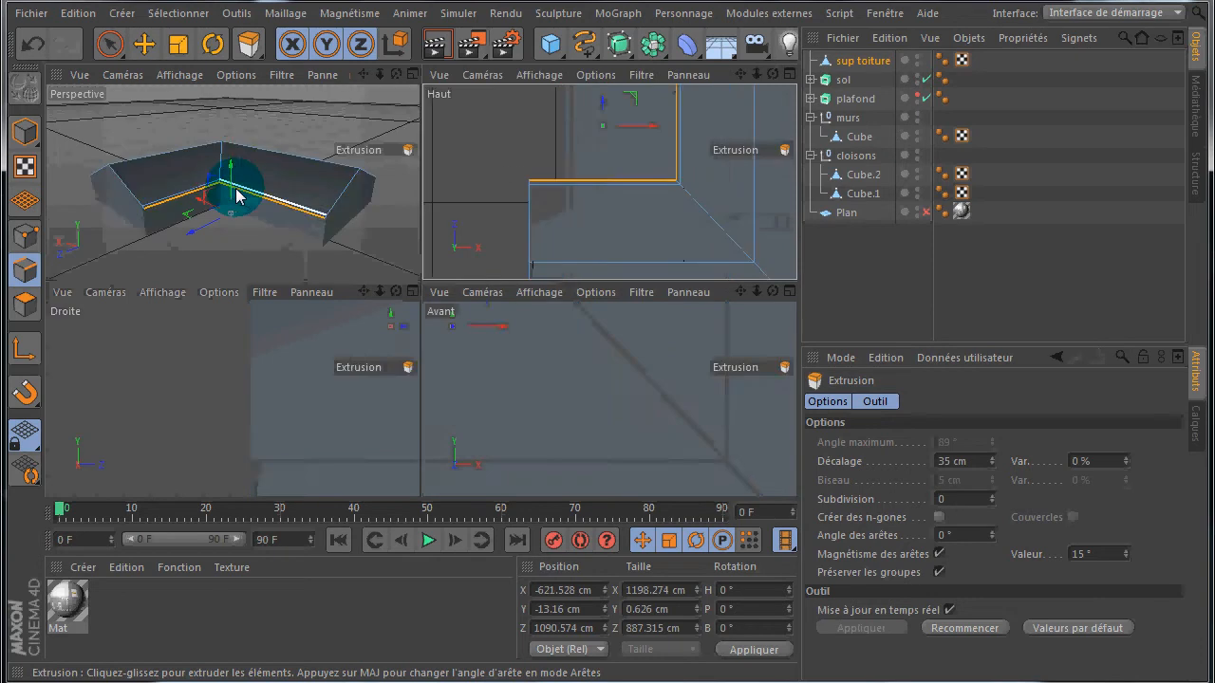
{"action": "middle_click", "coordinate": [232, 207]}
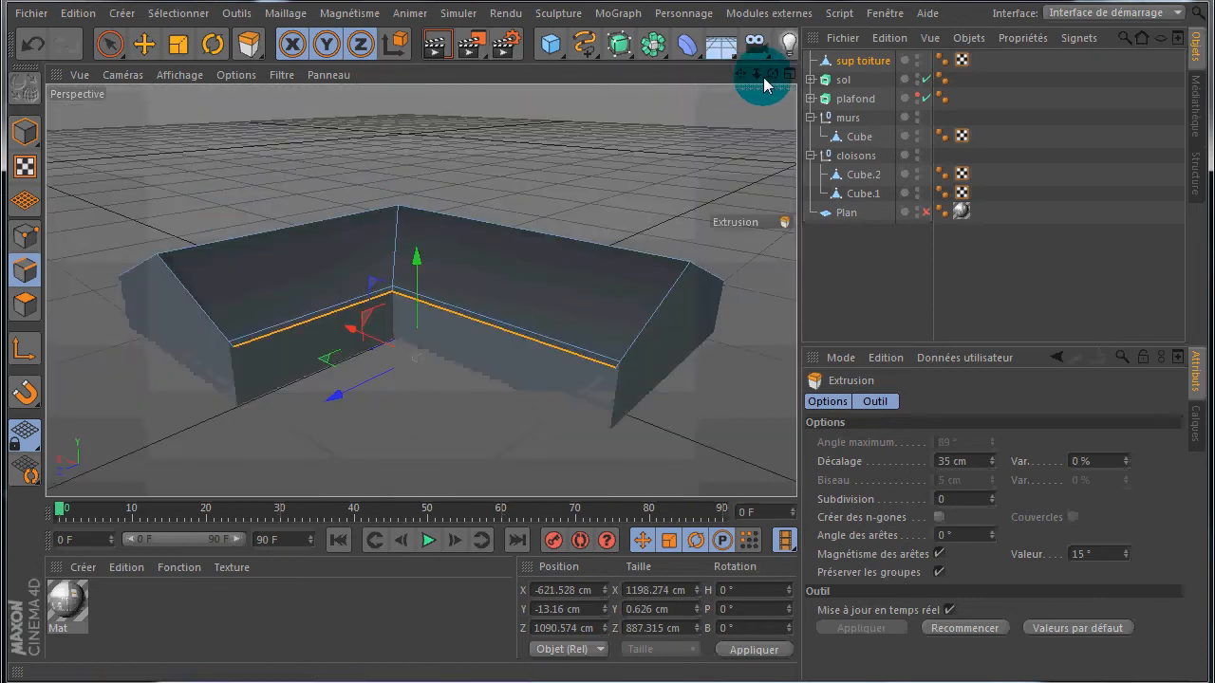
{"action": "left_click_drag", "start_coordinate": [608, 331], "coordinate": [608, 331], "text": "alt"}
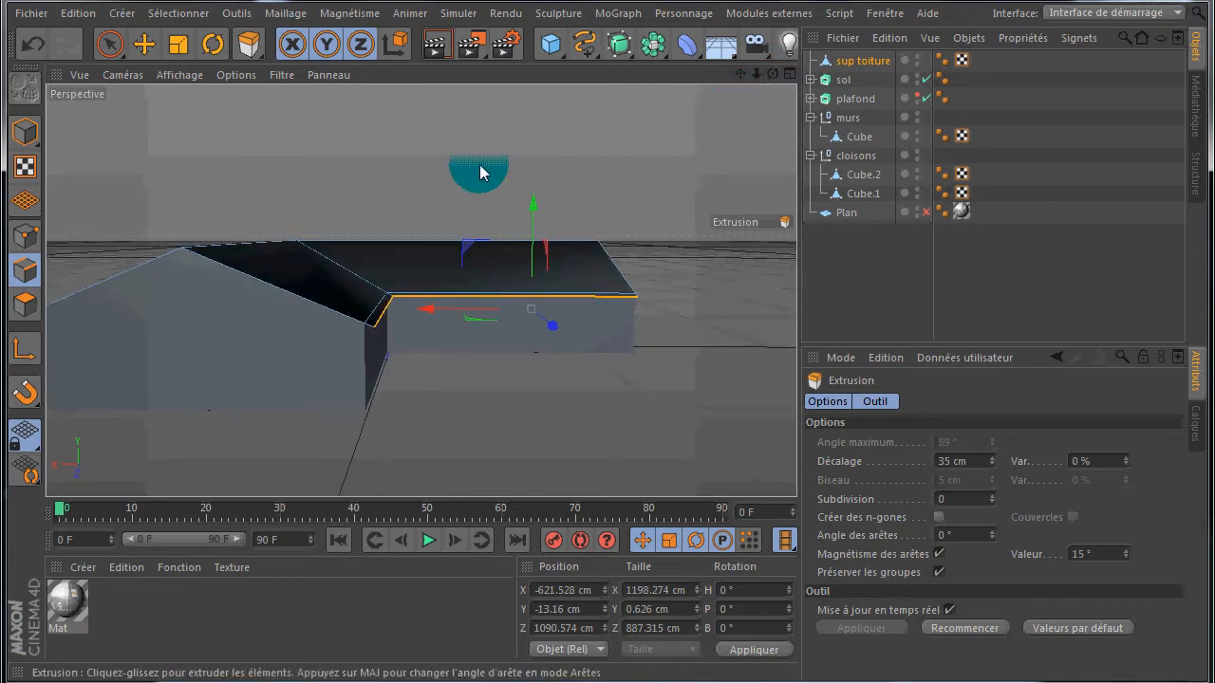
{"action": "middle_click", "coordinate": [486, 169]}
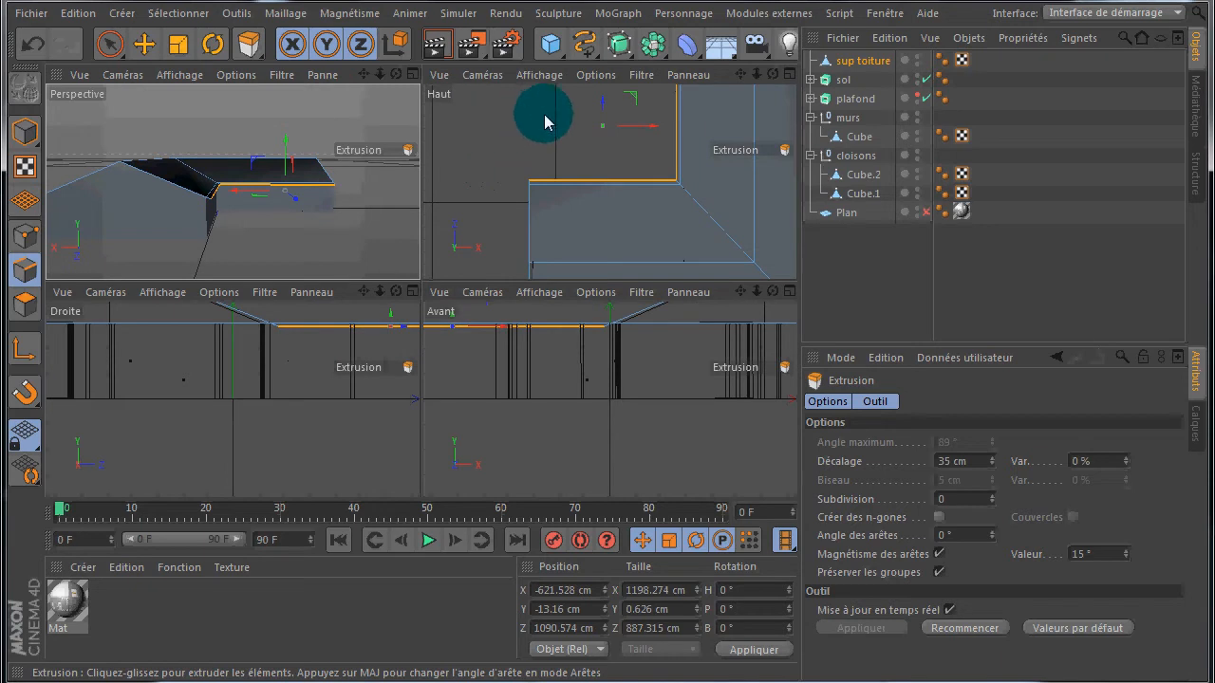
{"action": "left_click", "coordinate": [31, 44]}
Step: Extrude the two inner-corner eave edges of the roof with an offset of 21 cm
{"action": "left_click_drag", "start_coordinate": [573, 140], "coordinate": [609, 280]}
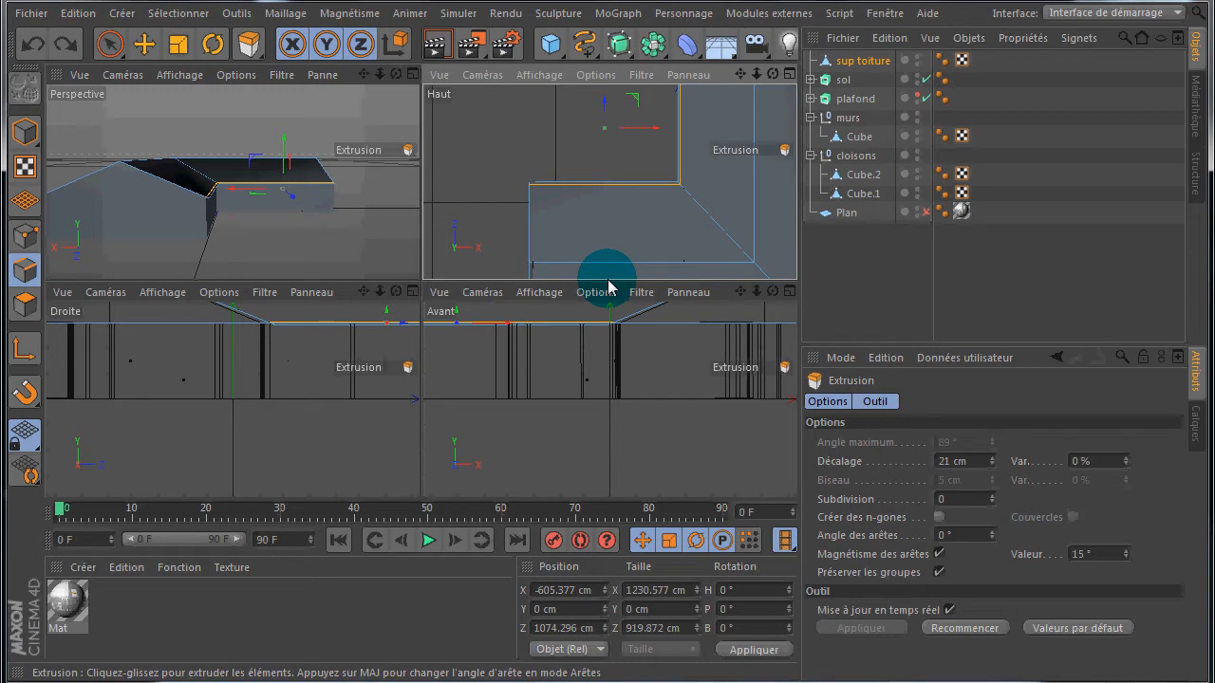
{"action": "middle_click", "coordinate": [328, 220]}
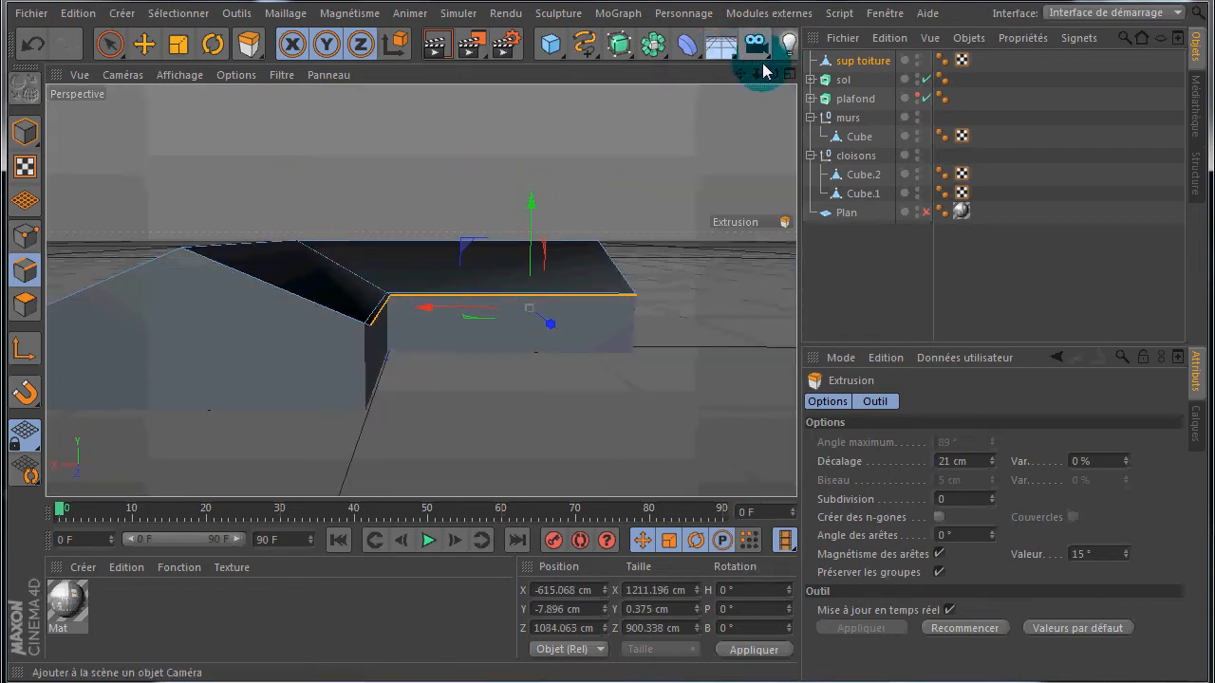
{"action": "left_click_drag", "start_coordinate": [609, 331], "coordinate": [766, 65], "text": "alt"}
{"action": "middle_click", "coordinate": [548, 149]}
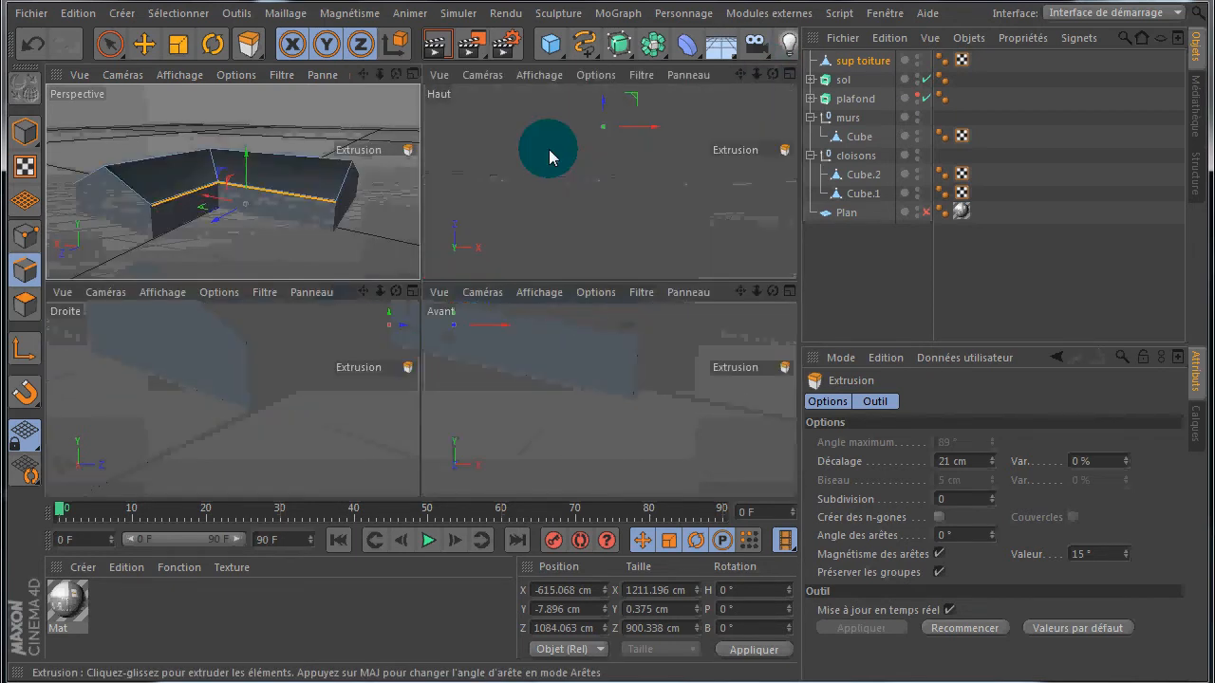
{"action": "middle_click", "coordinate": [480, 201]}
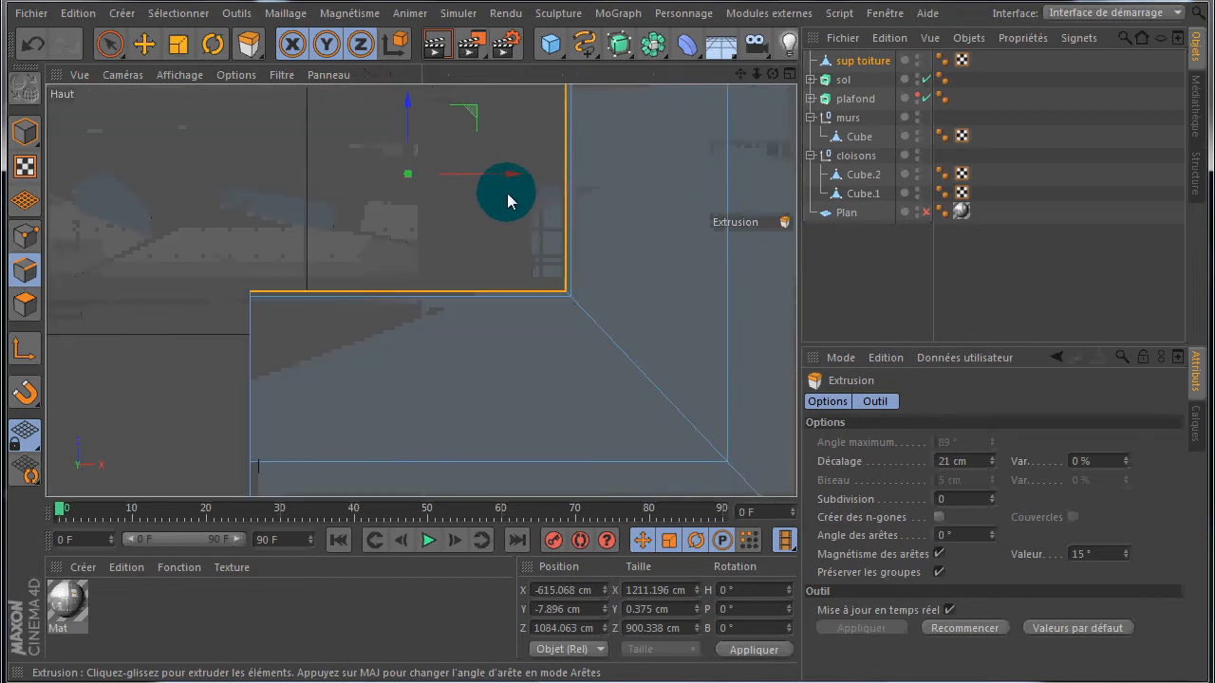
{"action": "middle_click", "coordinate": [502, 197]}
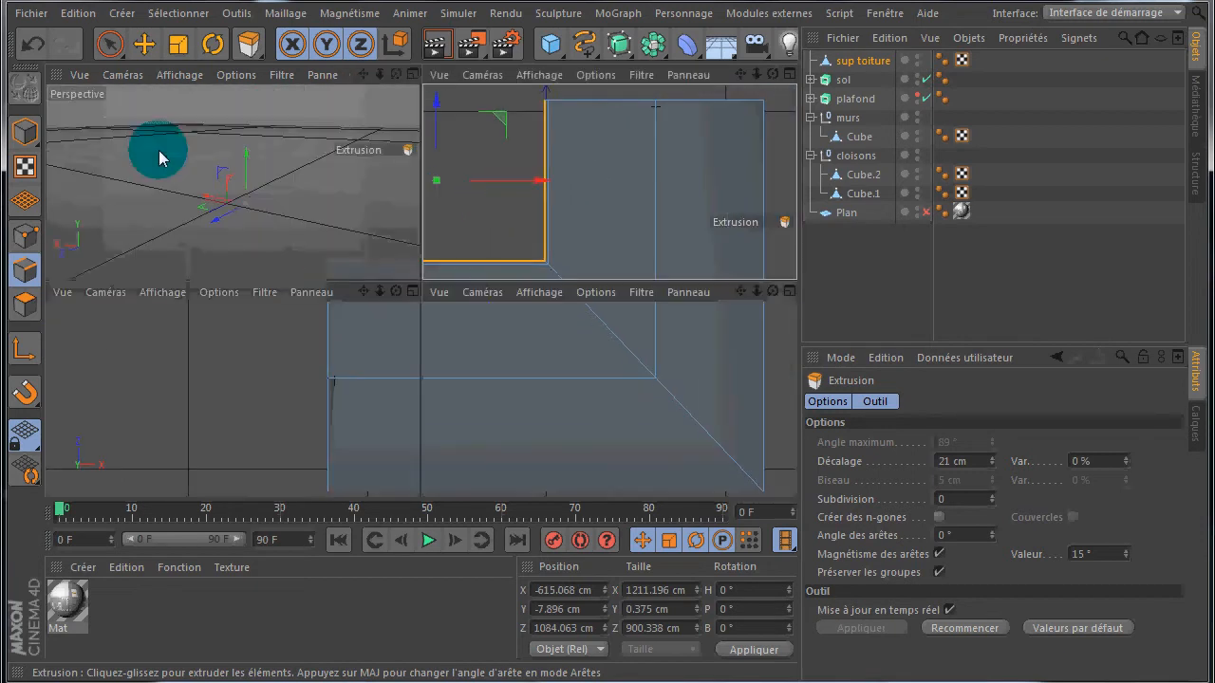
{"action": "middle_click", "coordinate": [249, 231]}
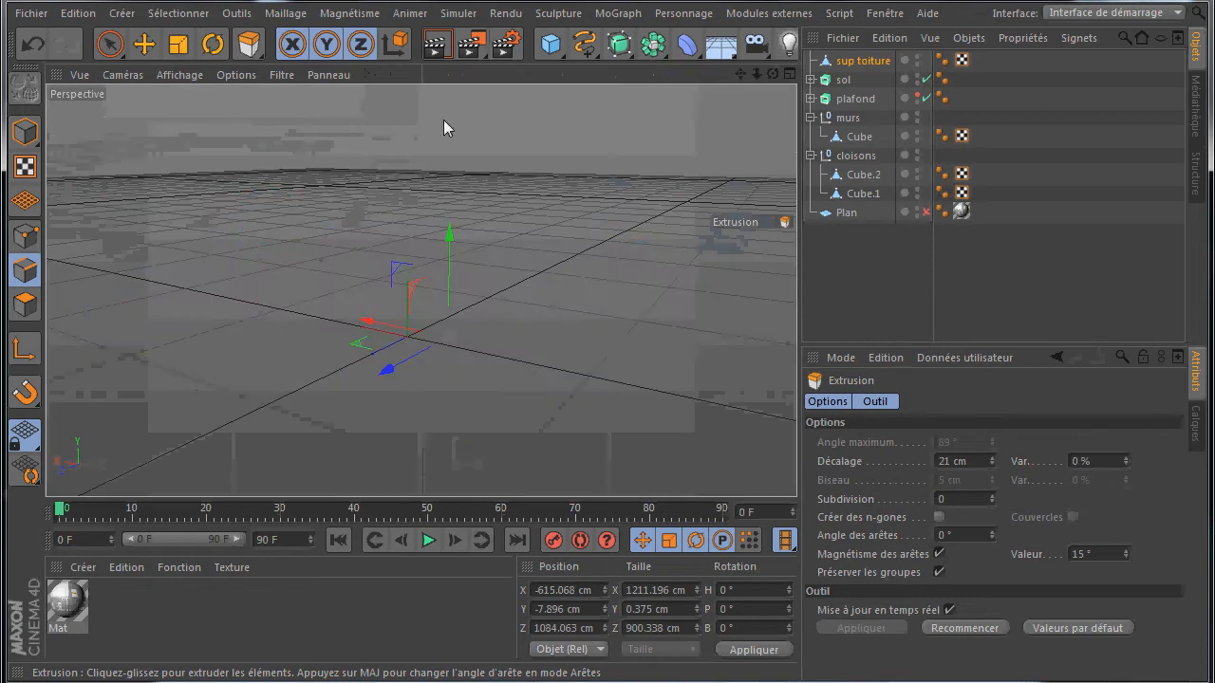
Step: Extrude the two long outer eave edges of the roof with an offset of 22 cm
{"action": "left_click_drag", "start_coordinate": [772, 74], "coordinate": [608, 330]}
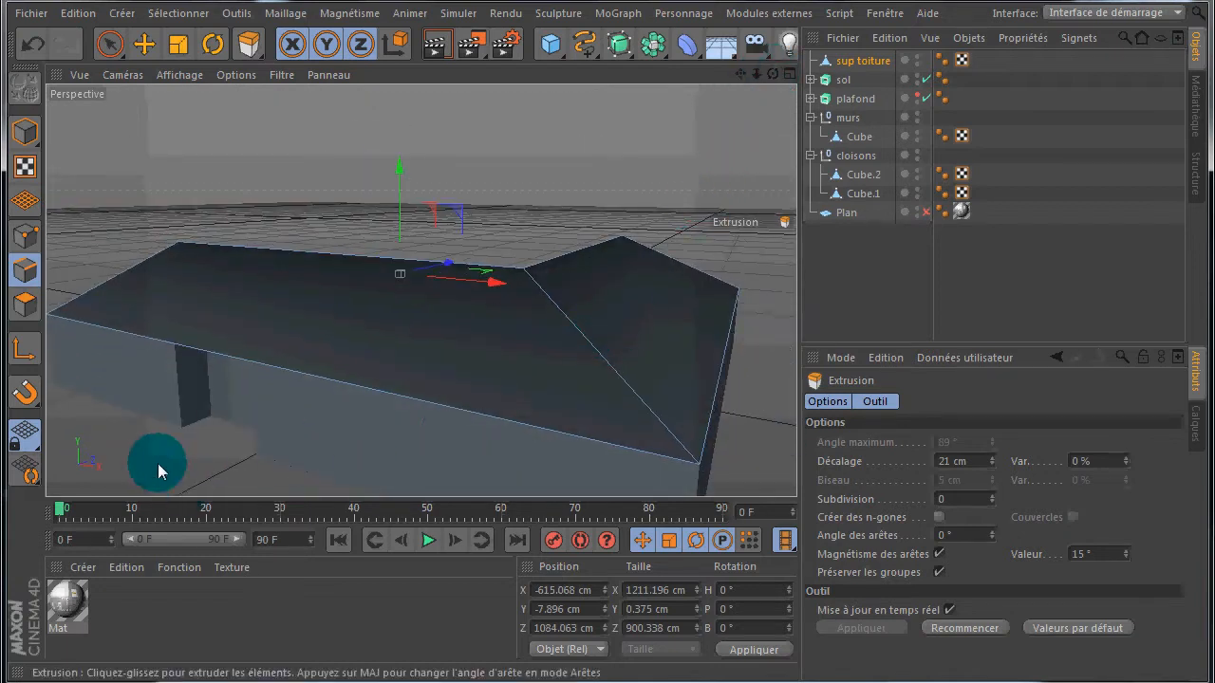
{"action": "left_click", "coordinate": [144, 44]}
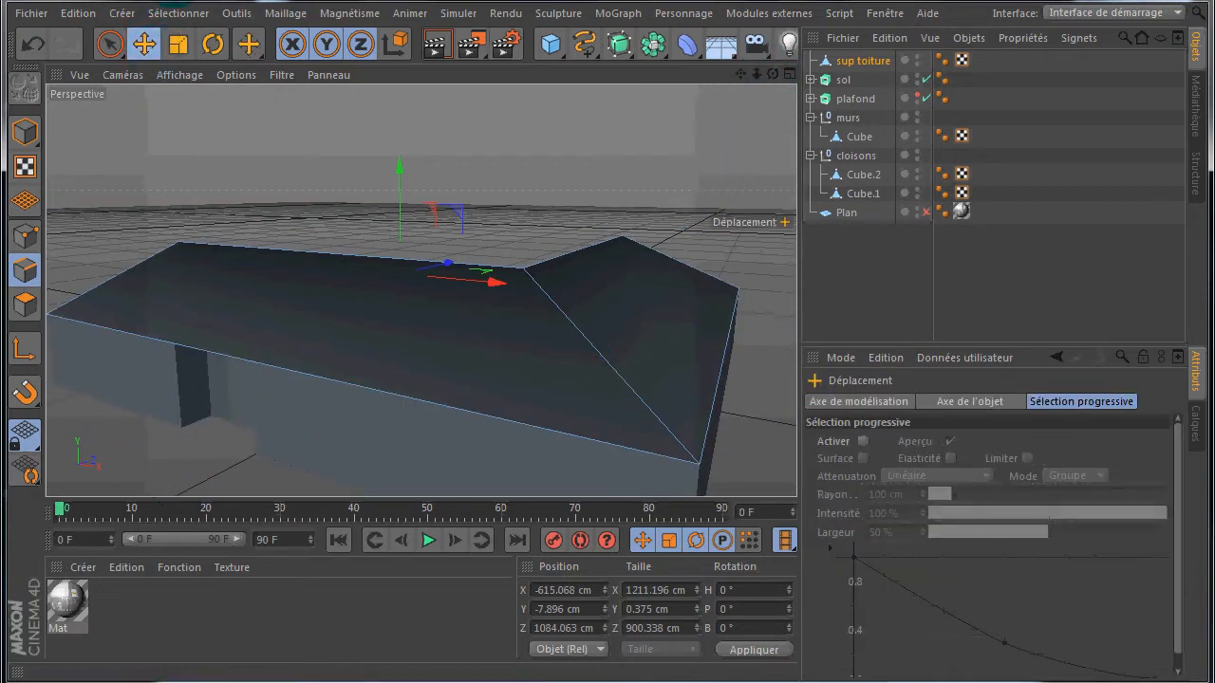
{"action": "left_click", "coordinate": [302, 380]}
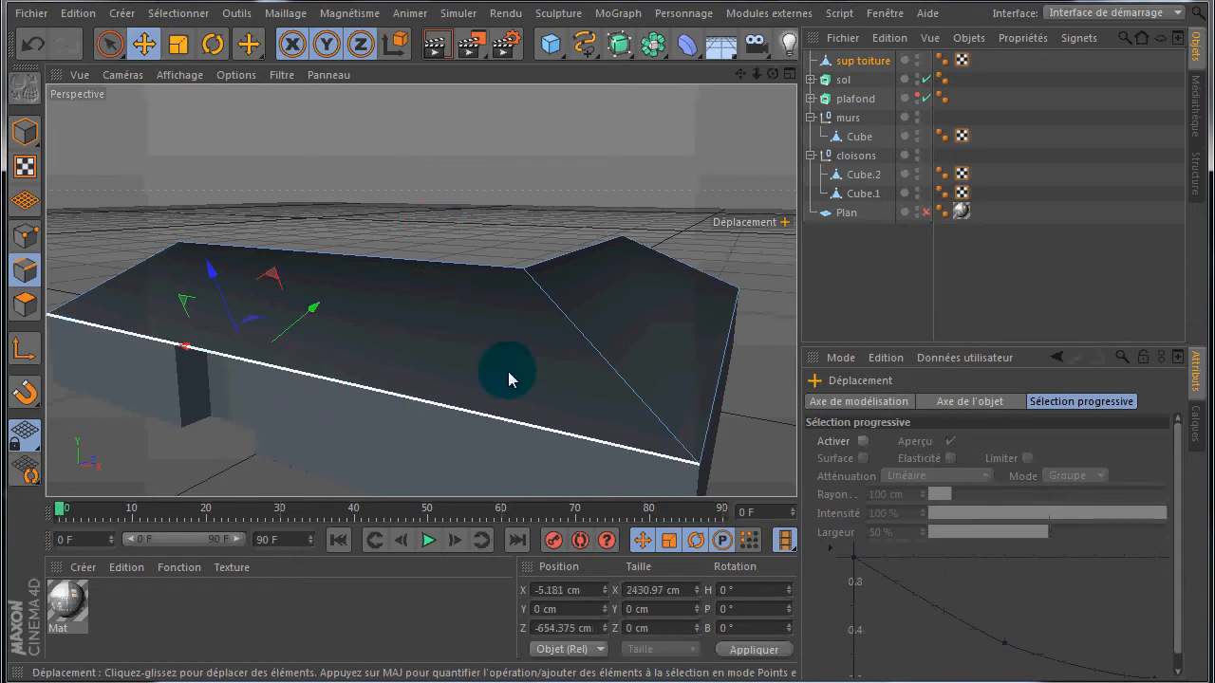
{"action": "left_click", "coordinate": [739, 375], "text": "shift"}
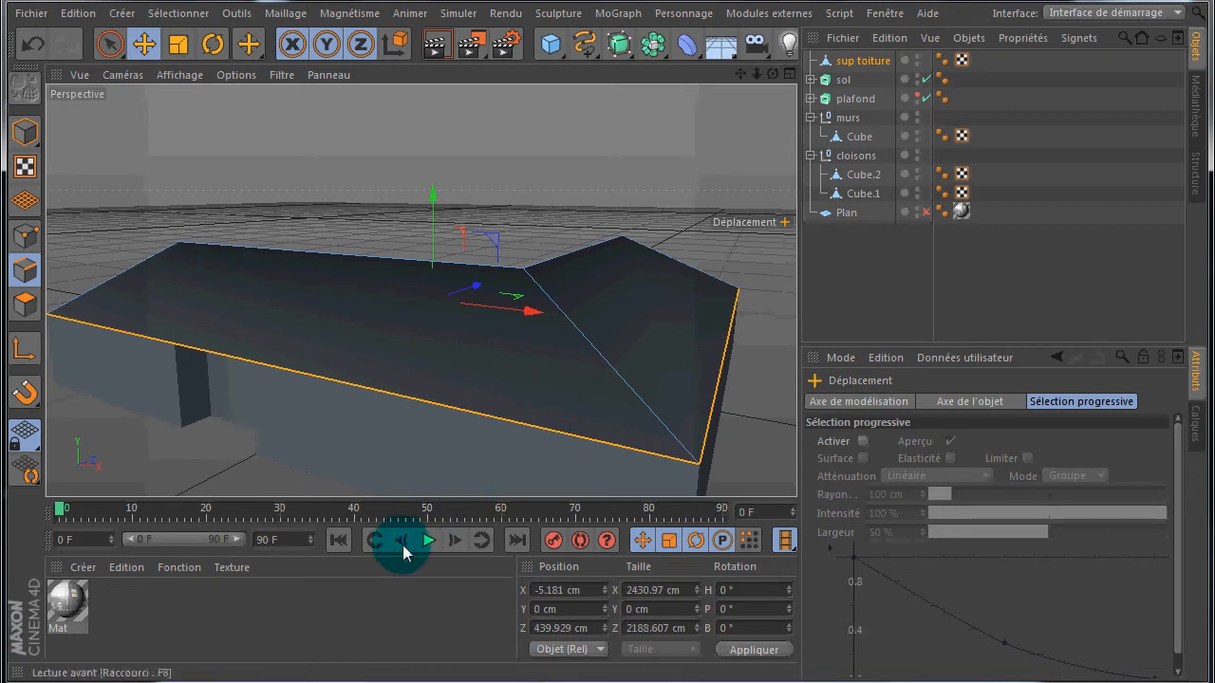
{"action": "key", "text": "d"}
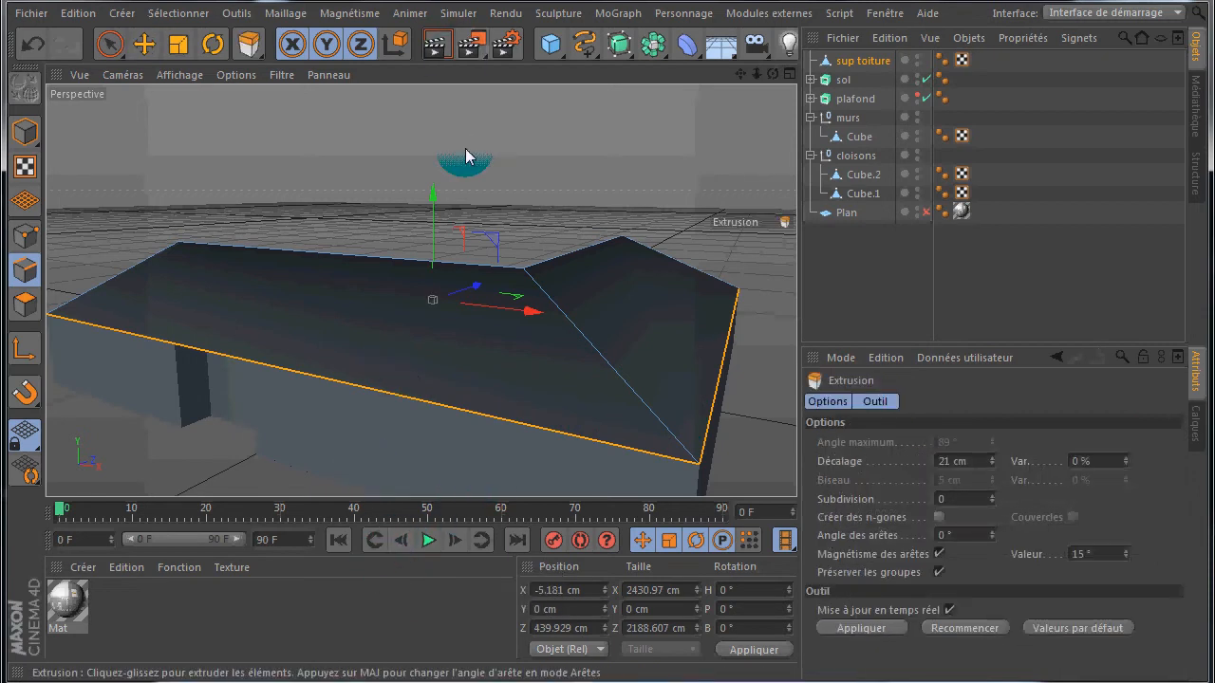
{"action": "middle_click", "coordinate": [466, 145]}
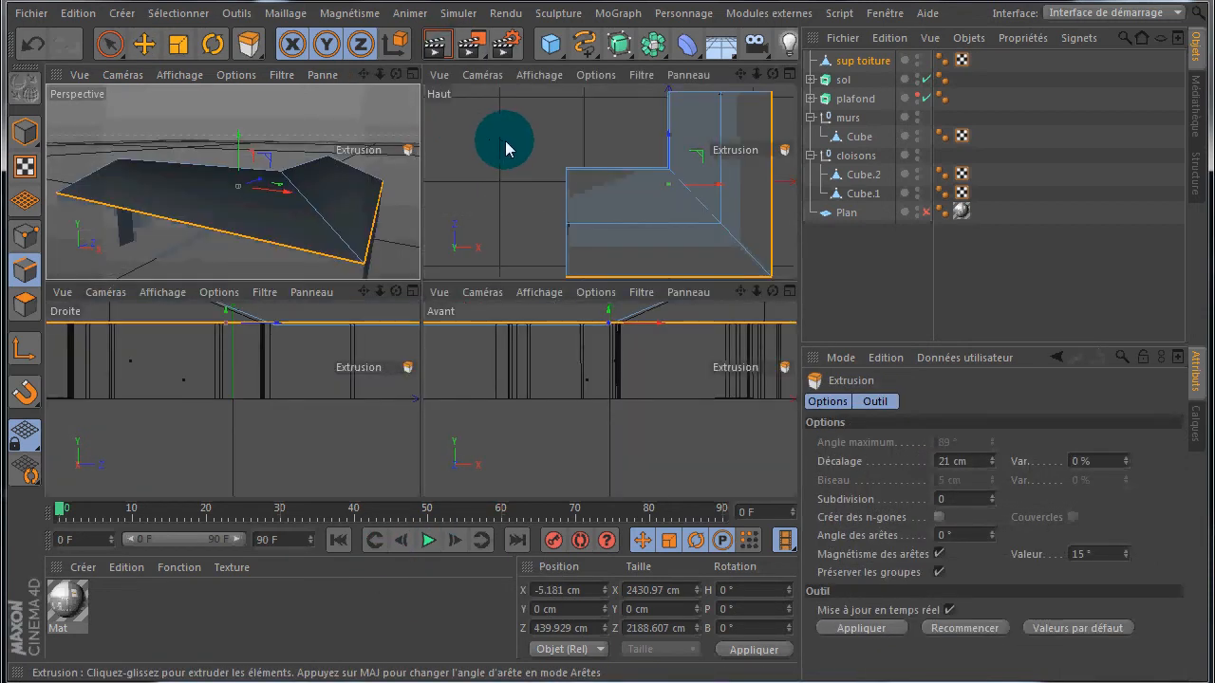
{"action": "middle_click", "coordinate": [506, 145]}
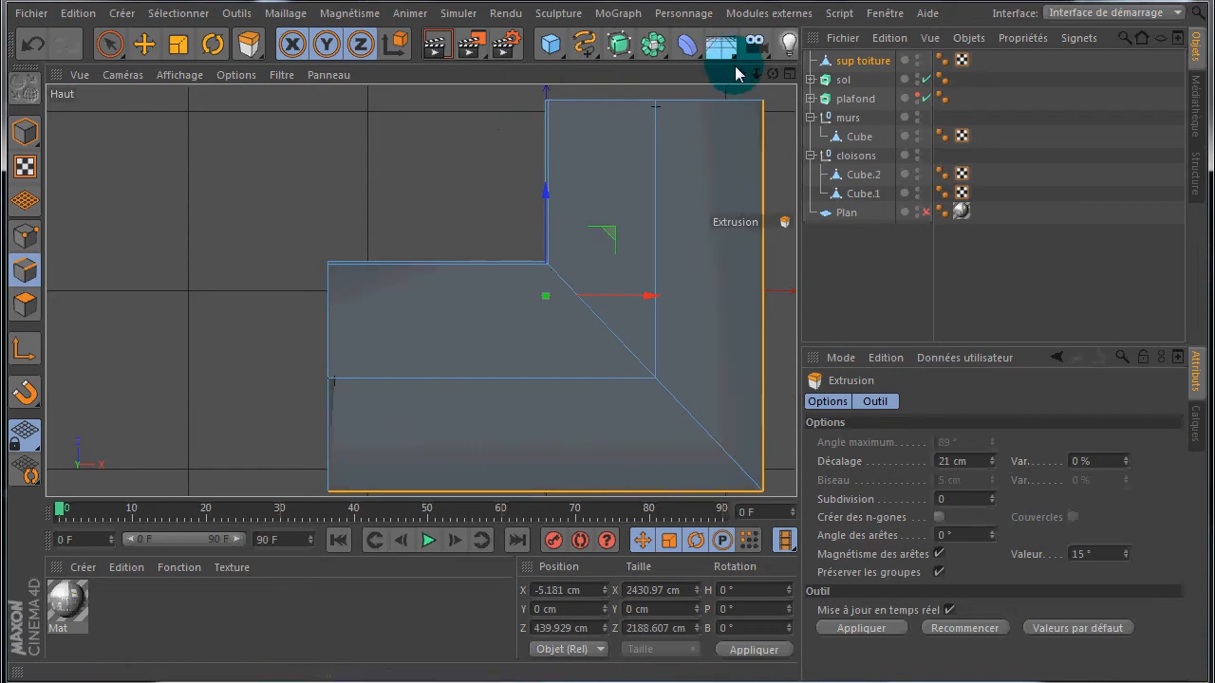
{"action": "left_click_drag", "start_coordinate": [739, 75], "coordinate": [535, 62]}
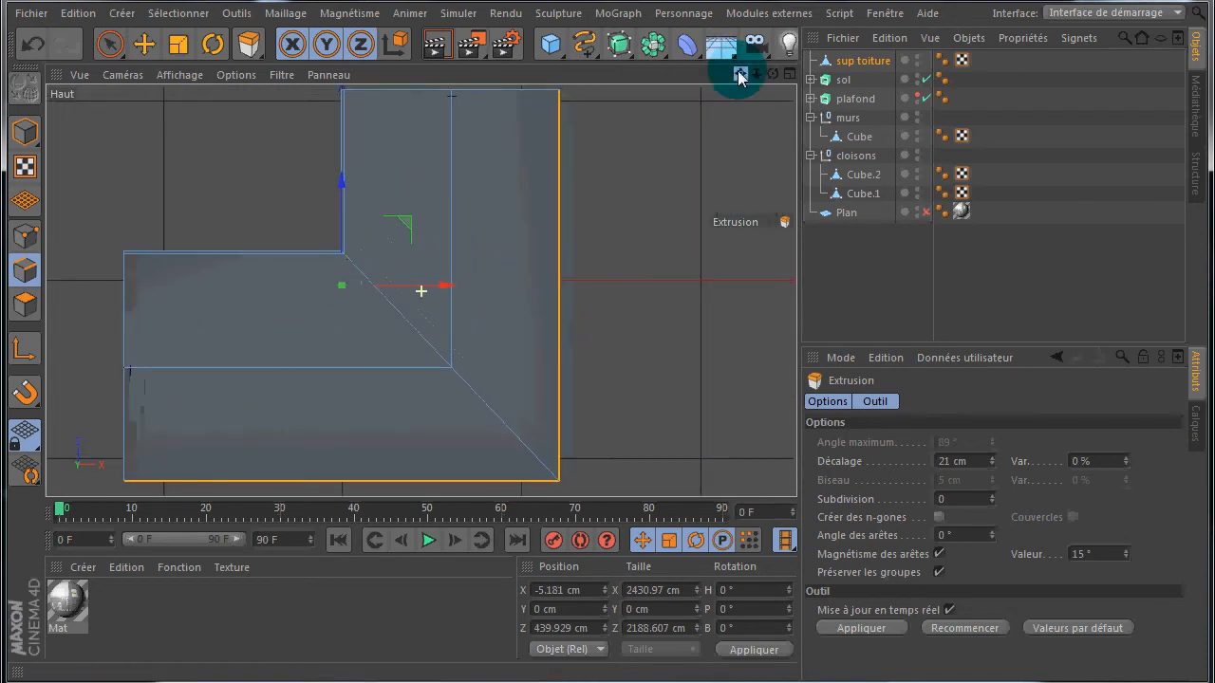
{"action": "left_click_drag", "start_coordinate": [609, 332], "coordinate": [607, 330]}
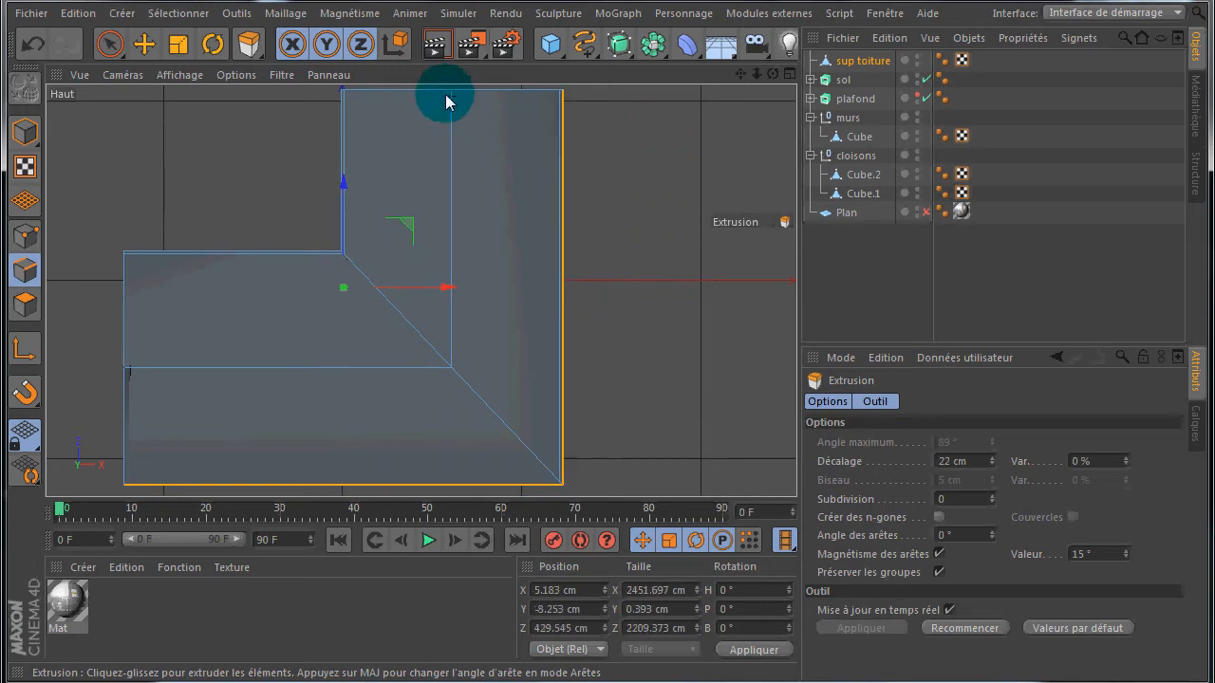
{"action": "left_click", "coordinate": [147, 47]}
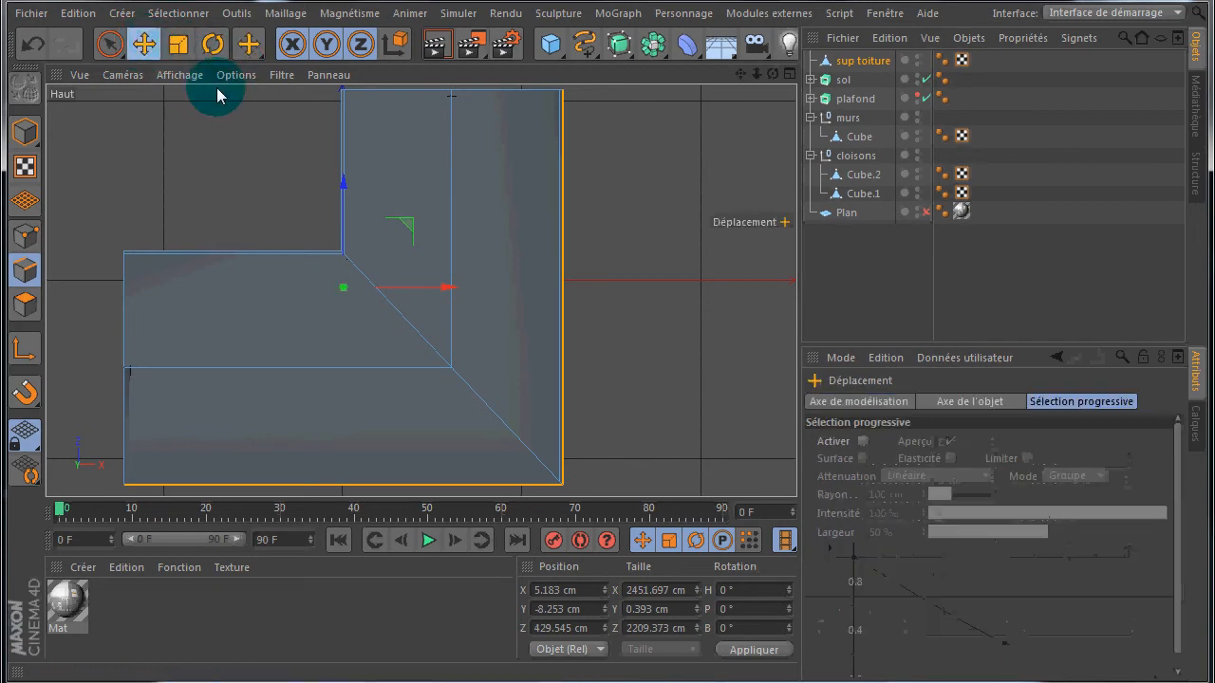
{"action": "left_click", "coordinate": [227, 156]}
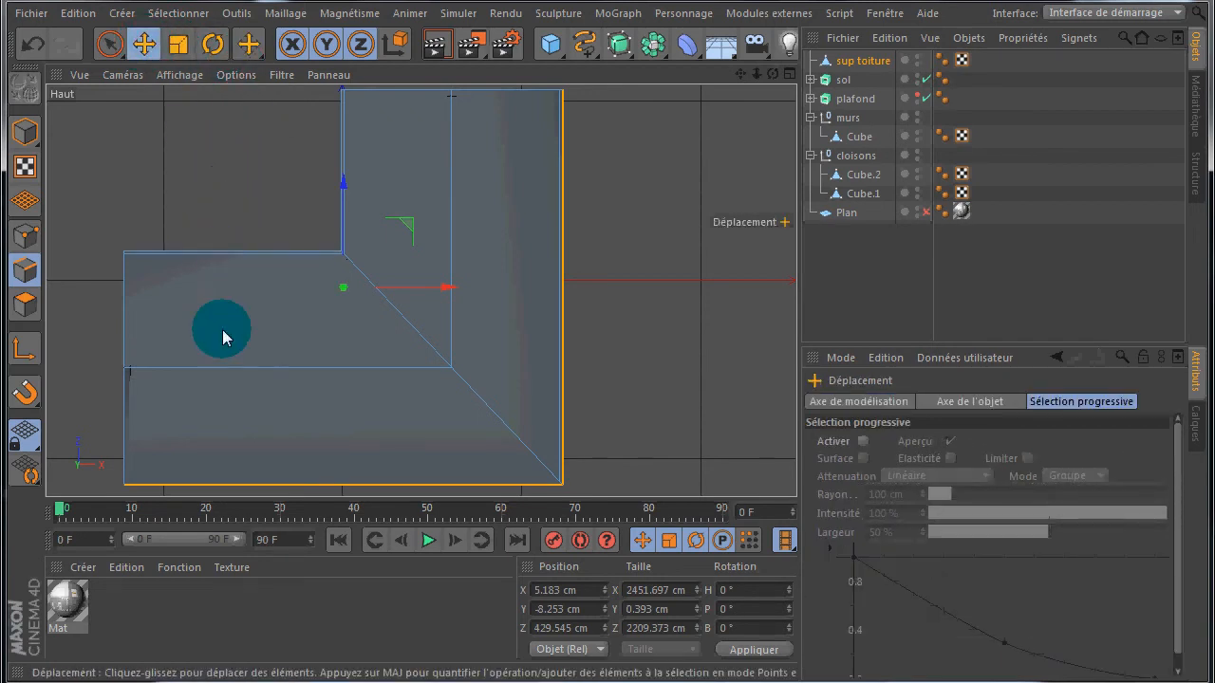
Step: In point mode in the perspective view, weld the roof points at the doorway end of the long outer eave onto the outermost point
{"action": "scroll", "coordinate": [198, 404], "scroll_direction": "up", "scroll_amount": 3}
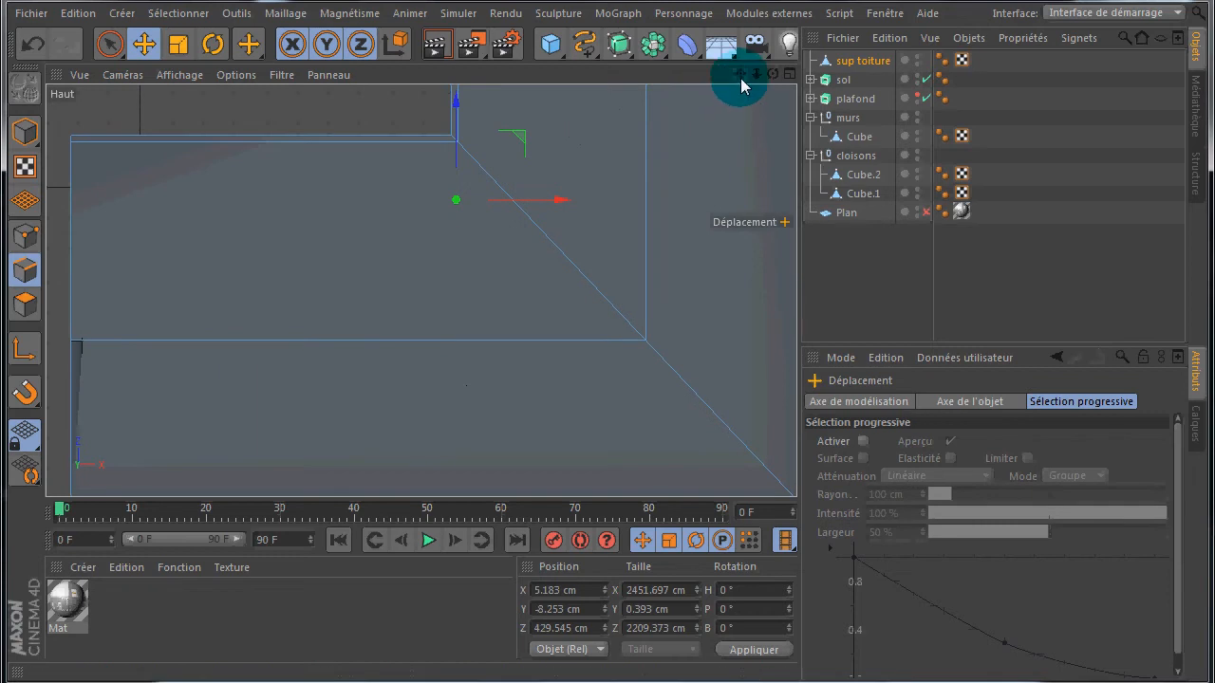
{"action": "scroll", "coordinate": [255, 122], "scroll_direction": "up", "scroll_amount": 1}
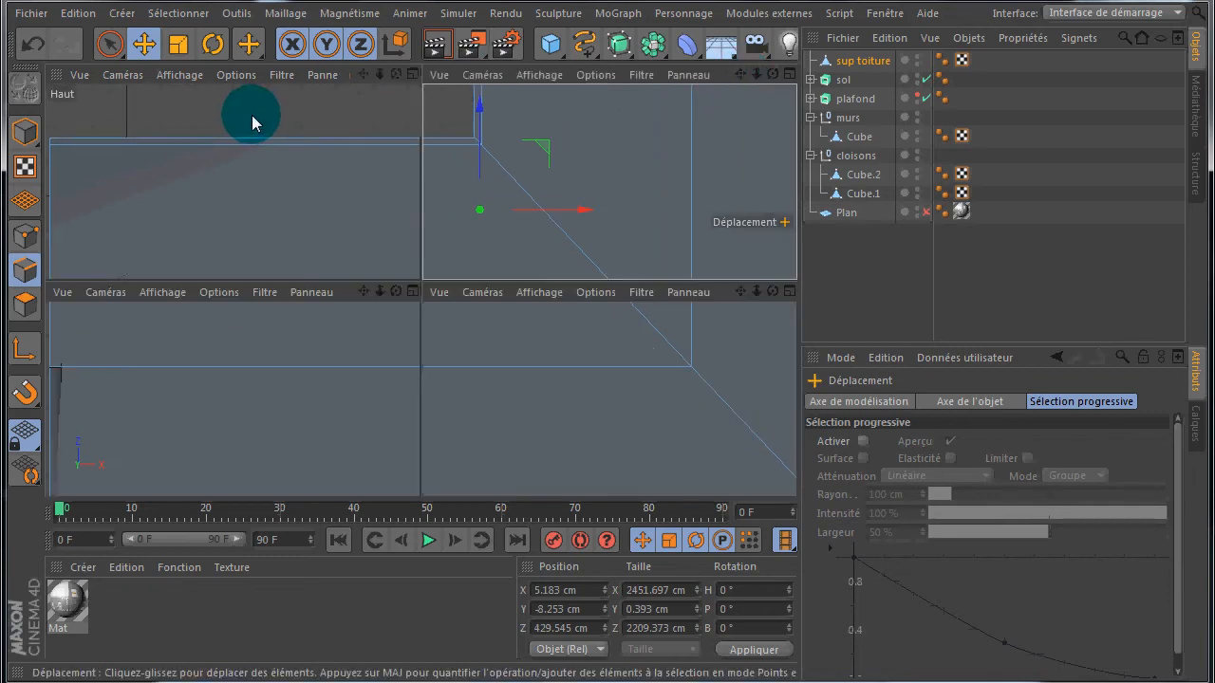
{"action": "middle_click", "coordinate": [254, 121]}
{"action": "middle_click", "coordinate": [233, 130]}
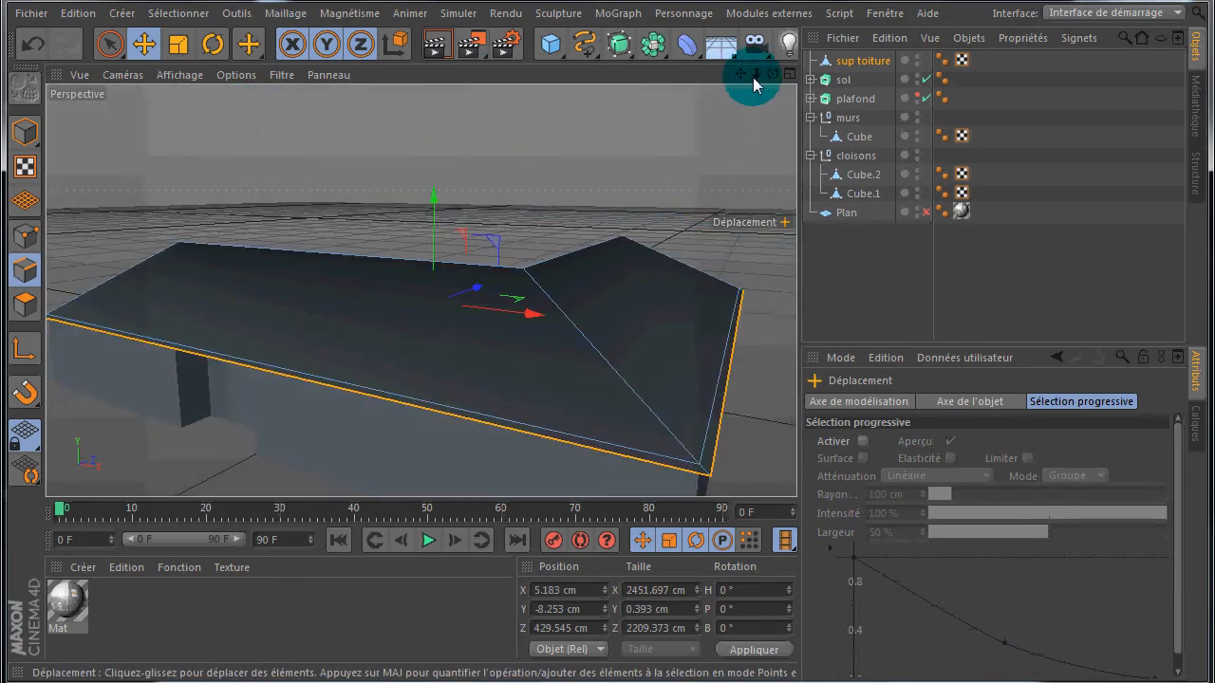
{"action": "left_click_drag", "start_coordinate": [741, 74], "coordinate": [608, 331]}
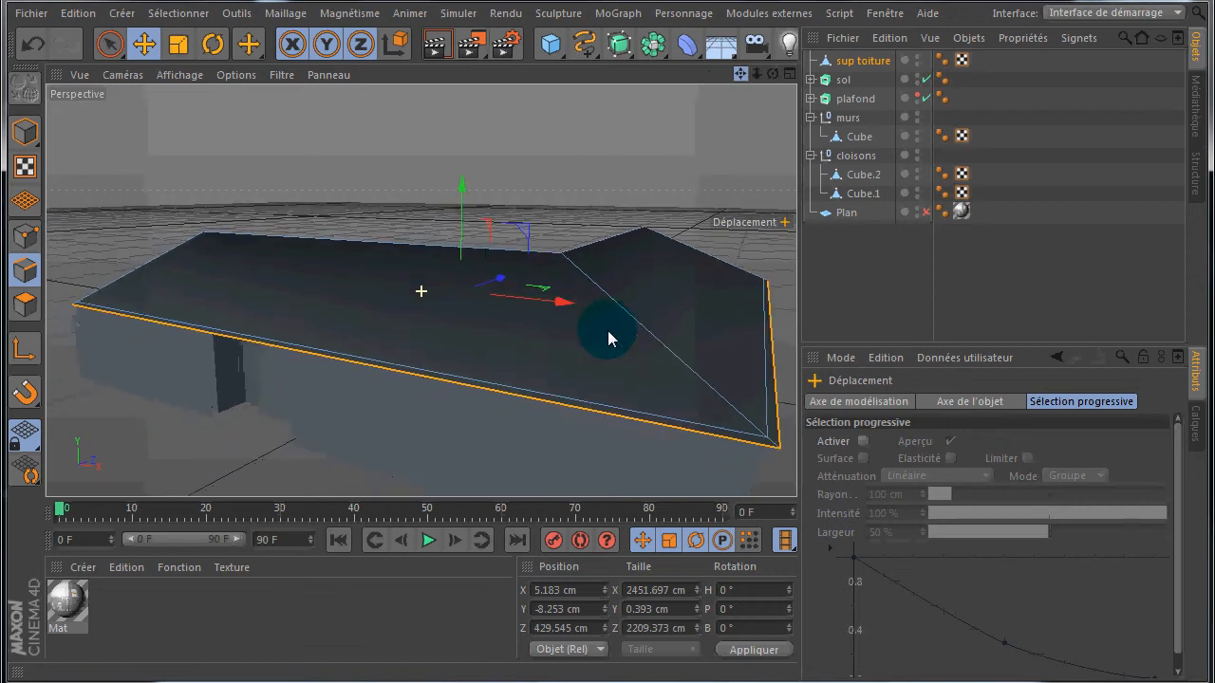
{"action": "left_click", "coordinate": [25, 236]}
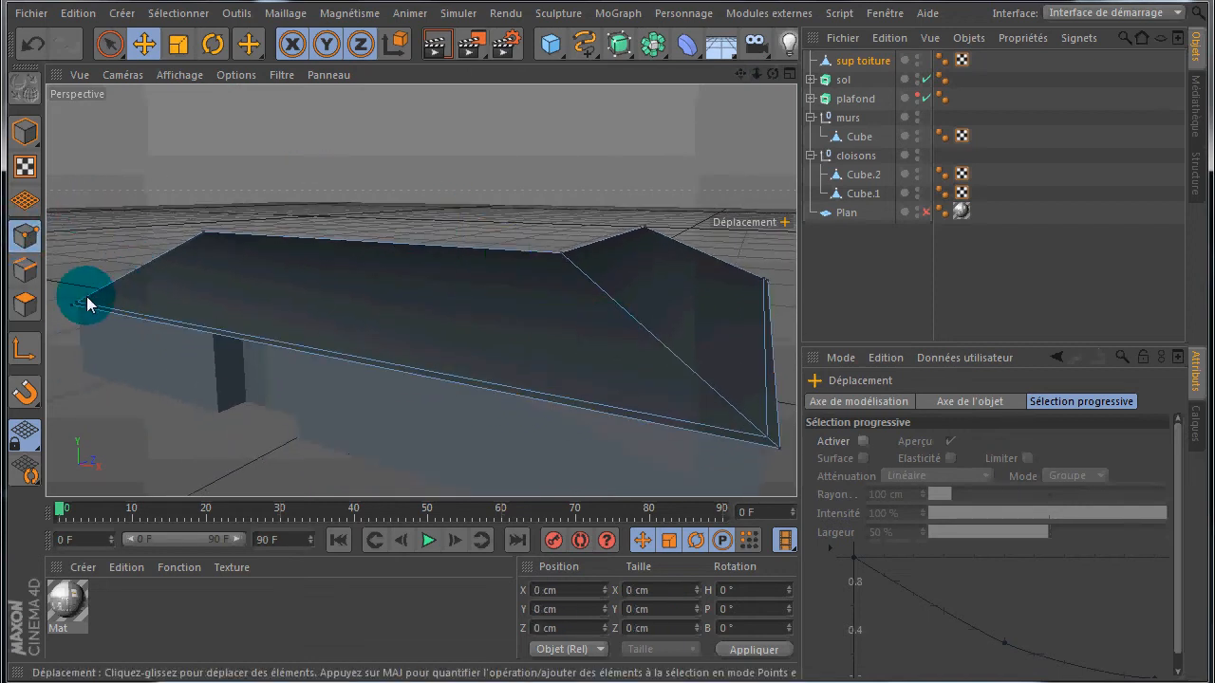
{"action": "left_click", "coordinate": [109, 44]}
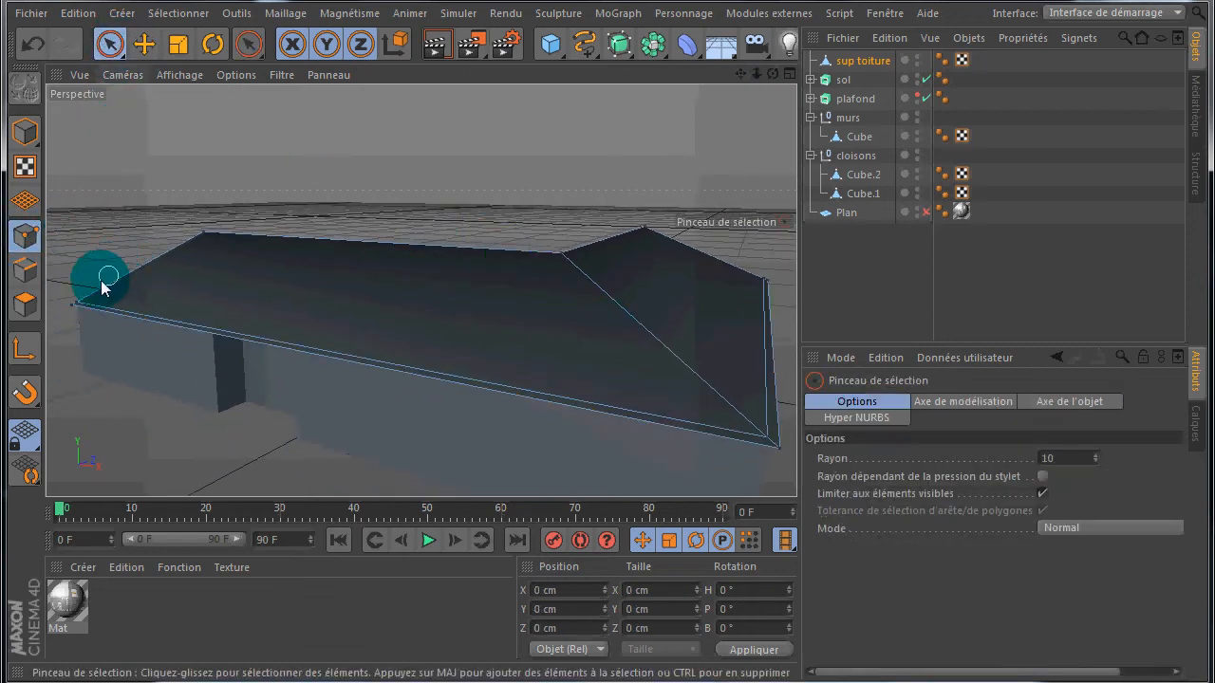
{"action": "left_click", "coordinate": [72, 303]}
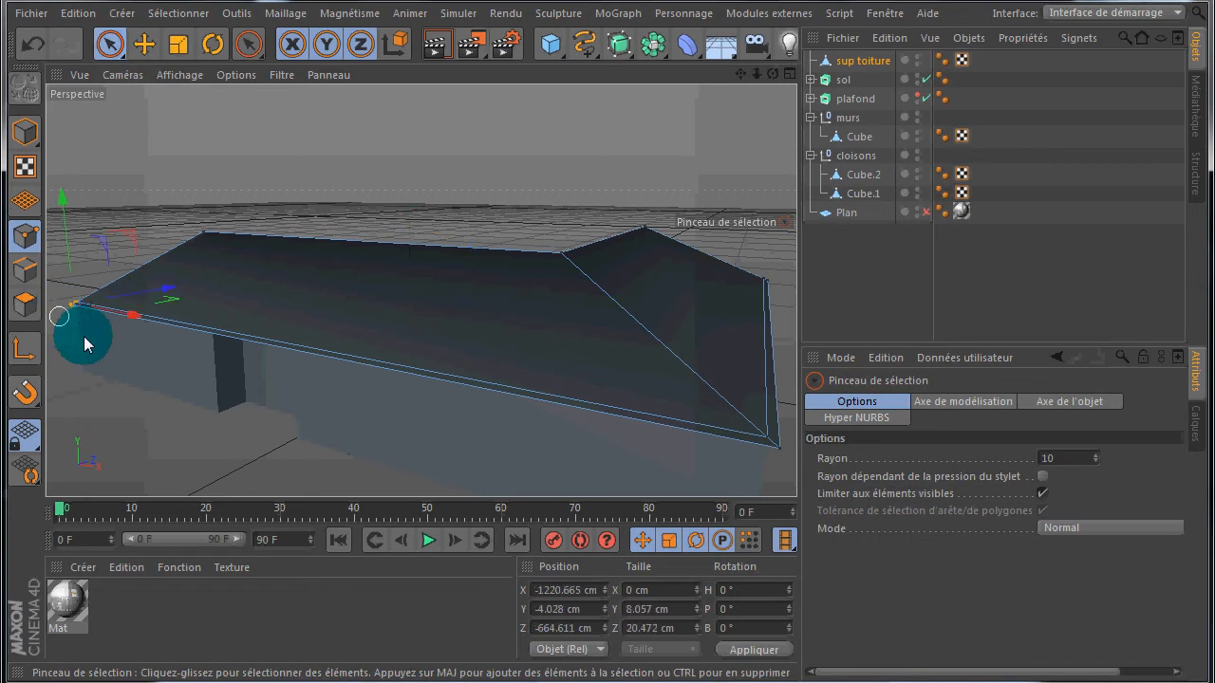
{"action": "right_click", "coordinate": [258, 297]}
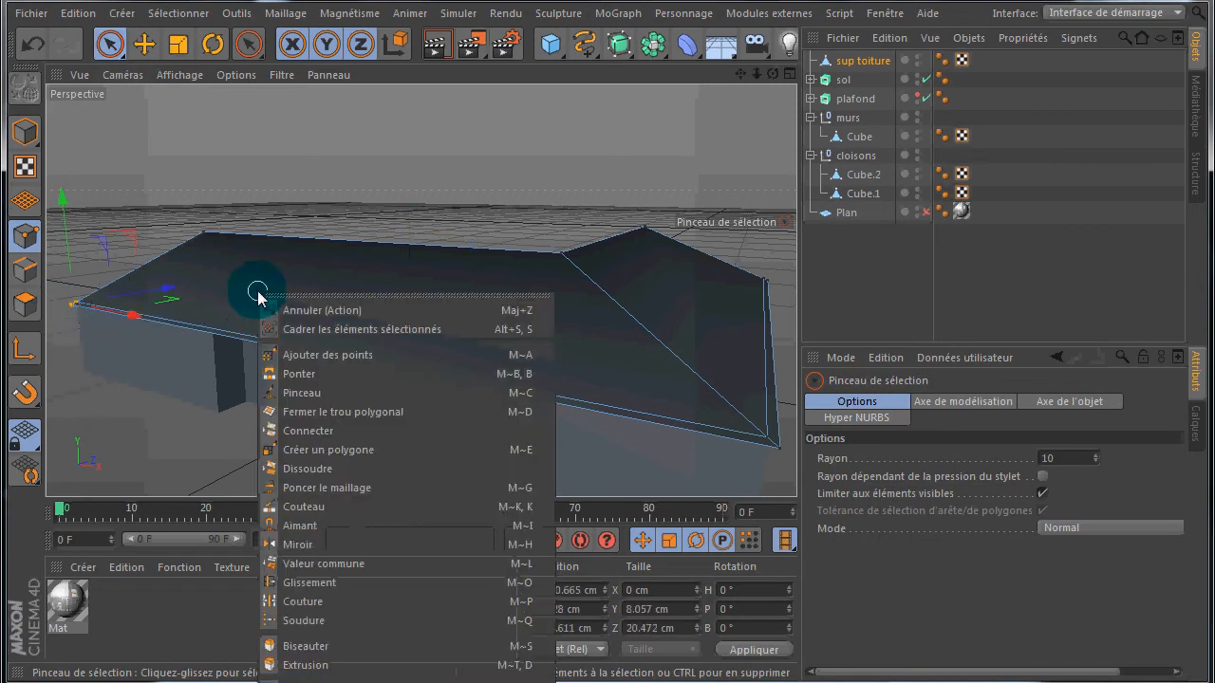
{"action": "left_click", "coordinate": [299, 620]}
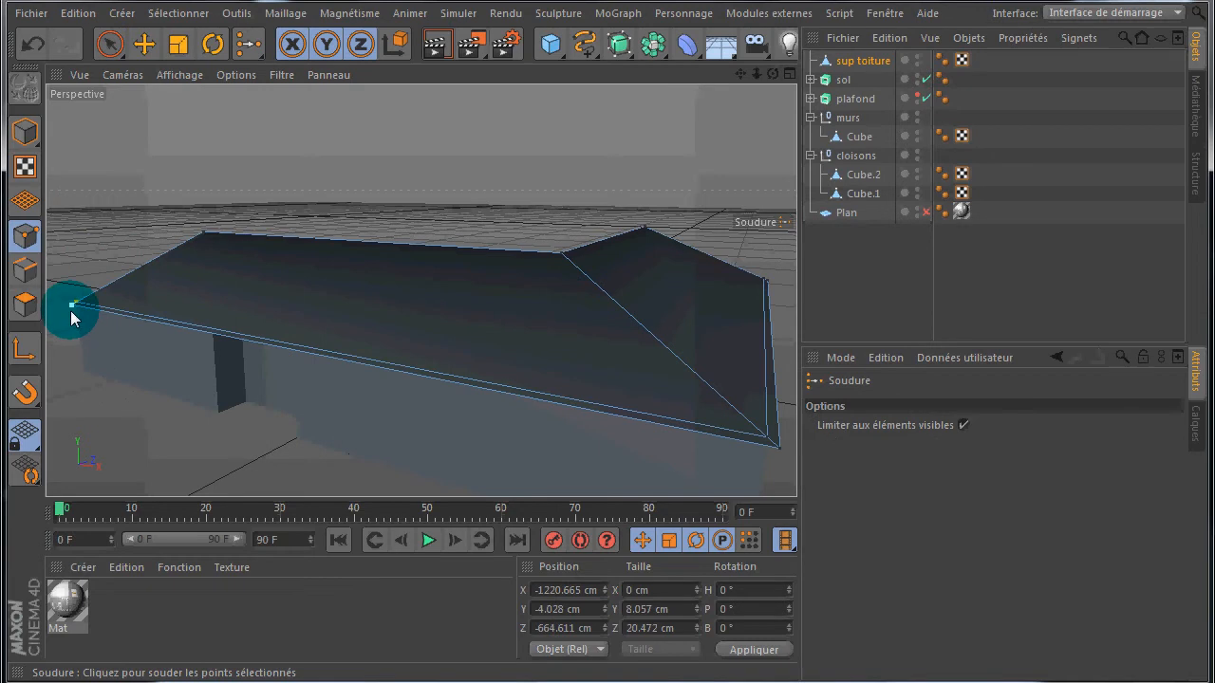
Step: Weld the duplicate points at the roof's outer corner, where the two long outer eaves meet, onto the outermost point
{"action": "left_click", "coordinate": [107, 43]}
{"action": "left_click", "coordinate": [781, 464]}
{"action": "right_click", "coordinate": [675, 381]}
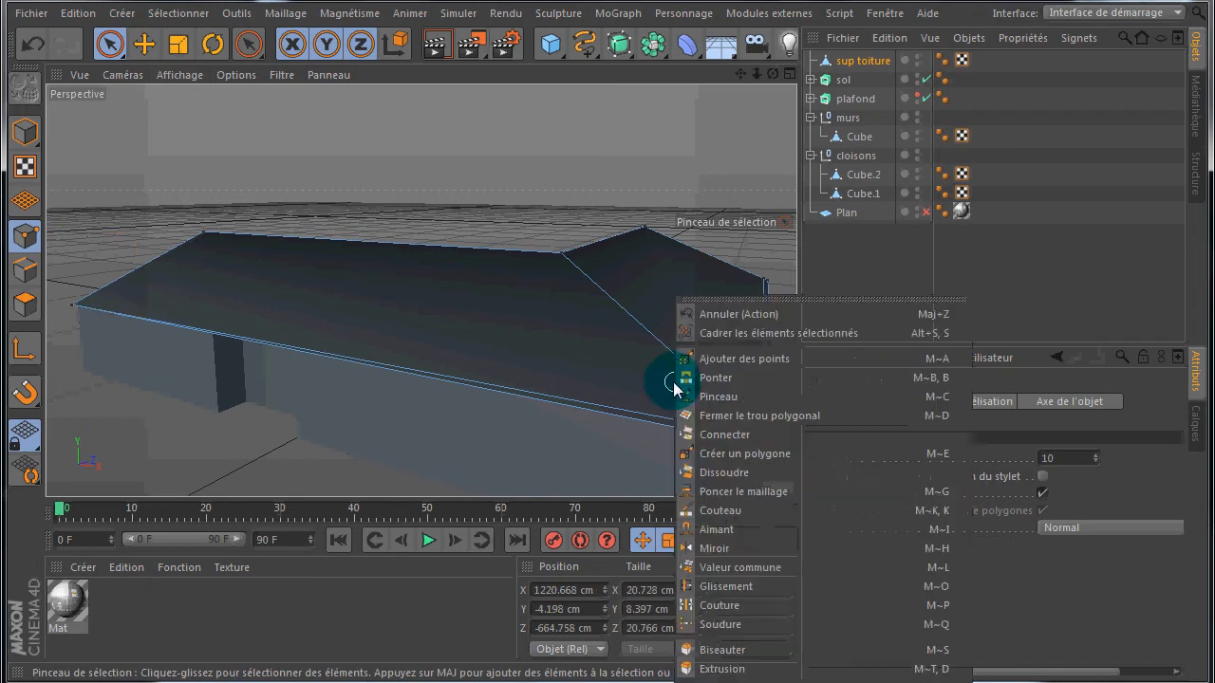
{"action": "left_click", "coordinate": [720, 625]}
{"action": "left_click", "coordinate": [779, 448]}
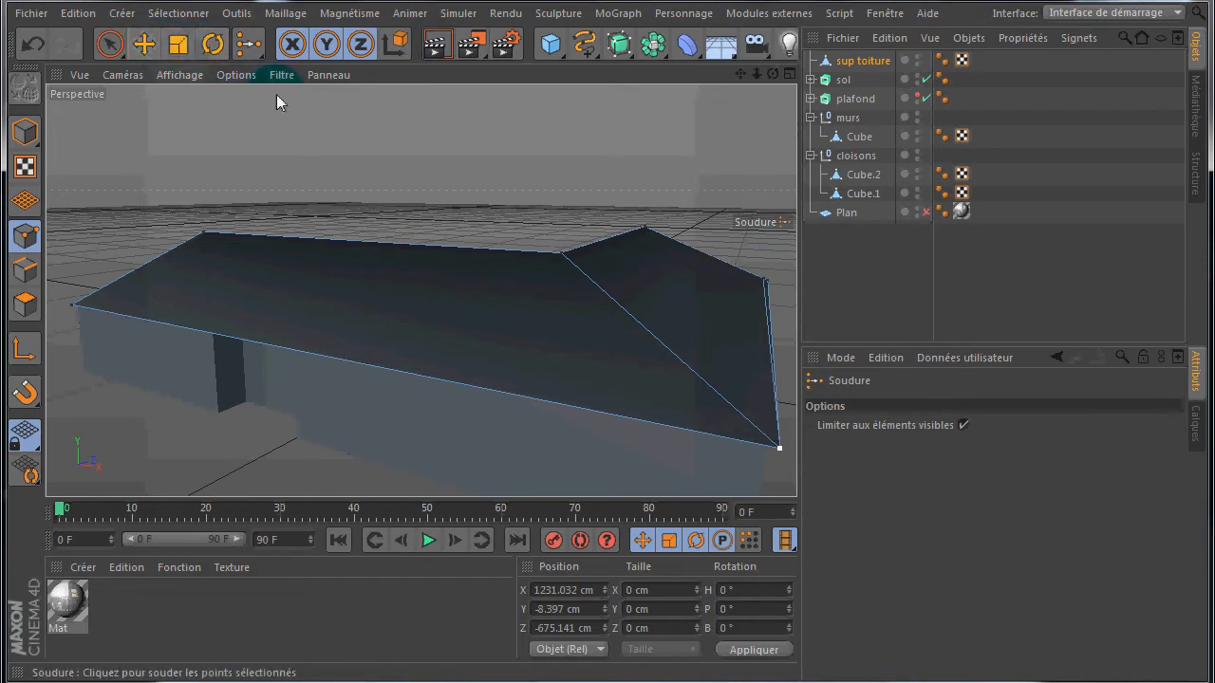
Step: Weld the two points at the remaining free end of the second outer eave onto its outer point
{"action": "key", "text": "space"}
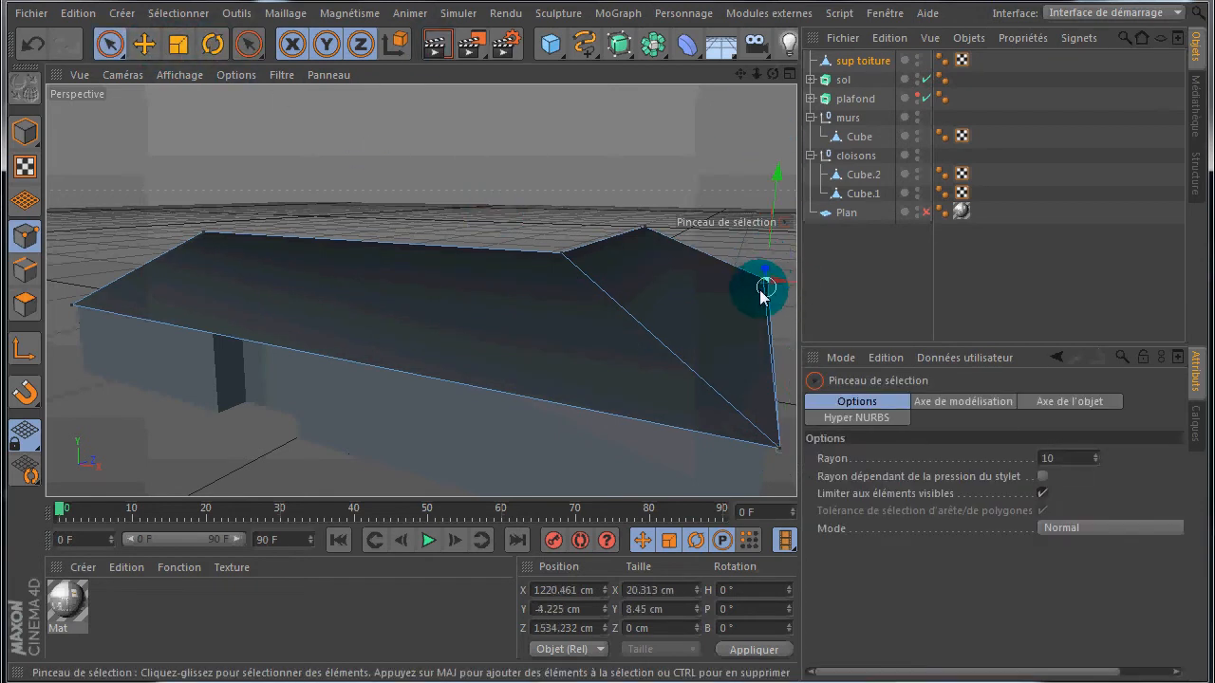
{"action": "key", "text": "space"}
{"action": "left_click", "coordinate": [768, 282]}
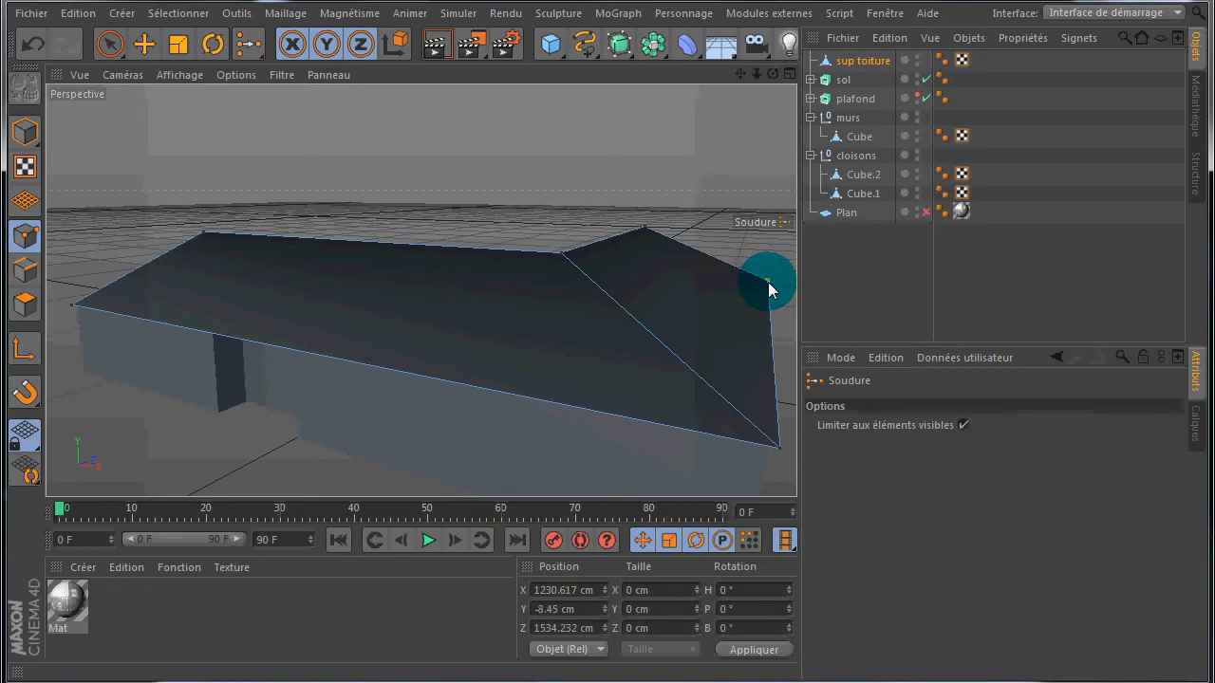
Step: On the courtyard side of the roof, weld the two points at the gable end of the nearer inner eave onto the outer one
{"action": "left_click_drag", "start_coordinate": [773, 76], "coordinate": [486, 308]}
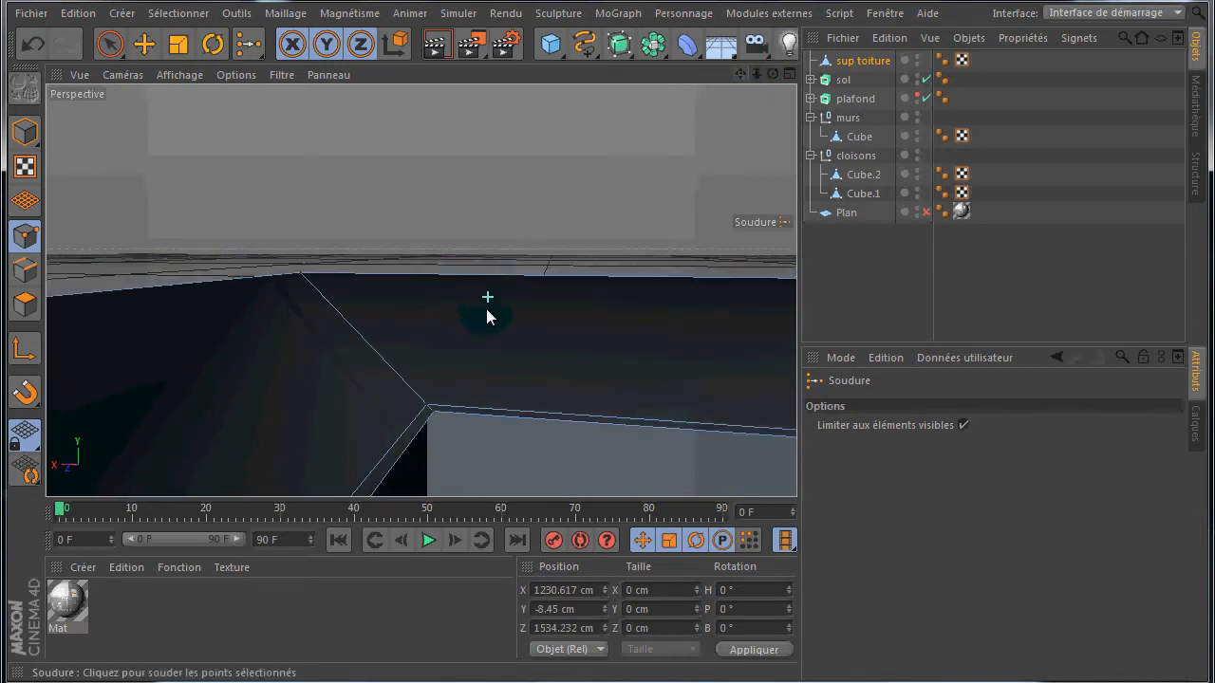
{"action": "scroll", "coordinate": [487, 310], "scroll_direction": "down", "scroll_amount": 5}
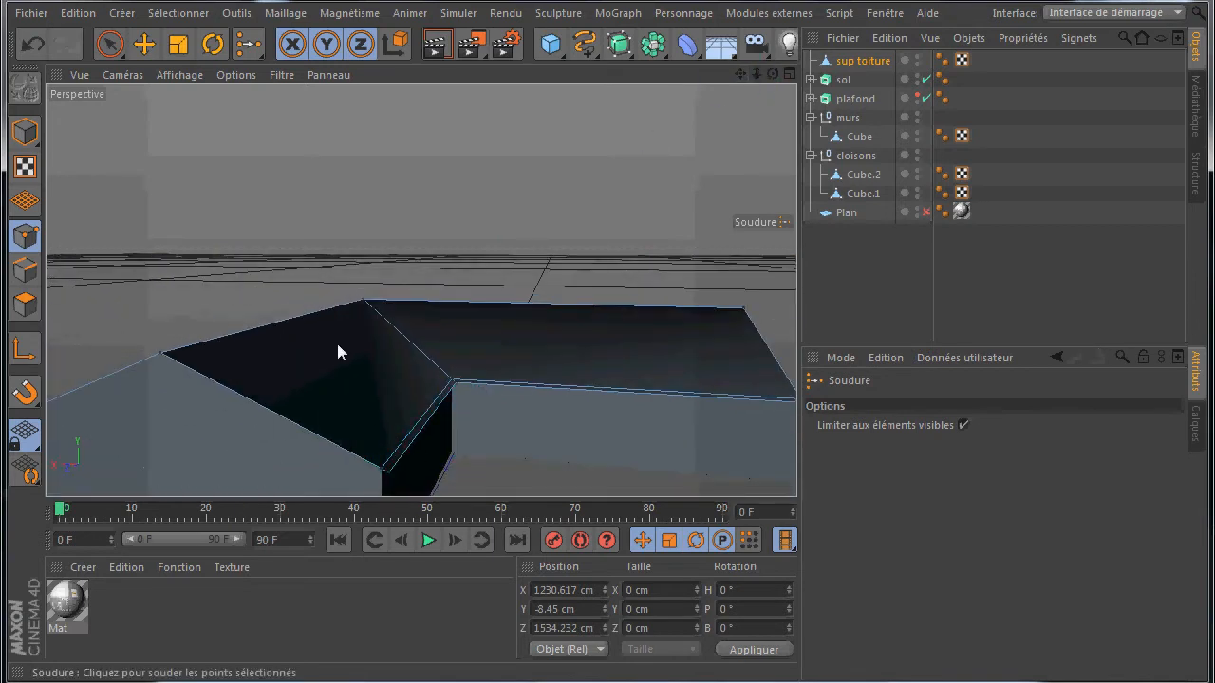
{"action": "key", "text": "space"}
{"action": "left_click", "coordinate": [387, 478]}
{"action": "key", "text": "space"}
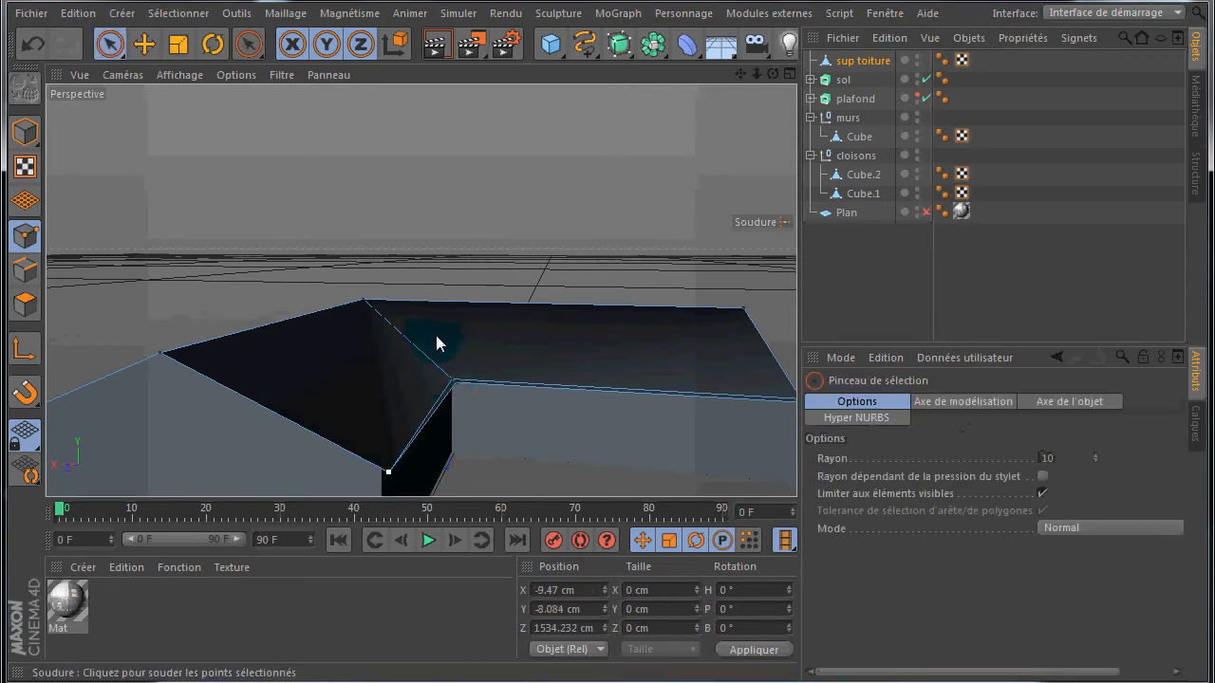
Step: Weld the duplicate points at the roof's inner corner, at the foot of the valley, onto the extruded eave point
{"action": "key", "text": "space"}
{"action": "left_click", "coordinate": [452, 378]}
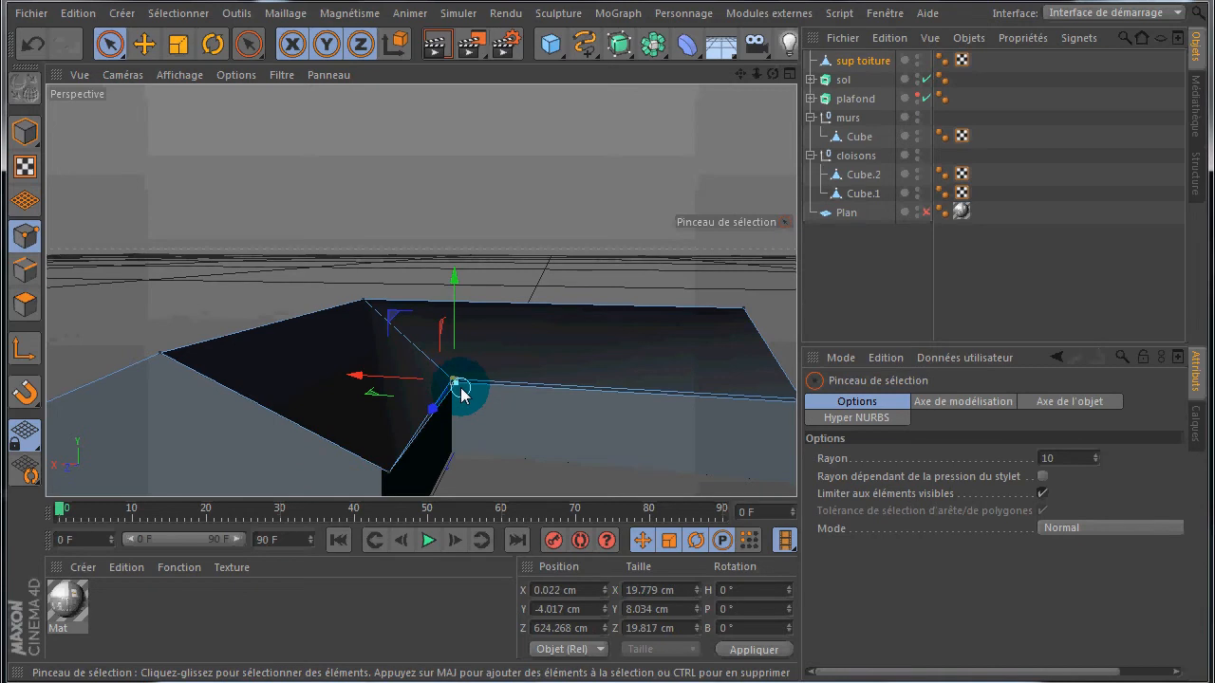
{"action": "key", "text": "space"}
{"action": "left_click", "coordinate": [460, 388]}
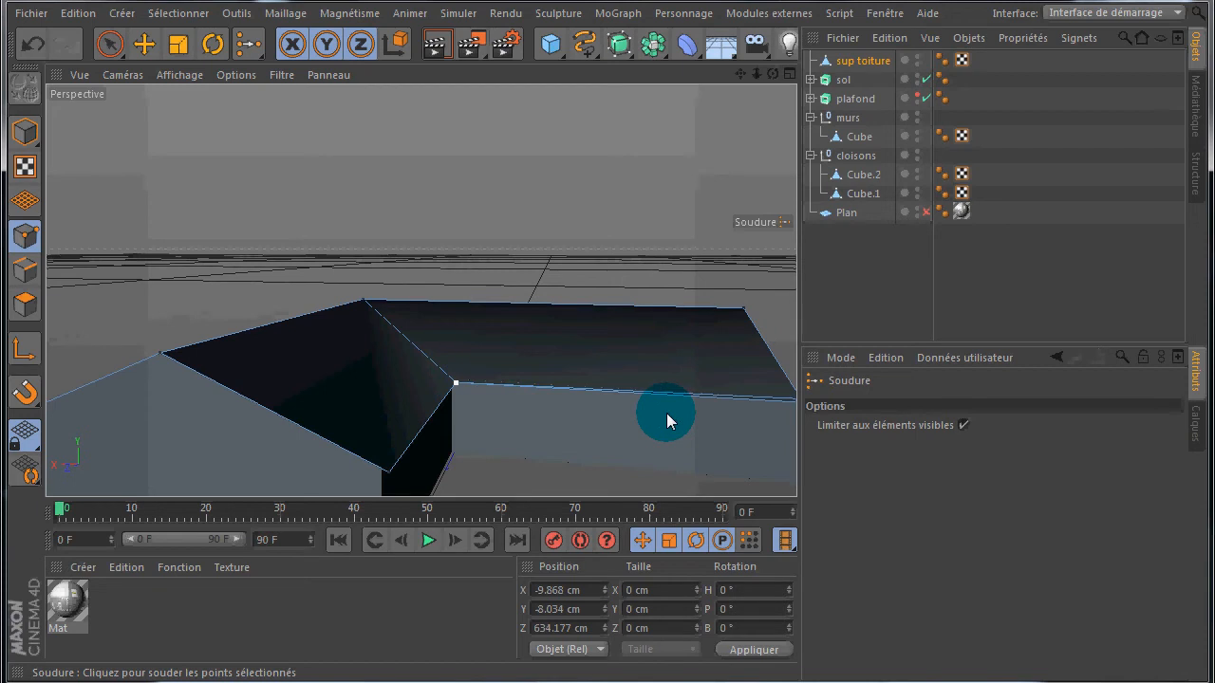
Step: Weld the two points at the far end of the other inner eave onto the outer one and switch to the Move tool
{"action": "key", "text": "9"}
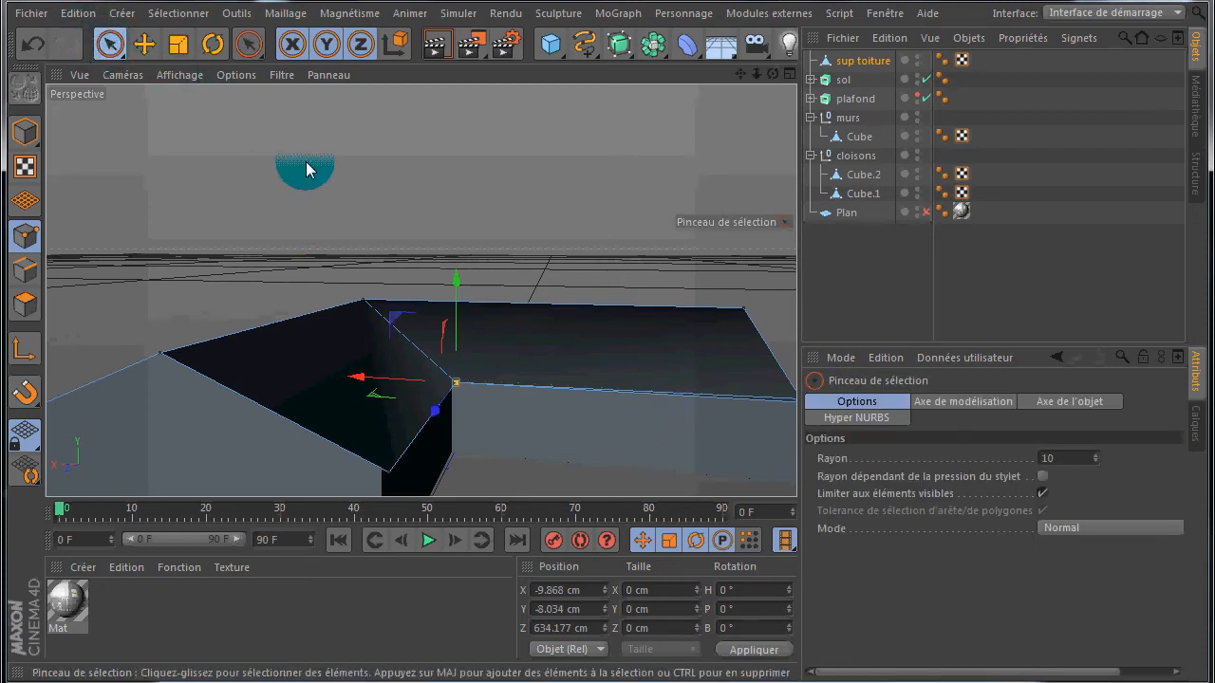
{"action": "left_click_drag", "start_coordinate": [741, 74], "coordinate": [685, 76]}
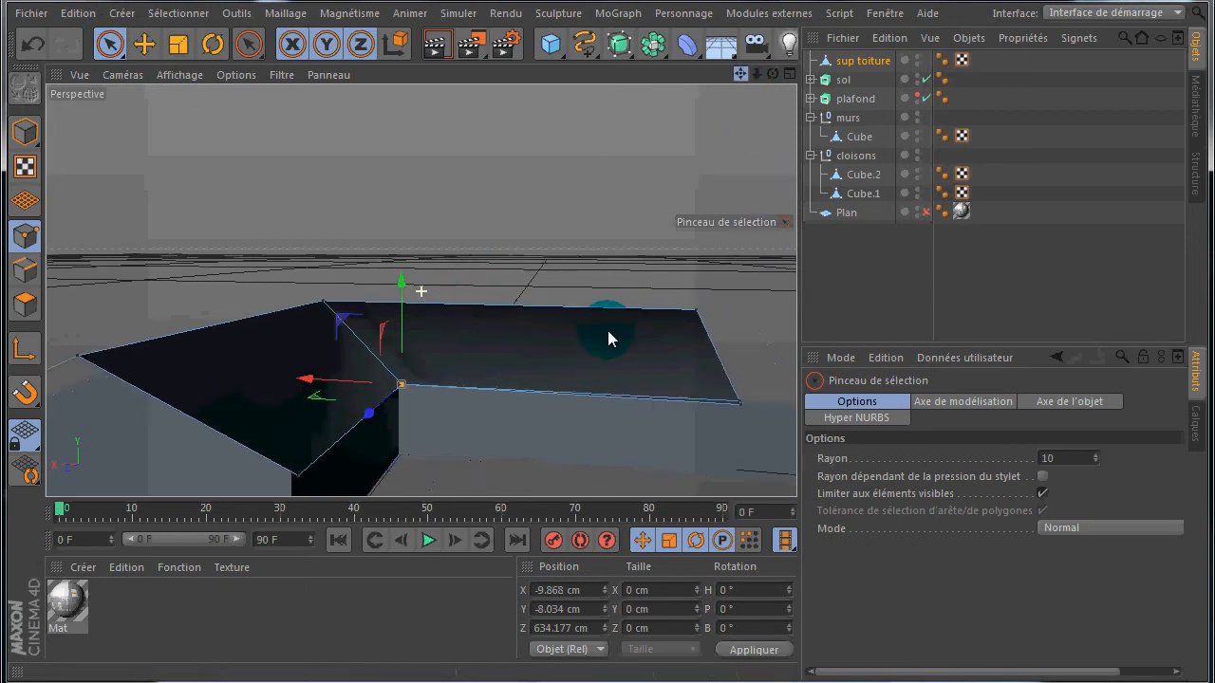
{"action": "left_click_drag", "start_coordinate": [609, 332], "coordinate": [588, 332]}
{"action": "left_click", "coordinate": [719, 414]}
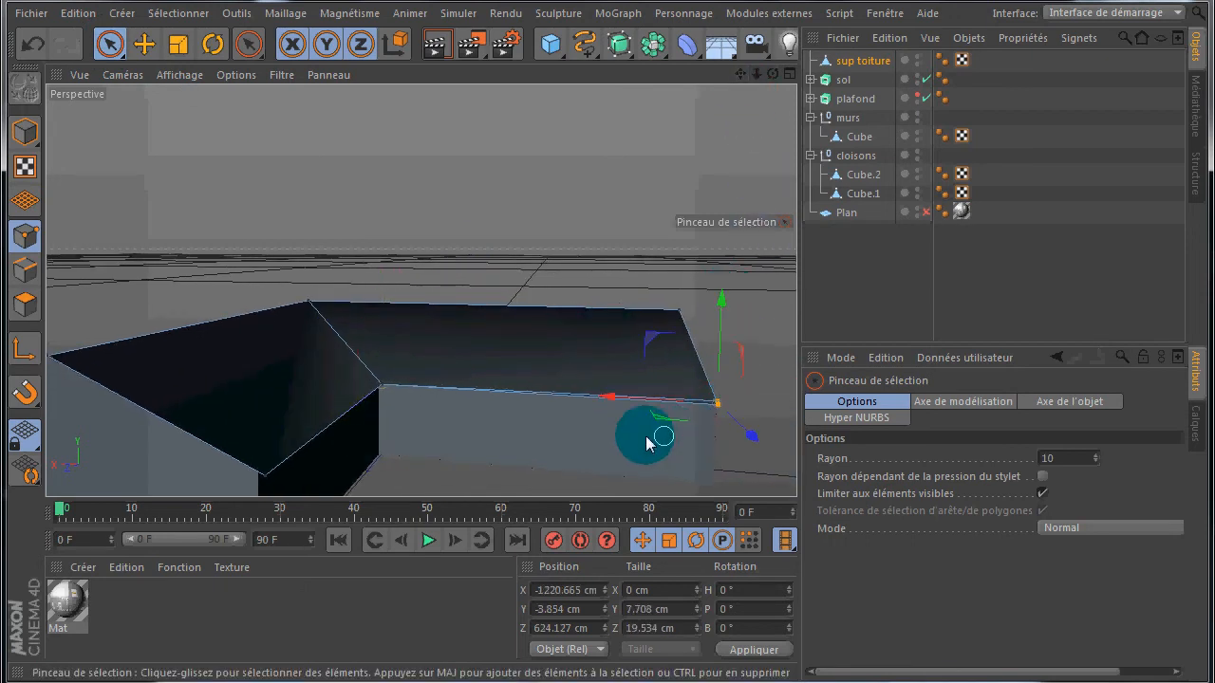
{"action": "key", "text": "space"}
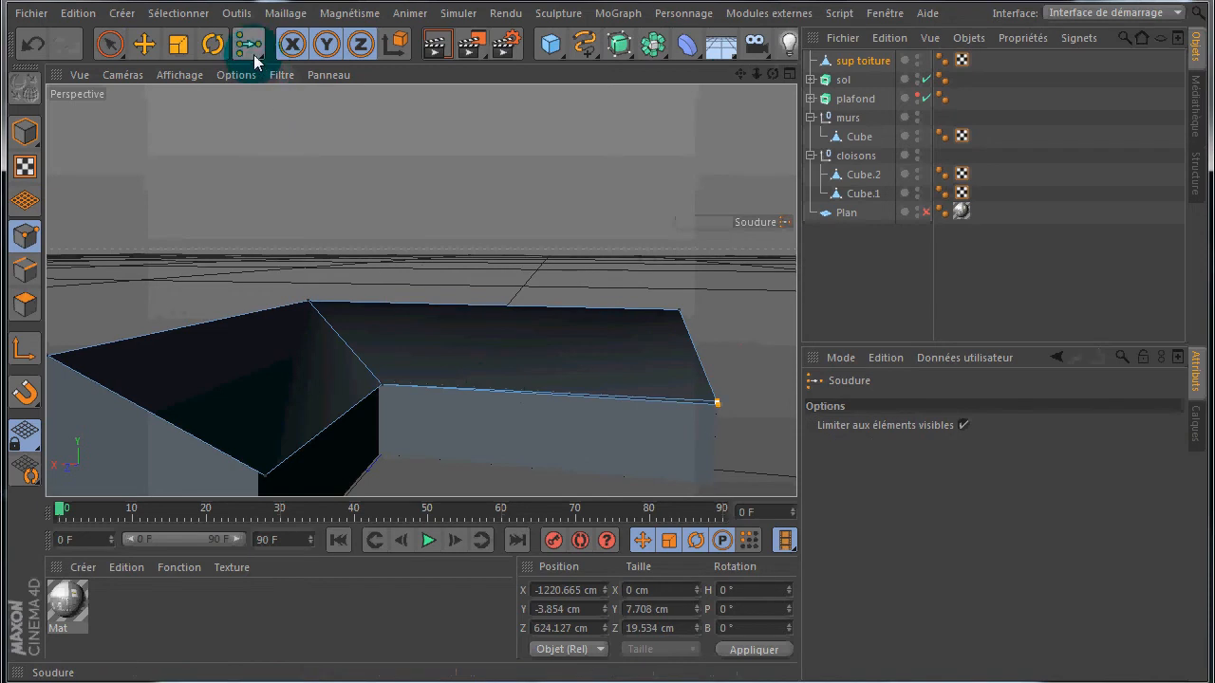
{"action": "left_click", "coordinate": [719, 405]}
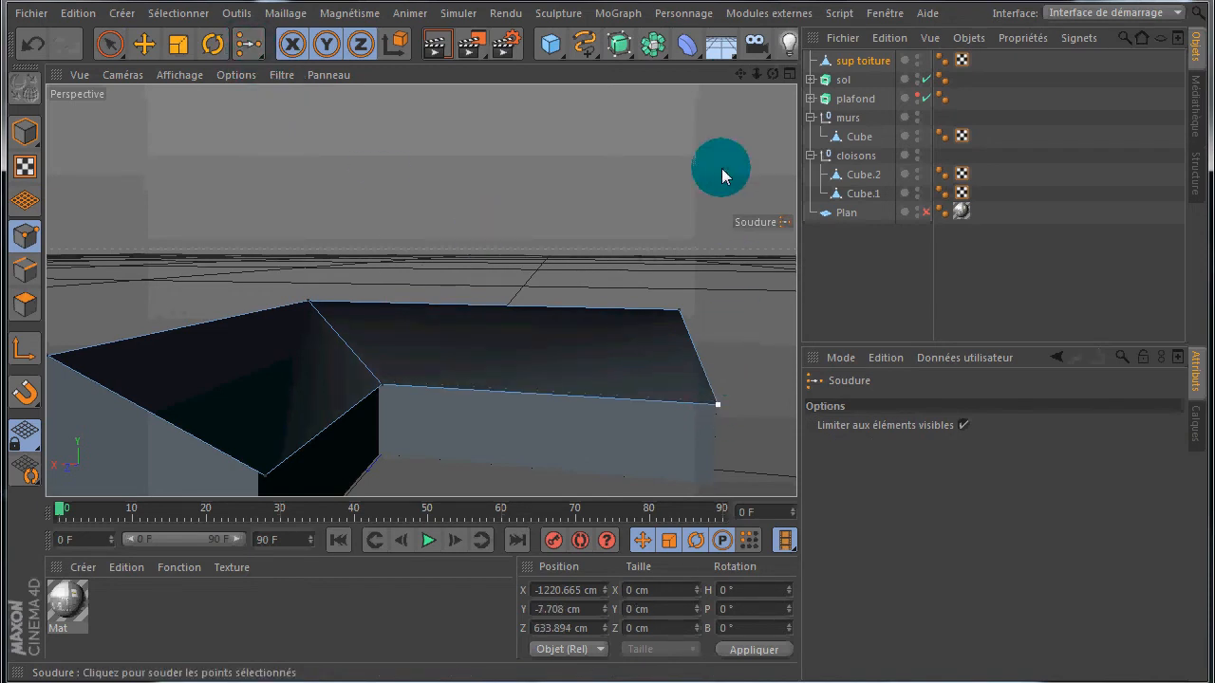
{"action": "left_click", "coordinate": [144, 44]}
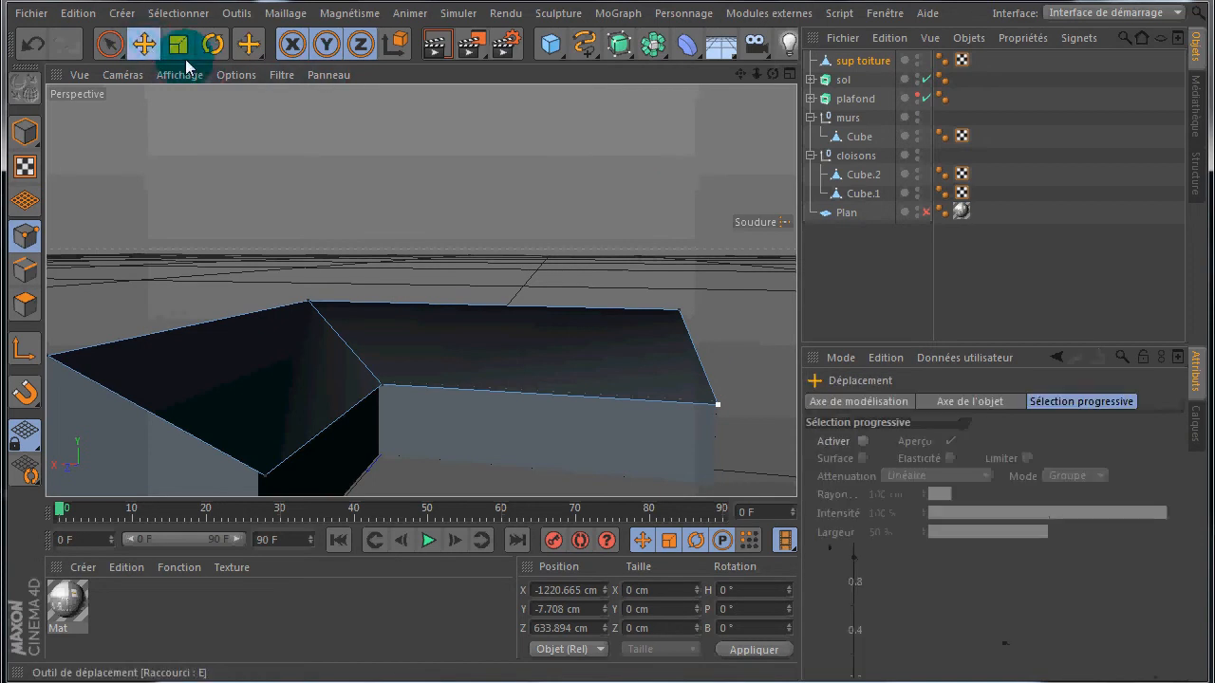
{"action": "left_click_drag", "start_coordinate": [496, 168], "coordinate": [509, 175], "text": "alt"}
{"action": "left_click_drag", "start_coordinate": [772, 74], "coordinate": [609, 339]}
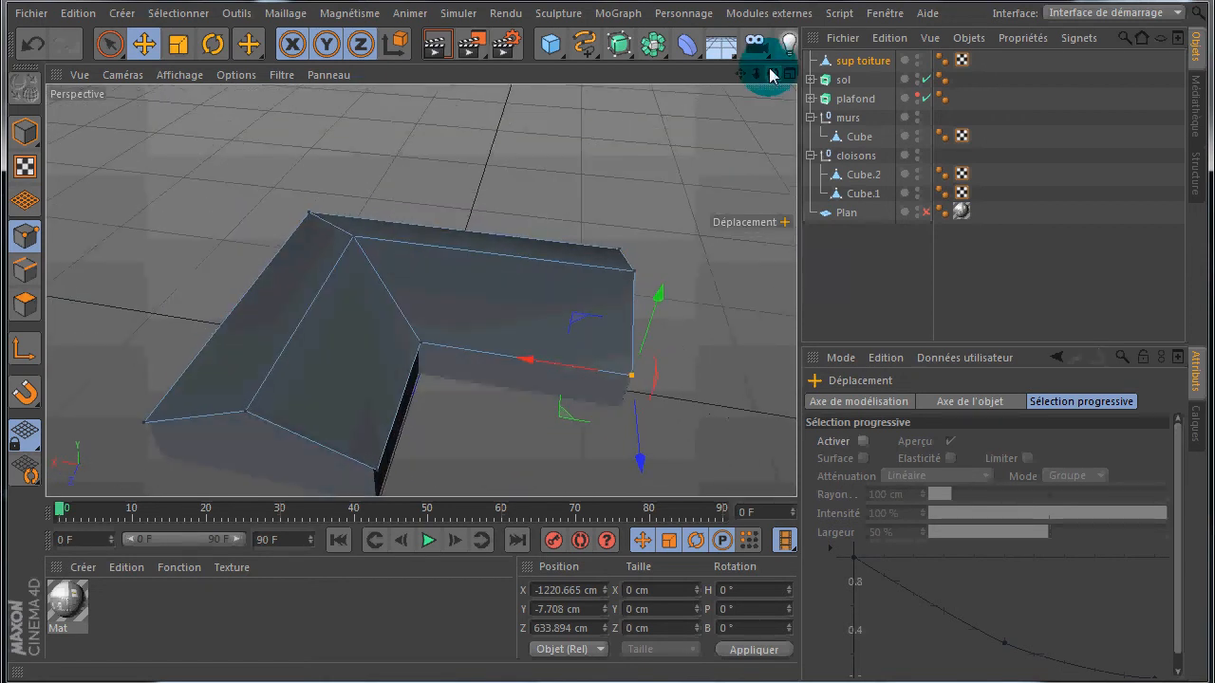
Step: Look up TuileGEN among the external modules and locate its TuileGEN_V2.01 folder in C:\Programmes\MAXON\CINEMA 4D R14\plugins, closing the file window when done
{"action": "left_click", "coordinate": [773, 13]}
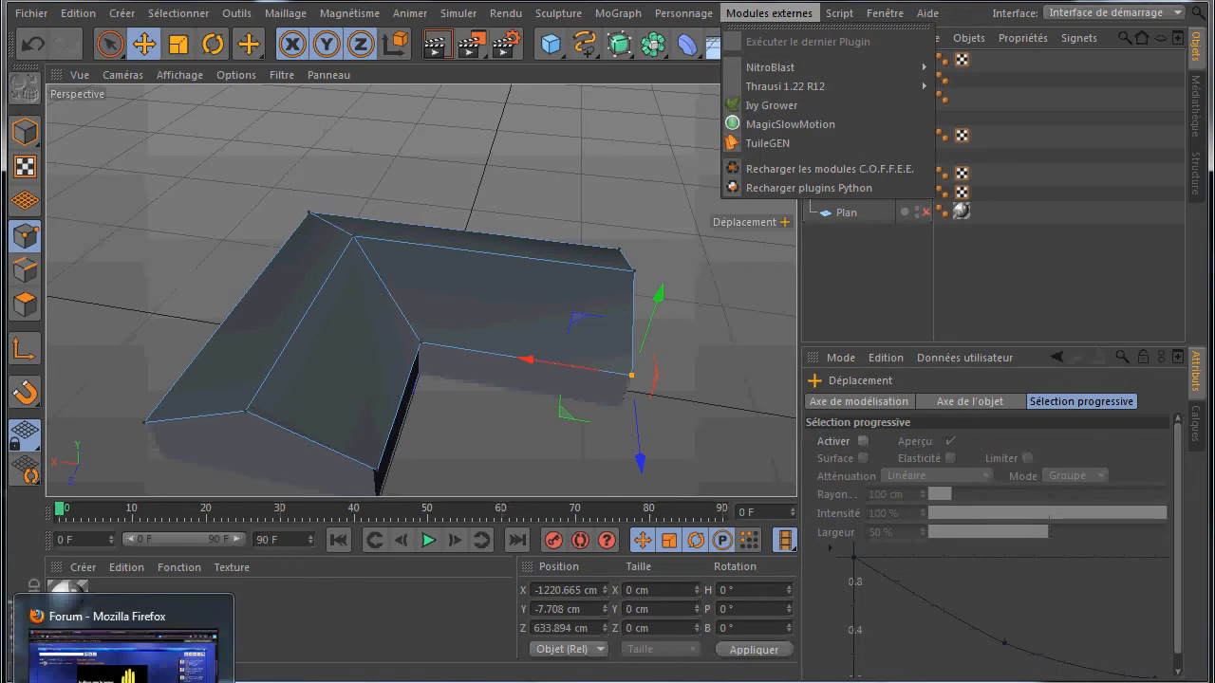
{"action": "key", "text": "super"}
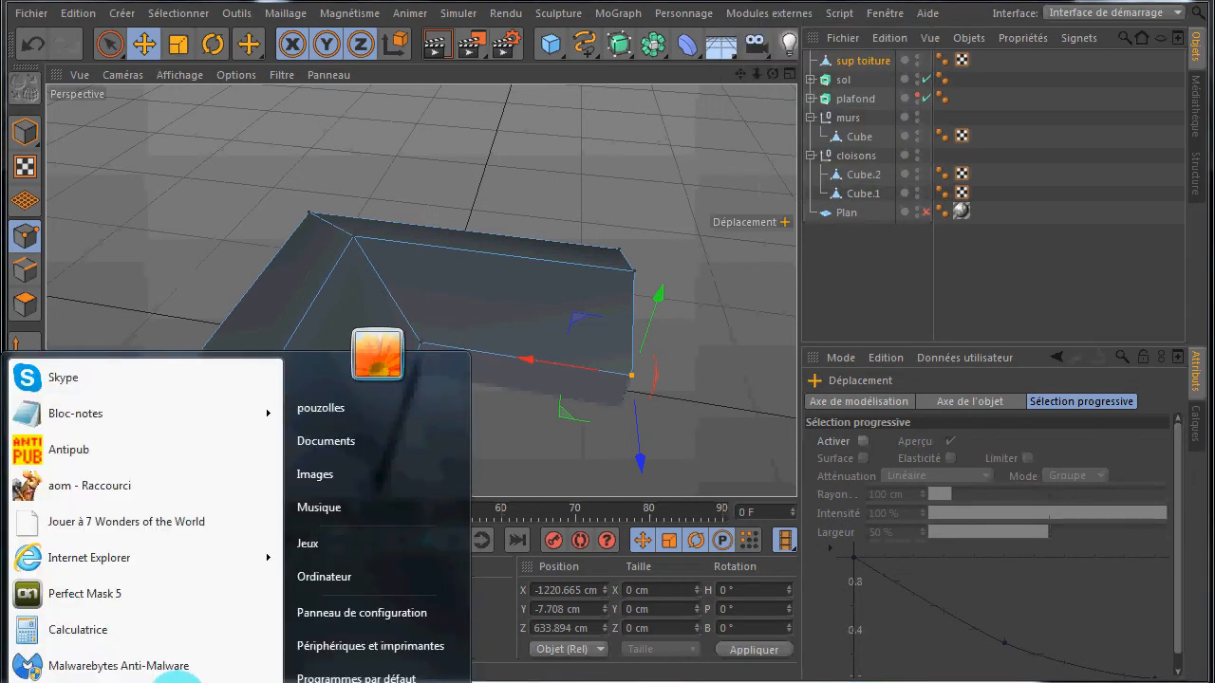
{"action": "left_click", "coordinate": [348, 580]}
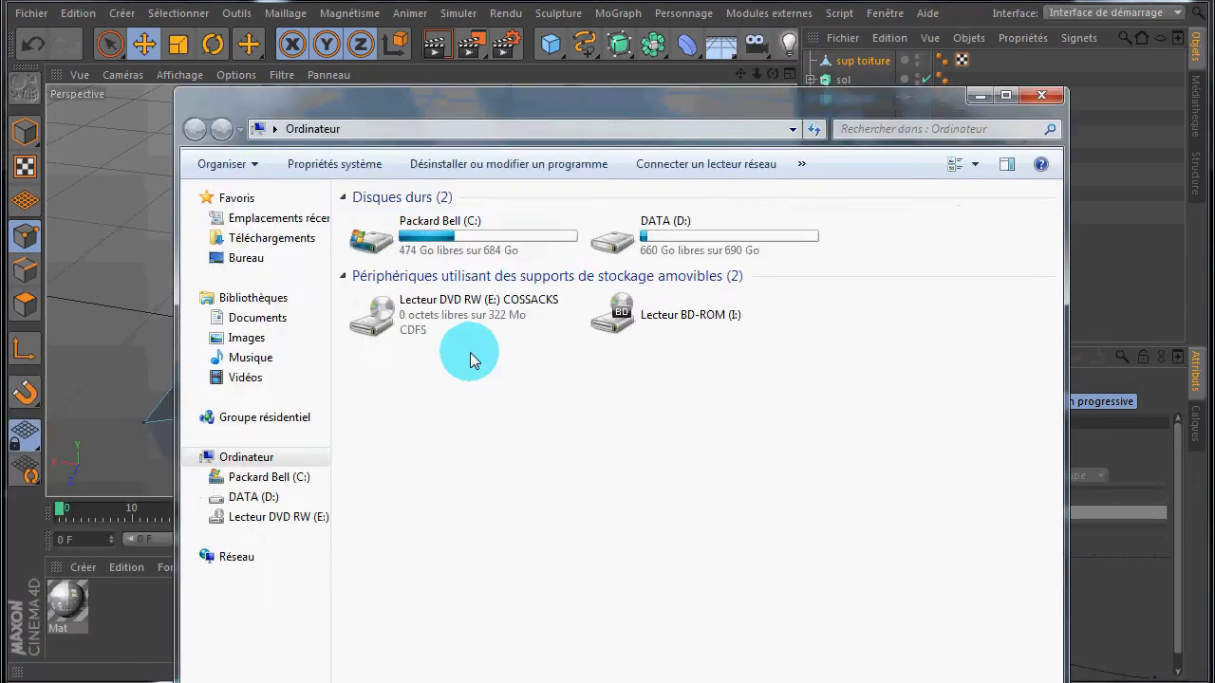
{"action": "double_click", "coordinate": [371, 237]}
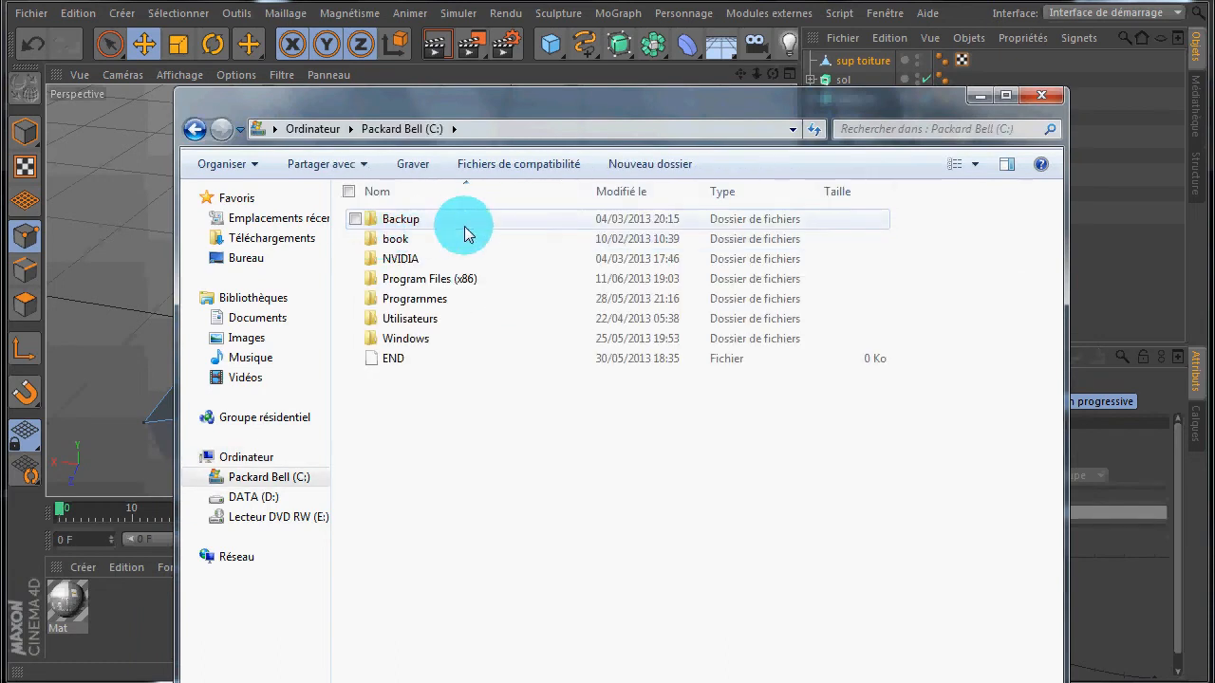
{"action": "left_click", "coordinate": [396, 302]}
{"action": "double_click", "coordinate": [396, 302]}
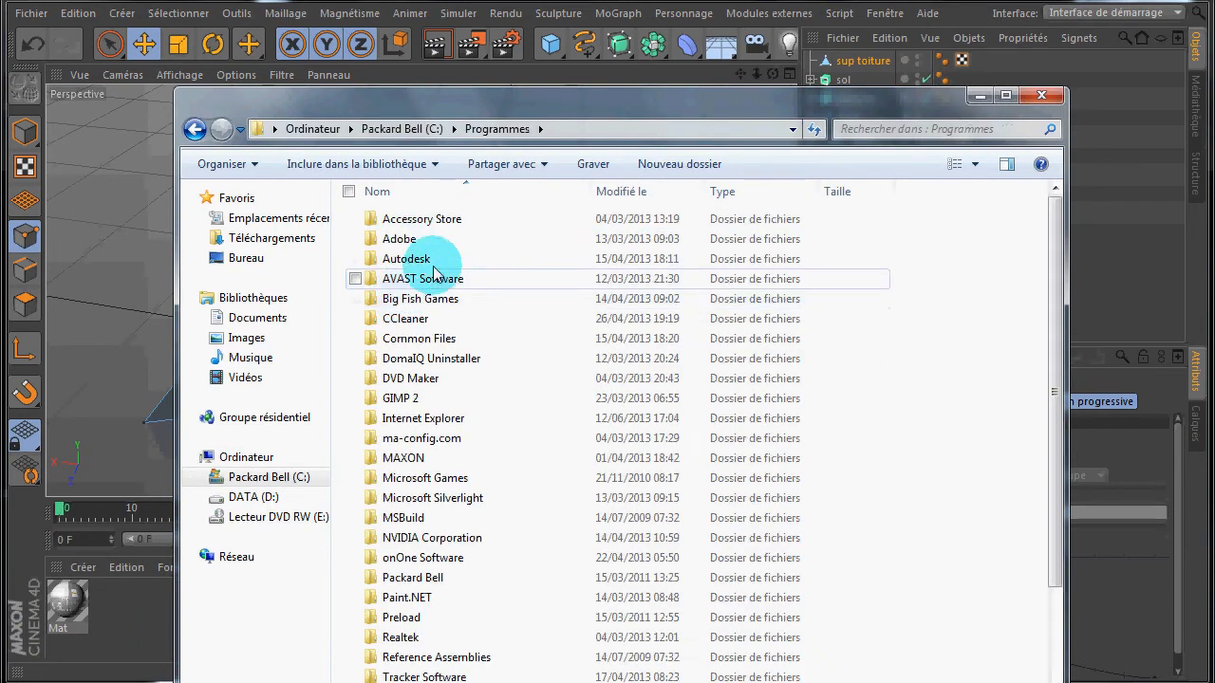
{"action": "double_click", "coordinate": [403, 462]}
{"action": "left_click", "coordinate": [384, 223]}
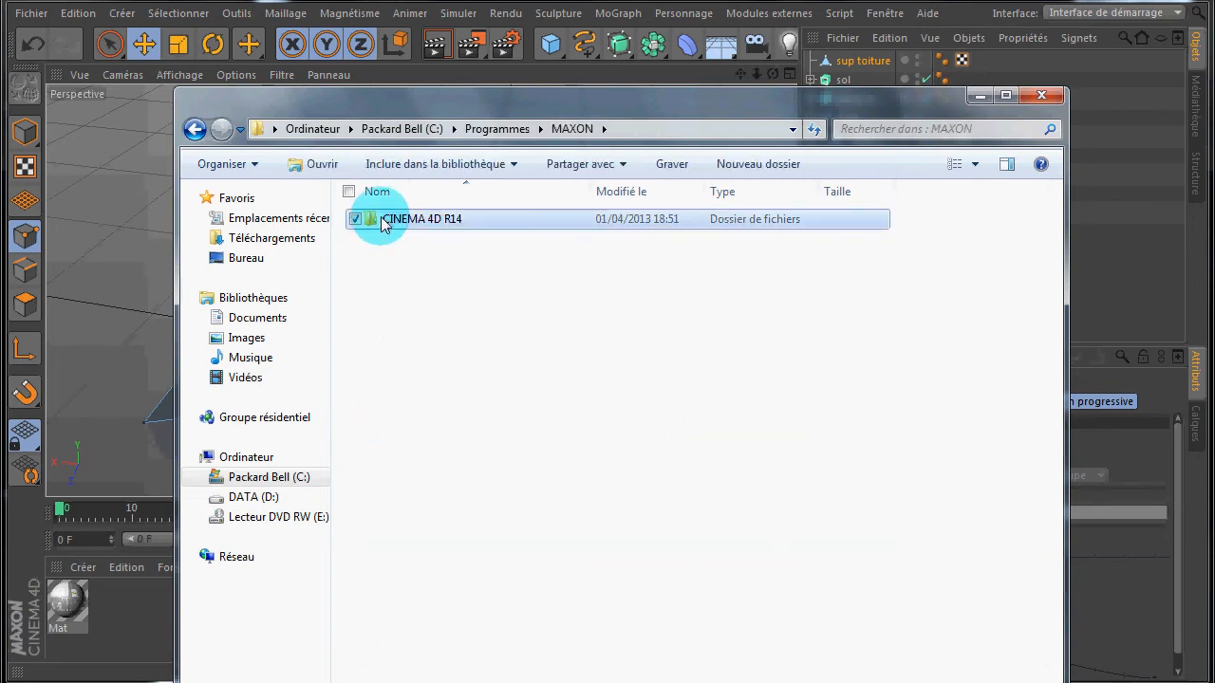
{"action": "double_click", "coordinate": [384, 222]}
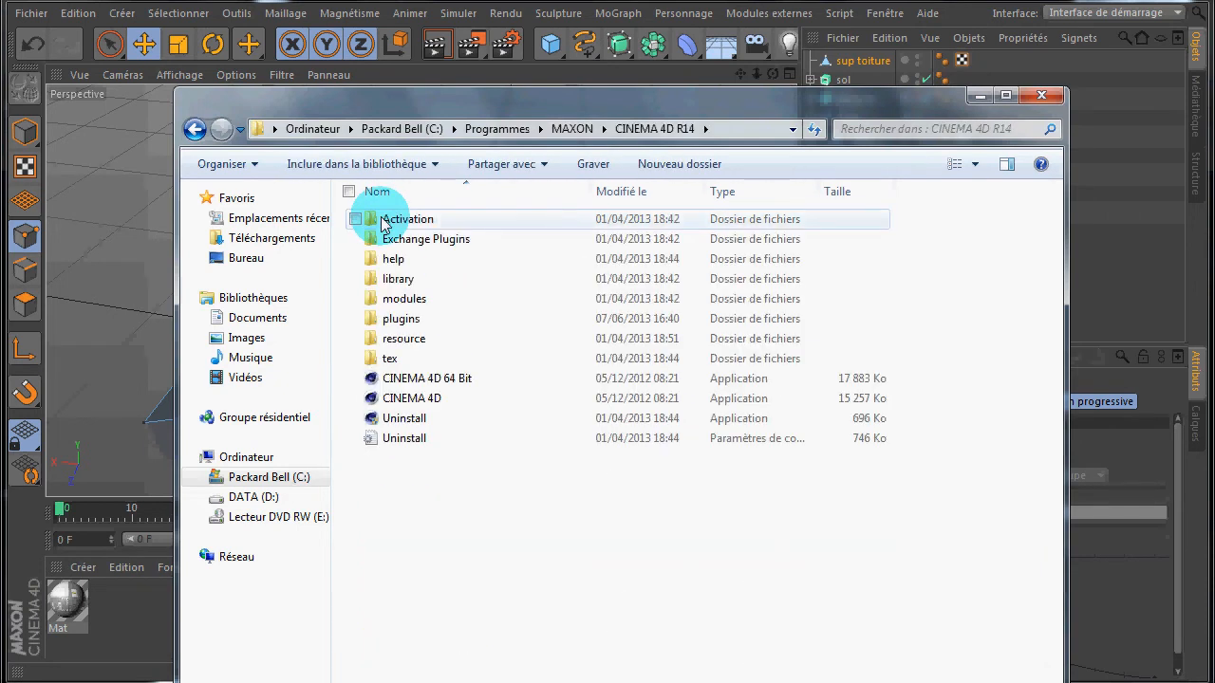
{"action": "double_click", "coordinate": [399, 325]}
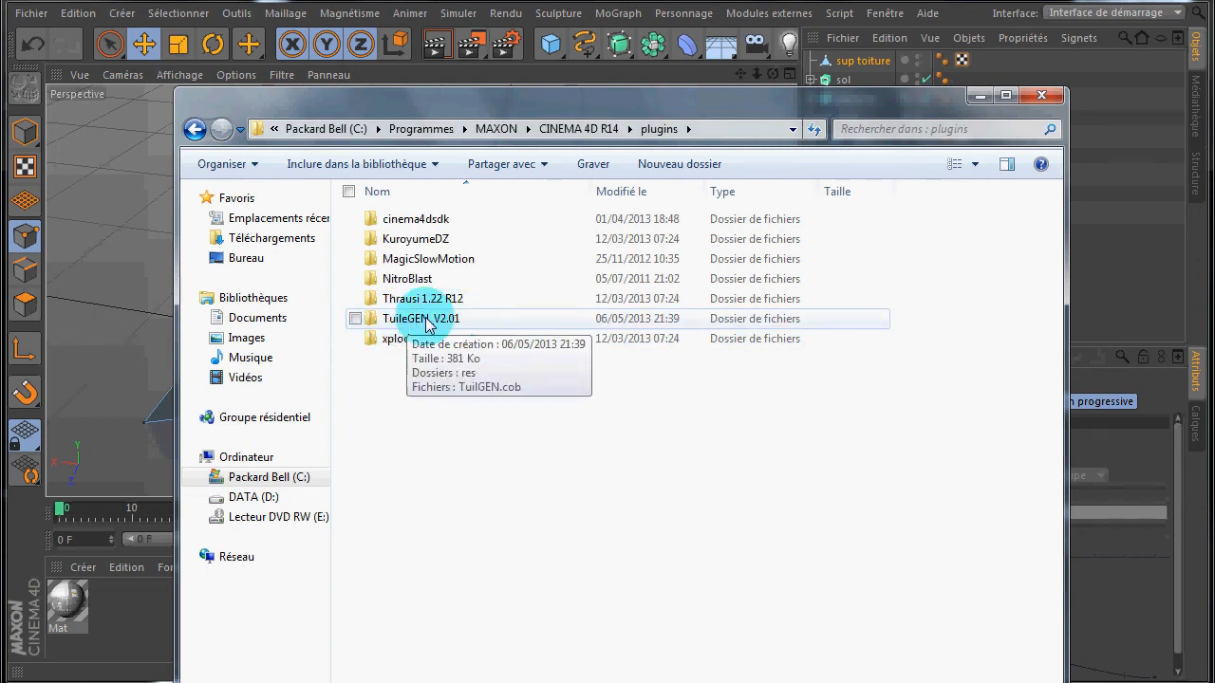
{"action": "left_click", "coordinate": [378, 323]}
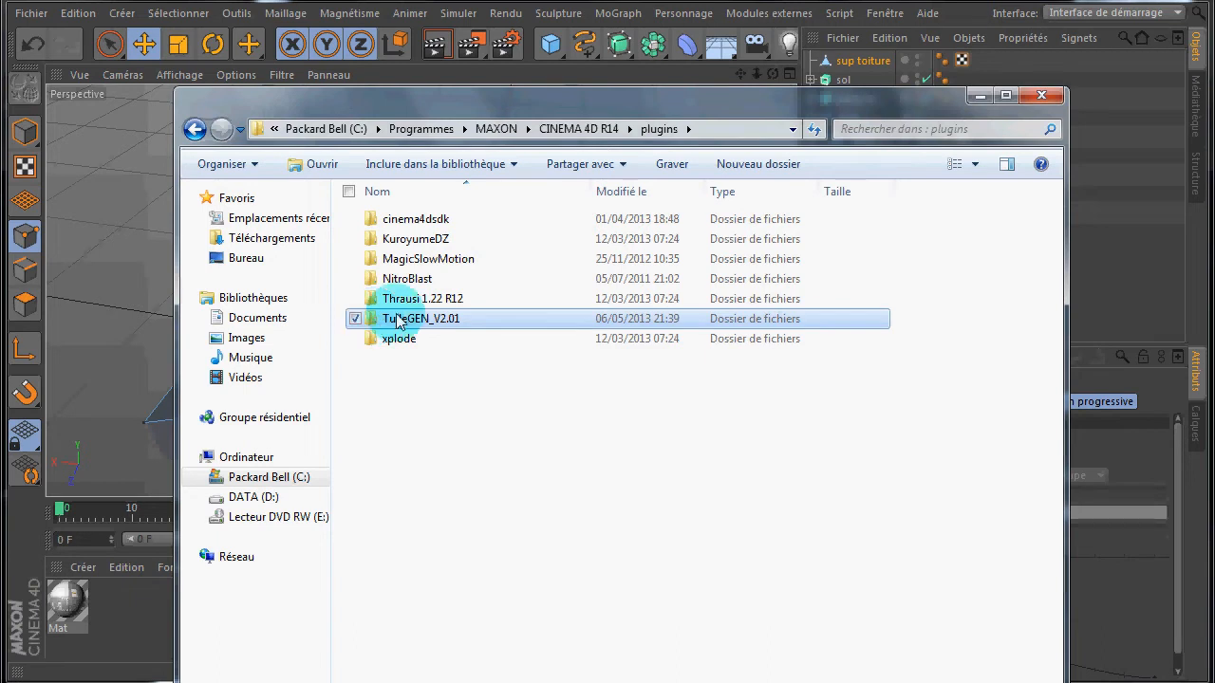
{"action": "left_click", "coordinate": [1041, 98]}
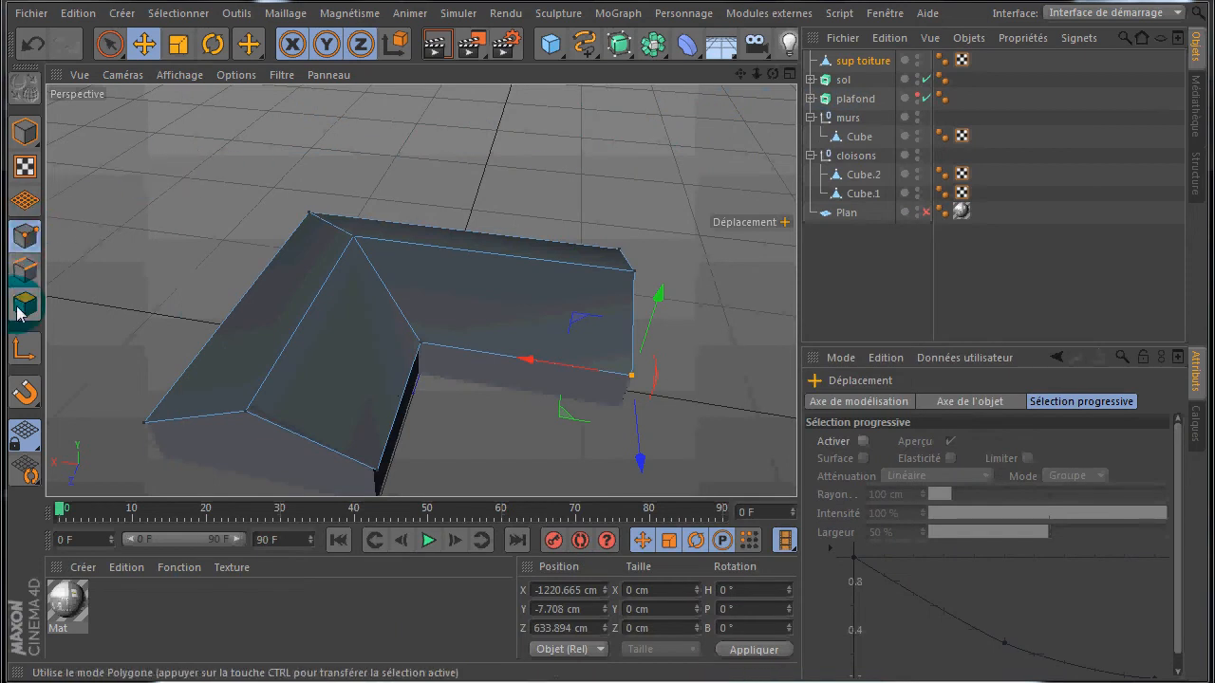
Step: Select the polygon of the long outer slope on the roof's far wing, working in polygon mode
{"action": "left_click", "coordinate": [21, 311]}
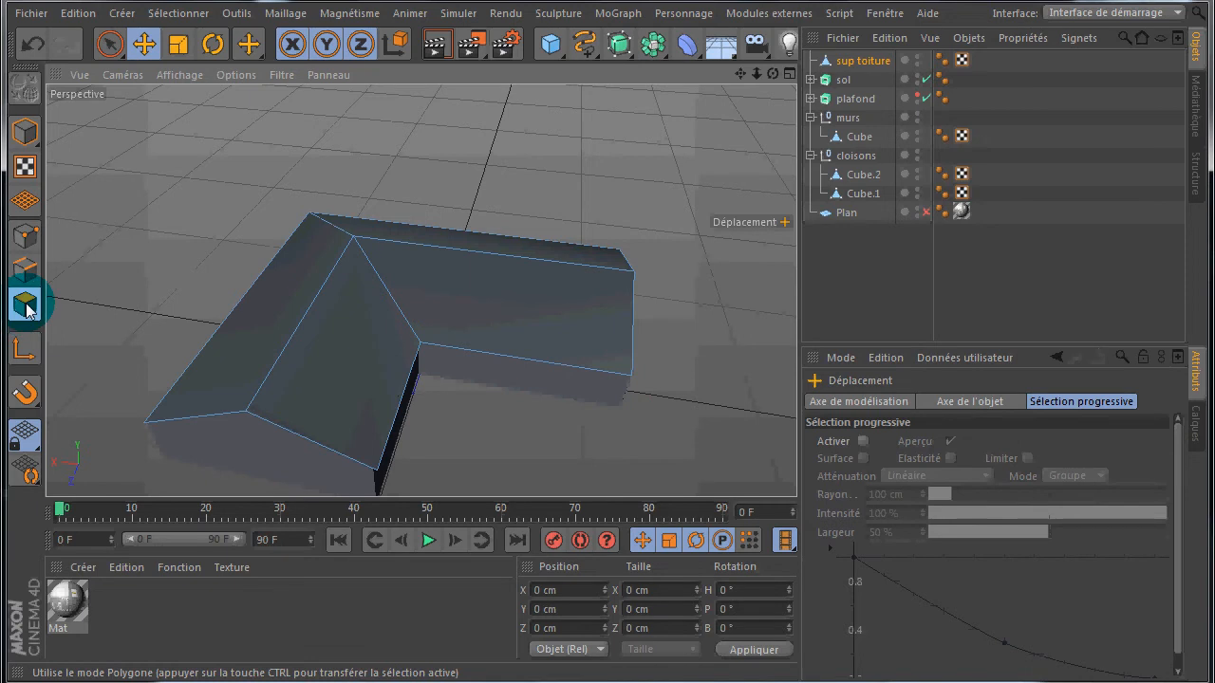
{"action": "left_click", "coordinate": [361, 359]}
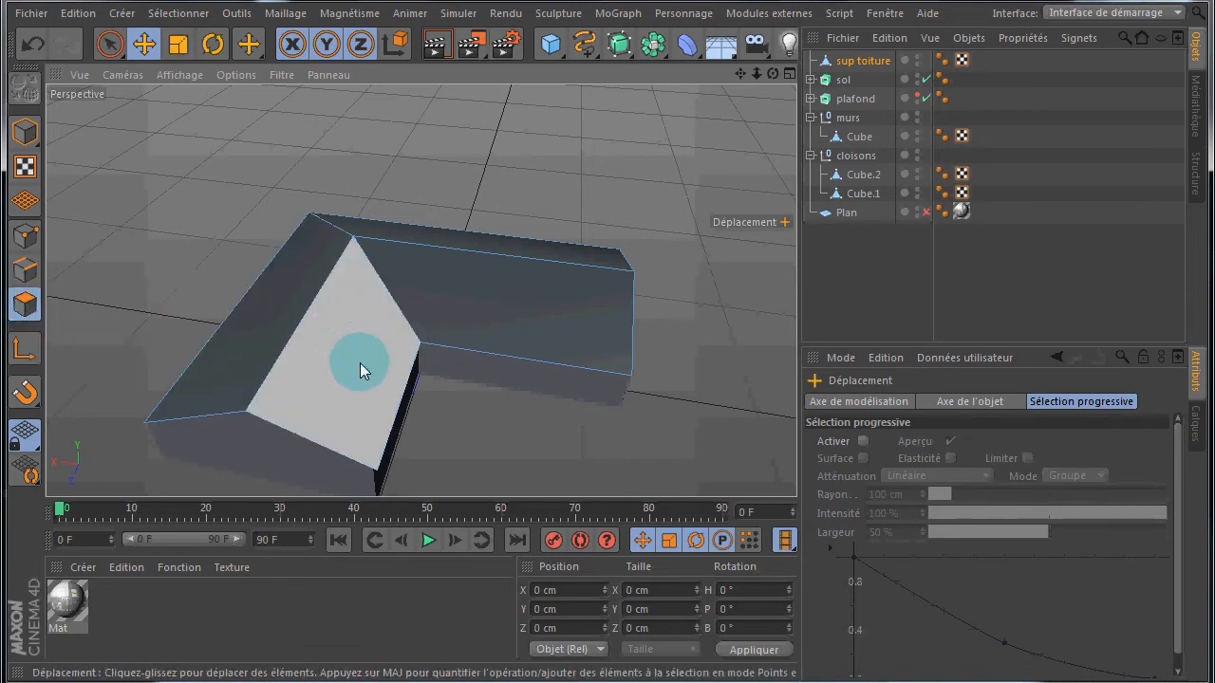
{"action": "left_click_drag", "start_coordinate": [774, 73], "coordinate": [608, 332]}
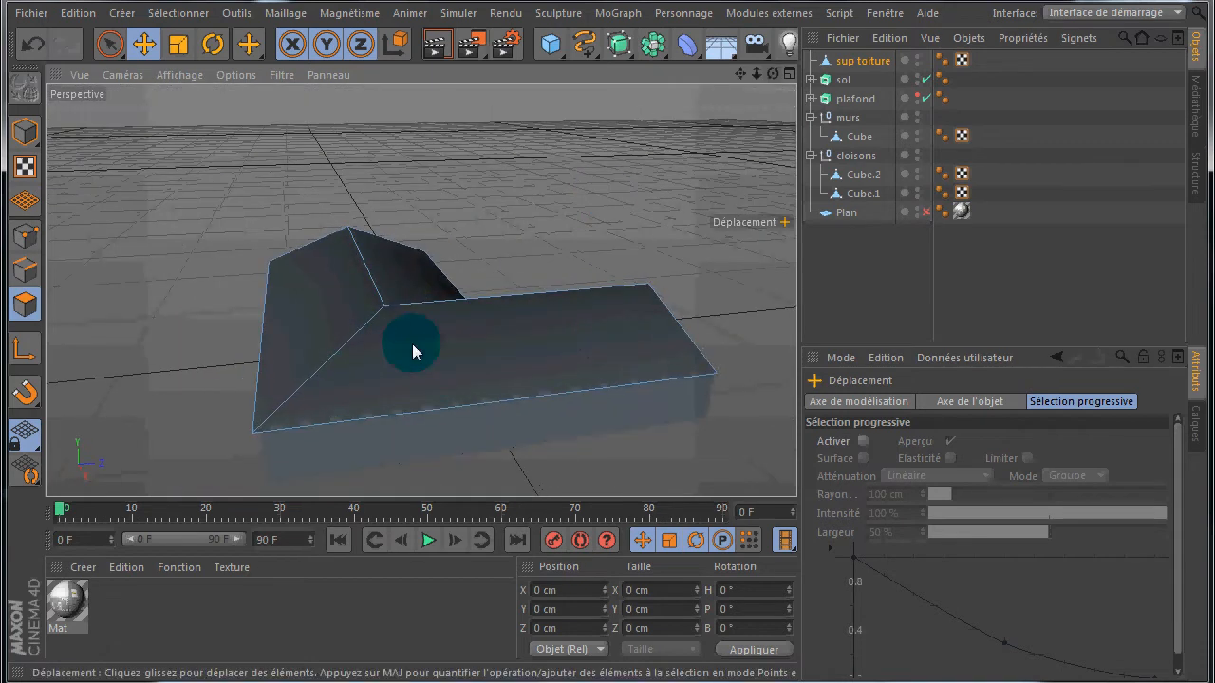
{"action": "left_click", "coordinate": [471, 360]}
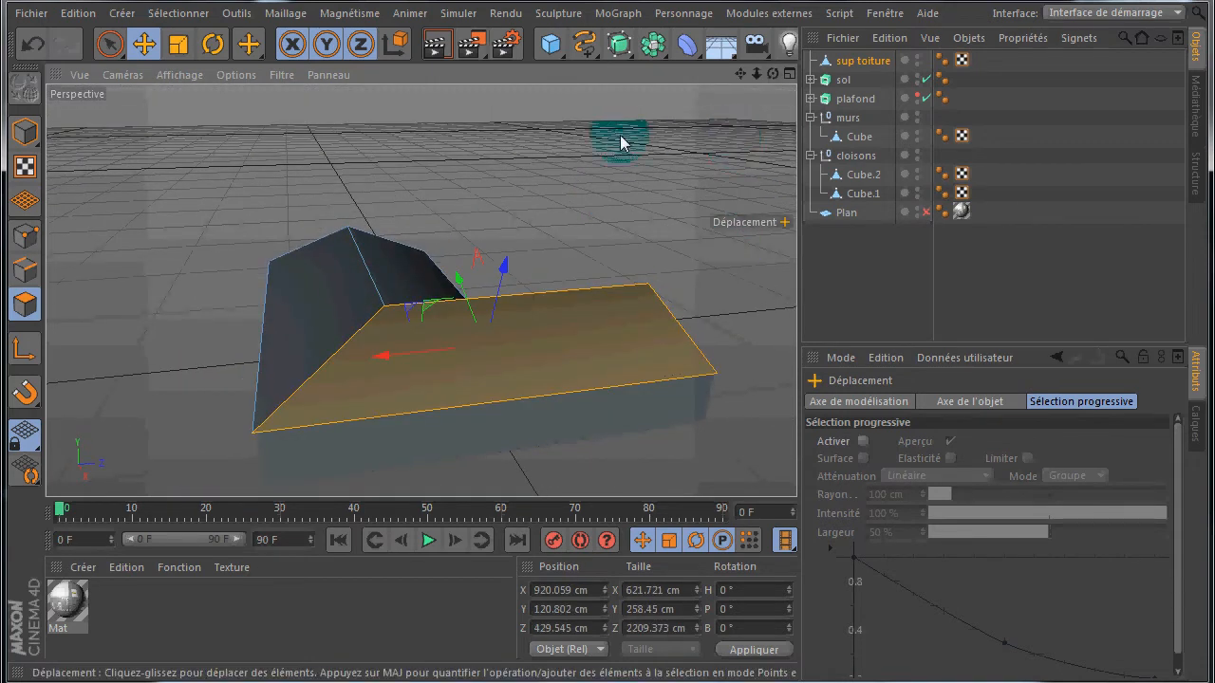
Step: Generate a new Tuile Canal covering on the selected roof slope with TuileGEN, using the Selection option
{"action": "left_click", "coordinate": [769, 13]}
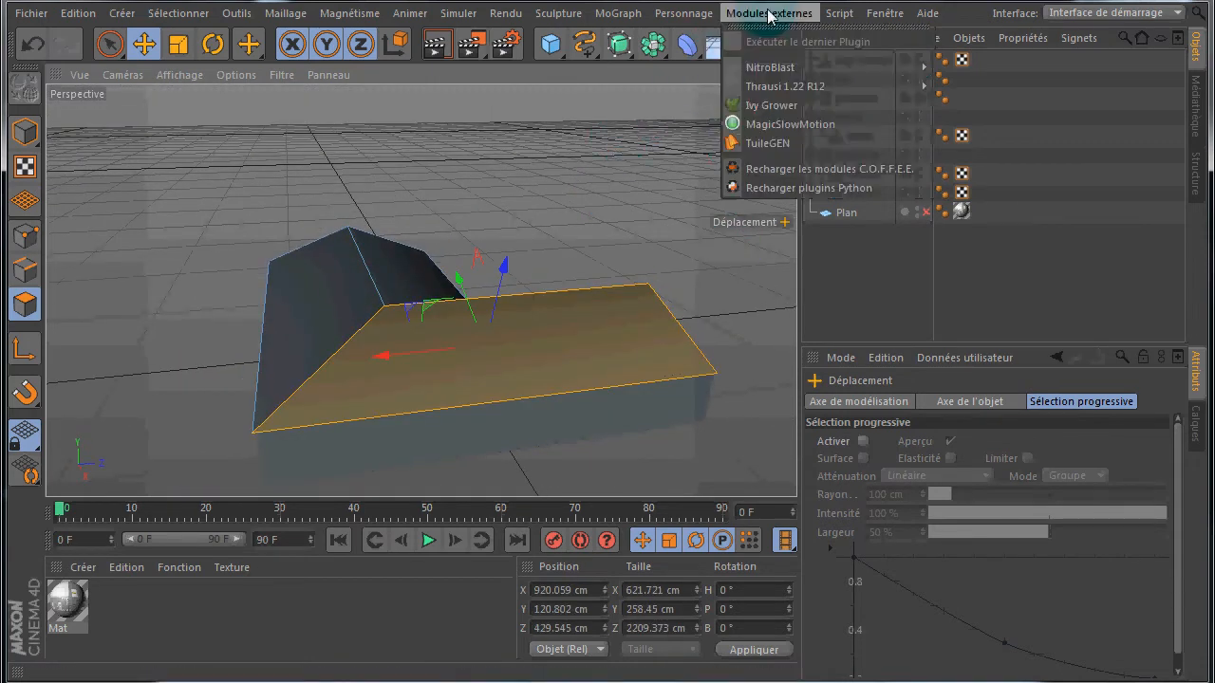
{"action": "left_click", "coordinate": [780, 147]}
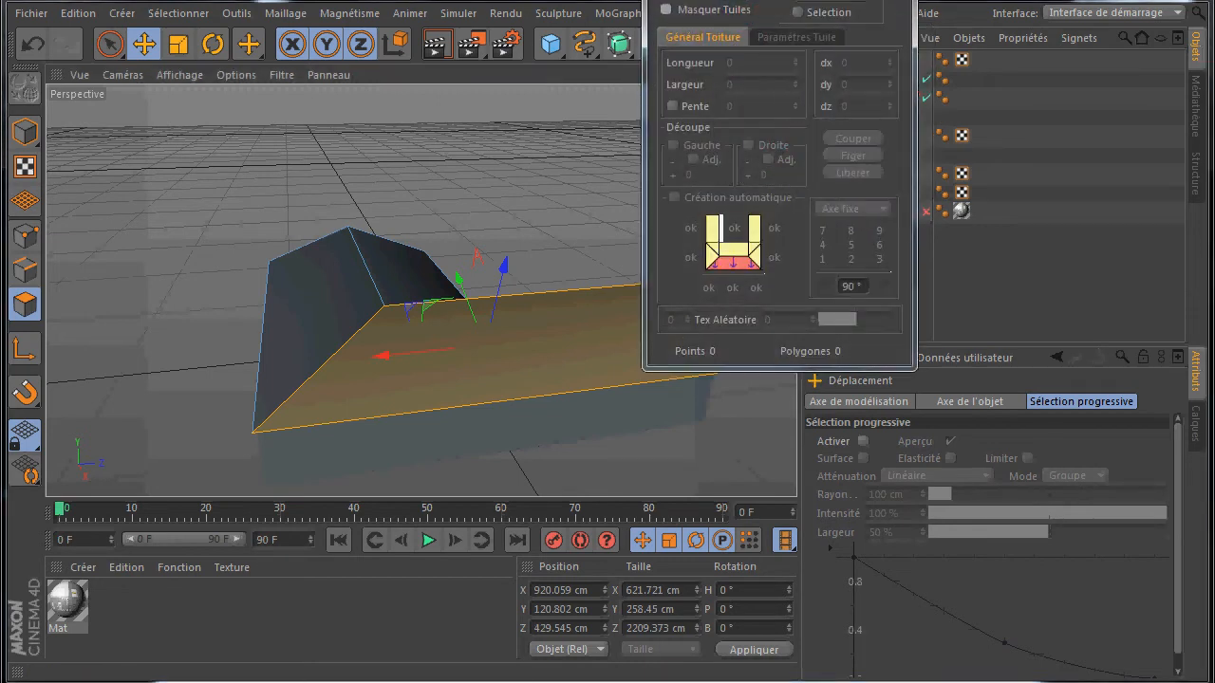
{"action": "left_click_drag", "start_coordinate": [750, 2], "coordinate": [969, 136]}
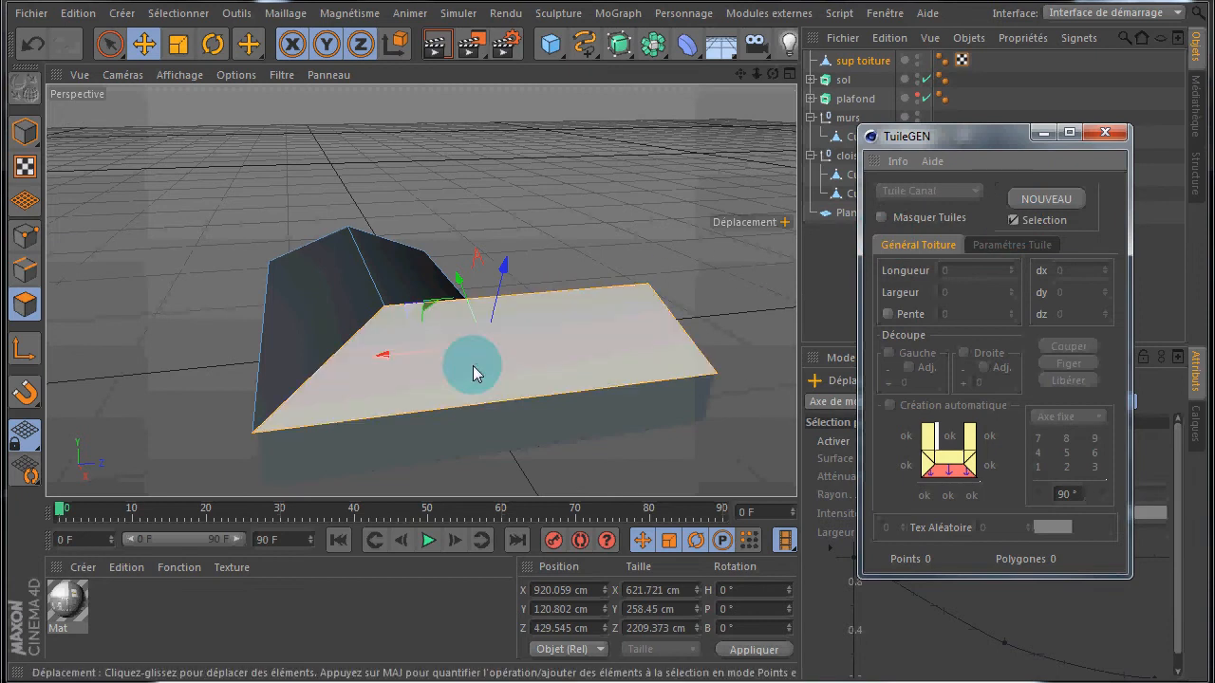
{"action": "left_click", "coordinate": [606, 344]}
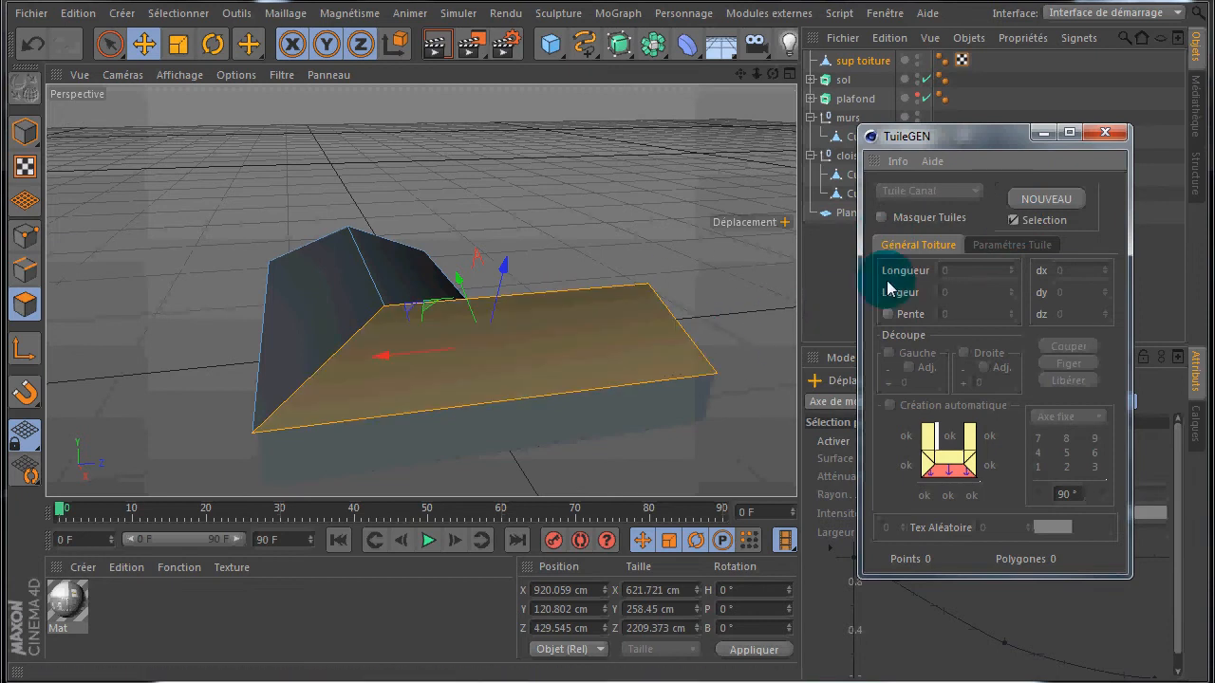
{"action": "left_click", "coordinate": [1033, 198]}
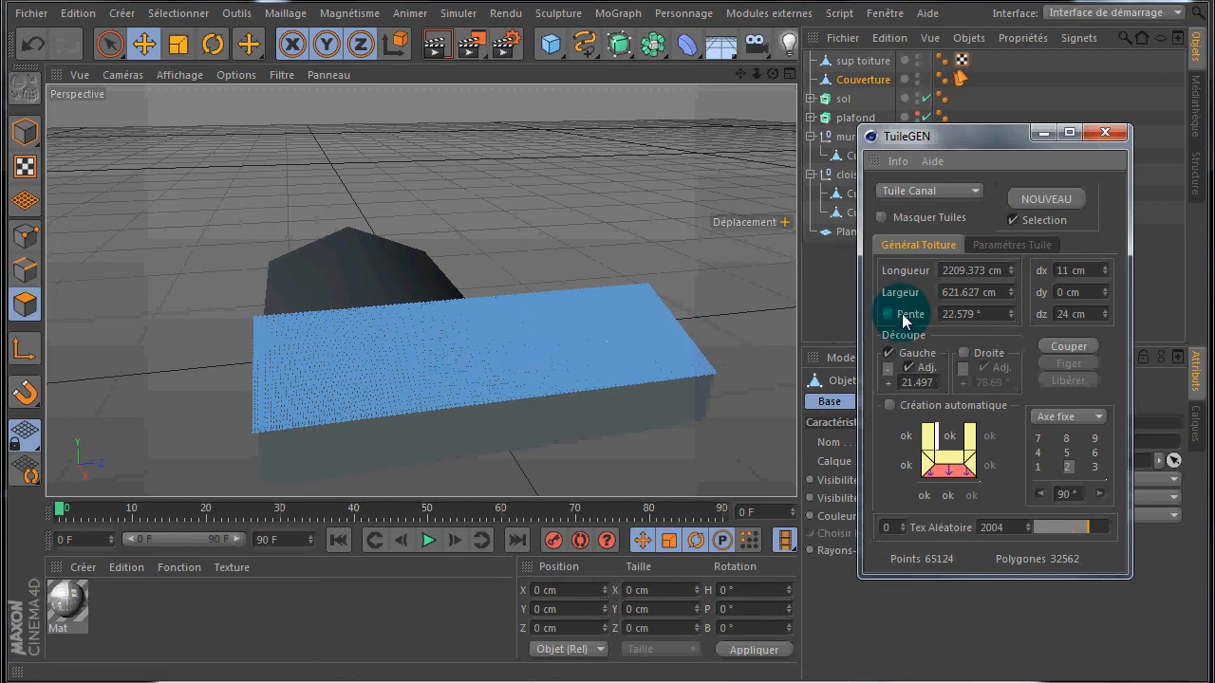
Step: Cut the tile covering along the roof's hip, freeze the result and close TuileGEN
{"action": "left_click", "coordinate": [1069, 347]}
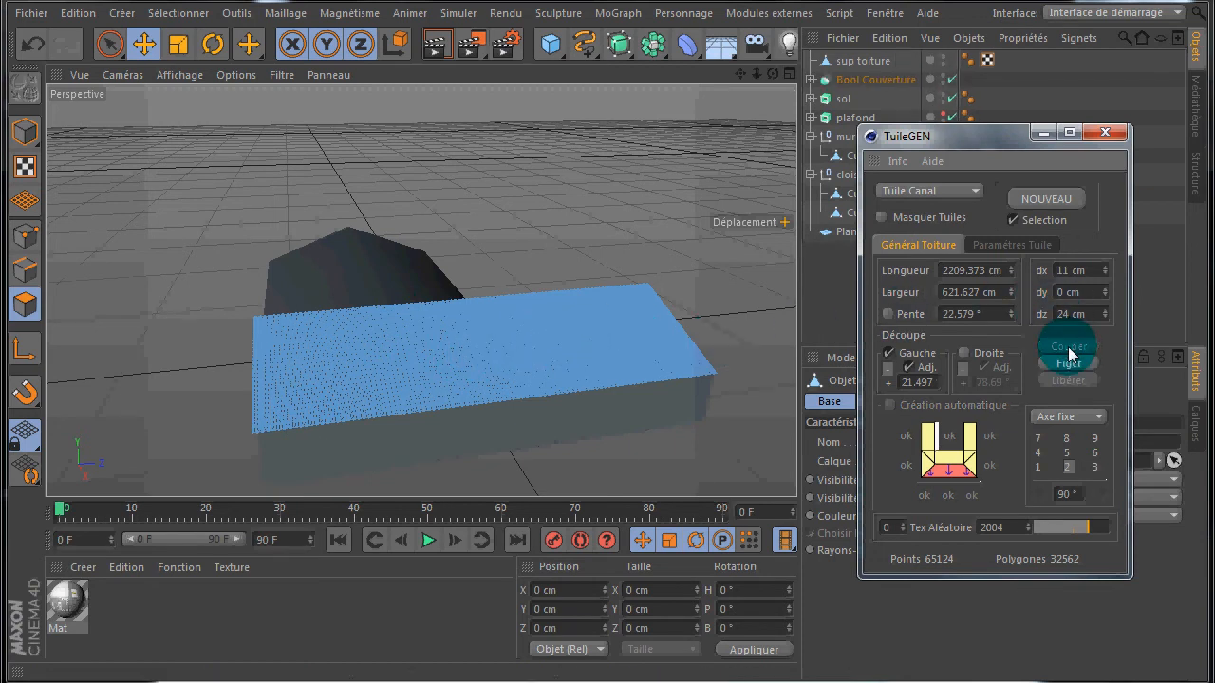
{"action": "scroll", "coordinate": [327, 425], "scroll_direction": "up", "scroll_amount": 8}
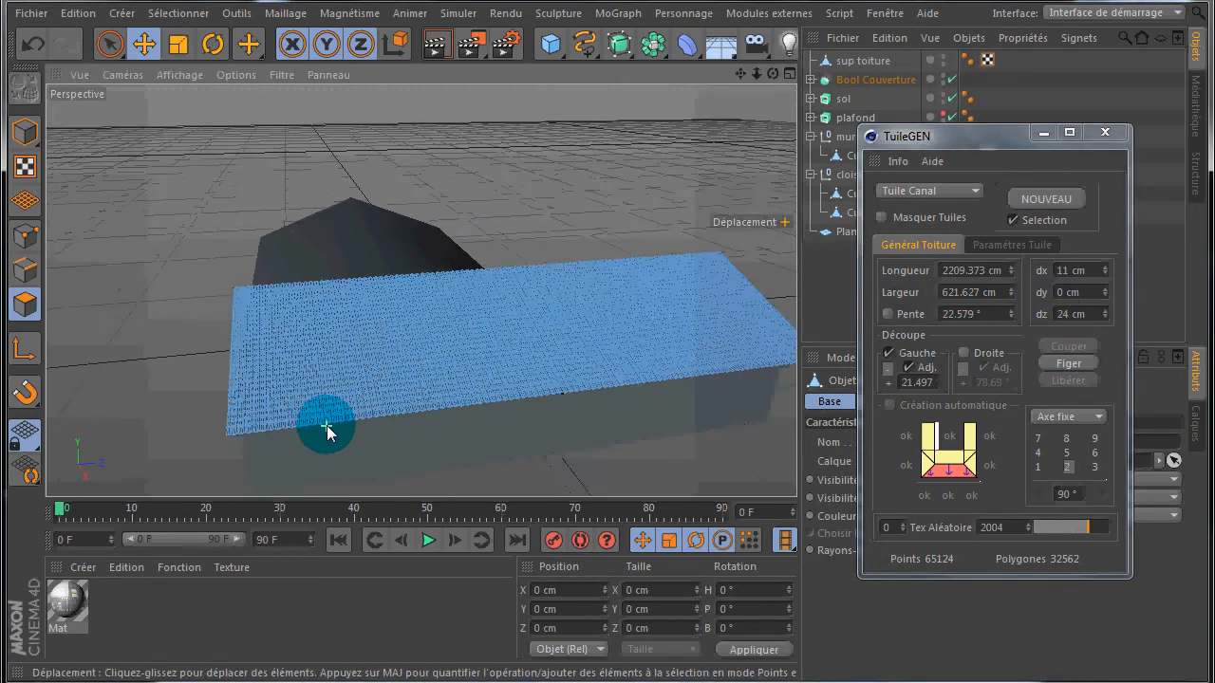
{"action": "scroll", "coordinate": [338, 384], "scroll_direction": "up", "scroll_amount": 4}
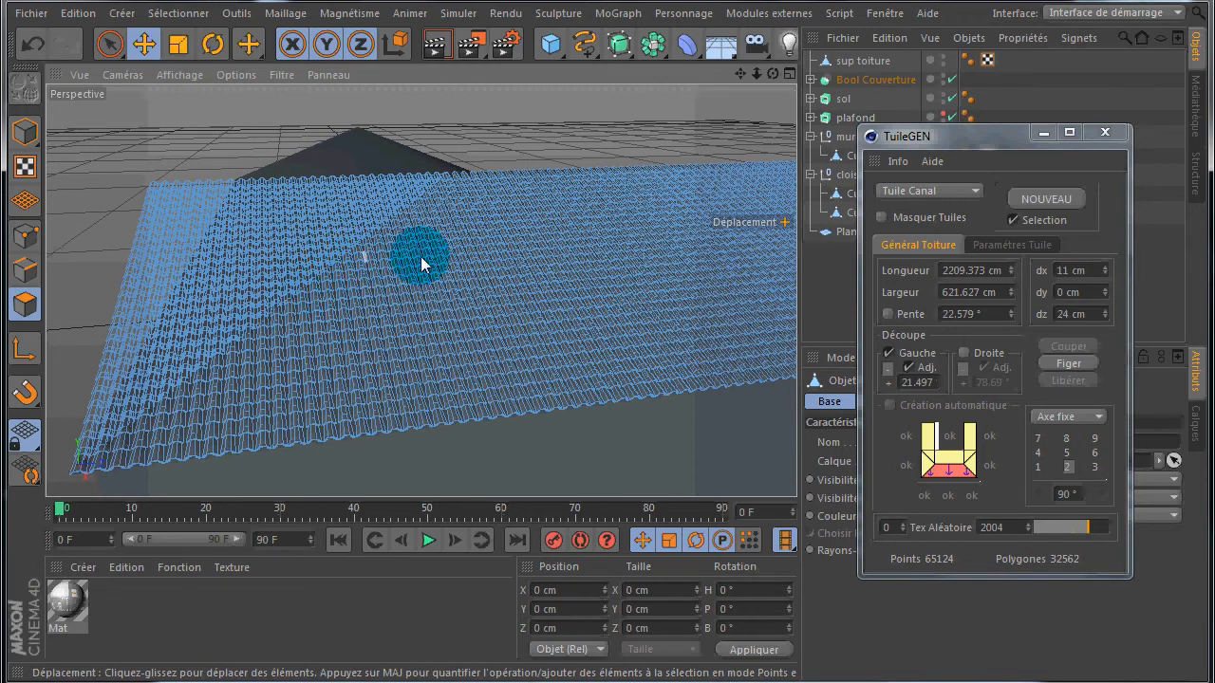
{"action": "left_click", "coordinate": [1079, 365]}
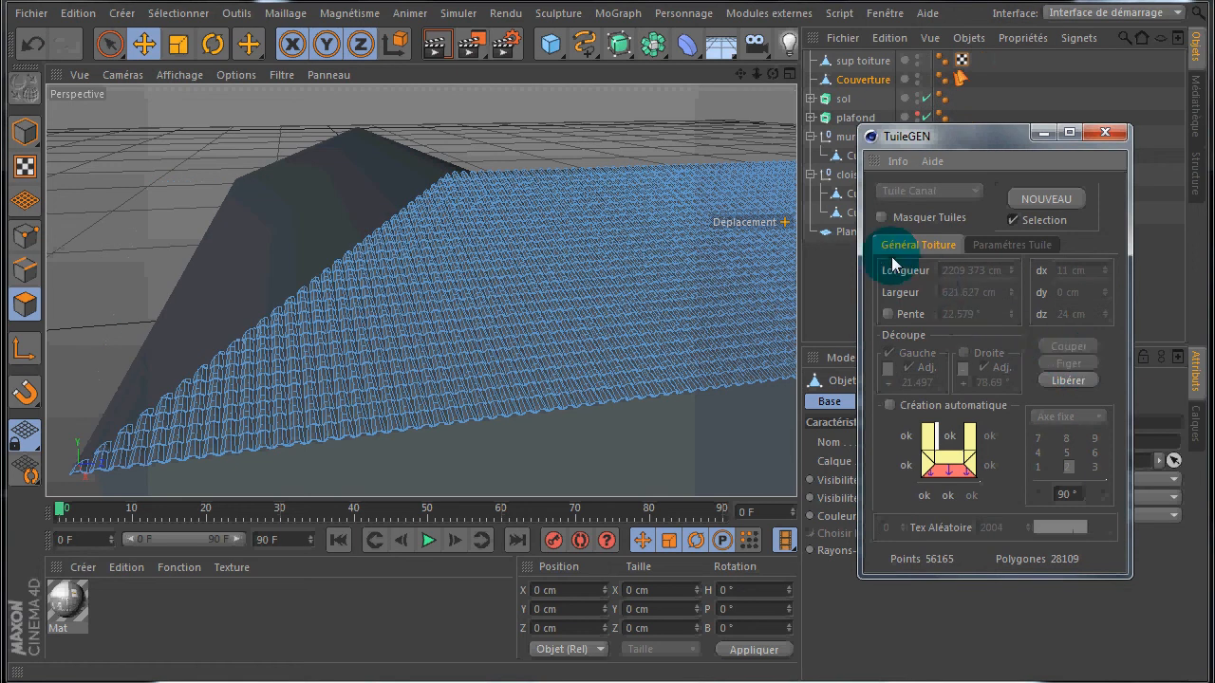
{"action": "left_click", "coordinate": [1101, 130]}
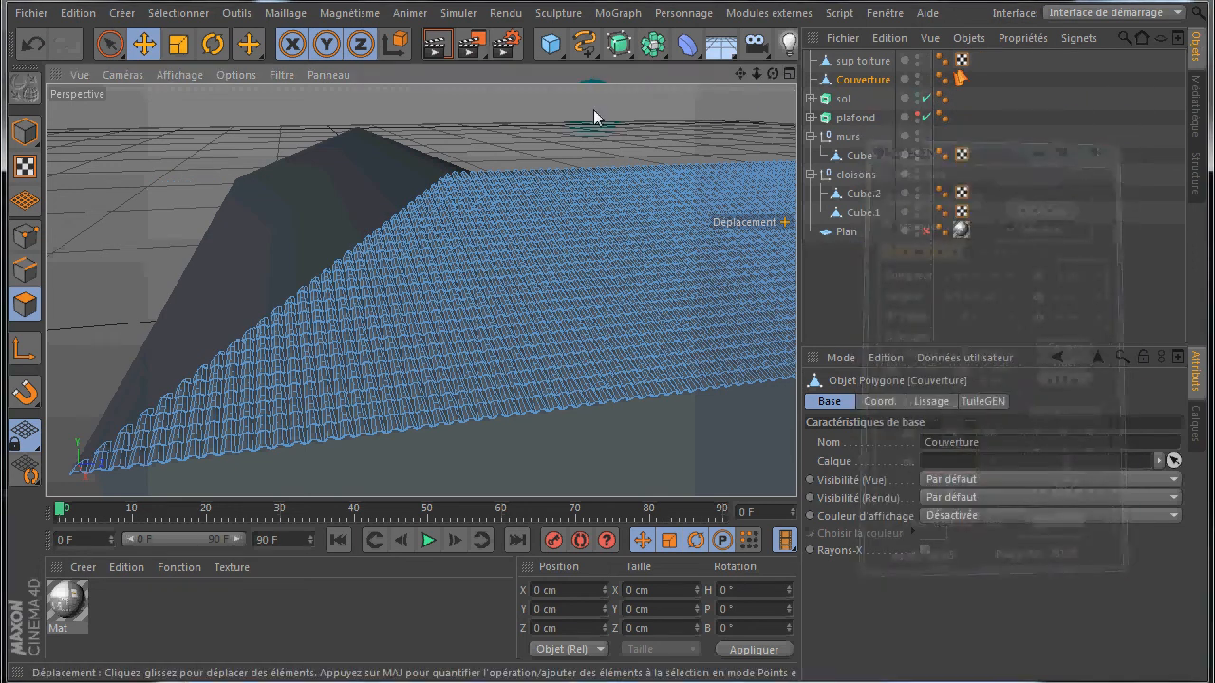
Step: Examine the covering from above, checking how the last tile row meets the roof's gable end
{"action": "scroll", "coordinate": [593, 110], "scroll_direction": "down", "scroll_amount": 2}
{"action": "left_click_drag", "start_coordinate": [747, 74], "coordinate": [699, 121]}
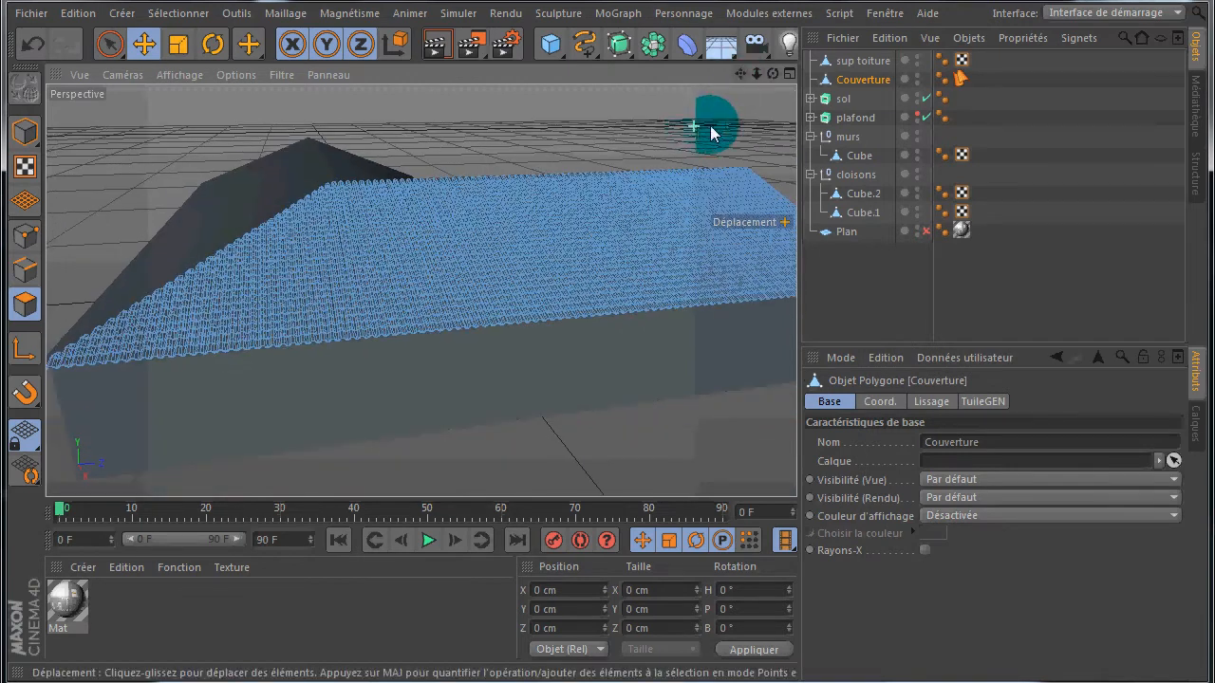
{"action": "left_click_drag", "start_coordinate": [773, 74], "coordinate": [608, 331]}
{"action": "middle_click", "coordinate": [639, 150]}
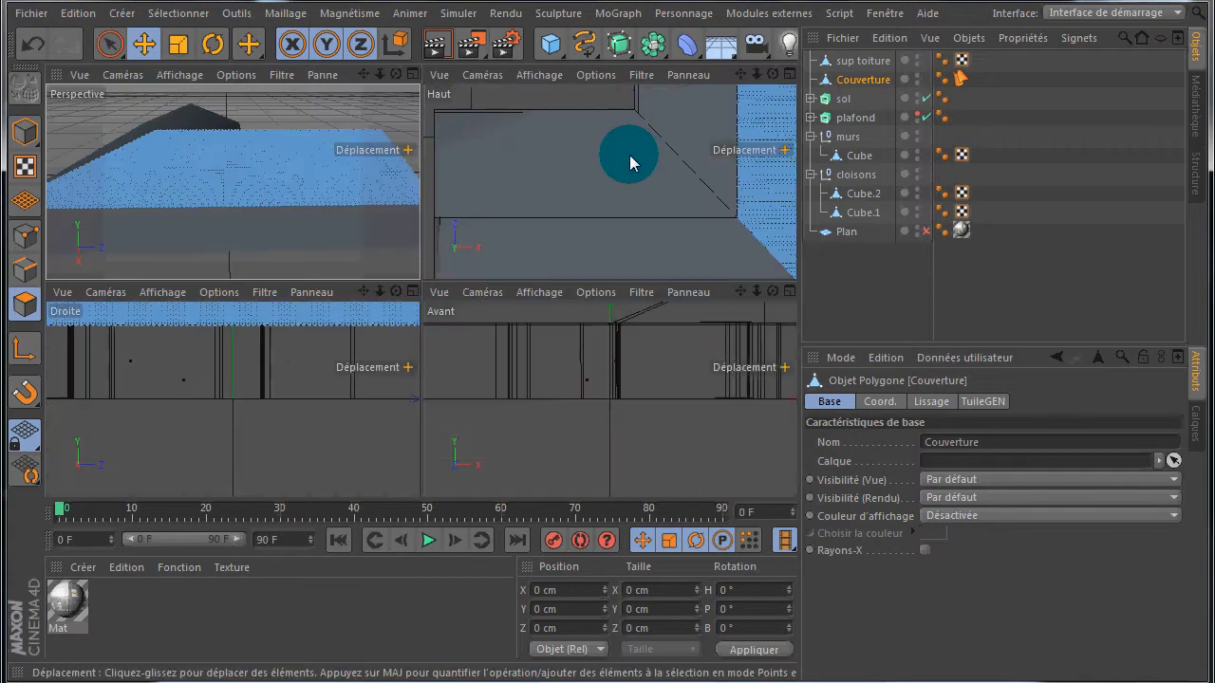
{"action": "middle_click", "coordinate": [630, 153]}
{"action": "mouse_move", "coordinate": [729, 81]}
{"action": "left_mouse_down"}
{"action": "mouse_move", "coordinate": [607, 336]}
{"action": "mouse_move", "coordinate": [591, 336]}
{"action": "mouse_move", "coordinate": [610, 336]}
{"action": "mouse_move", "coordinate": [627, 228]}
{"action": "left_mouse_up"}
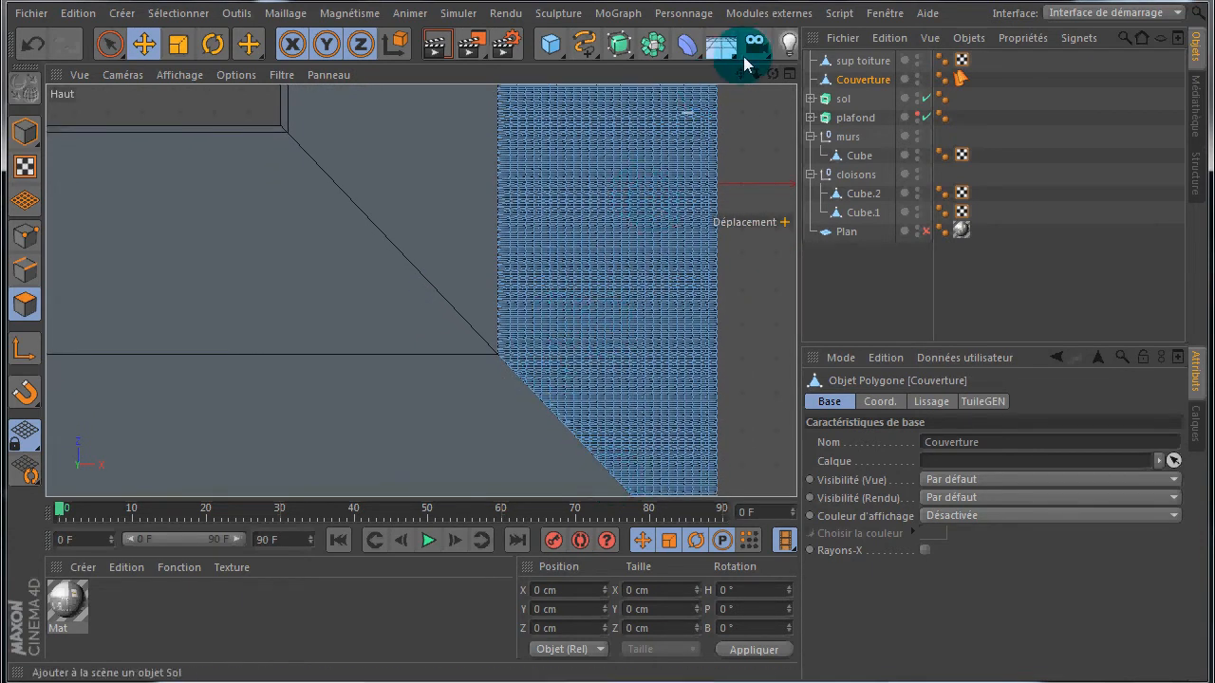
{"action": "mouse_move", "coordinate": [740, 73]}
{"action": "left_mouse_down"}
{"action": "mouse_move", "coordinate": [608, 371]}
{"action": "mouse_move", "coordinate": [607, 327]}
{"action": "left_mouse_up"}
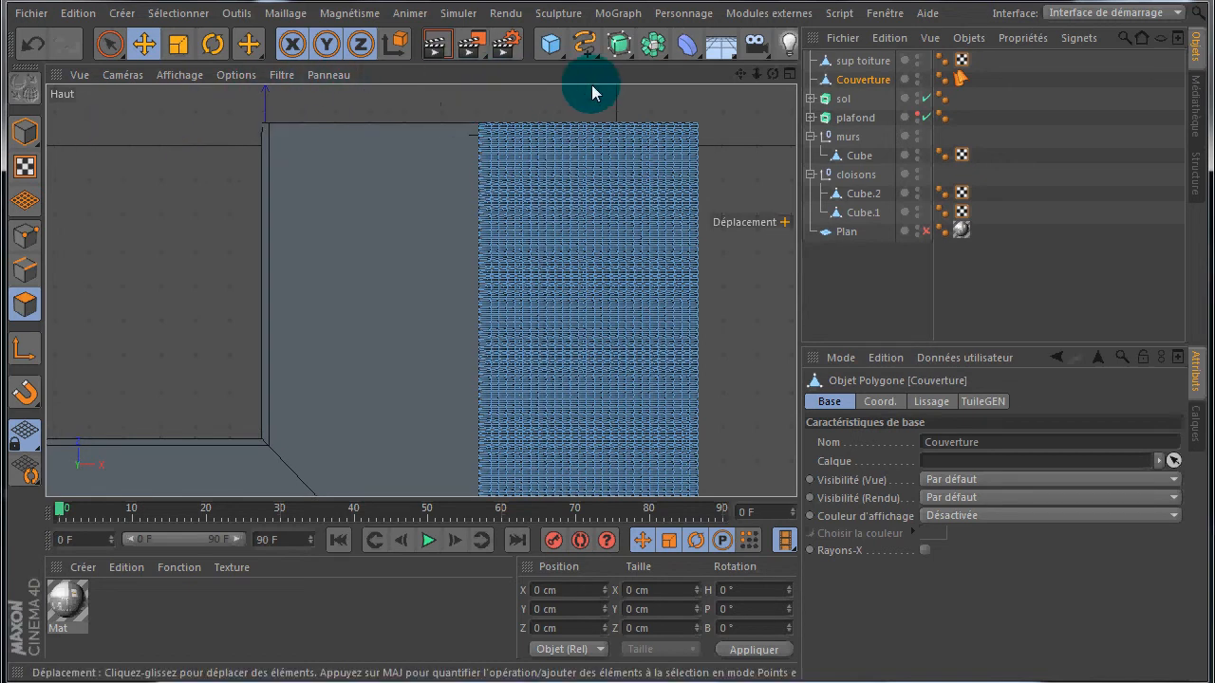
{"action": "scroll", "coordinate": [631, 138], "scroll_direction": "up", "scroll_amount": 5}
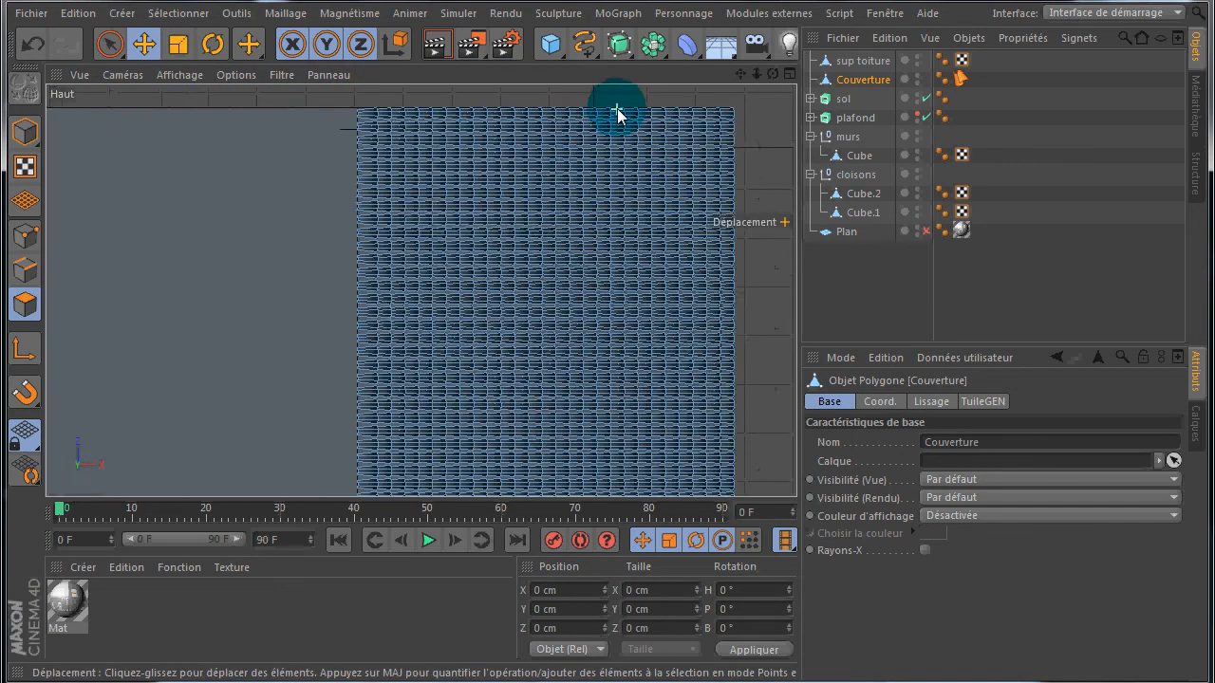
{"action": "scroll", "coordinate": [612, 119], "scroll_direction": "up", "scroll_amount": 2}
{"action": "left_click_drag", "start_coordinate": [740, 74], "coordinate": [608, 330]}
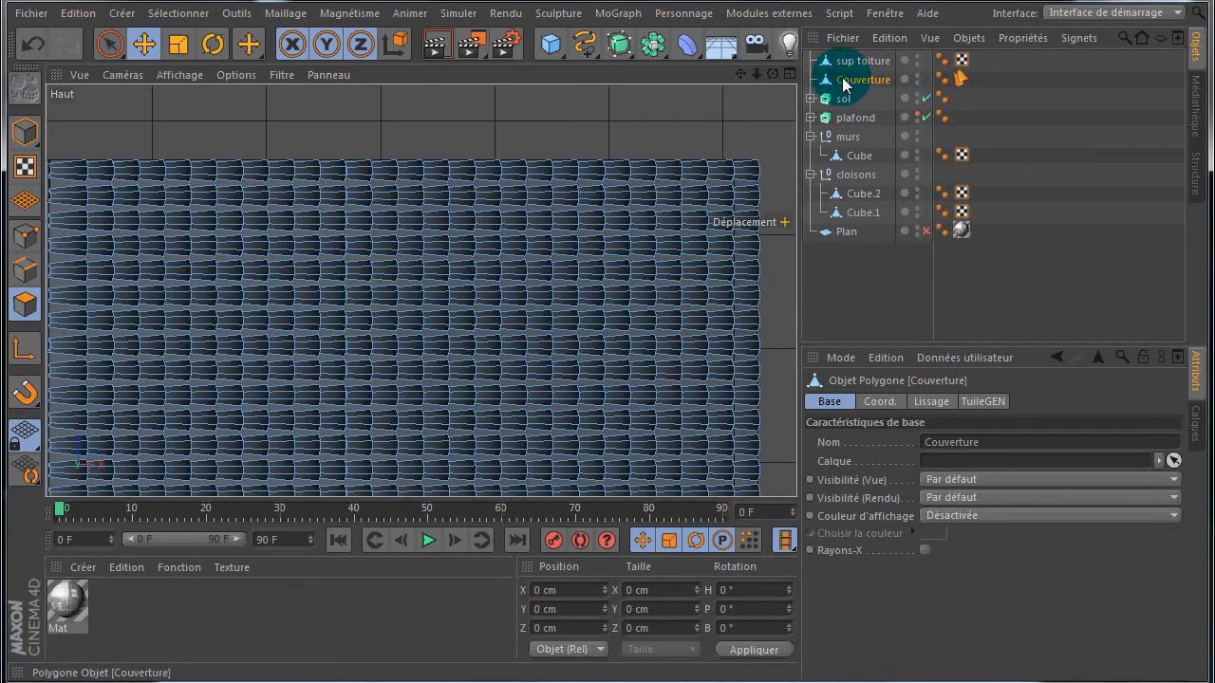
Step: Reopen the covering's TuileGEN settings, release the frozen tiles and set the length to 2211.373 cm
{"action": "double_click", "coordinate": [960, 80]}
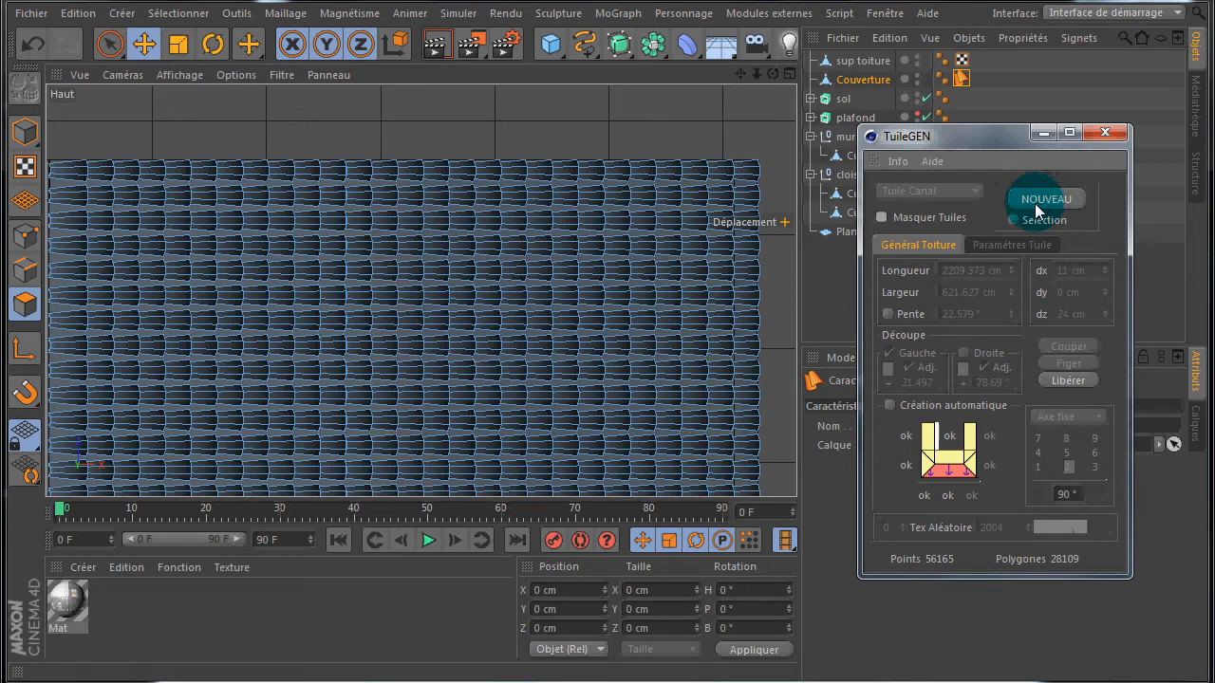
{"action": "left_click", "coordinate": [1076, 386]}
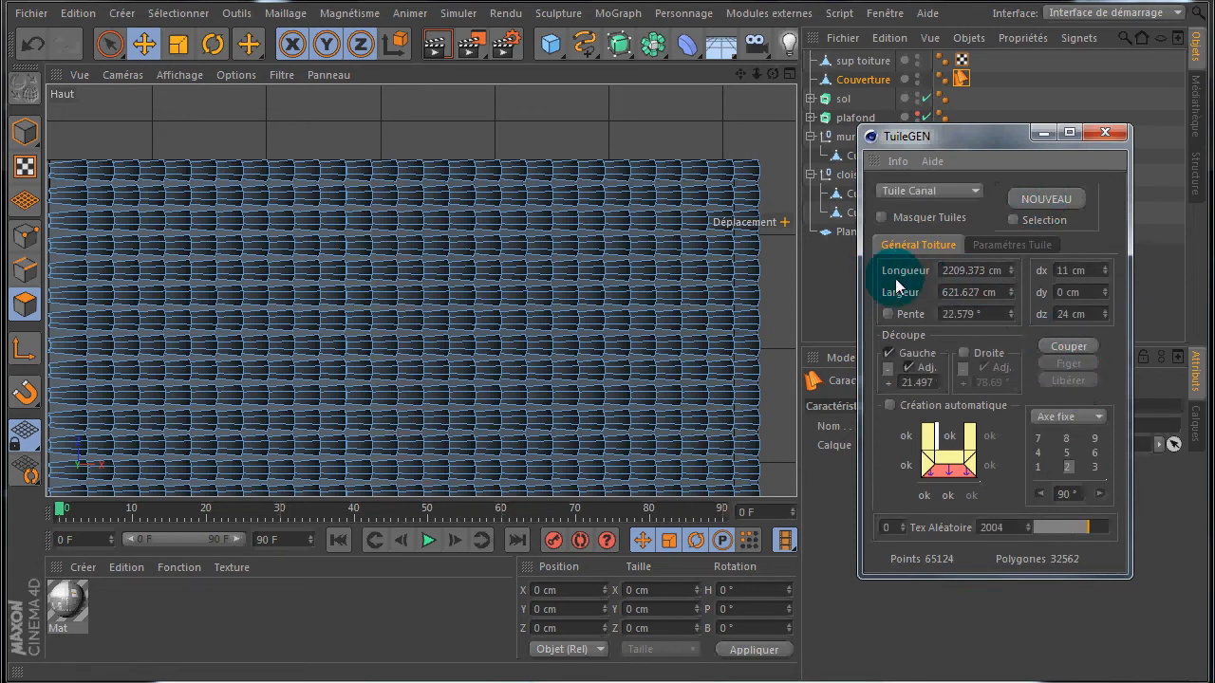
{"action": "left_click", "coordinate": [1011, 267]}
{"action": "left_click", "coordinate": [1011, 268]}
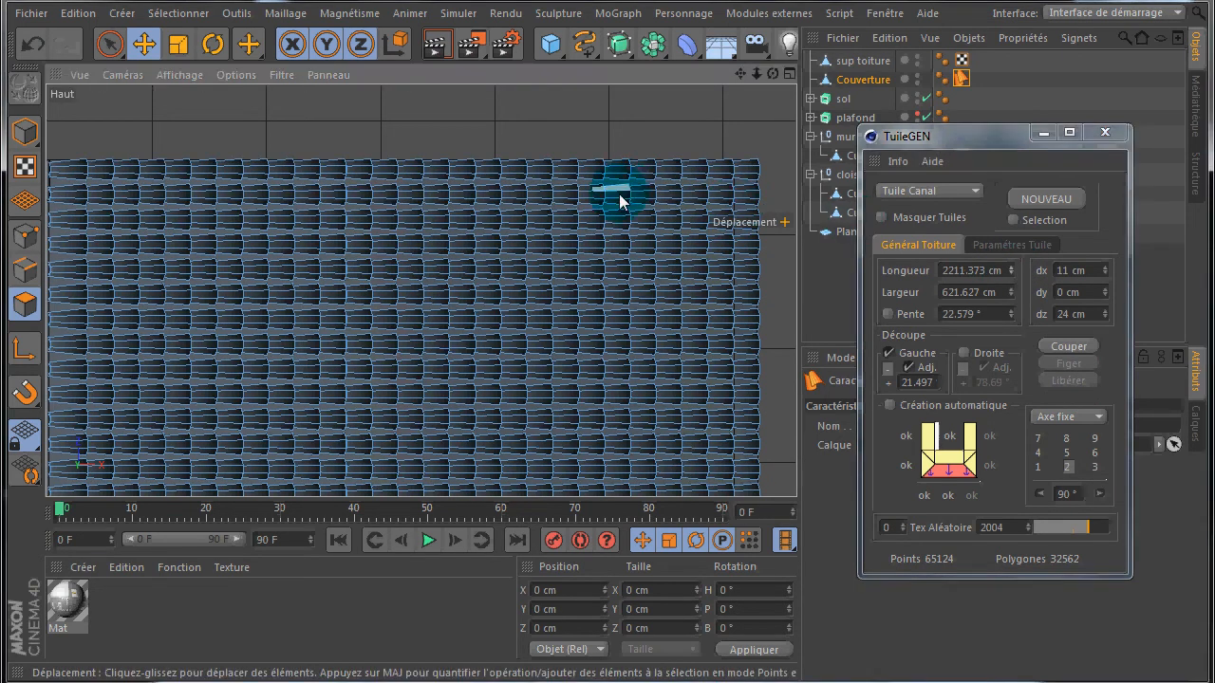
Step: Cut the lengthened tile covering along the hip and freeze it
{"action": "scroll", "coordinate": [618, 201], "scroll_direction": "down", "scroll_amount": 5}
{"action": "left_click_drag", "start_coordinate": [738, 75], "coordinate": [607, 331]}
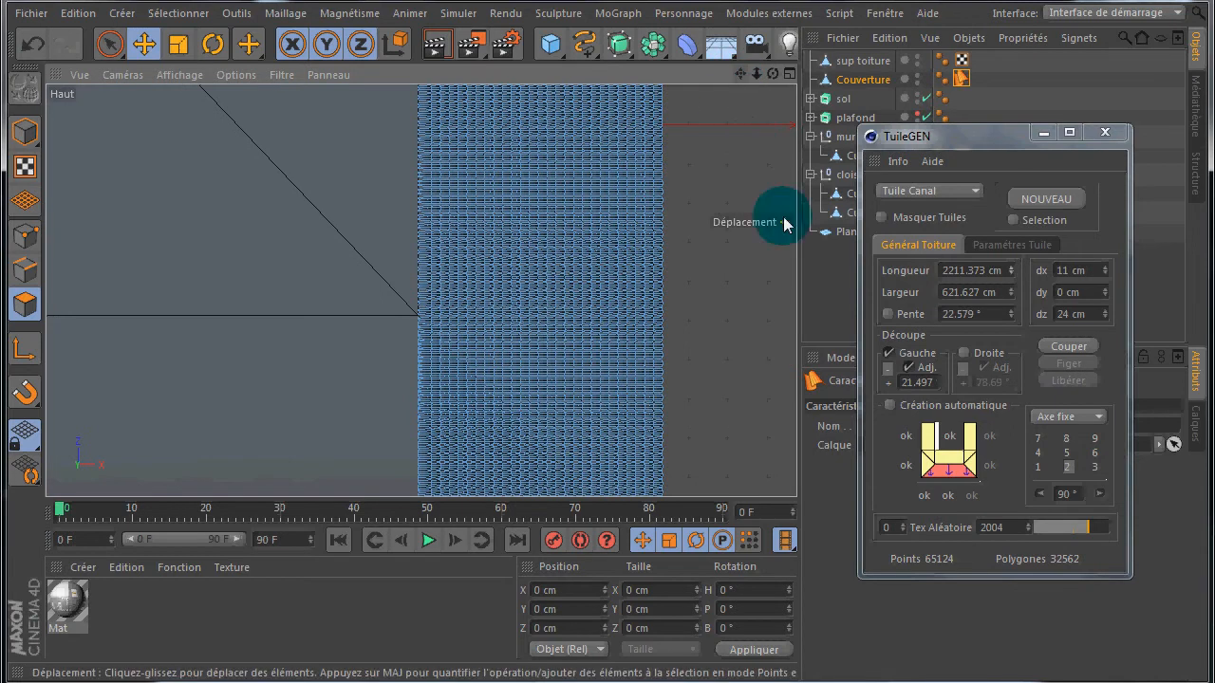
{"action": "left_click", "coordinate": [1067, 348]}
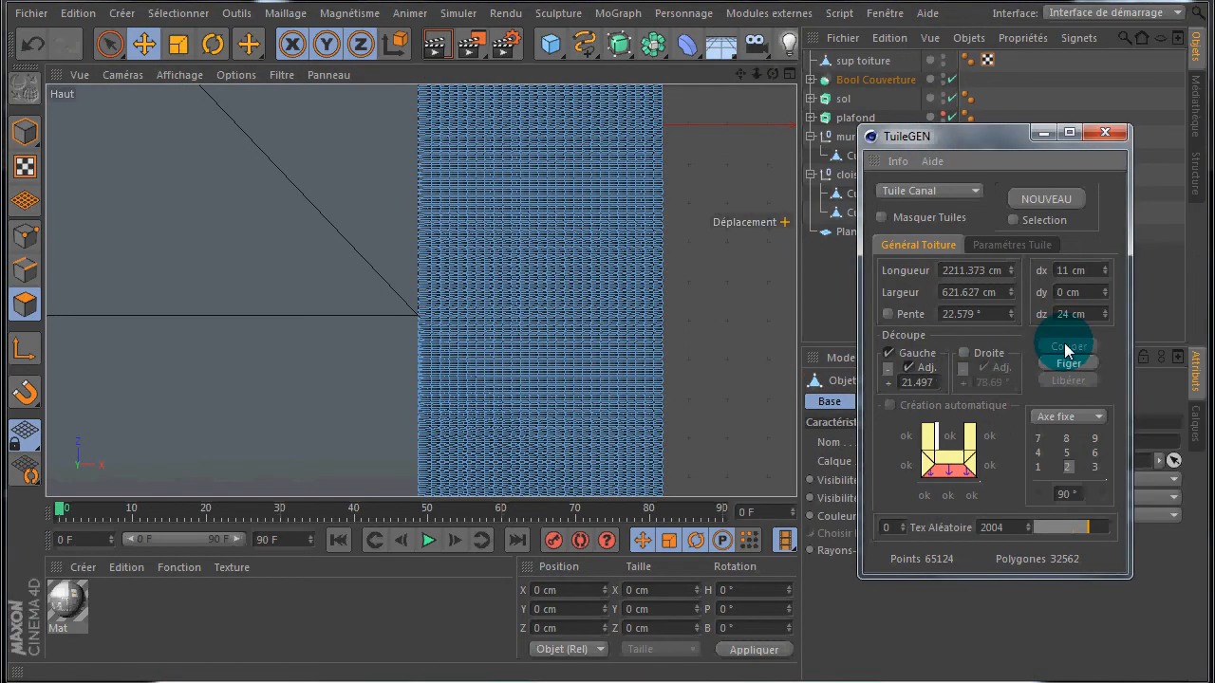
{"action": "left_click", "coordinate": [1067, 363]}
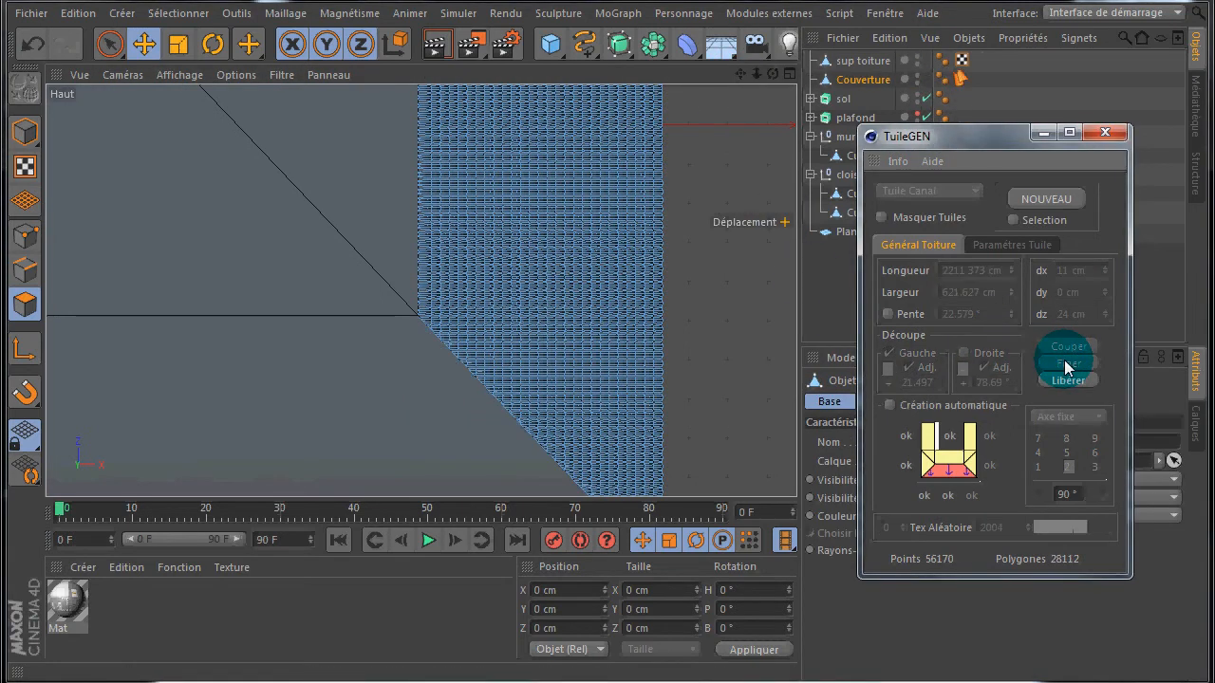
Step: Examine the covering's cut edge along the hip and its last tile row at the gable end
{"action": "scroll", "coordinate": [764, 378], "scroll_direction": "down", "scroll_amount": 1}
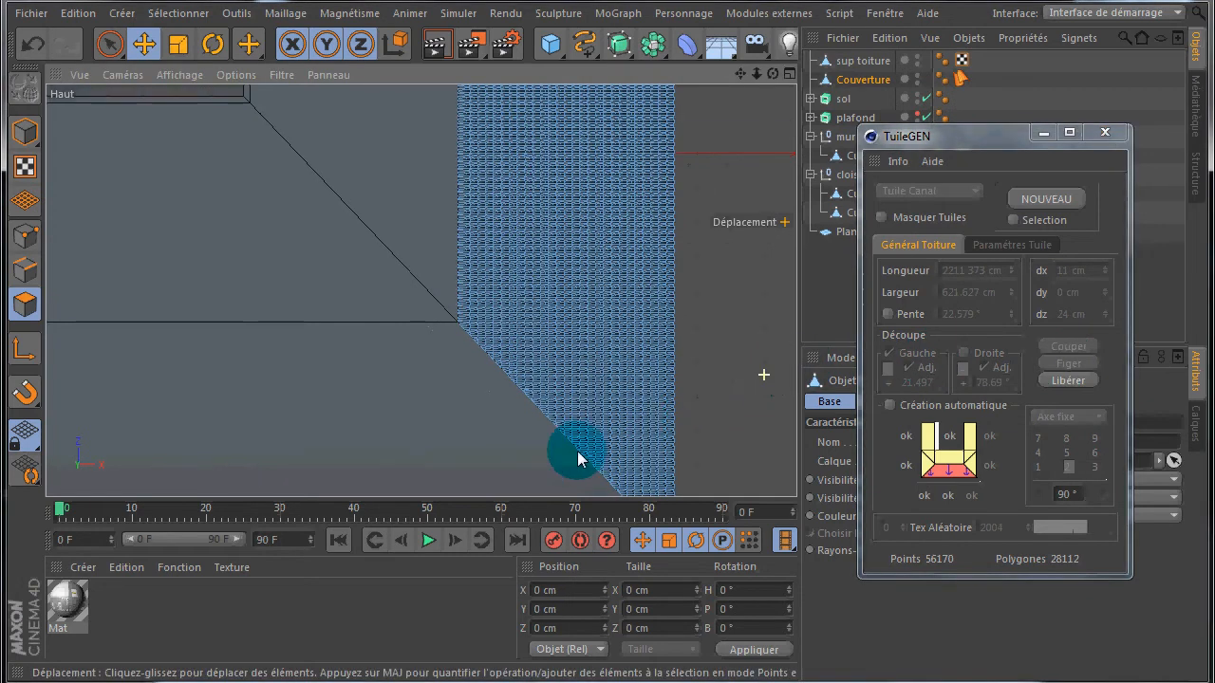
{"action": "scroll", "coordinate": [661, 436], "scroll_direction": "up", "scroll_amount": 2}
{"action": "scroll", "coordinate": [496, 458], "scroll_direction": "up", "scroll_amount": 3}
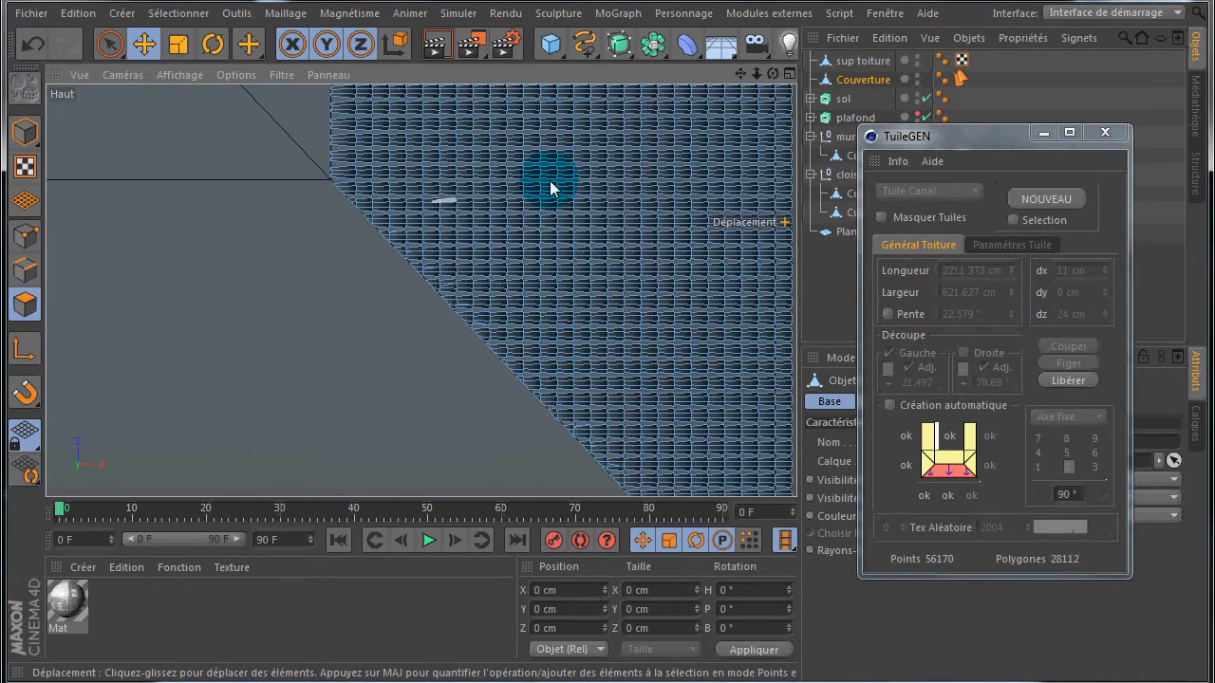
{"action": "left_click_drag", "start_coordinate": [739, 73], "coordinate": [608, 330]}
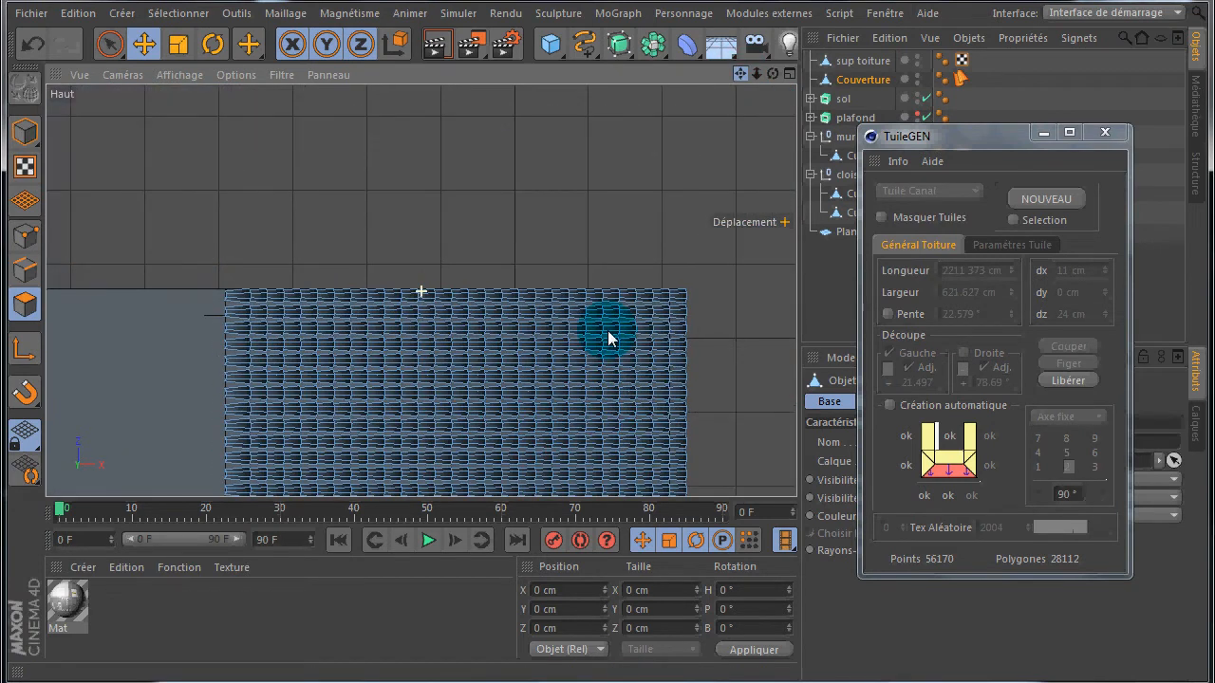
{"action": "scroll", "coordinate": [263, 312], "scroll_direction": "up", "scroll_amount": 2}
{"action": "scroll", "coordinate": [264, 311], "scroll_direction": "up", "scroll_amount": 4}
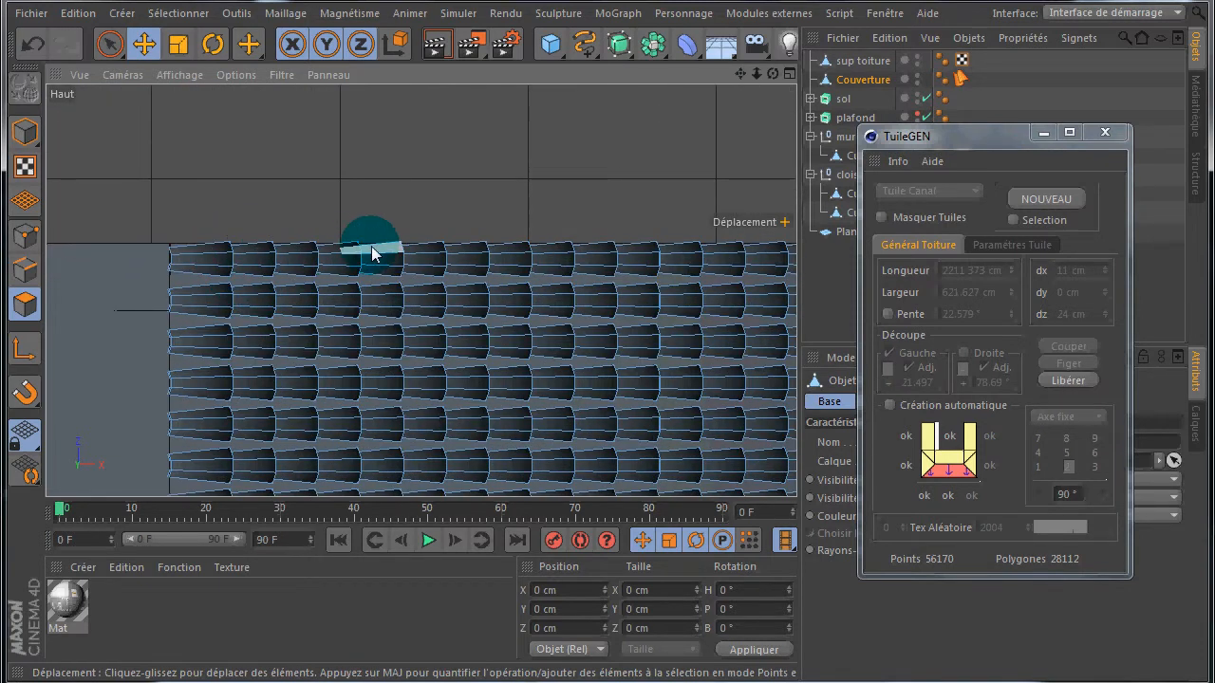
{"action": "scroll", "coordinate": [375, 213], "scroll_direction": "down", "scroll_amount": 6}
{"action": "scroll", "coordinate": [491, 194], "scroll_direction": "down", "scroll_amount": 5}
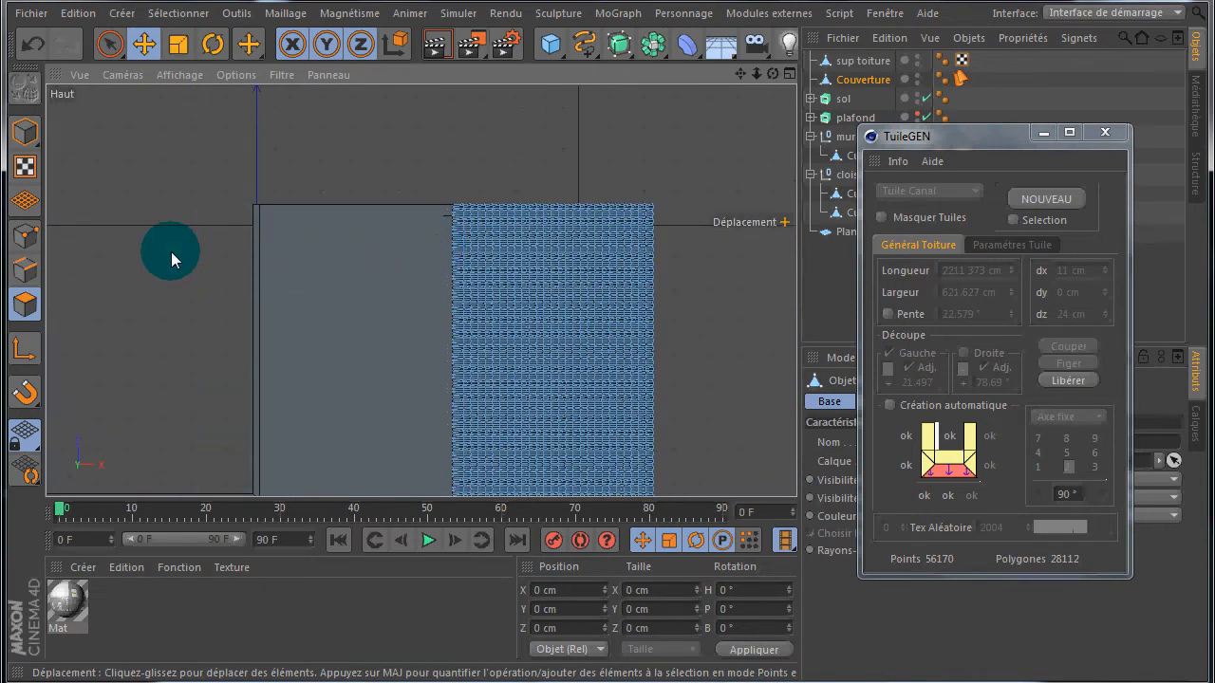
Step: Deselect the tile covering and close TuileGEN
{"action": "scroll", "coordinate": [180, 254], "scroll_direction": "down", "scroll_amount": 3}
{"action": "left_click_drag", "start_coordinate": [739, 74], "coordinate": [608, 330]}
{"action": "left_click", "coordinate": [835, 291]}
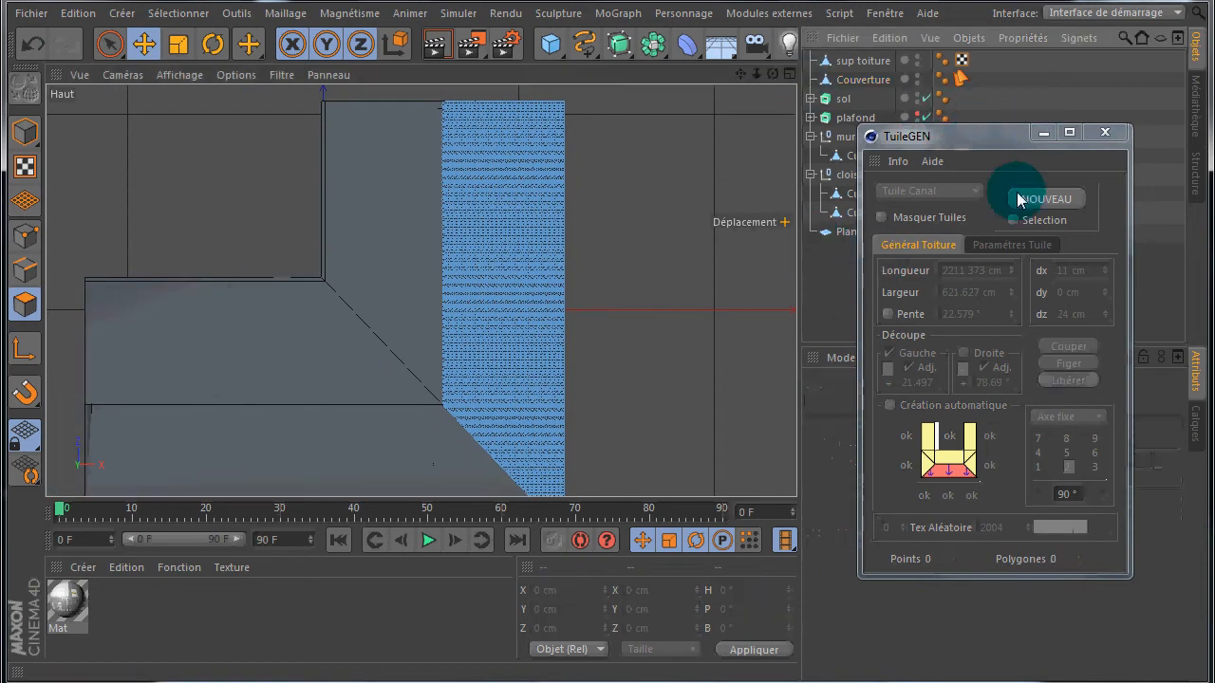
{"action": "left_click", "coordinate": [1105, 132]}
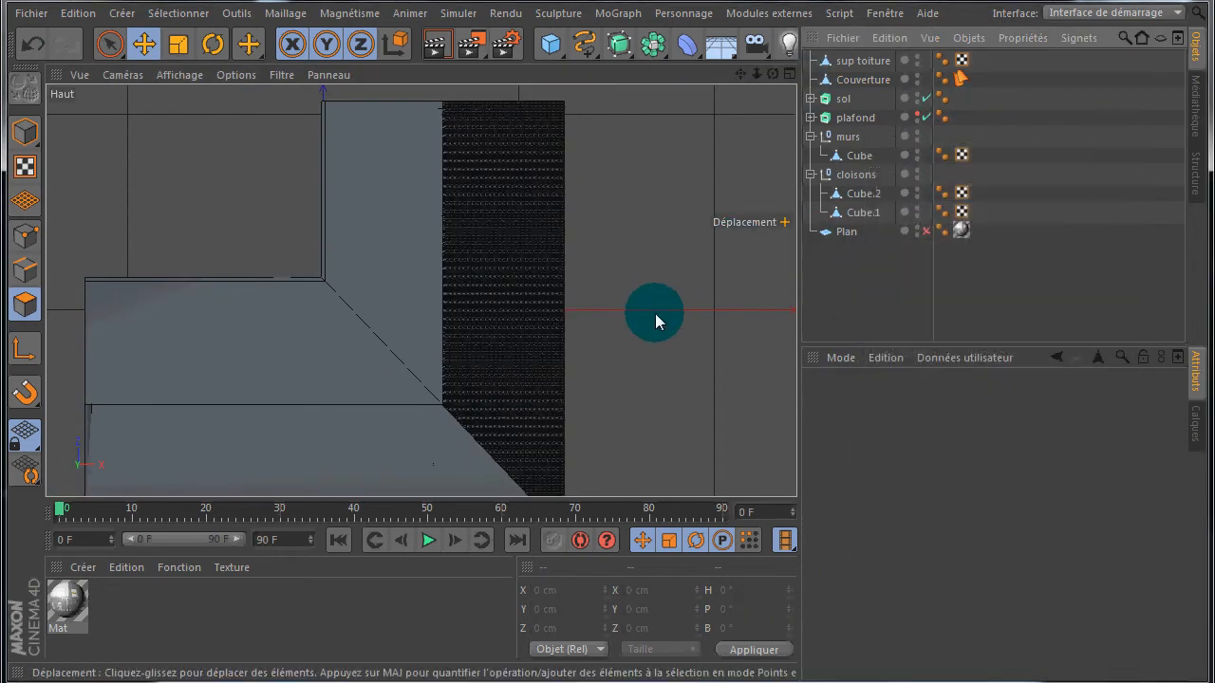
Step: Make the sup toiture object active in polygon mode with the Move tool
{"action": "scroll", "coordinate": [655, 313], "scroll_direction": "down", "scroll_amount": 1}
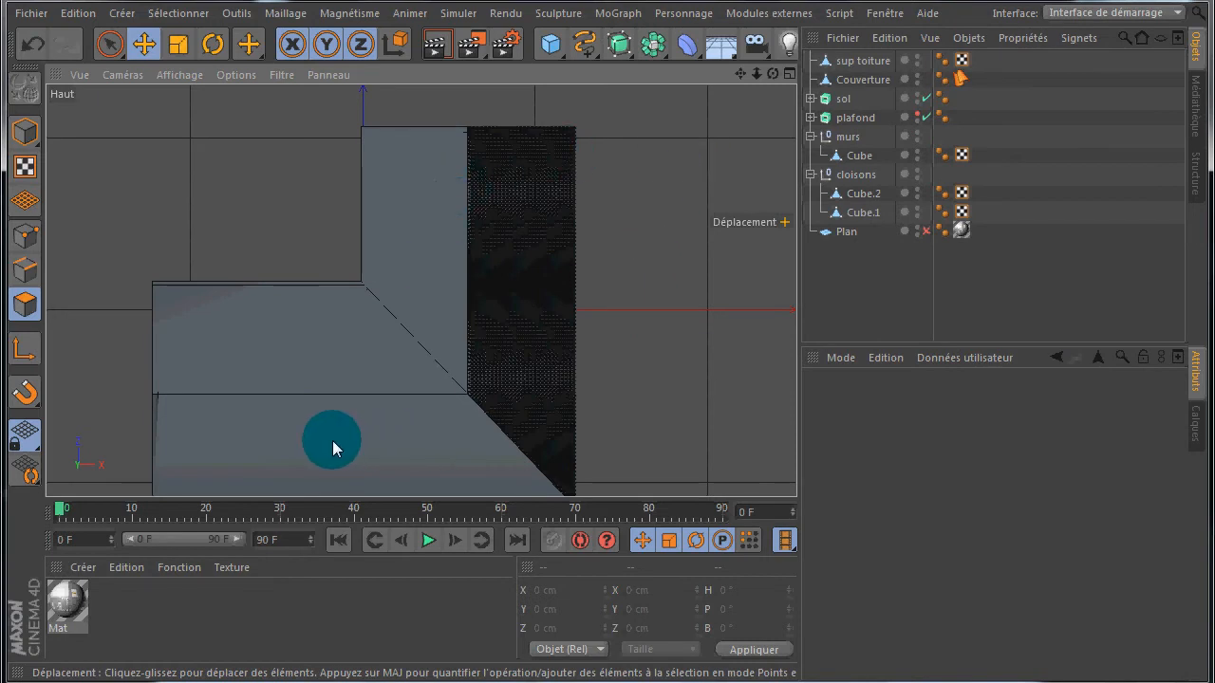
{"action": "left_click", "coordinate": [142, 47]}
{"action": "left_click", "coordinate": [25, 304]}
{"action": "left_click", "coordinate": [863, 59]}
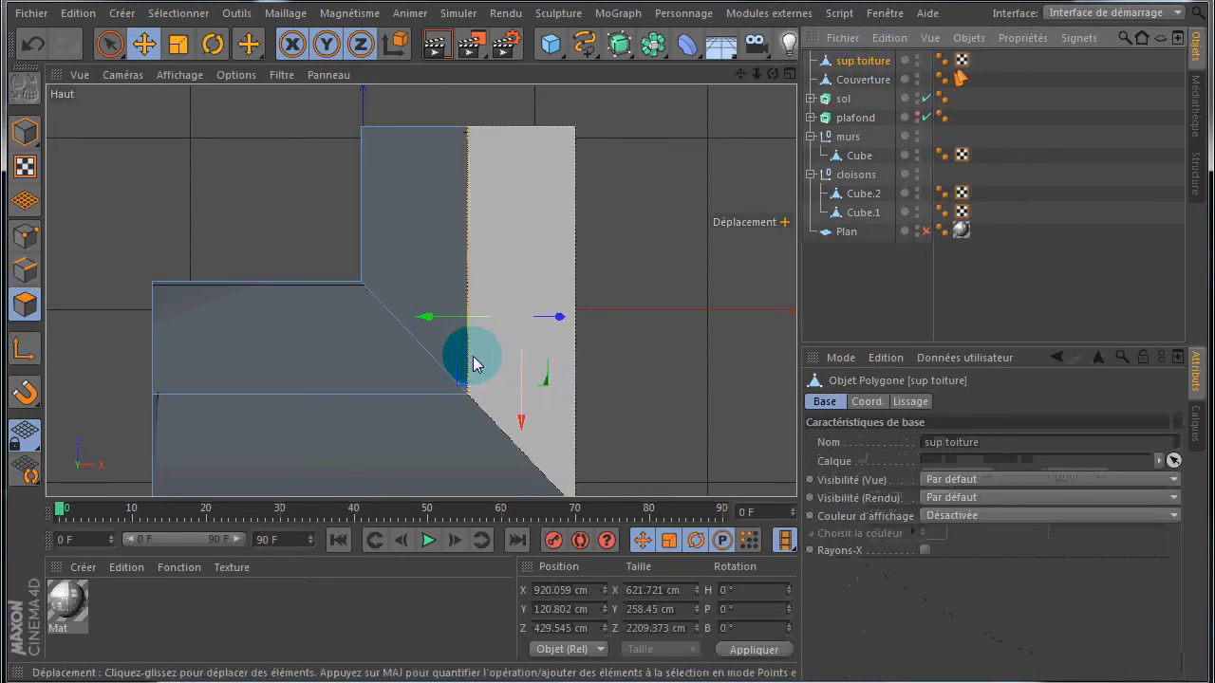
Step: Select the long outer slope adjoining the tiled wing and generate a Tuile Canal covering on it from the selection with TuileGEN
{"action": "left_click", "coordinate": [393, 435]}
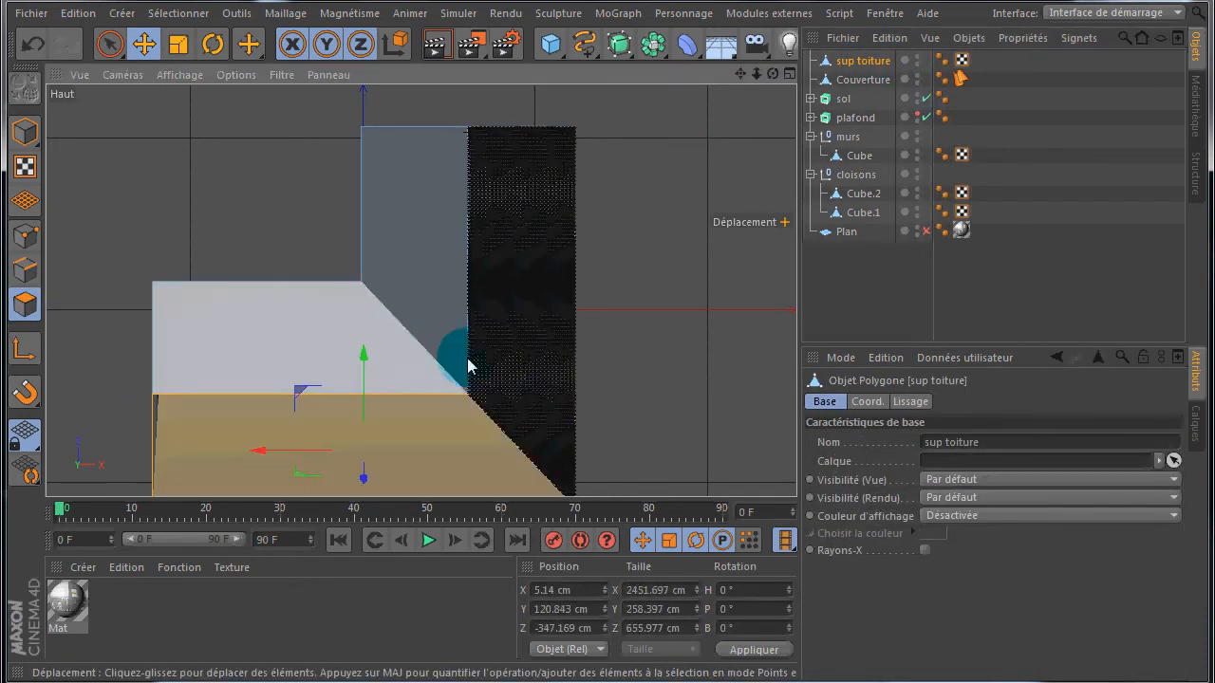
{"action": "left_click", "coordinate": [768, 12]}
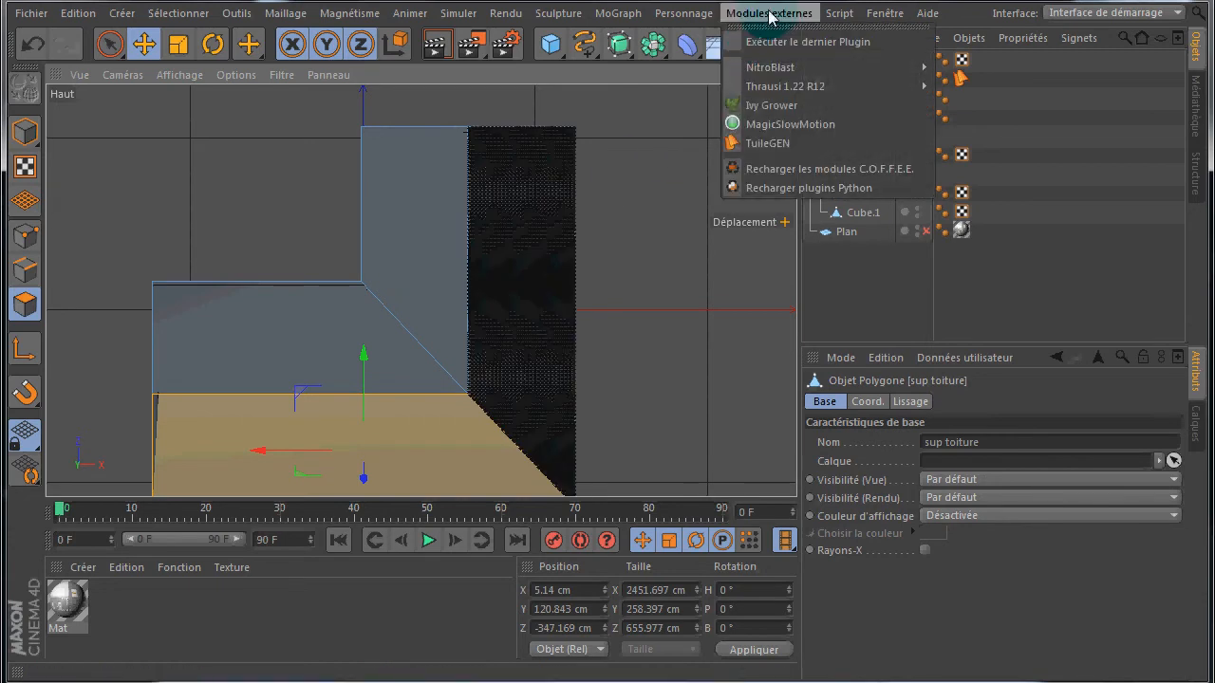
{"action": "left_click", "coordinate": [785, 145]}
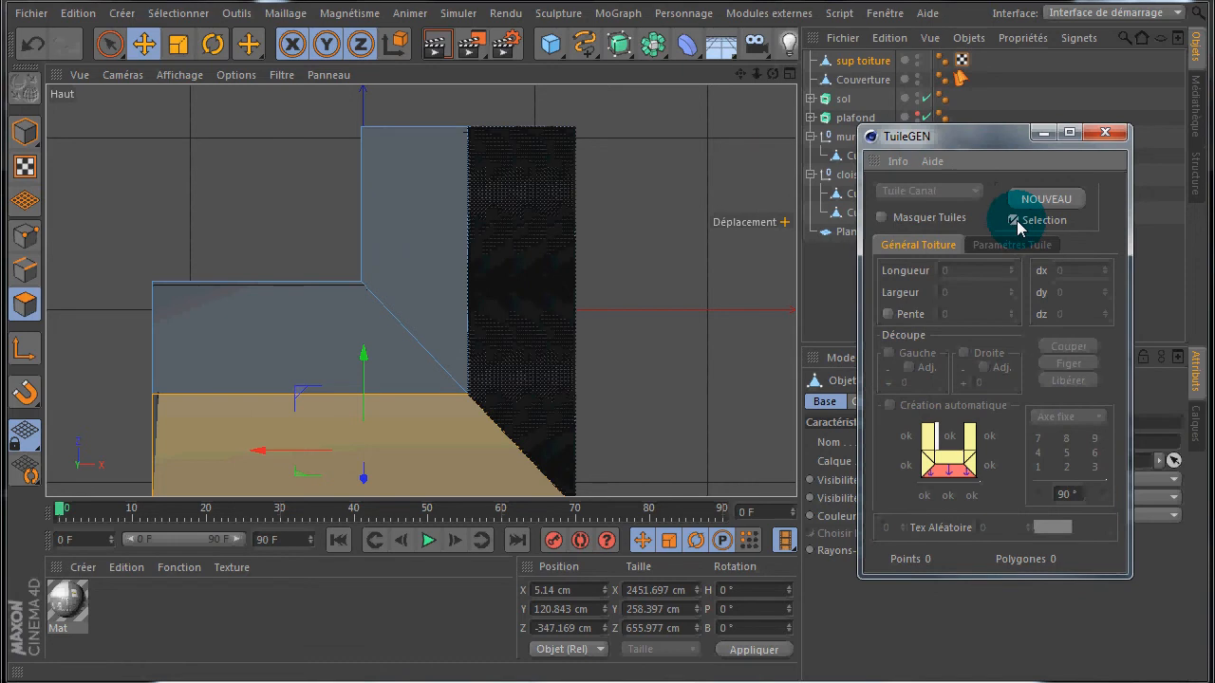
{"action": "left_click", "coordinate": [1039, 197]}
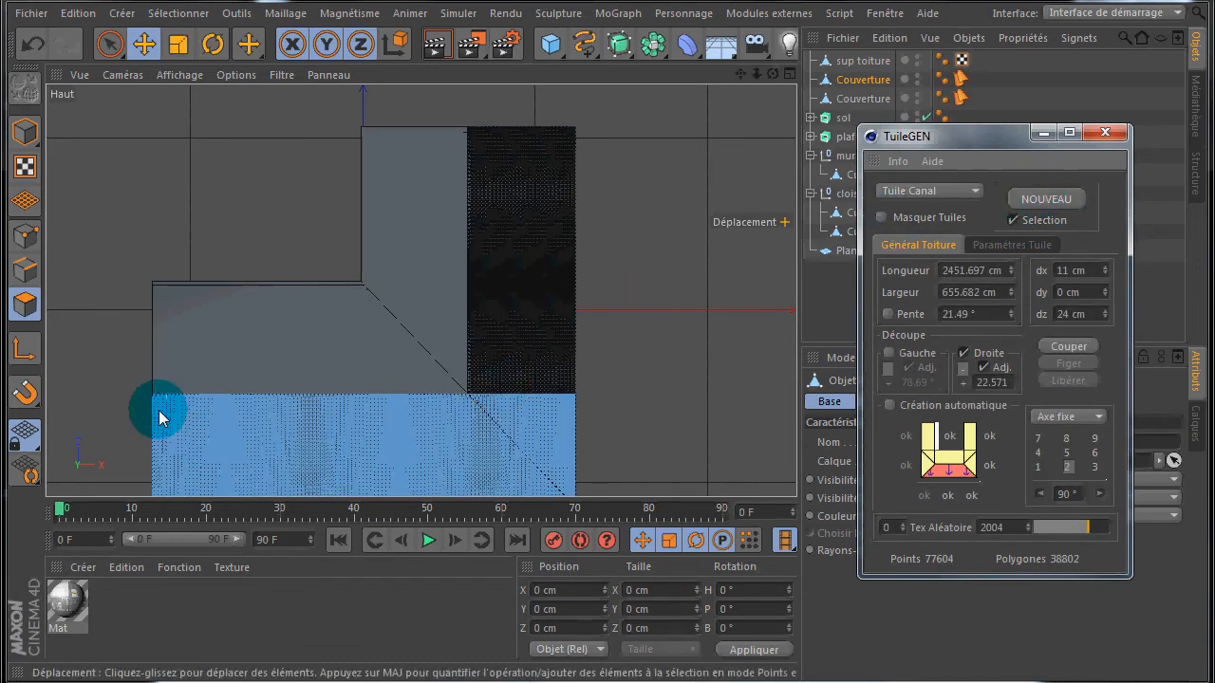
Step: Set the new covering's length (Longueur) to 2454.697 cm
{"action": "left_click_drag", "start_coordinate": [739, 74], "coordinate": [607, 330]}
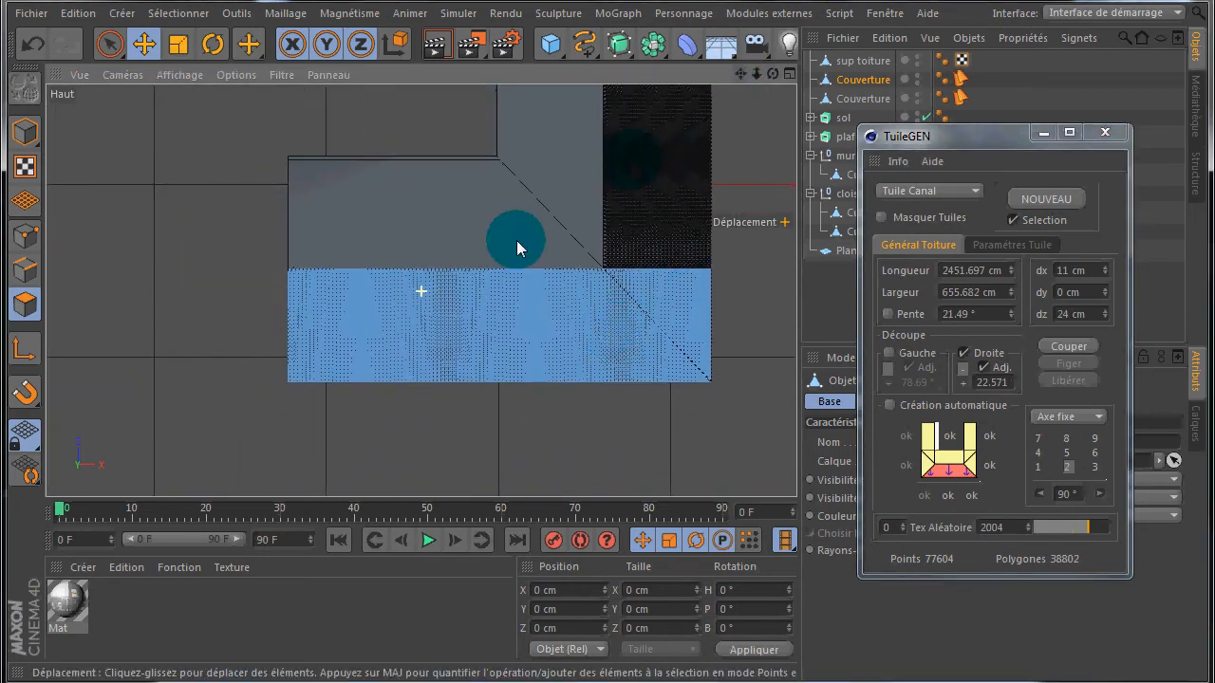
{"action": "scroll", "coordinate": [475, 273], "scroll_direction": "up", "scroll_amount": 5}
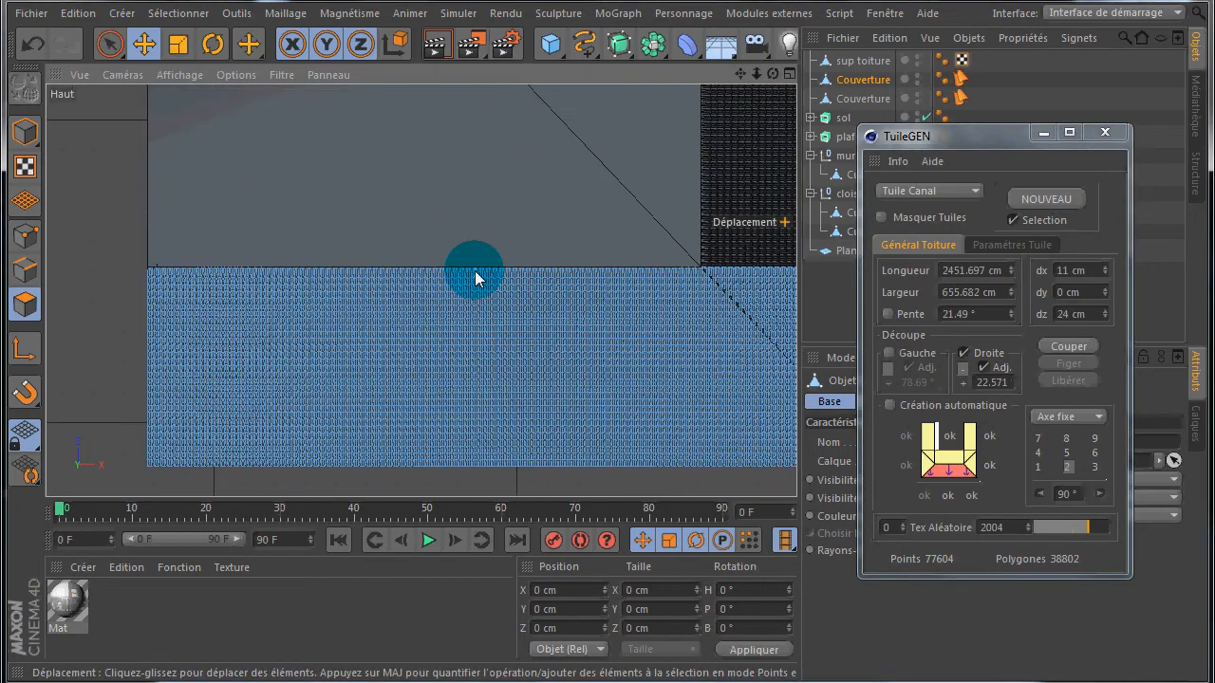
{"action": "scroll", "coordinate": [434, 276], "scroll_direction": "up", "scroll_amount": 1}
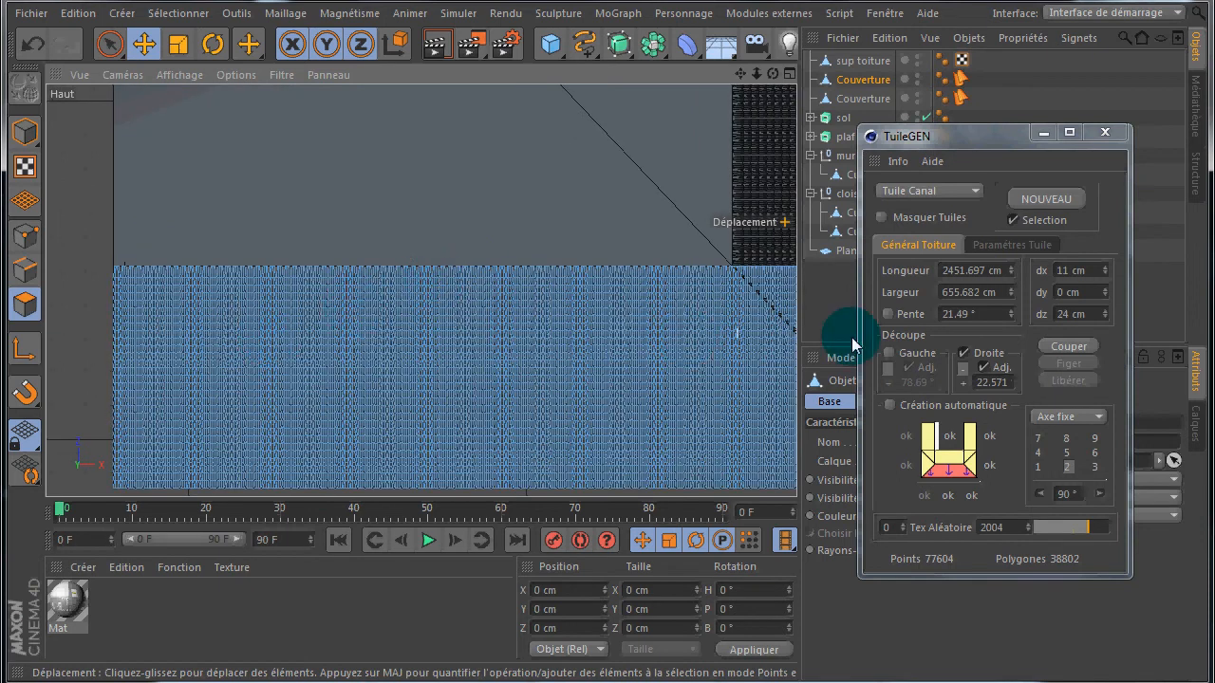
{"action": "left_click", "coordinate": [1011, 268]}
{"action": "left_click", "coordinate": [1012, 267]}
{"action": "left_click", "coordinate": [1012, 268]}
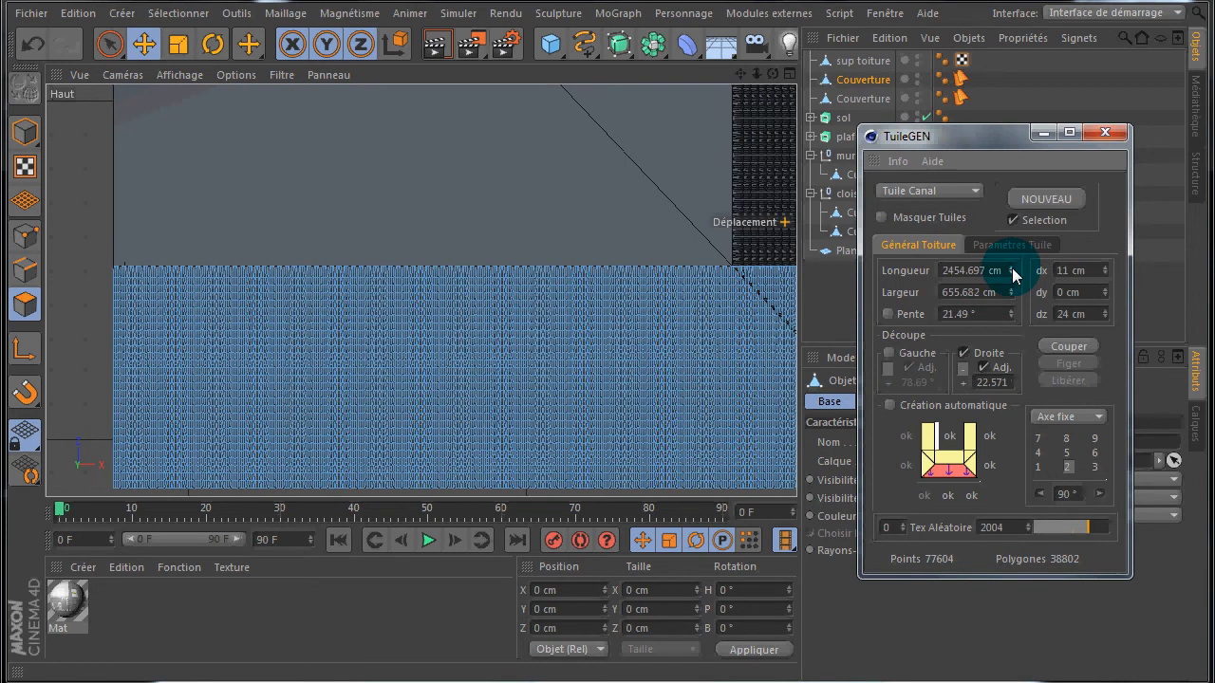
Step: Cut the covering along the hip and freeze it, leaving it deselected with TuileGEN closed
{"action": "left_click", "coordinate": [1069, 347]}
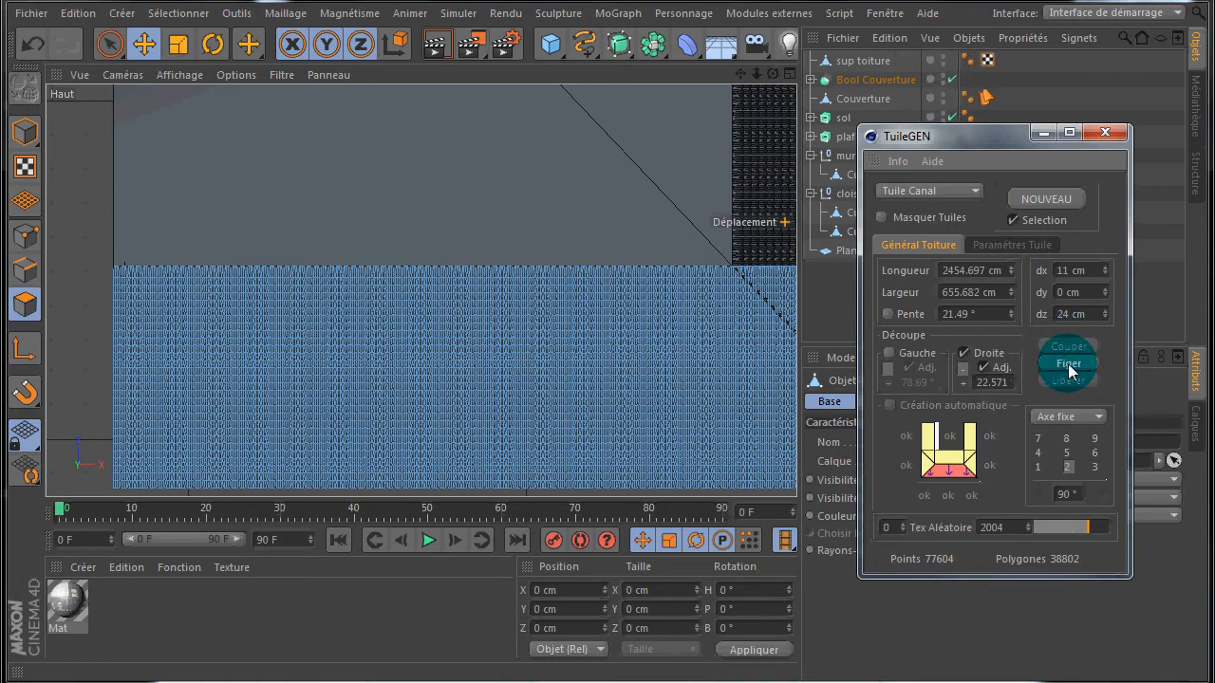
{"action": "left_click", "coordinate": [1069, 364]}
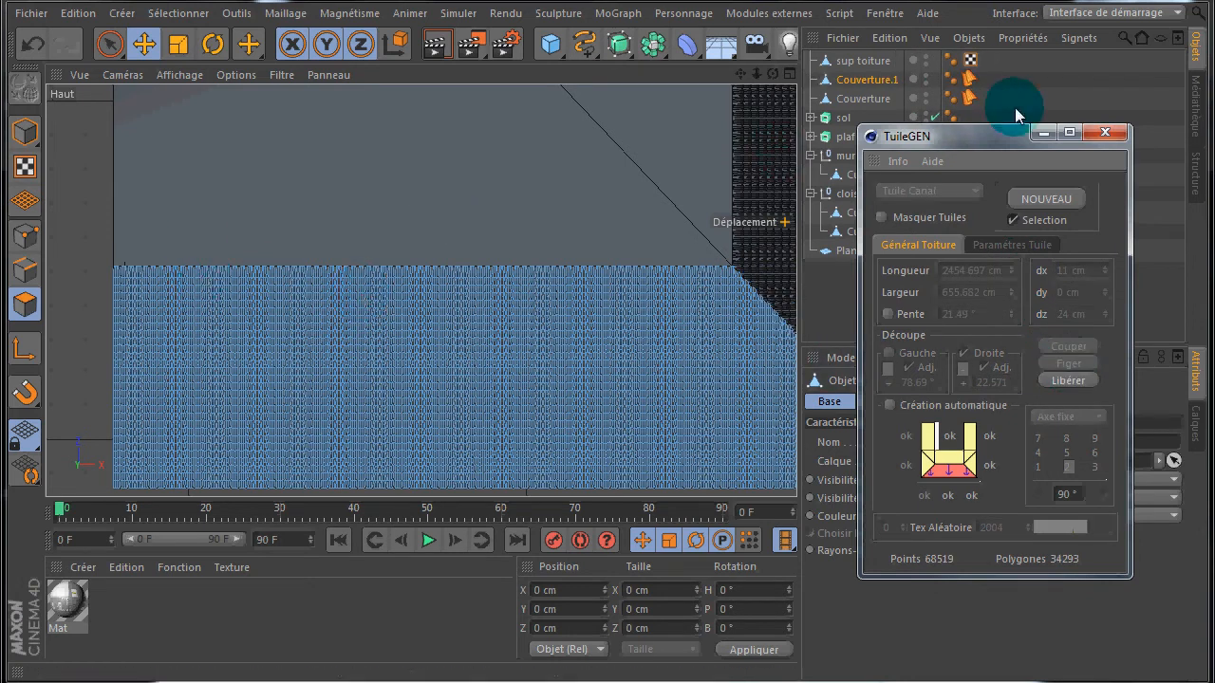
{"action": "left_click", "coordinate": [841, 285]}
{"action": "left_click", "coordinate": [1106, 134]}
Step: Examine the tiled slopes and their shared hip in perspective, and the untiled slopes around the house's inner corner
{"action": "middle_click", "coordinate": [71, 231]}
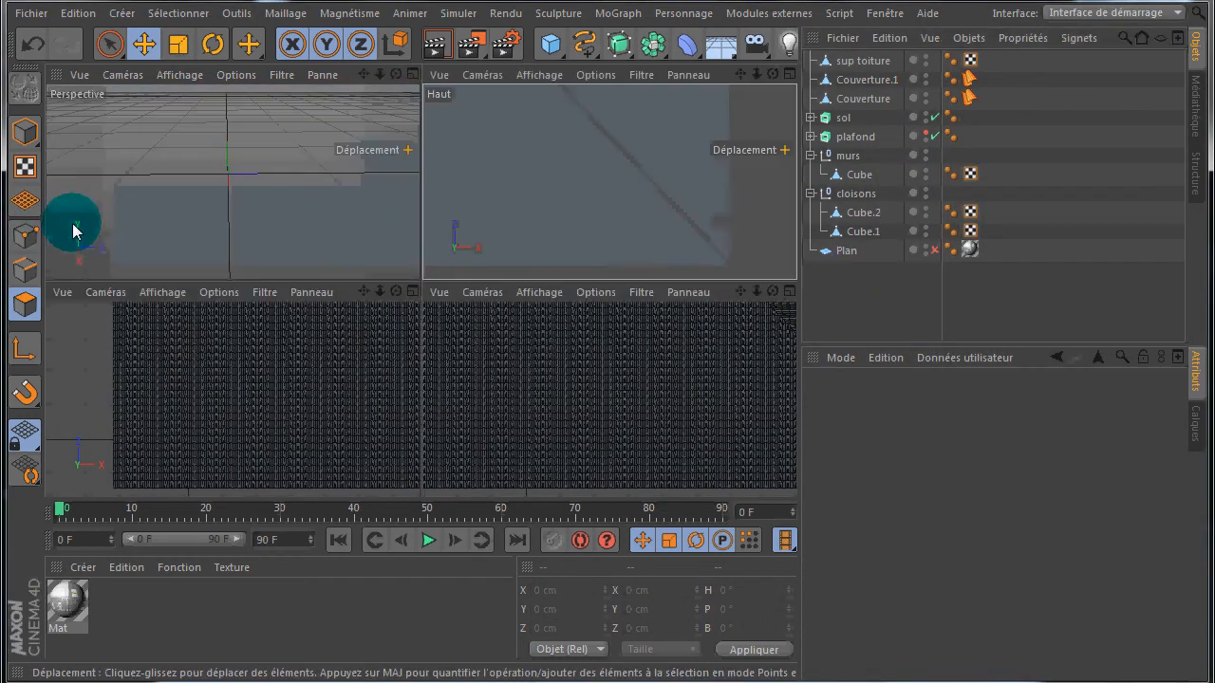
{"action": "middle_click", "coordinate": [283, 197]}
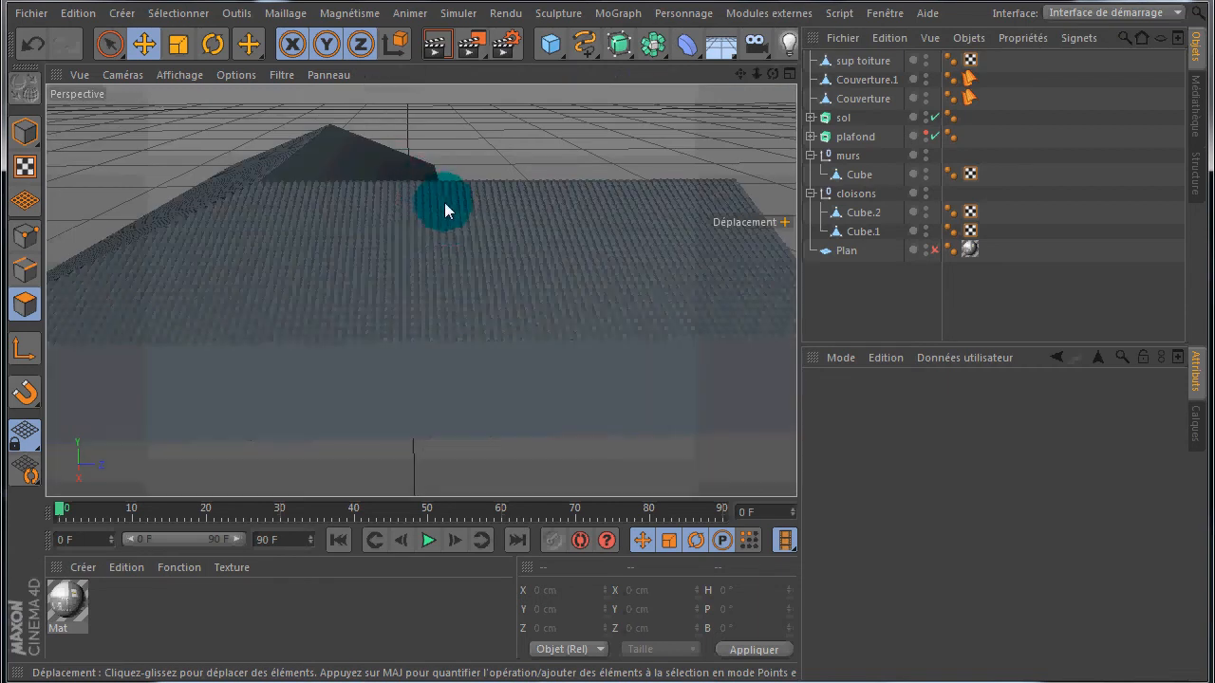
{"action": "left_click_drag", "start_coordinate": [775, 75], "coordinate": [608, 330]}
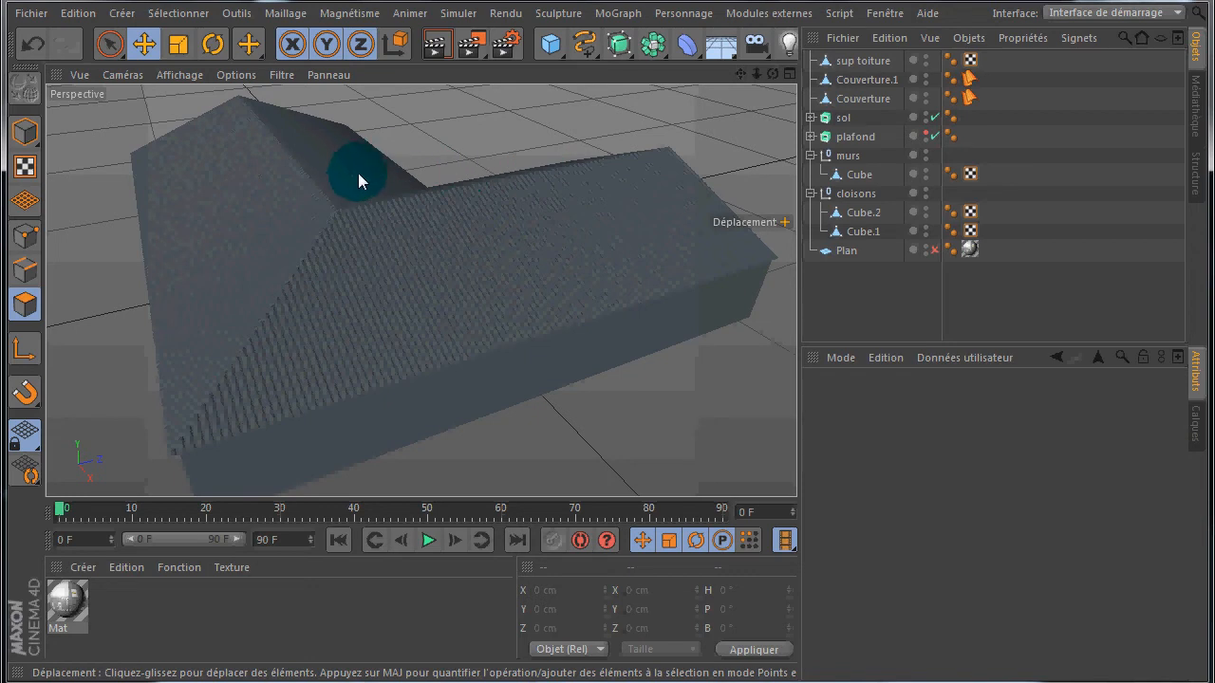
{"action": "middle_click", "coordinate": [446, 145]}
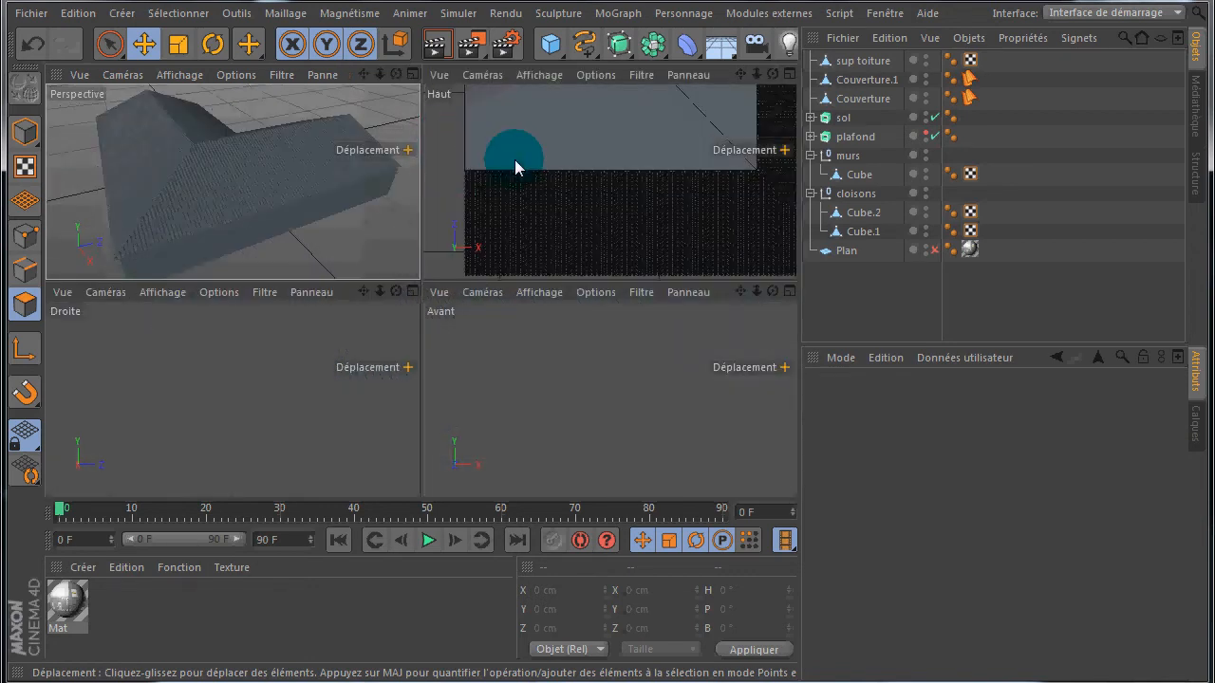
{"action": "middle_click", "coordinate": [339, 176]}
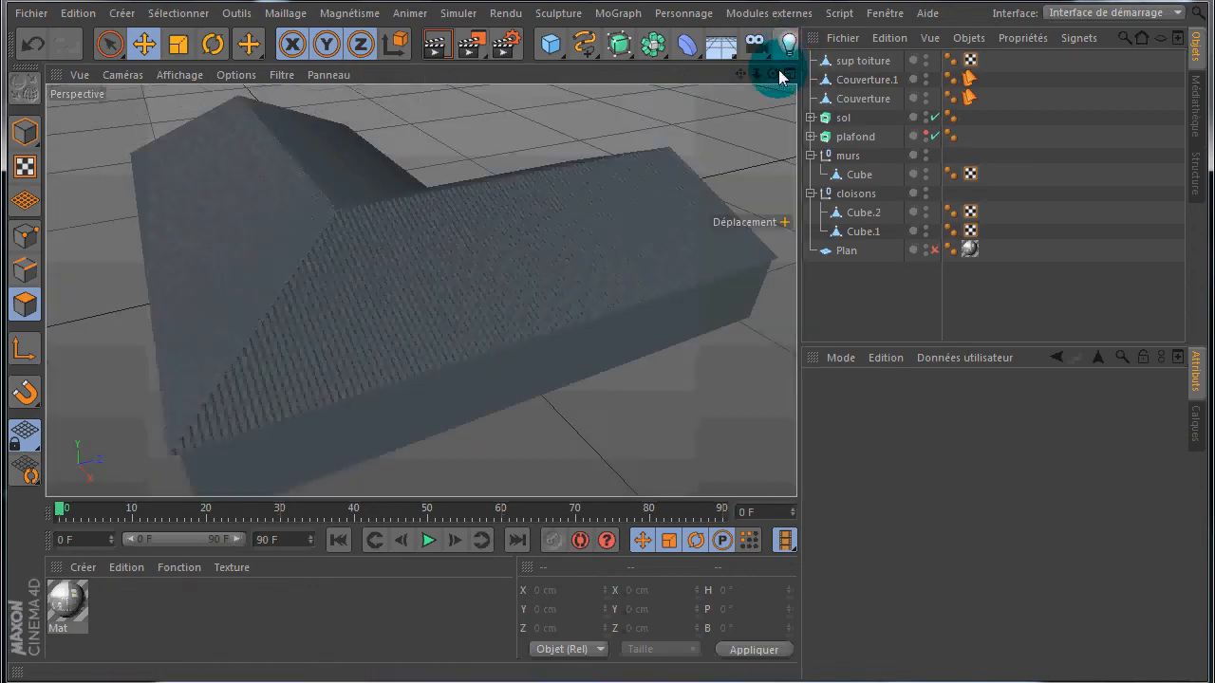
{"action": "scroll", "coordinate": [565, 330], "scroll_direction": "up", "scroll_amount": 3}
{"action": "left_click_drag", "start_coordinate": [565, 331], "coordinate": [613, 326], "text": "alt"}
{"action": "scroll", "coordinate": [680, 233], "scroll_direction": "down", "scroll_amount": 2}
{"action": "scroll", "coordinate": [682, 233], "scroll_direction": "down", "scroll_amount": 2}
{"action": "left_click_drag", "start_coordinate": [740, 74], "coordinate": [581, 326]}
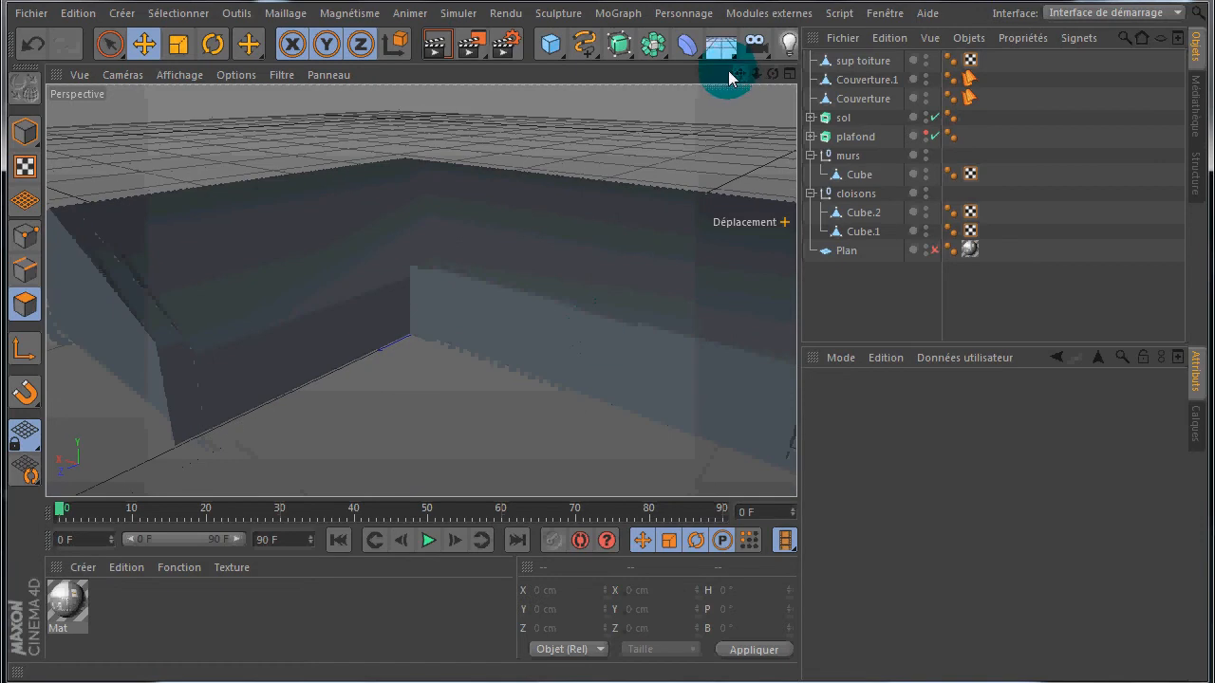
Step: Select the shorter inner slope of sup toiture and generate a Tuile Canal covering on it from the selection with TuileGEN
{"action": "left_click", "coordinate": [864, 62]}
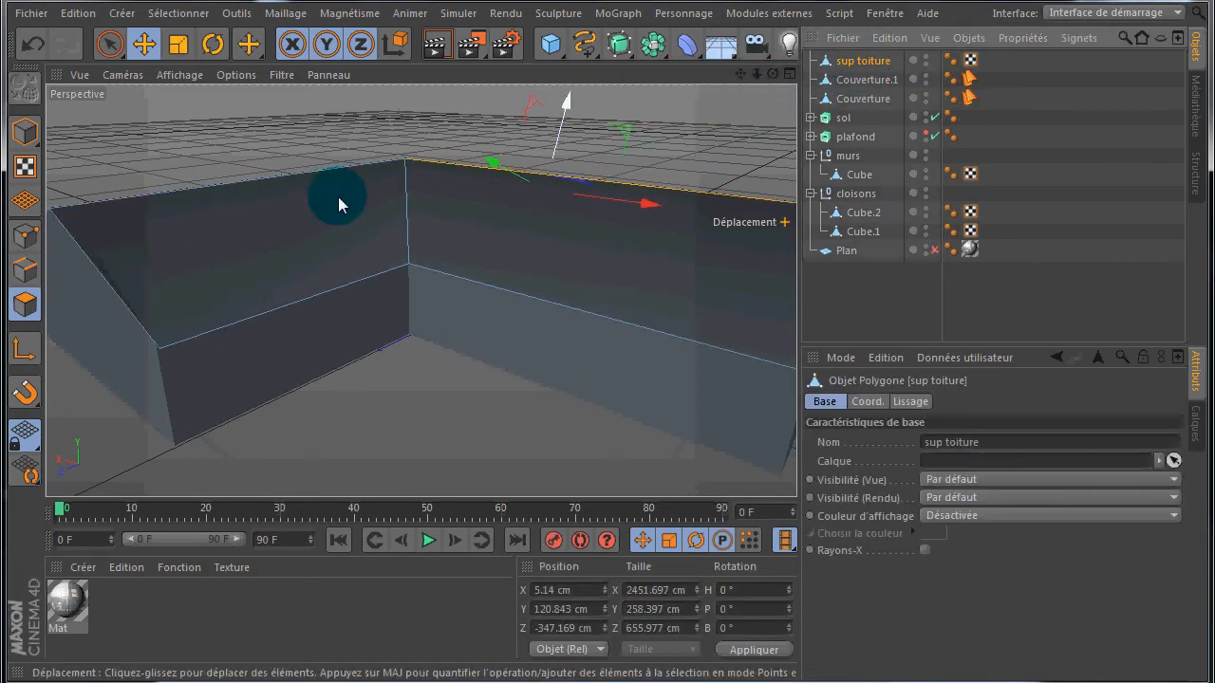
{"action": "left_click", "coordinate": [242, 247]}
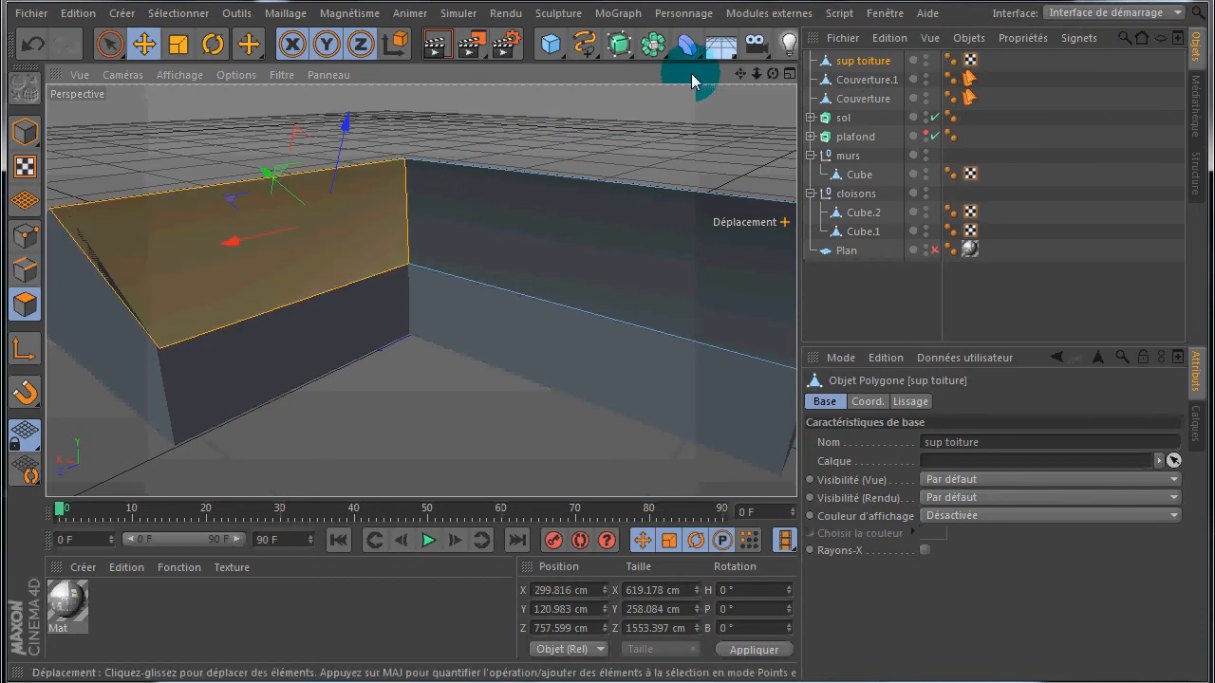
{"action": "left_click", "coordinate": [771, 16]}
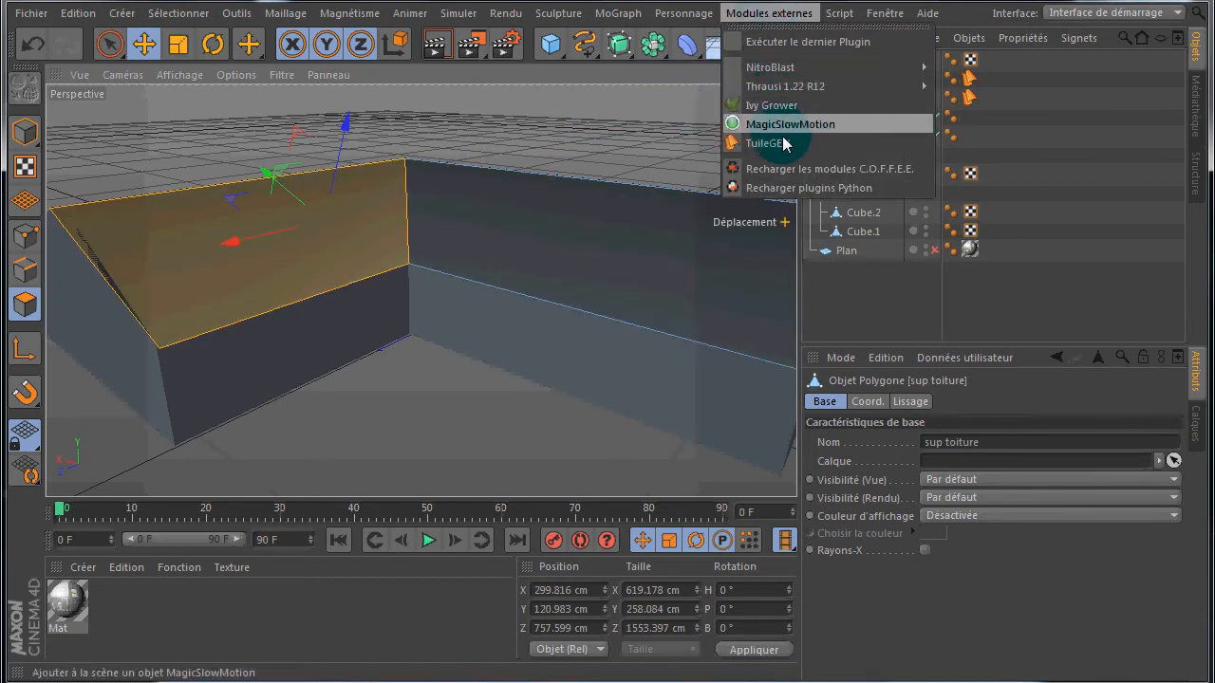
{"action": "left_click", "coordinate": [825, 143]}
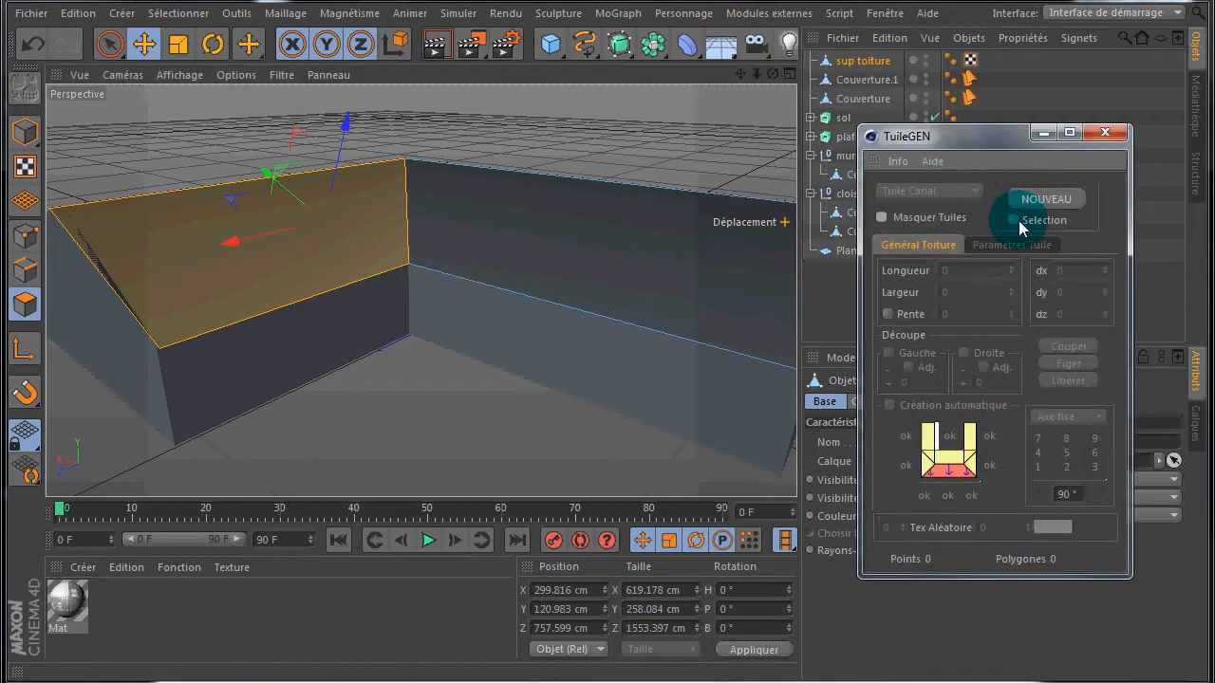
{"action": "left_click", "coordinate": [1046, 200]}
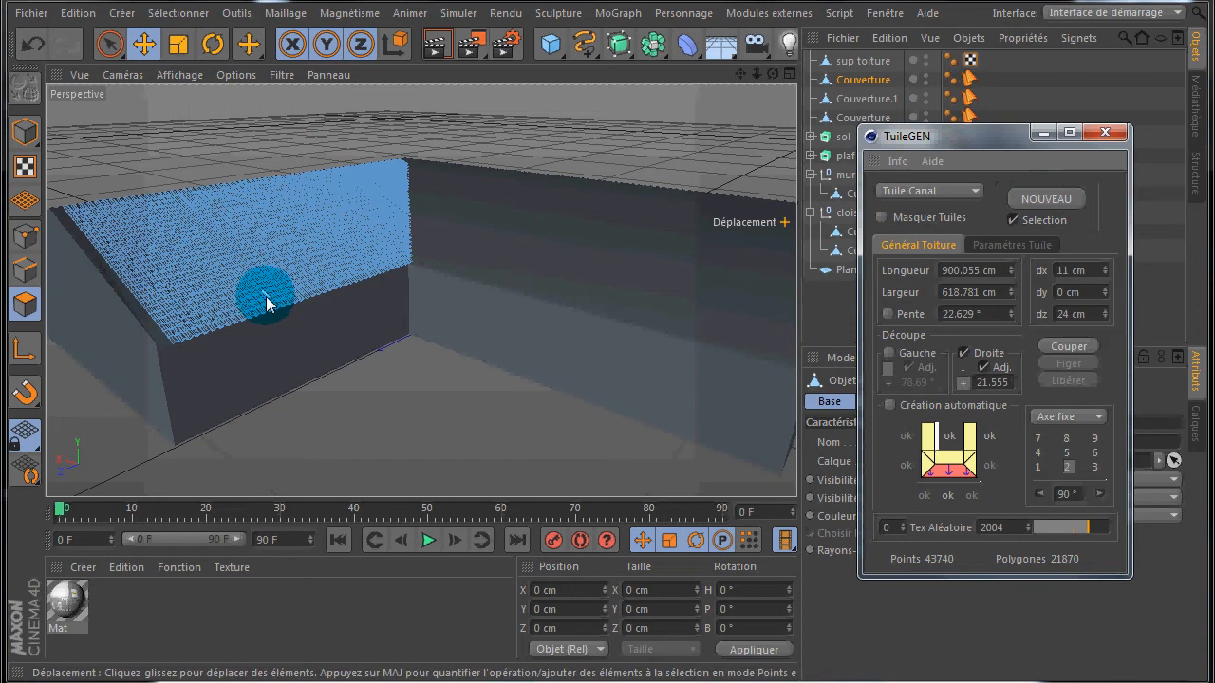
Step: Set the inner slope covering's length (Longueur) to 968.055 cm, checking its gable end in the top view
{"action": "scroll", "coordinate": [265, 296], "scroll_direction": "up", "scroll_amount": 2}
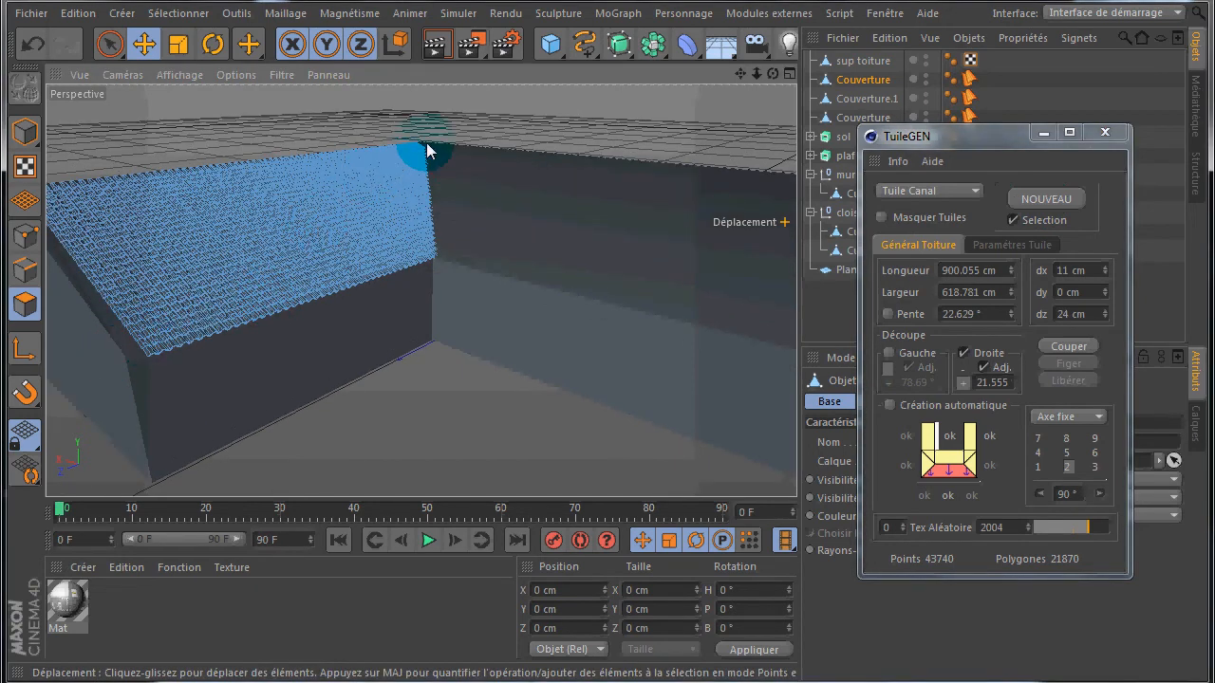
{"action": "middle_click", "coordinate": [466, 197]}
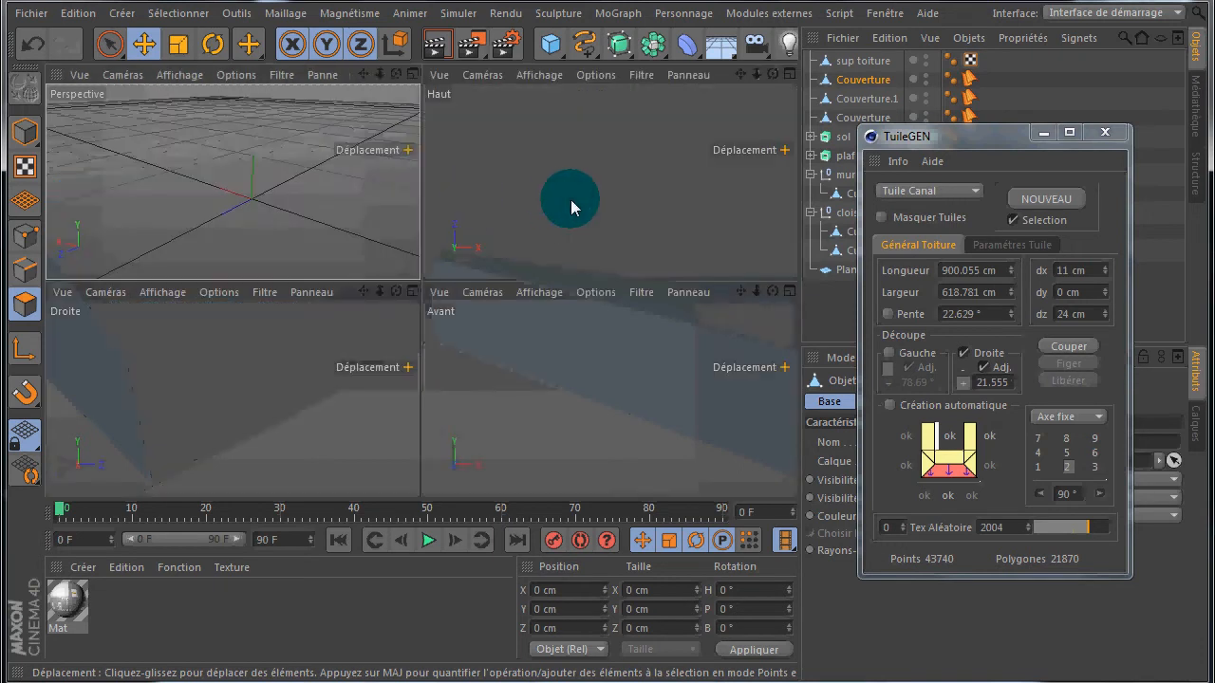
{"action": "middle_click", "coordinate": [570, 201]}
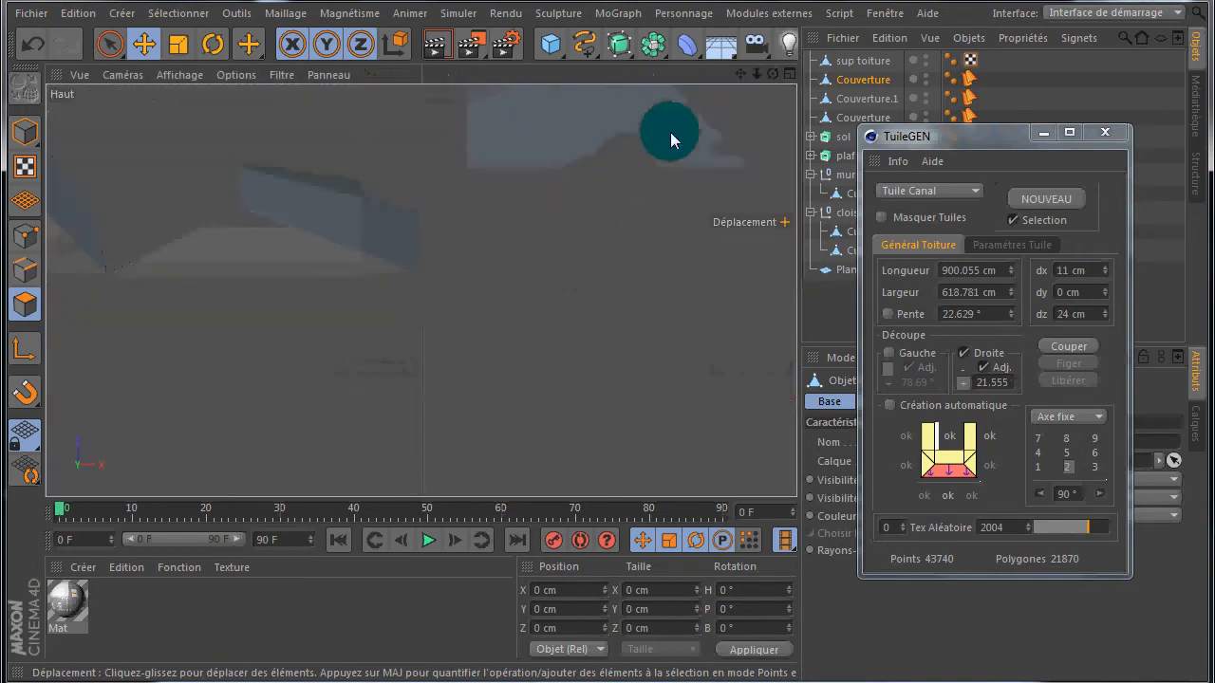
{"action": "left_click_drag", "start_coordinate": [738, 73], "coordinate": [608, 332]}
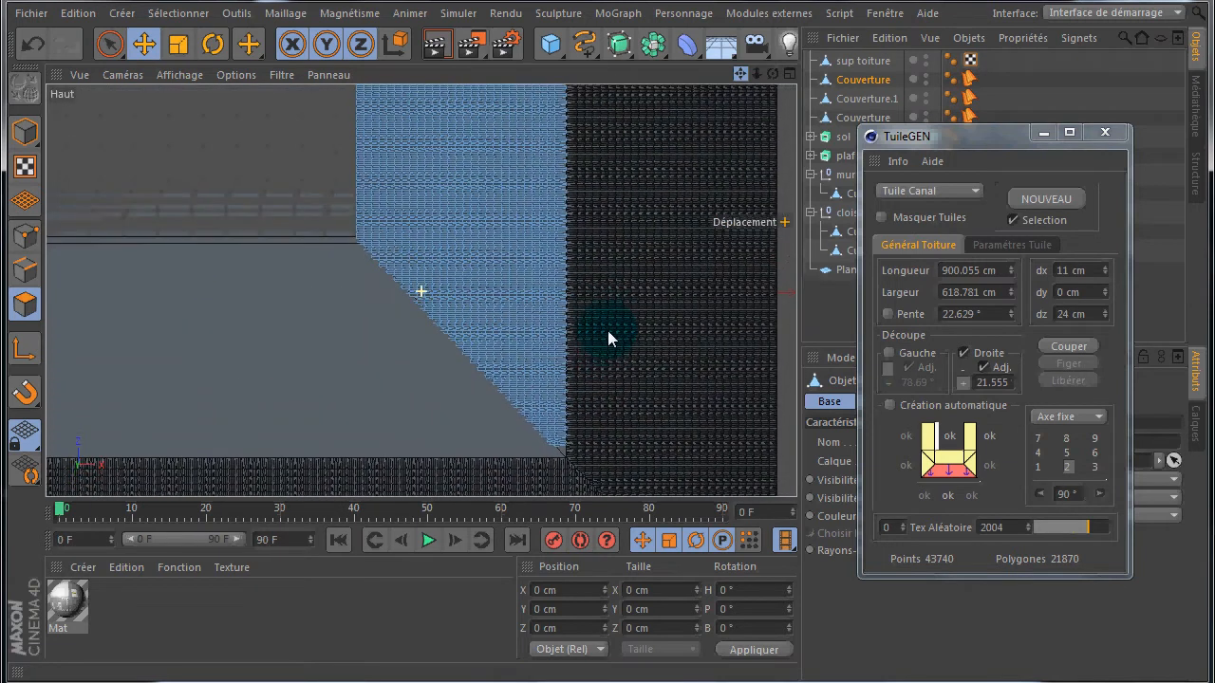
{"action": "left_click", "coordinate": [1012, 268]}
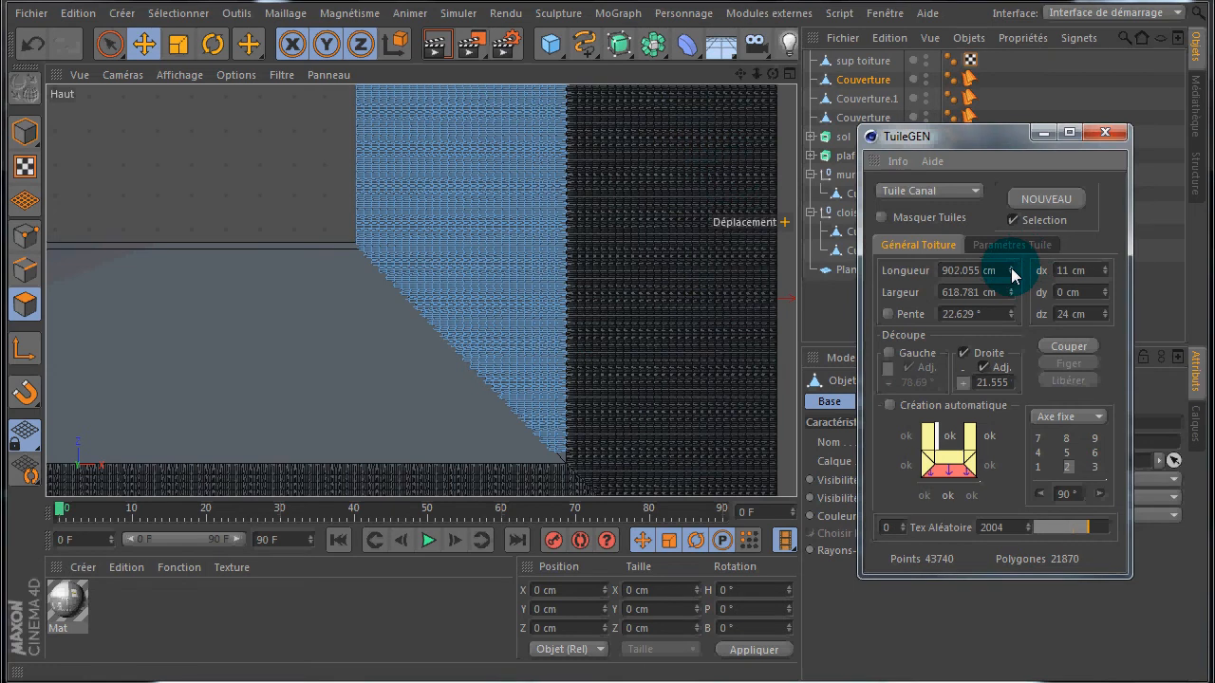
{"action": "mouse_move", "coordinate": [1014, 268]}
{"action": "left_mouse_down"}
{"action": "mouse_move", "coordinate": [1070, 149]}
{"action": "mouse_move", "coordinate": [1011, 273]}
{"action": "left_mouse_up"}
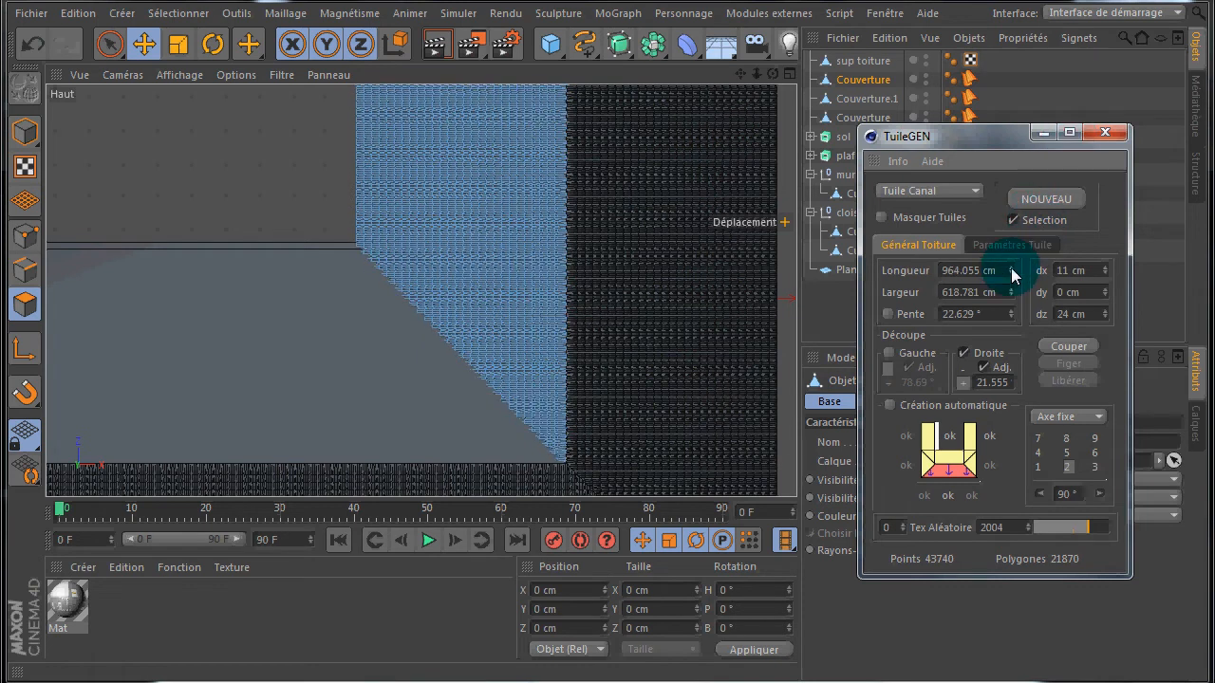
{"action": "left_click_drag", "start_coordinate": [741, 71], "coordinate": [608, 331]}
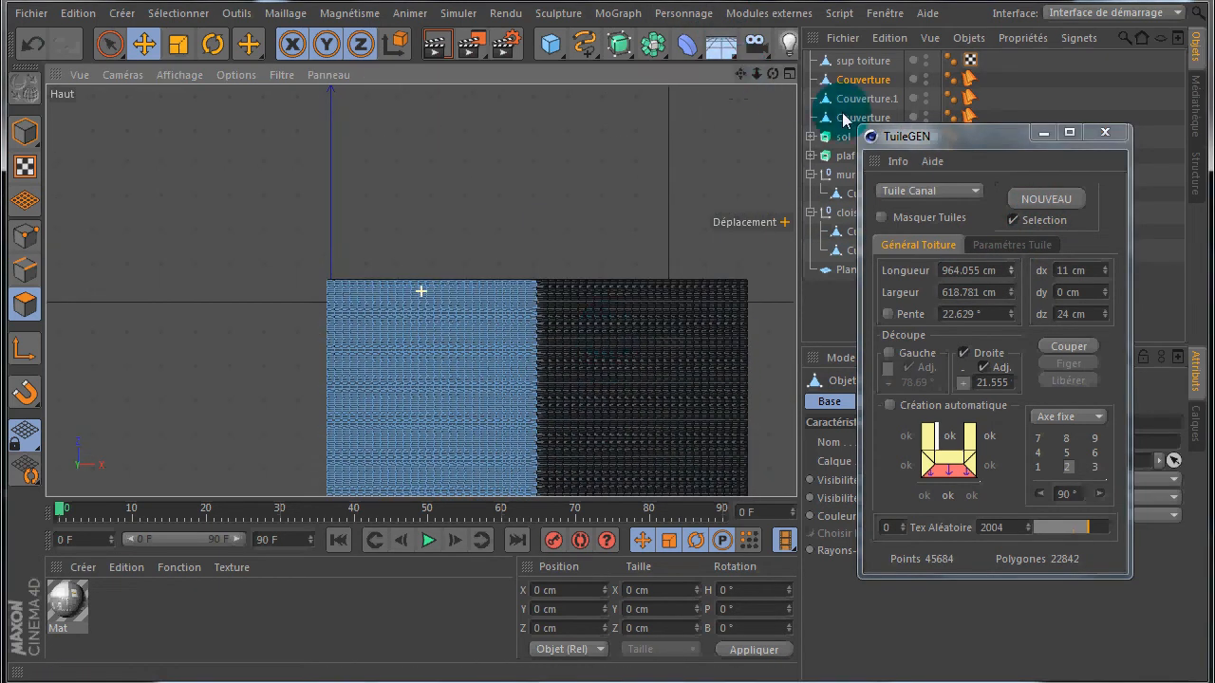
{"action": "left_click", "coordinate": [1010, 268]}
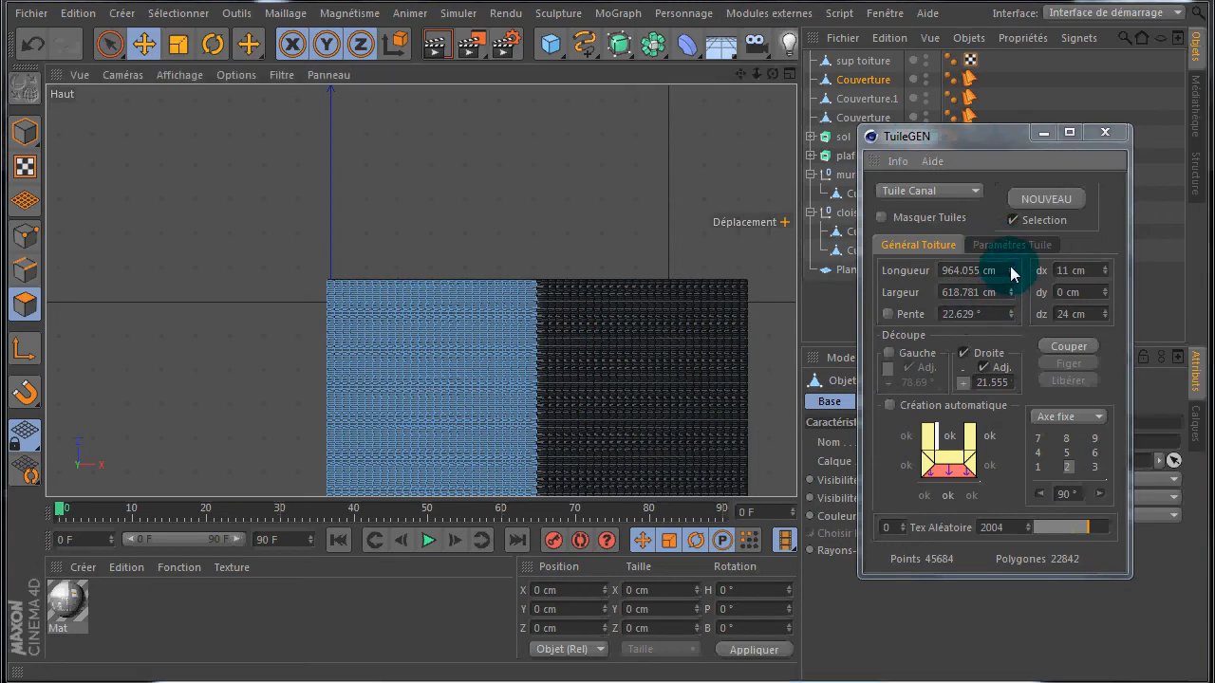
{"action": "scroll", "coordinate": [570, 325], "scroll_direction": "up", "scroll_amount": 6}
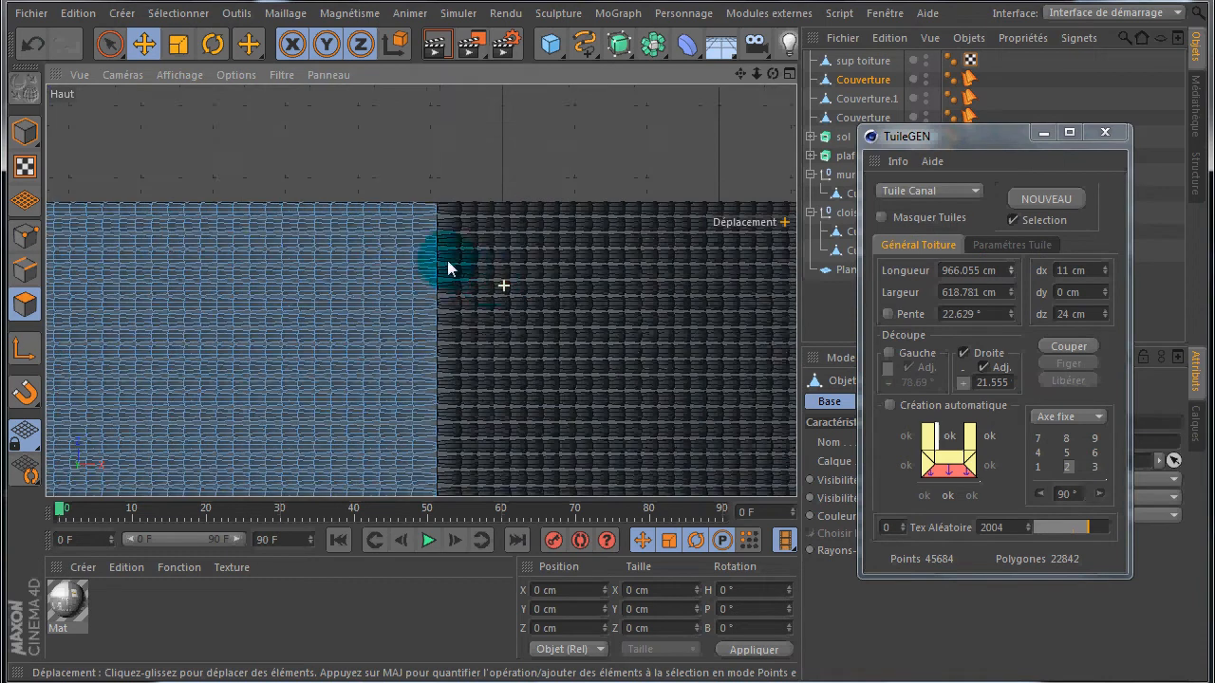
{"action": "scroll", "coordinate": [447, 260], "scroll_direction": "up", "scroll_amount": 2}
{"action": "scroll", "coordinate": [436, 231], "scroll_direction": "up", "scroll_amount": 3}
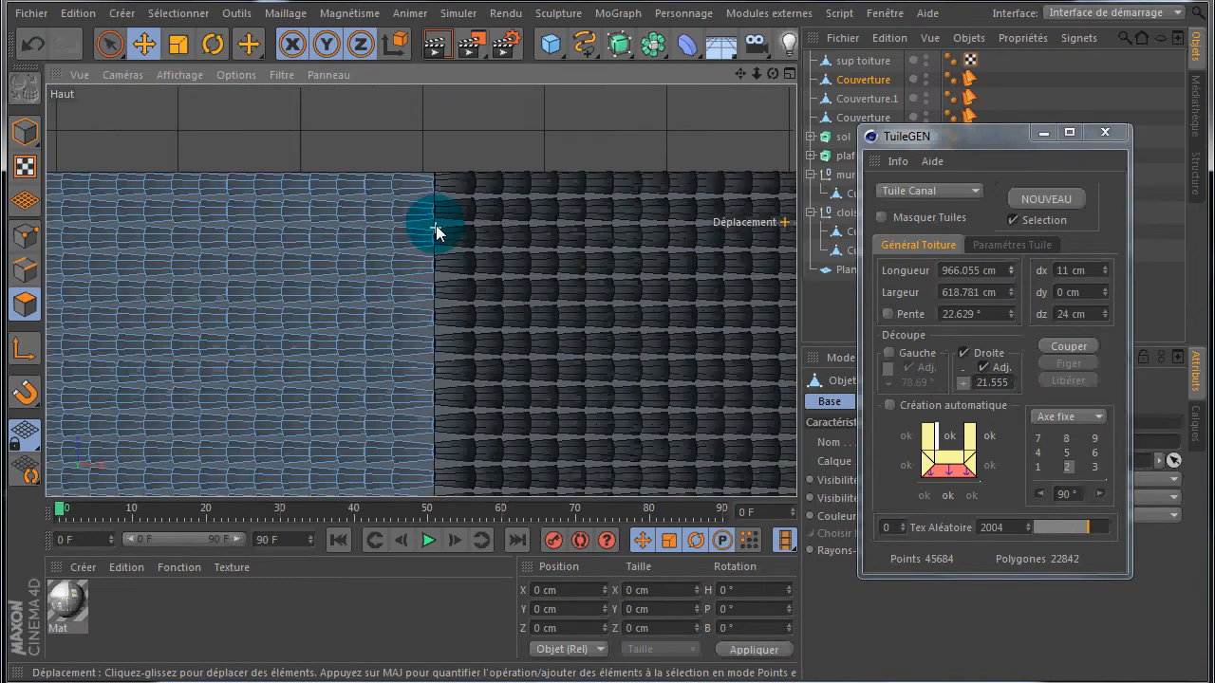
{"action": "left_click", "coordinate": [1012, 267]}
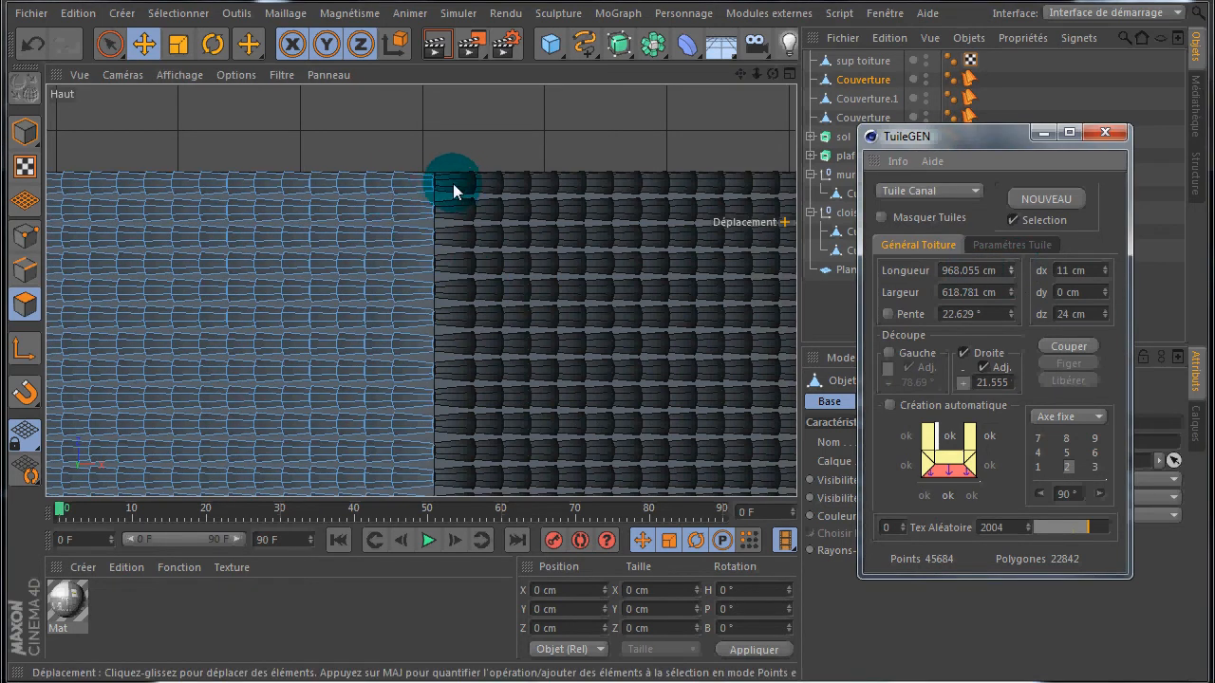
Step: Examine the inner slope covering's pointed end where the valley meets the ridge
{"action": "scroll", "coordinate": [450, 219], "scroll_direction": "down", "scroll_amount": 5}
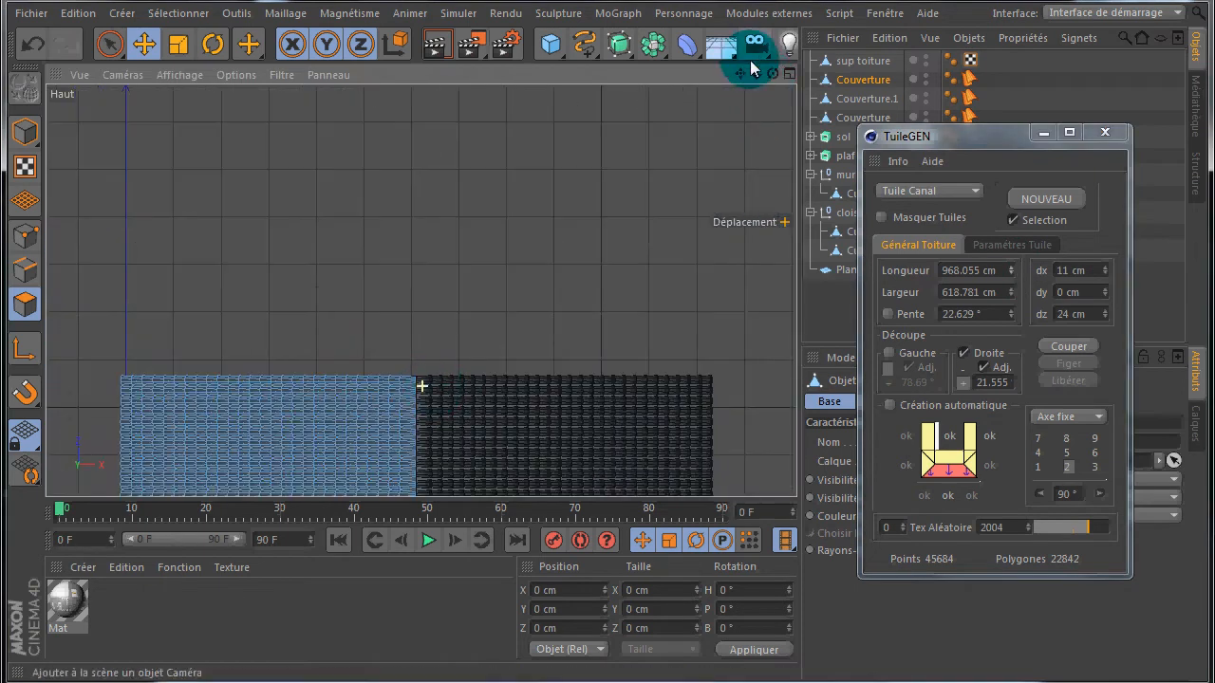
{"action": "scroll", "coordinate": [607, 333], "scroll_direction": "up", "scroll_amount": 6}
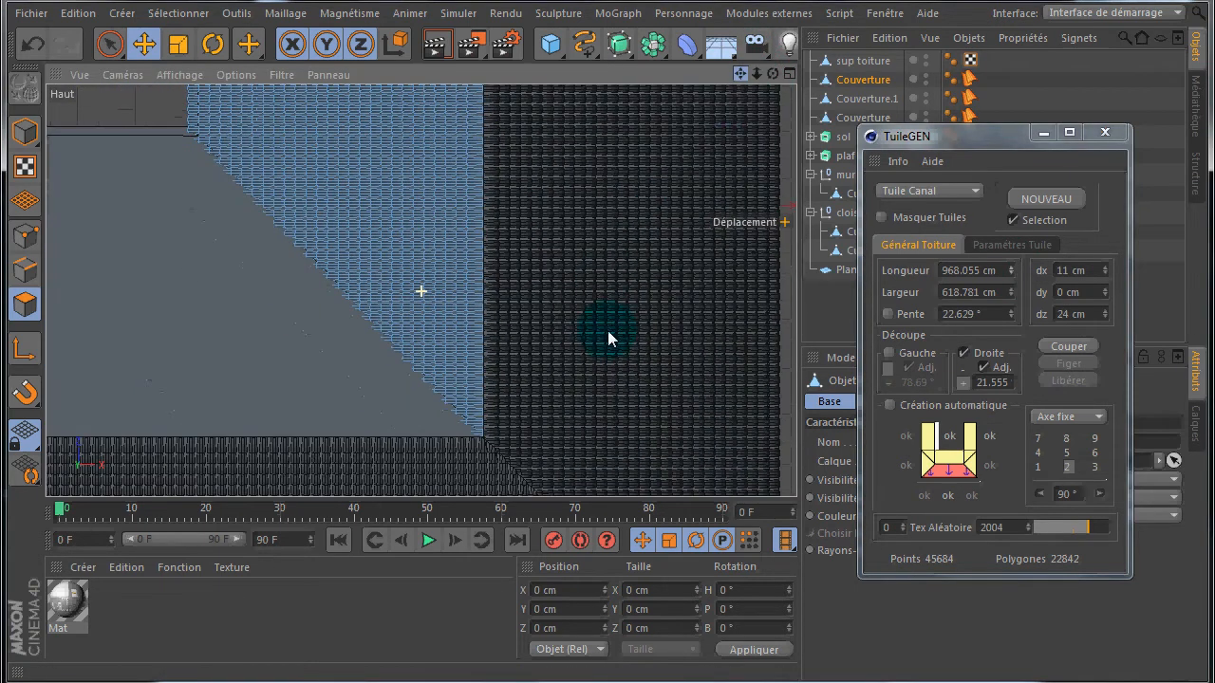
{"action": "scroll", "coordinate": [514, 377], "scroll_direction": "down", "scroll_amount": 1}
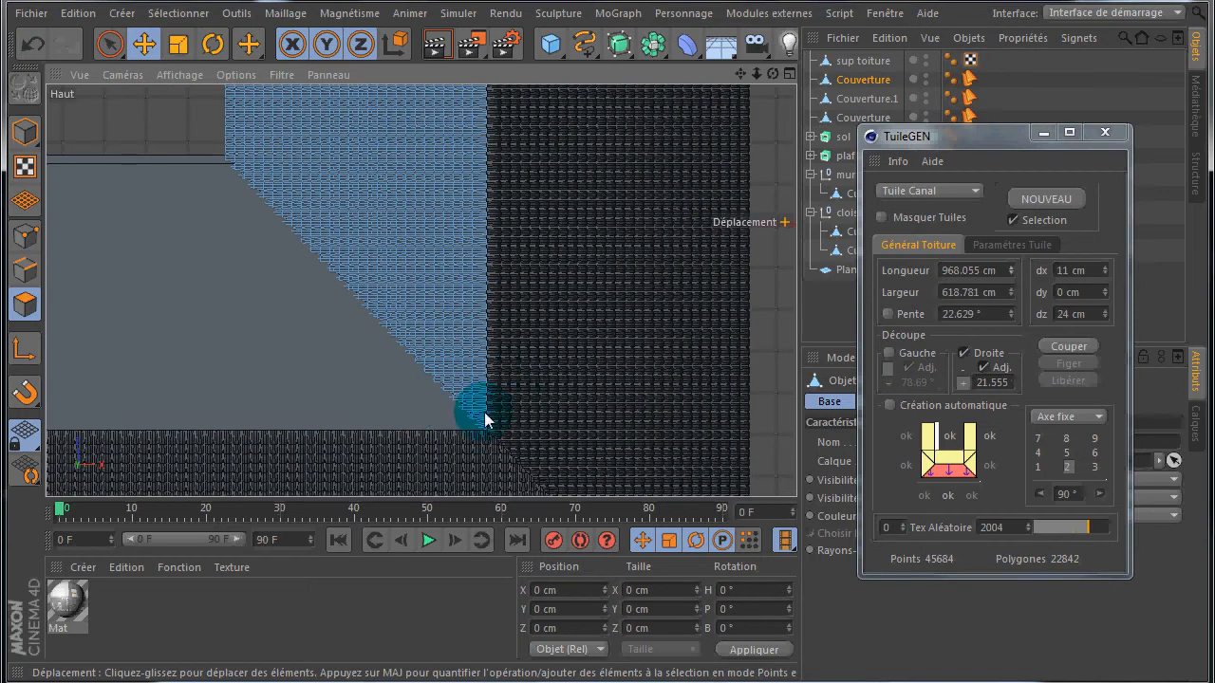
Step: Cut the shorter inner slope covering along the valley (Couper) and freeze it (Figer)
{"action": "left_click", "coordinate": [1069, 347]}
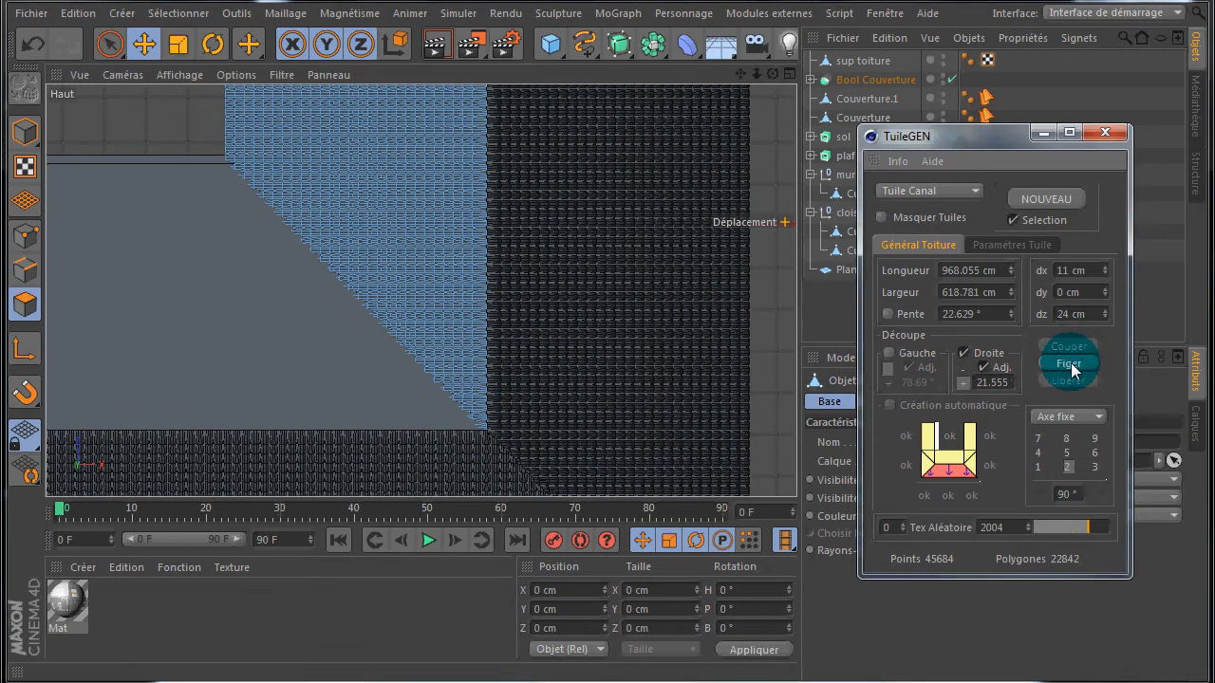
{"action": "left_click", "coordinate": [1069, 364]}
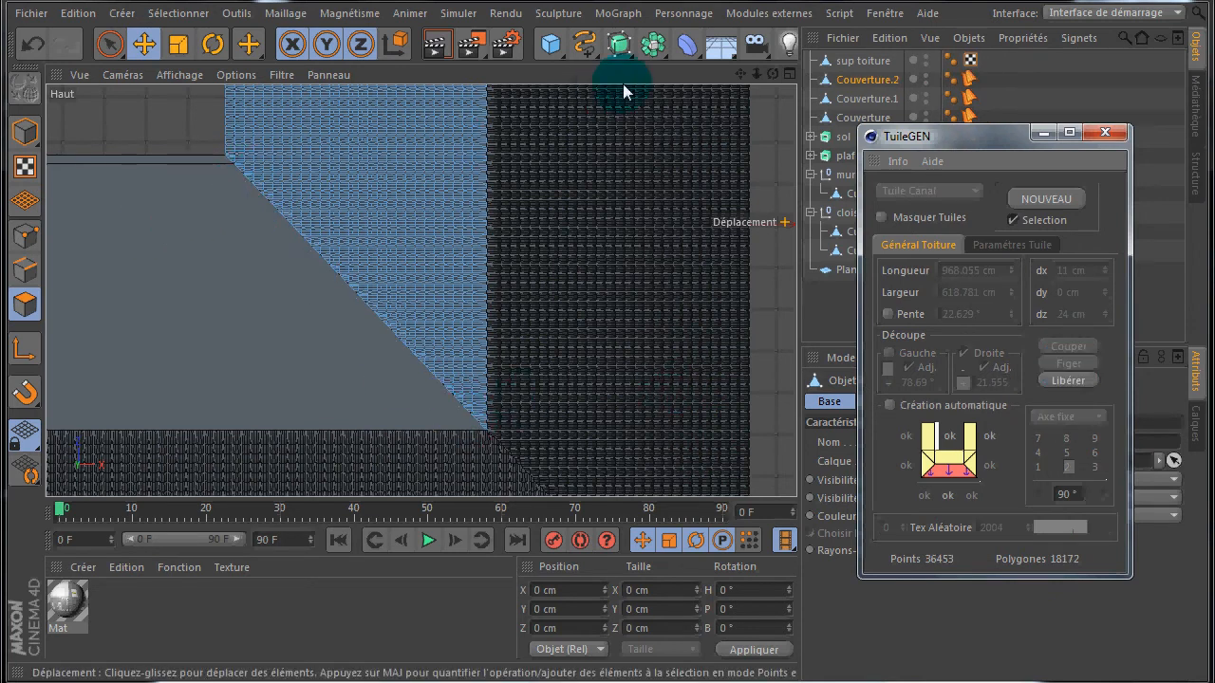
Step: Select the remaining untiled inner slope of sup toiture and generate a Tuile Canal covering on it from the selection with TuileGEN
{"action": "scroll", "coordinate": [353, 231], "scroll_direction": "down", "scroll_amount": 4}
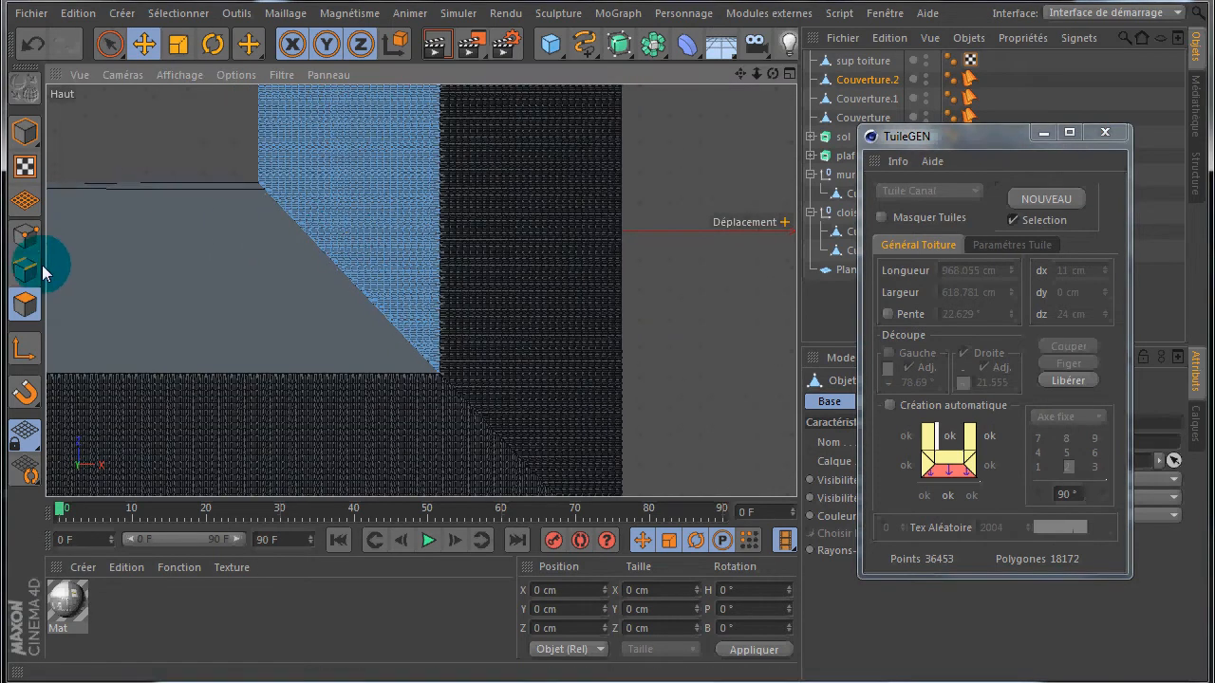
{"action": "left_click", "coordinate": [143, 42]}
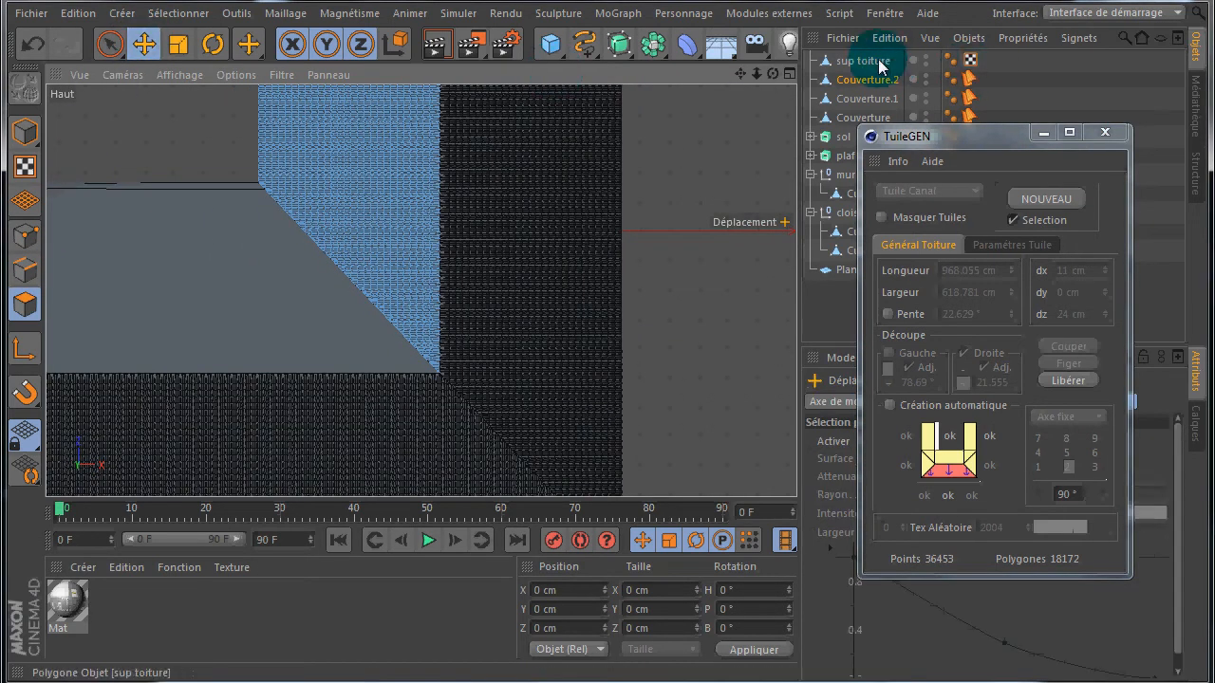
{"action": "left_click", "coordinate": [223, 273]}
{"action": "left_click", "coordinate": [200, 283]}
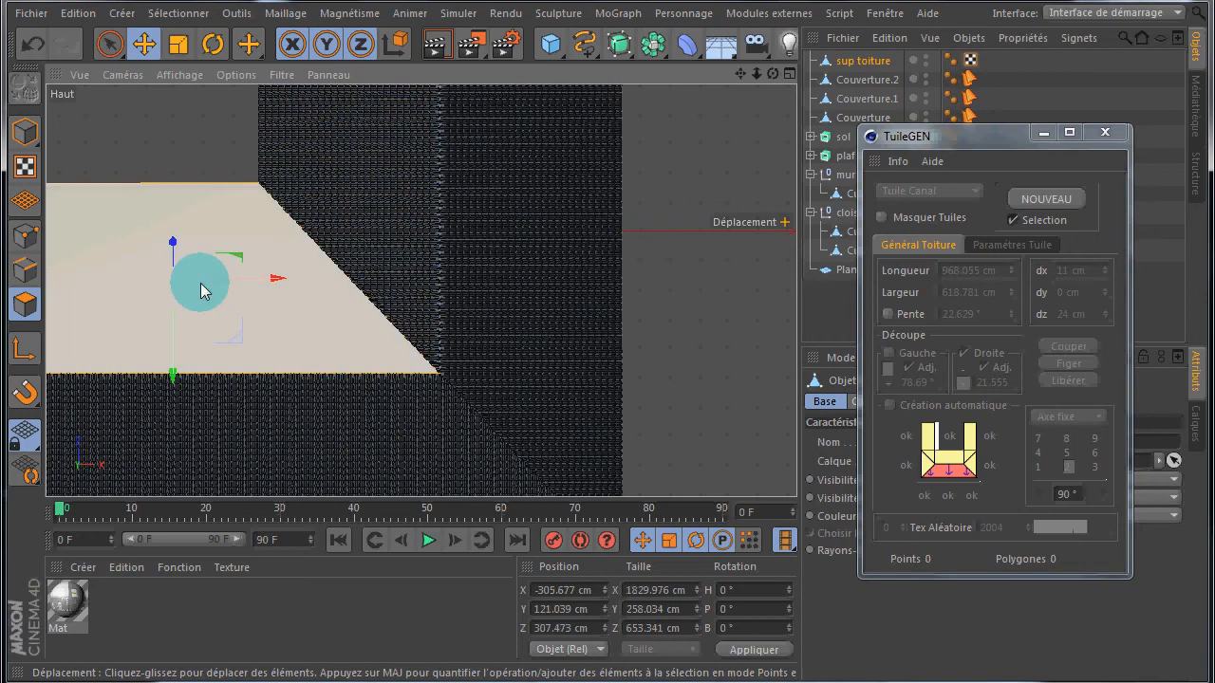
{"action": "left_click", "coordinate": [1100, 134]}
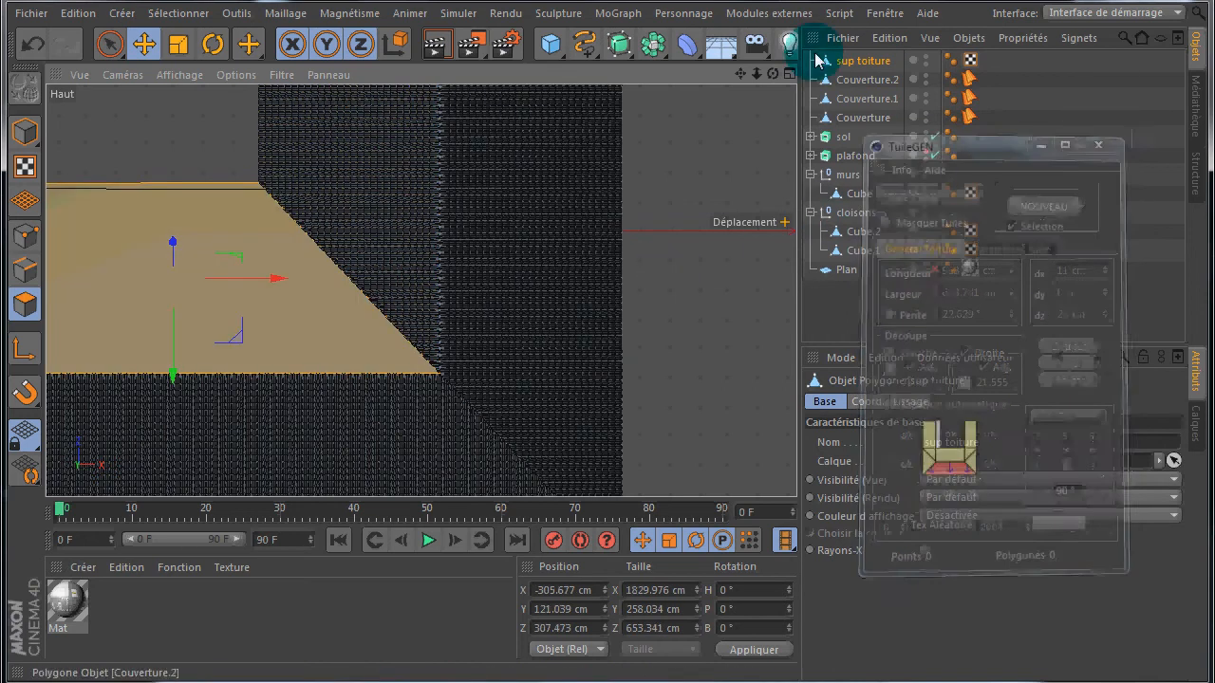
{"action": "left_click", "coordinate": [769, 13]}
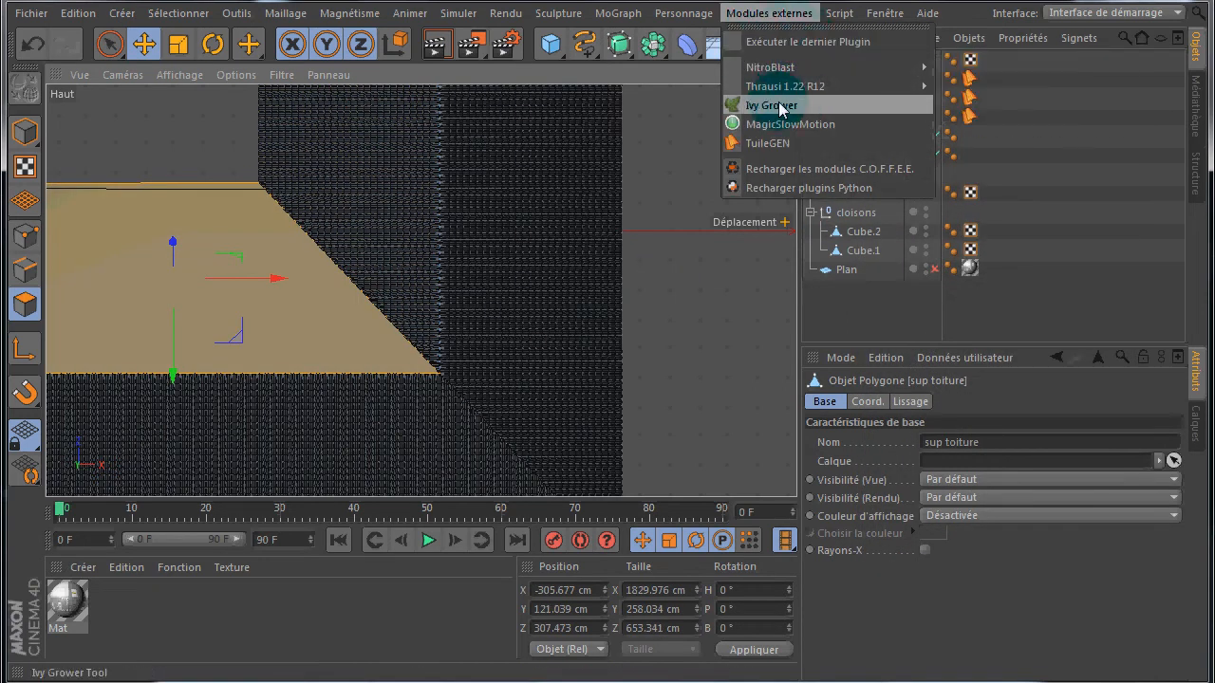
{"action": "left_click", "coordinate": [773, 143]}
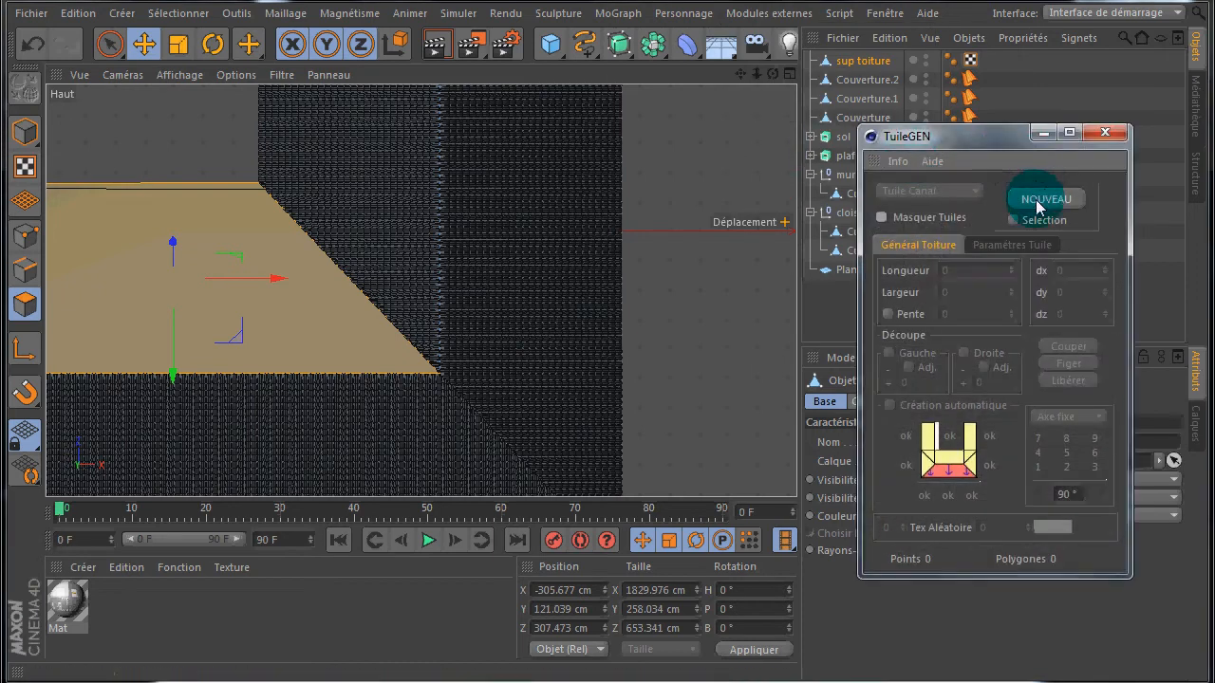
{"action": "left_click", "coordinate": [1042, 201]}
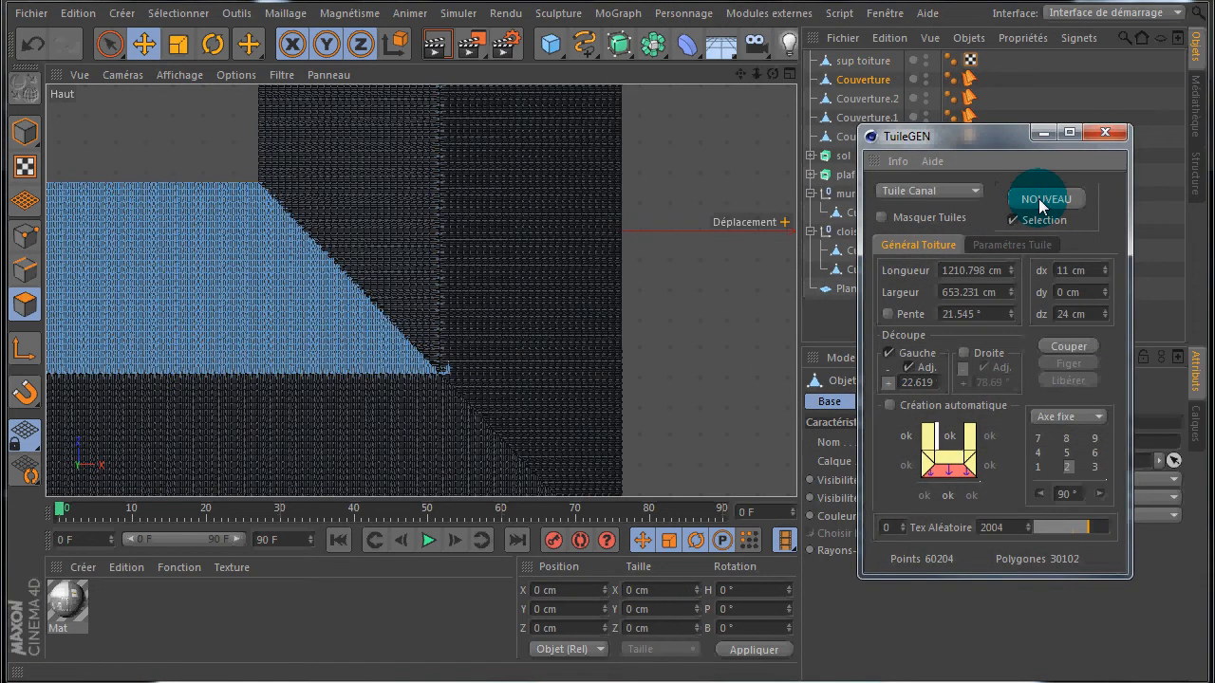
Step: Set the new inner slope covering's length (Longueur) to 1142.798 cm, aligning its gable end with the tiles across the ridge
{"action": "left_click_drag", "start_coordinate": [738, 70], "coordinate": [607, 337]}
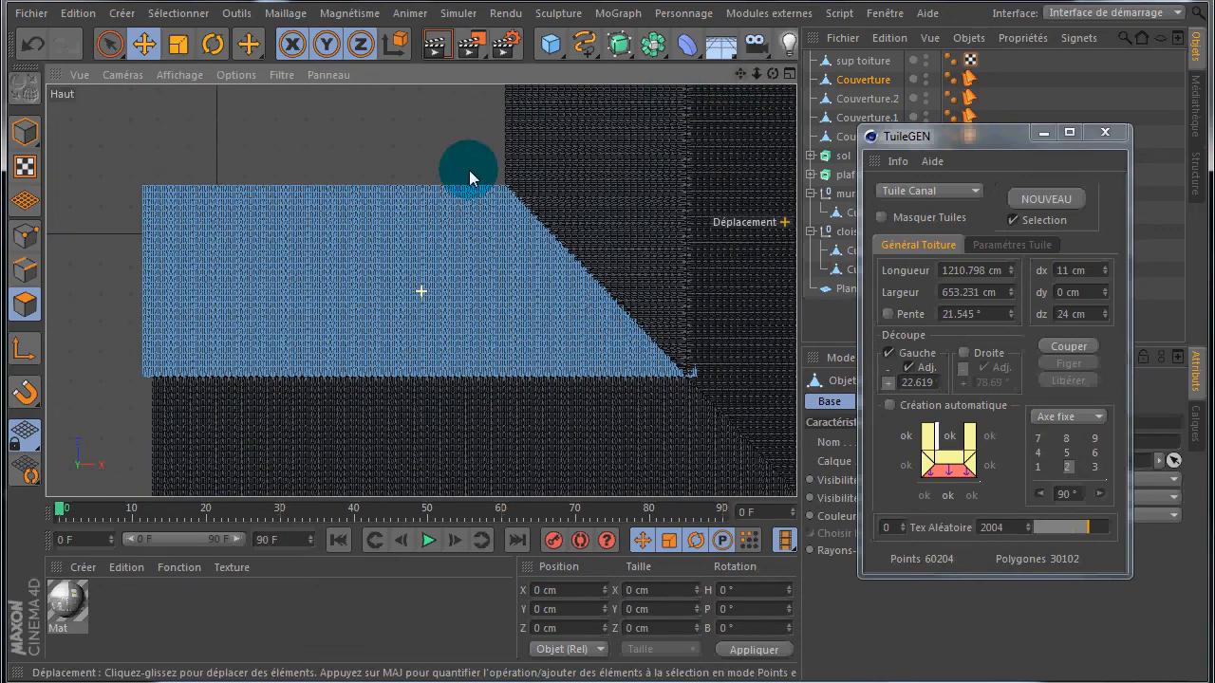
{"action": "scroll", "coordinate": [142, 391], "scroll_direction": "up", "scroll_amount": 5}
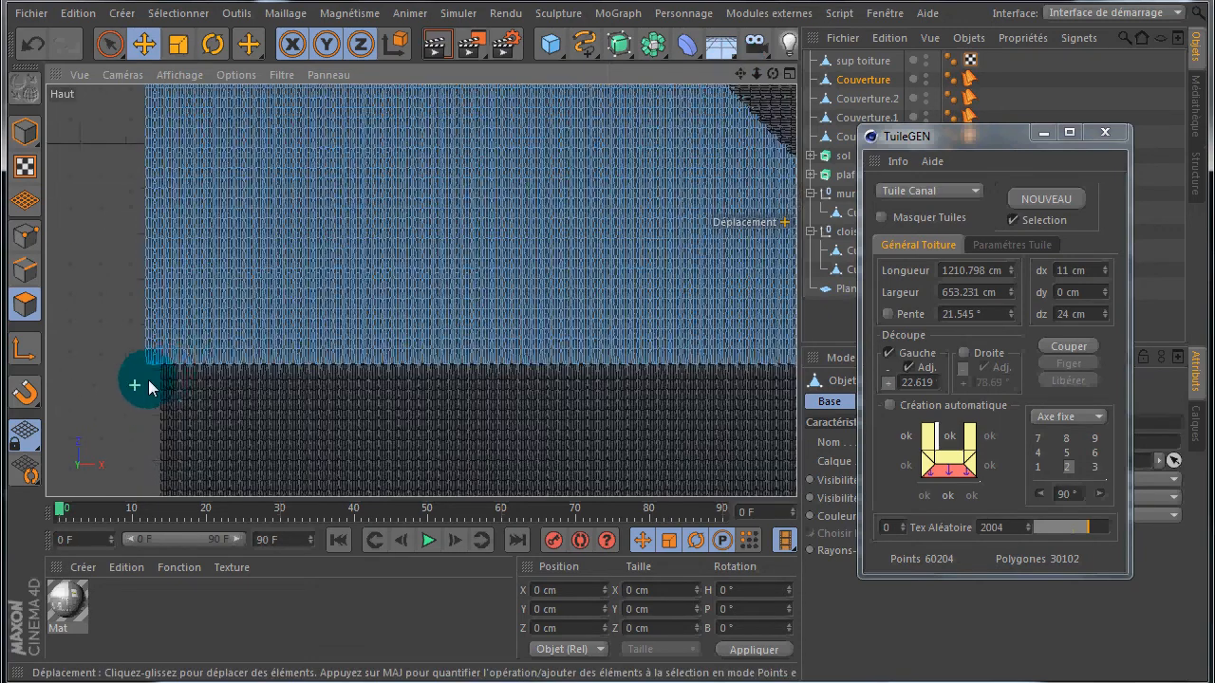
{"action": "scroll", "coordinate": [195, 360], "scroll_direction": "up", "scroll_amount": 5}
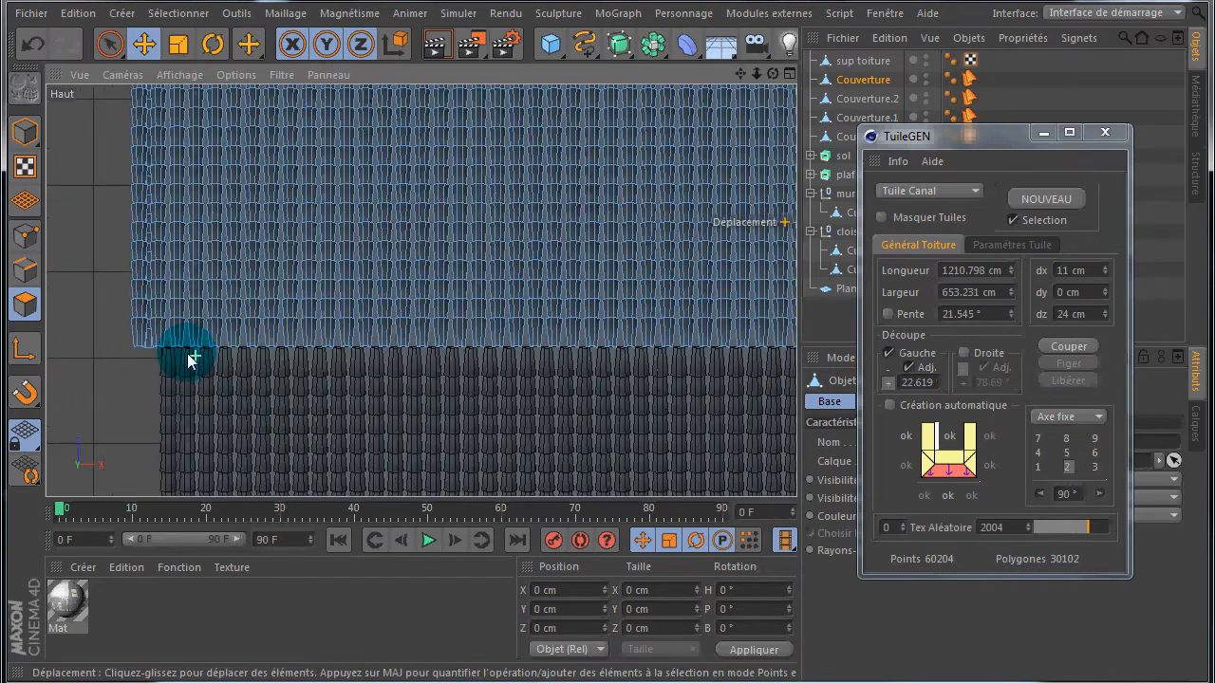
{"action": "mouse_move", "coordinate": [1013, 270]}
{"action": "left_mouse_down"}
{"action": "mouse_move", "coordinate": [1001, 294]}
{"action": "mouse_move", "coordinate": [989, 285]}
{"action": "mouse_move", "coordinate": [873, 365]}
{"action": "mouse_move", "coordinate": [963, 313]}
{"action": "mouse_move", "coordinate": [865, 412]}
{"action": "mouse_move", "coordinate": [949, 334]}
{"action": "mouse_move", "coordinate": [878, 361]}
{"action": "mouse_move", "coordinate": [982, 283]}
{"action": "mouse_move", "coordinate": [1015, 275]}
{"action": "mouse_move", "coordinate": [965, 309]}
{"action": "mouse_move", "coordinate": [1011, 282]}
{"action": "left_mouse_up"}
{"action": "left_click", "coordinate": [1015, 275]}
{"action": "left_click", "coordinate": [1015, 274]}
{"action": "left_click", "coordinate": [1014, 273]}
{"action": "left_click", "coordinate": [1015, 273]}
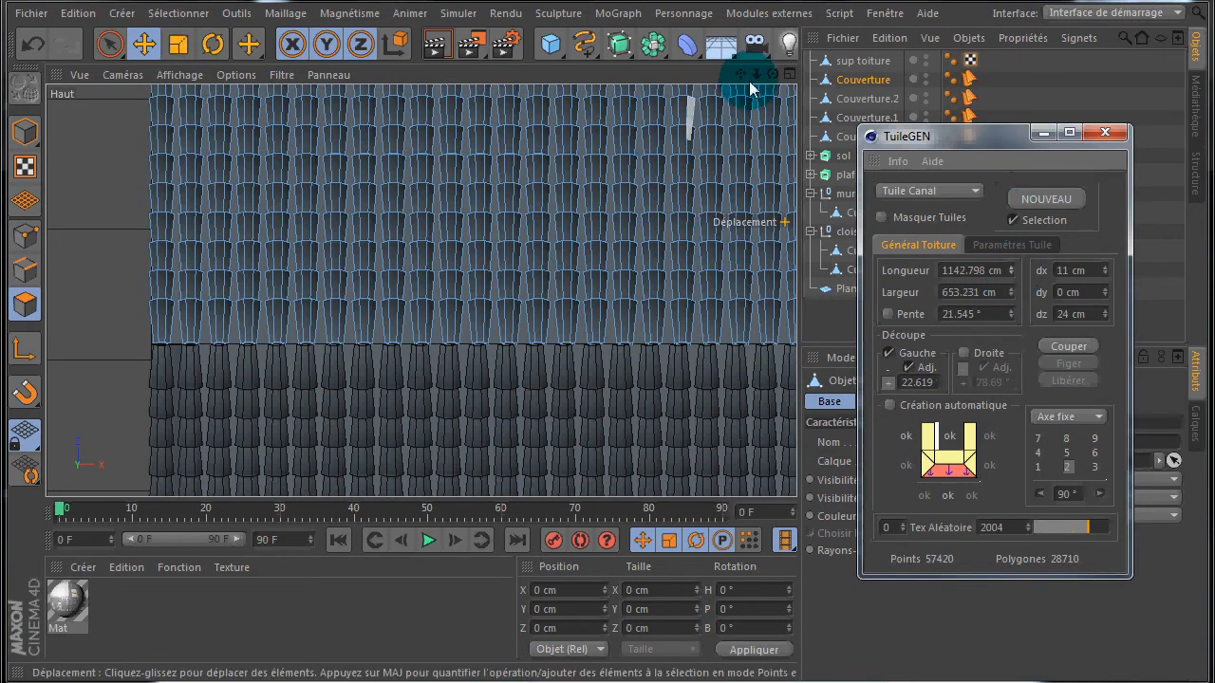
Step: Check the covering's pointed end at the valley, cut (Couper) and freeze (Figer) the covering, and close TuileGEN
{"action": "left_click_drag", "start_coordinate": [746, 73], "coordinate": [497, 259]}
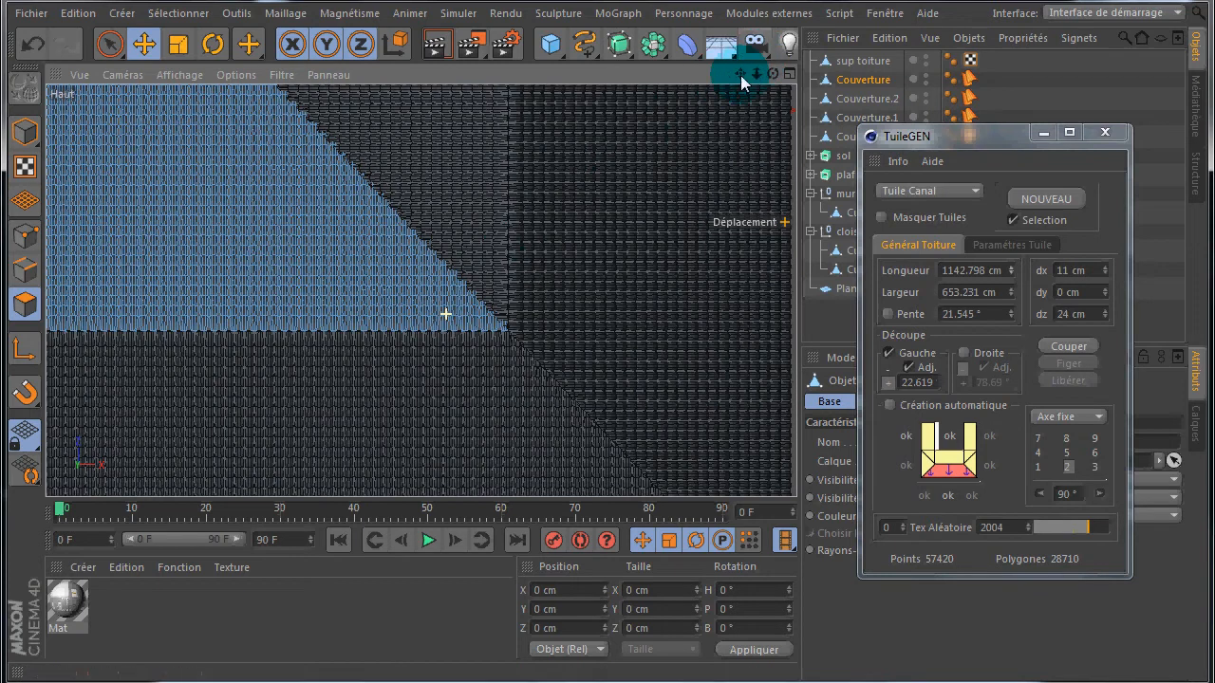
{"action": "left_click_drag", "start_coordinate": [624, 329], "coordinate": [640, 358]}
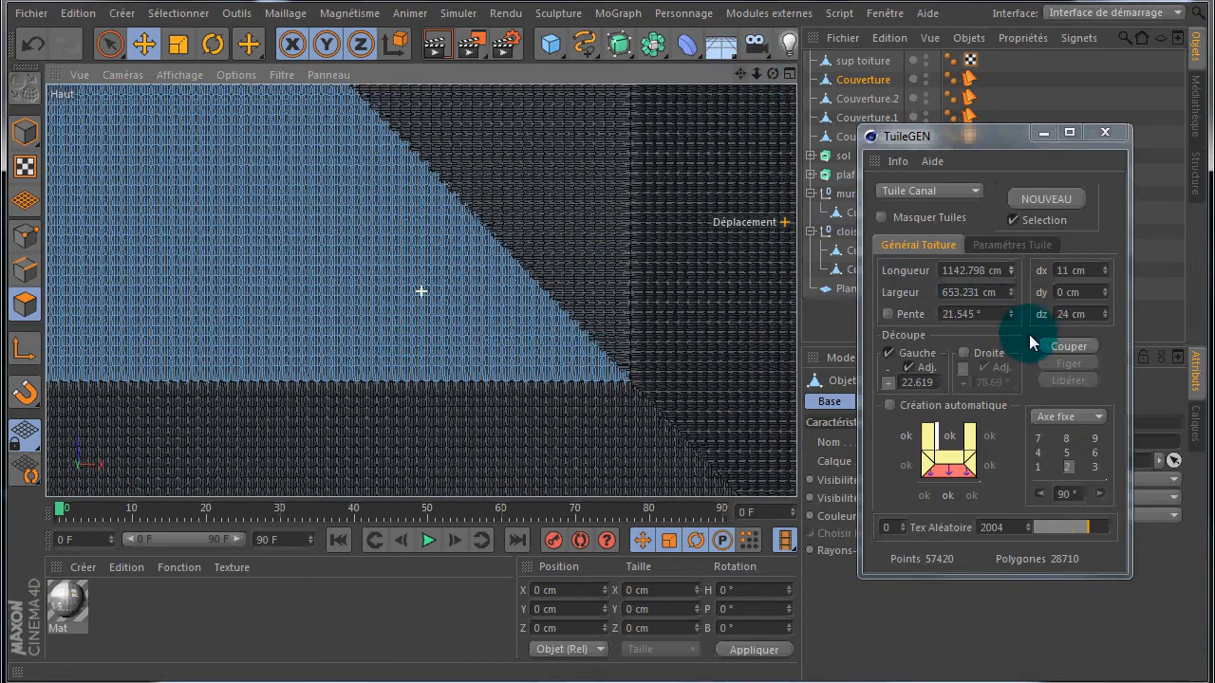
{"action": "left_click", "coordinate": [1067, 347]}
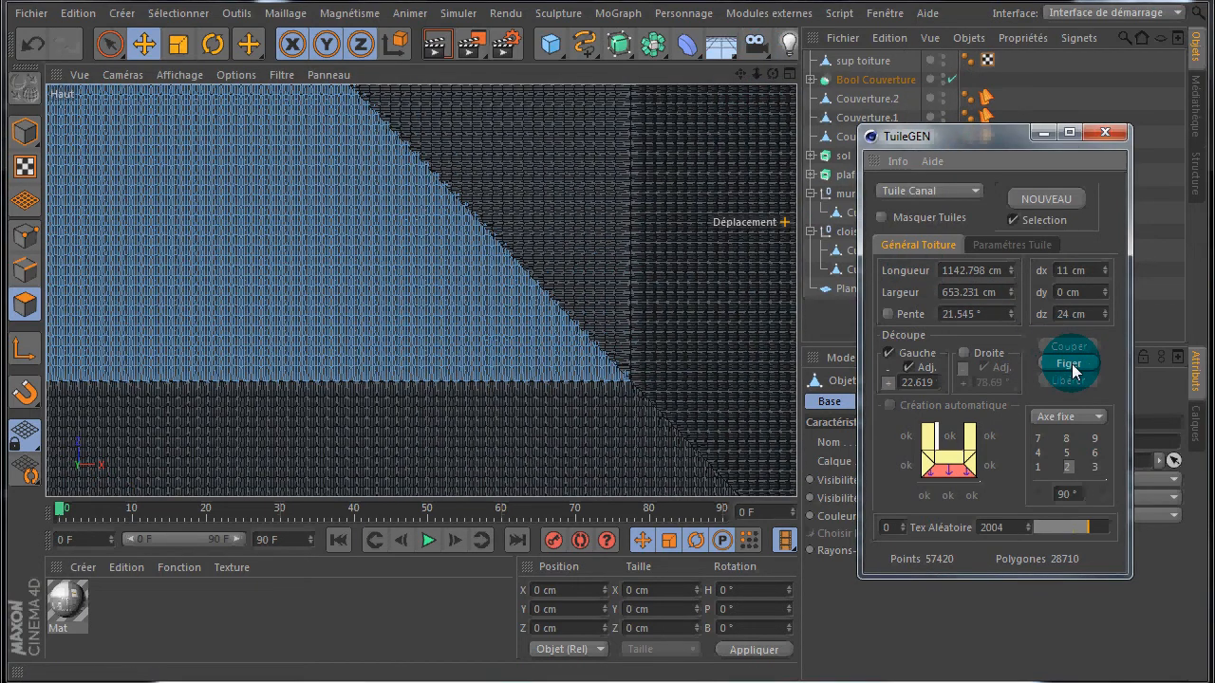
{"action": "left_click", "coordinate": [1071, 368]}
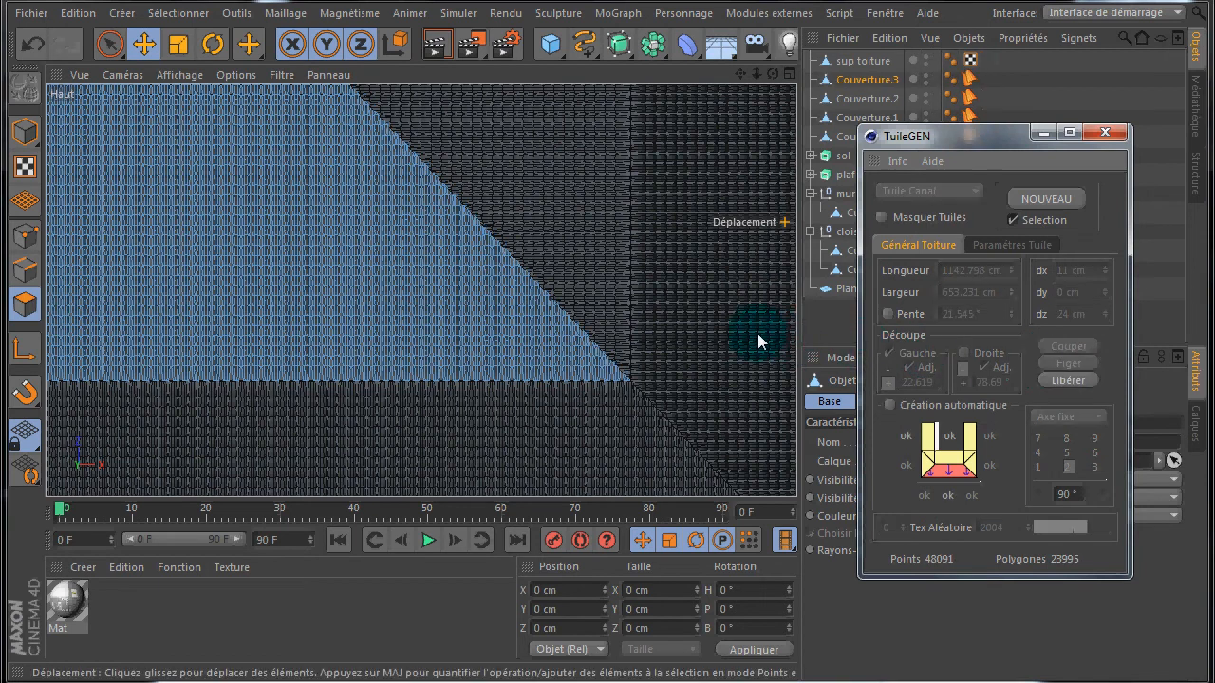
{"action": "left_click", "coordinate": [1105, 132]}
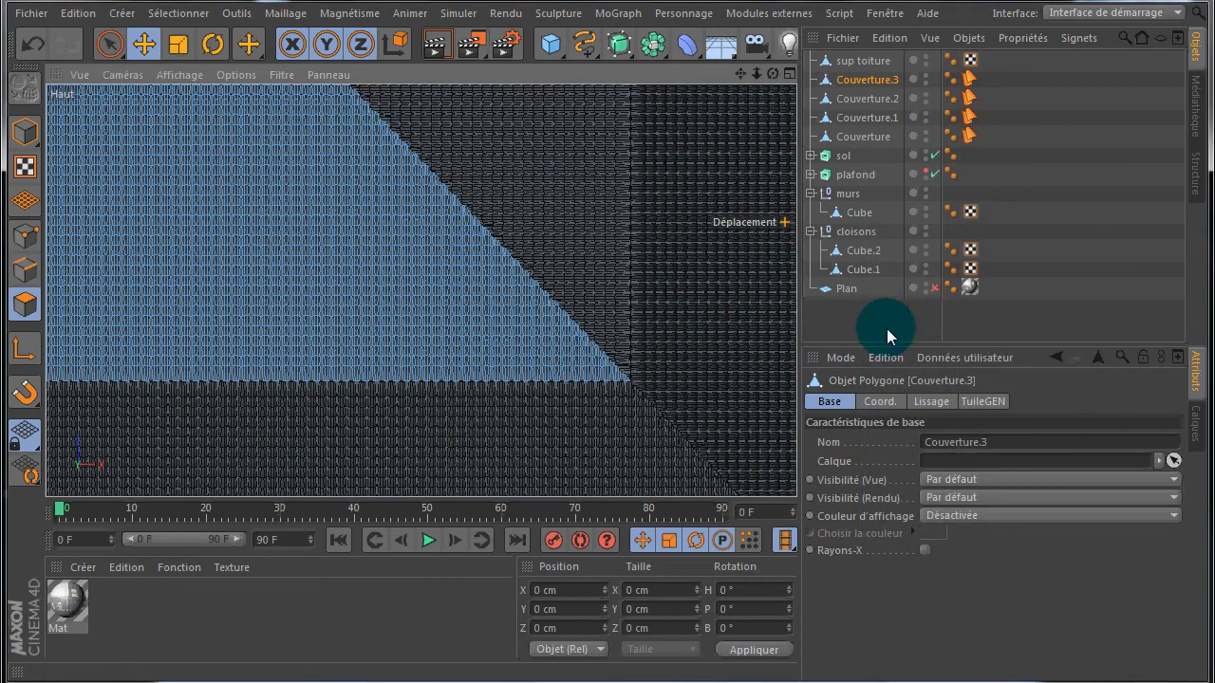
Step: Deselect everything and examine the fully tiled roof from above and in perspective
{"action": "left_click", "coordinate": [857, 304]}
{"action": "scroll", "coordinate": [652, 245], "scroll_direction": "down", "scroll_amount": 3}
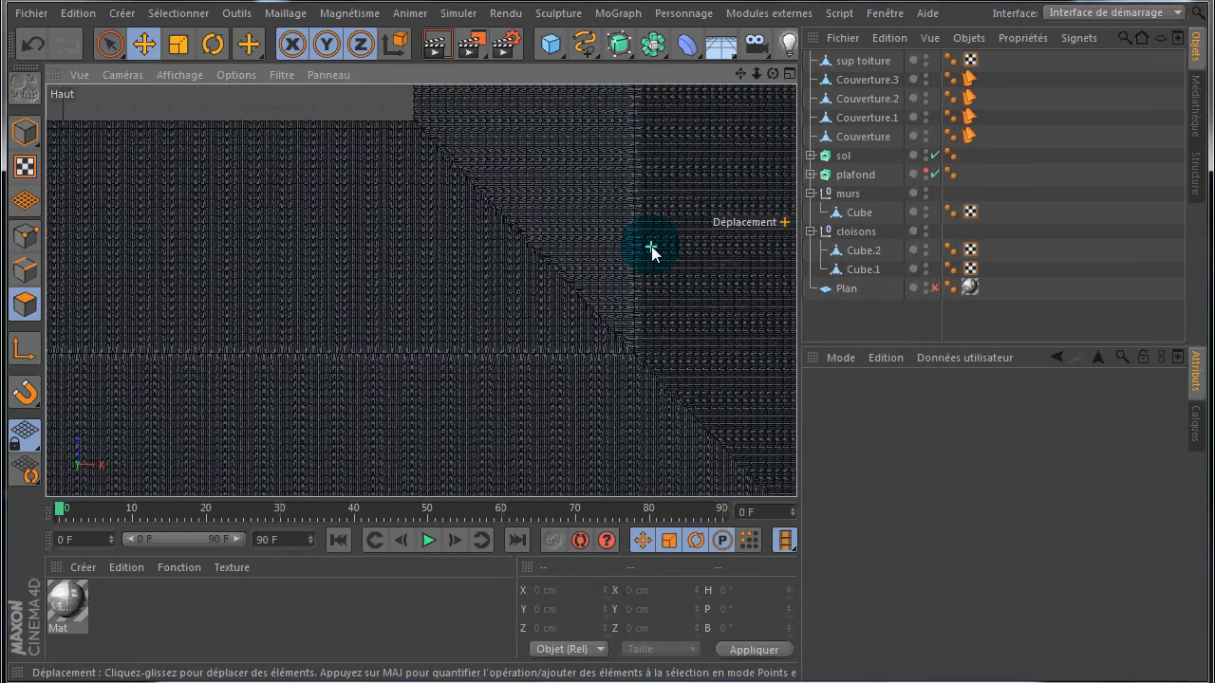
{"action": "mouse_move", "coordinate": [772, 76]}
{"action": "left_mouse_down"}
{"action": "mouse_move", "coordinate": [644, 318]}
{"action": "mouse_move", "coordinate": [607, 323]}
{"action": "mouse_move", "coordinate": [613, 347]}
{"action": "mouse_move", "coordinate": [569, 315]}
{"action": "mouse_move", "coordinate": [608, 330]}
{"action": "left_mouse_up"}
{"action": "middle_click", "coordinate": [182, 167]}
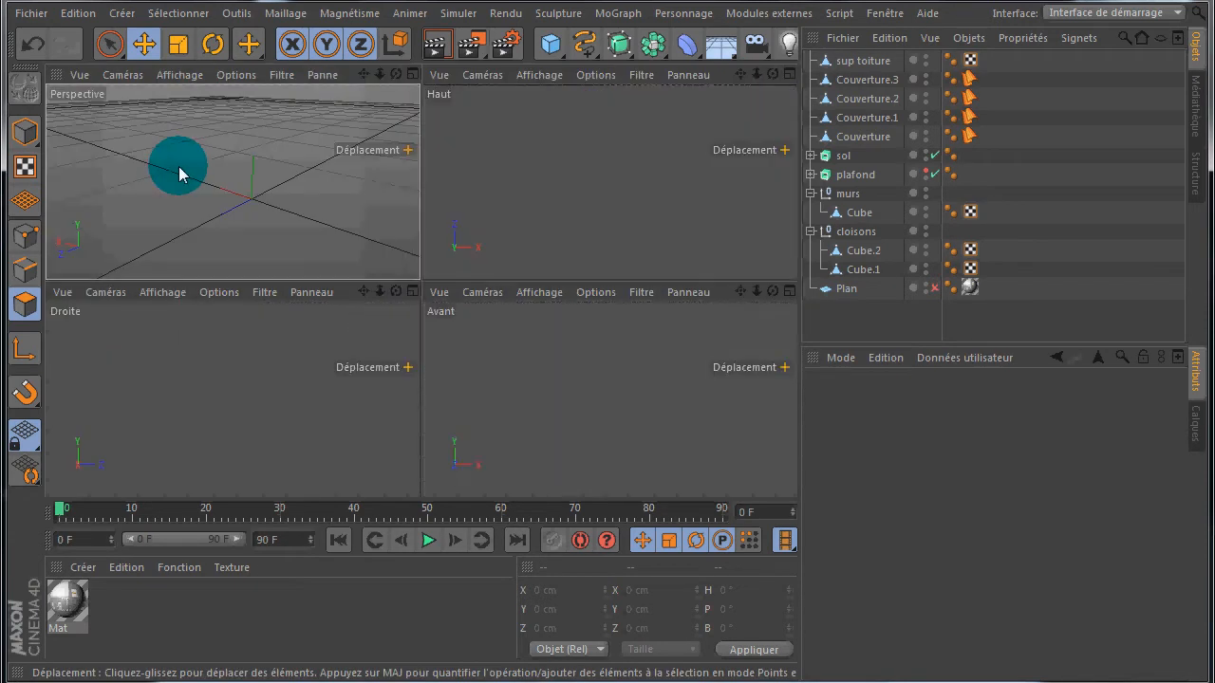
{"action": "middle_click", "coordinate": [179, 166]}
{"action": "scroll", "coordinate": [383, 237], "scroll_direction": "down", "scroll_amount": 4}
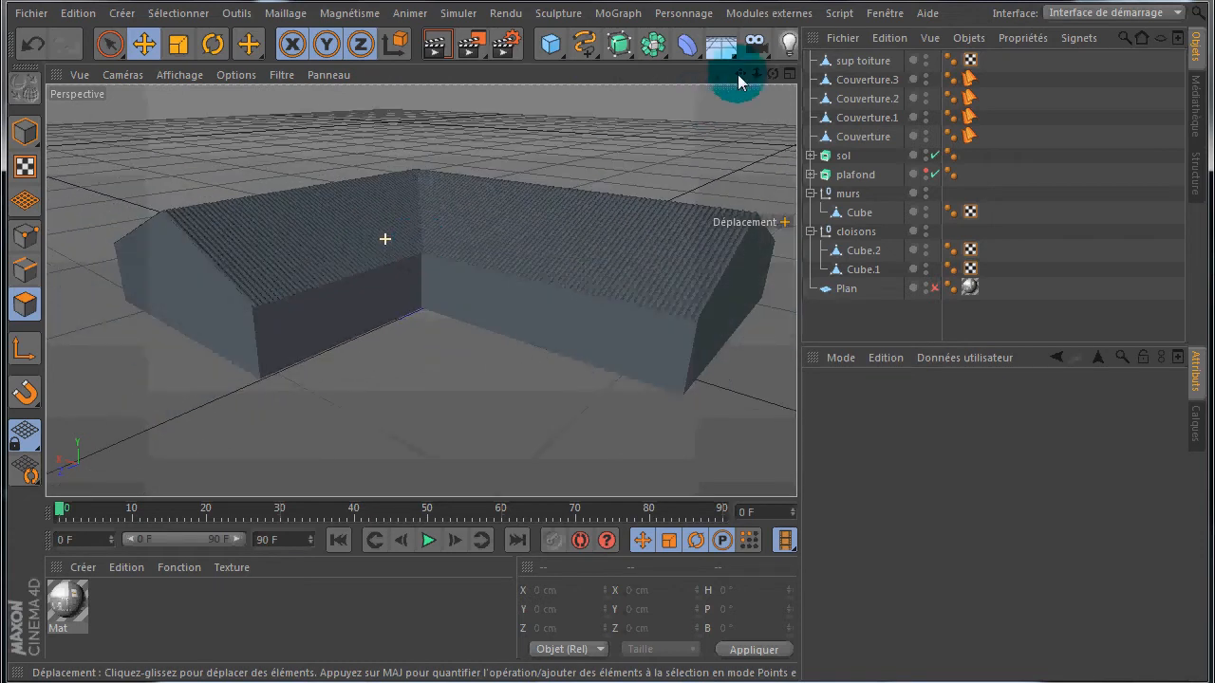
{"action": "left_click_drag", "start_coordinate": [743, 73], "coordinate": [607, 330]}
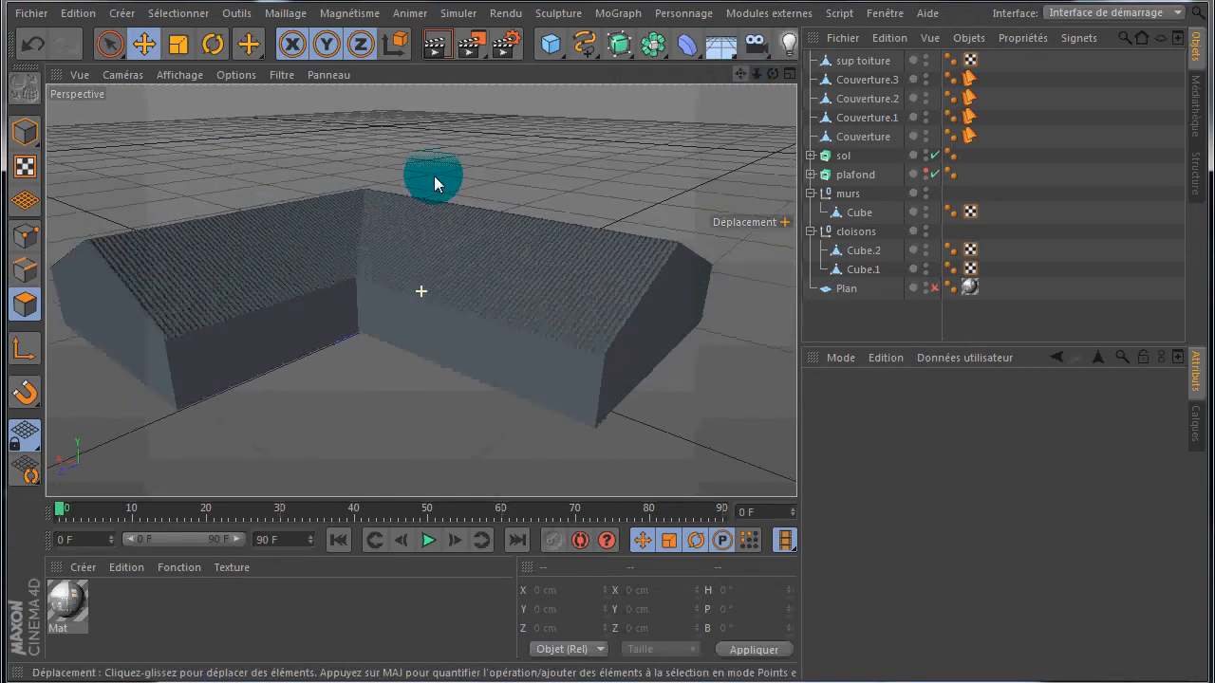
Step: Create a new material and set its colour to a terracotta orange, RGB 182, 107, 72
{"action": "double_click", "coordinate": [158, 603]}
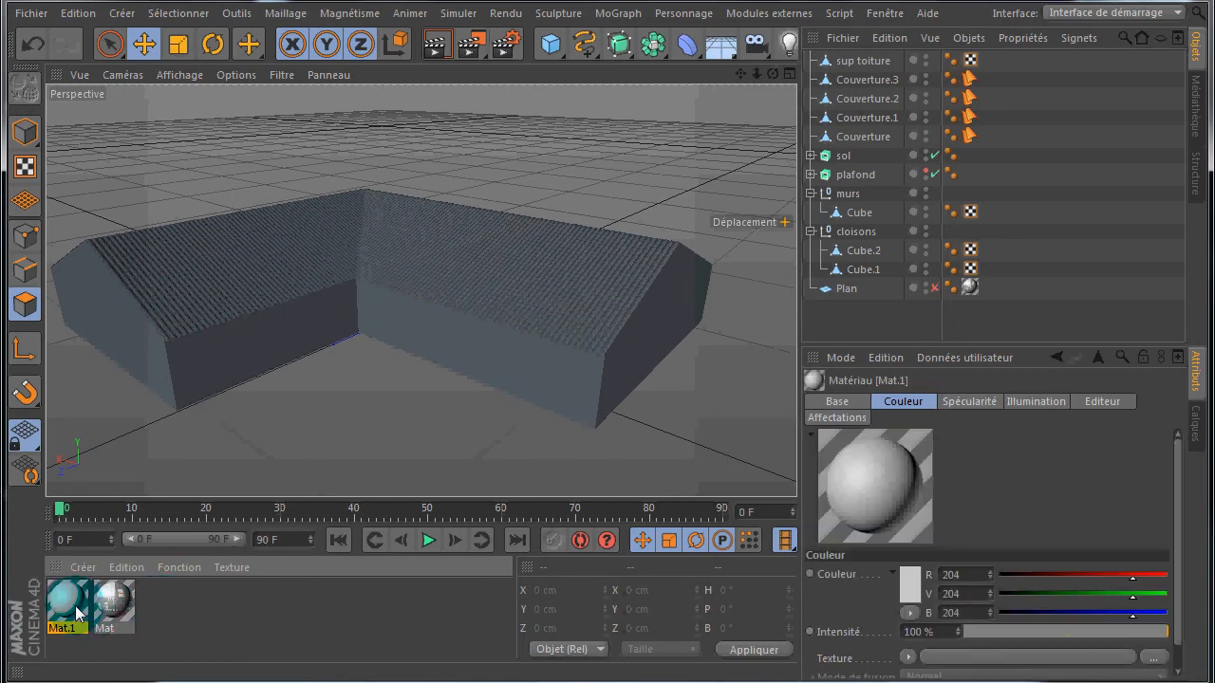
{"action": "double_click", "coordinate": [75, 605]}
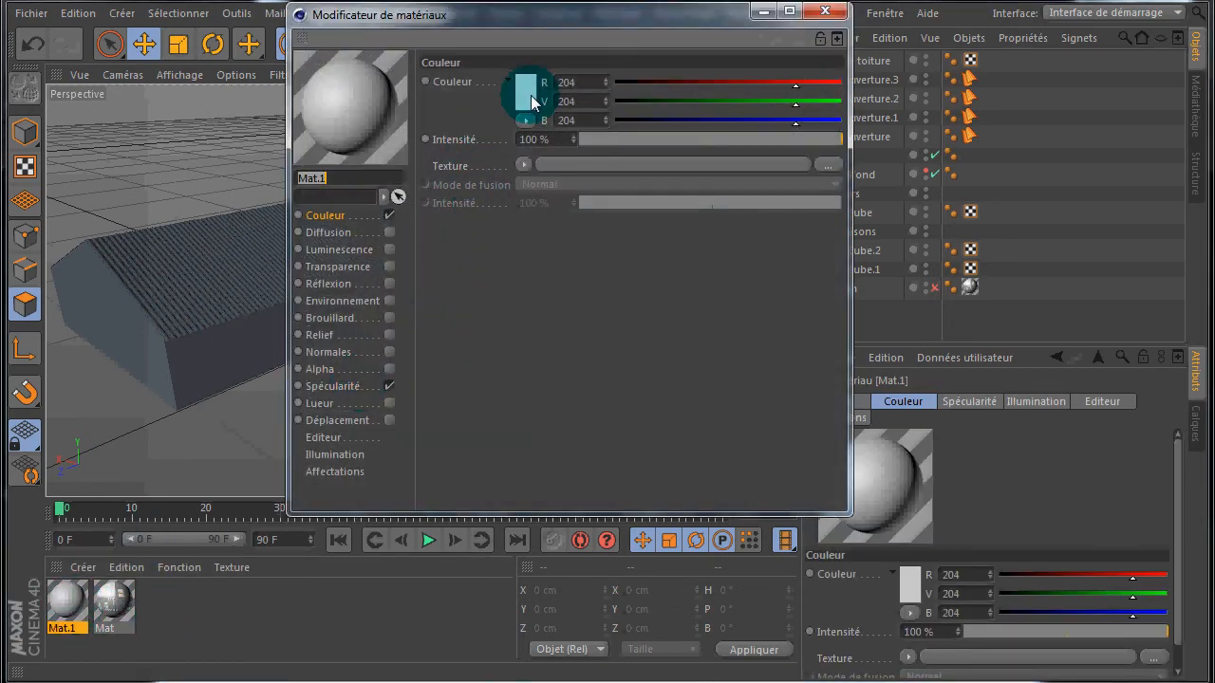
{"action": "left_click", "coordinate": [531, 95]}
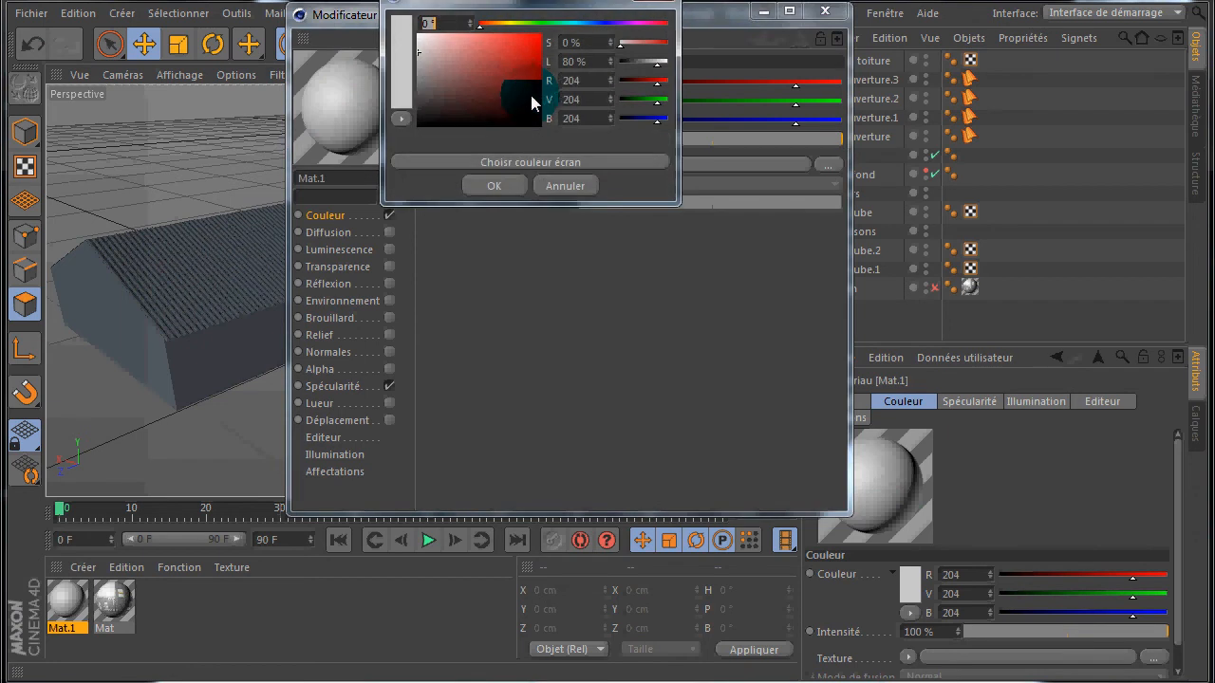
{"action": "left_click", "coordinate": [489, 24]}
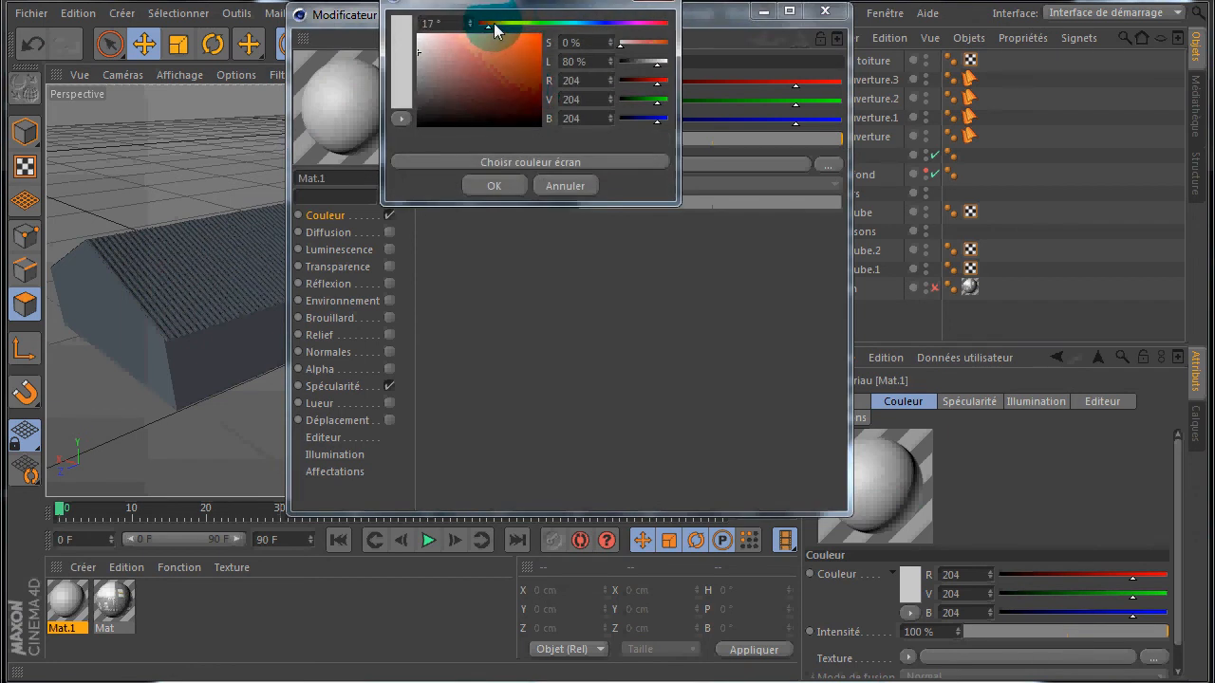
{"action": "left_click", "coordinate": [500, 74]}
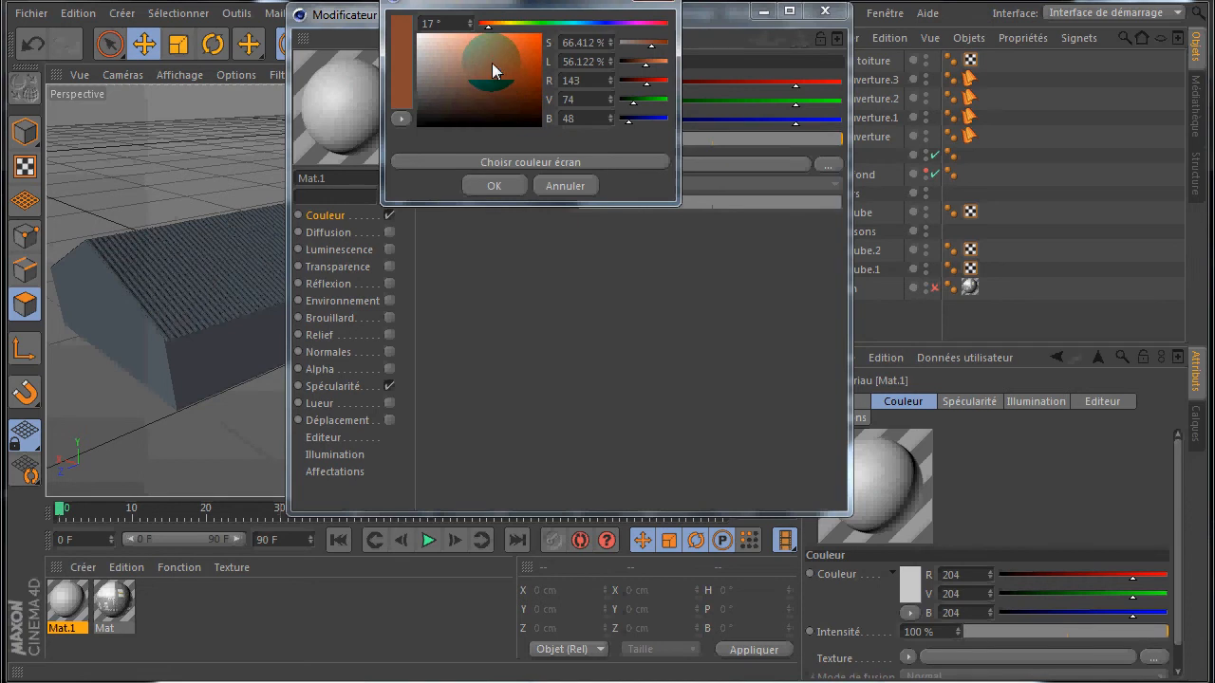
{"action": "left_click", "coordinate": [492, 65]}
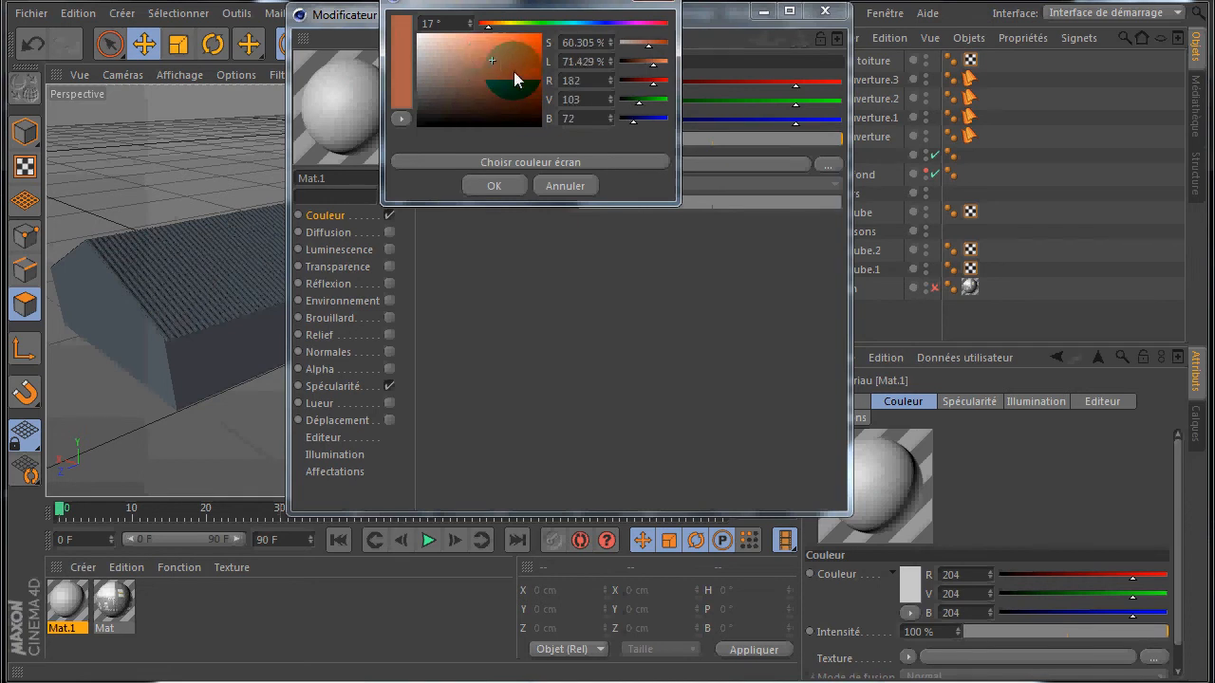
{"action": "left_click", "coordinate": [483, 24]}
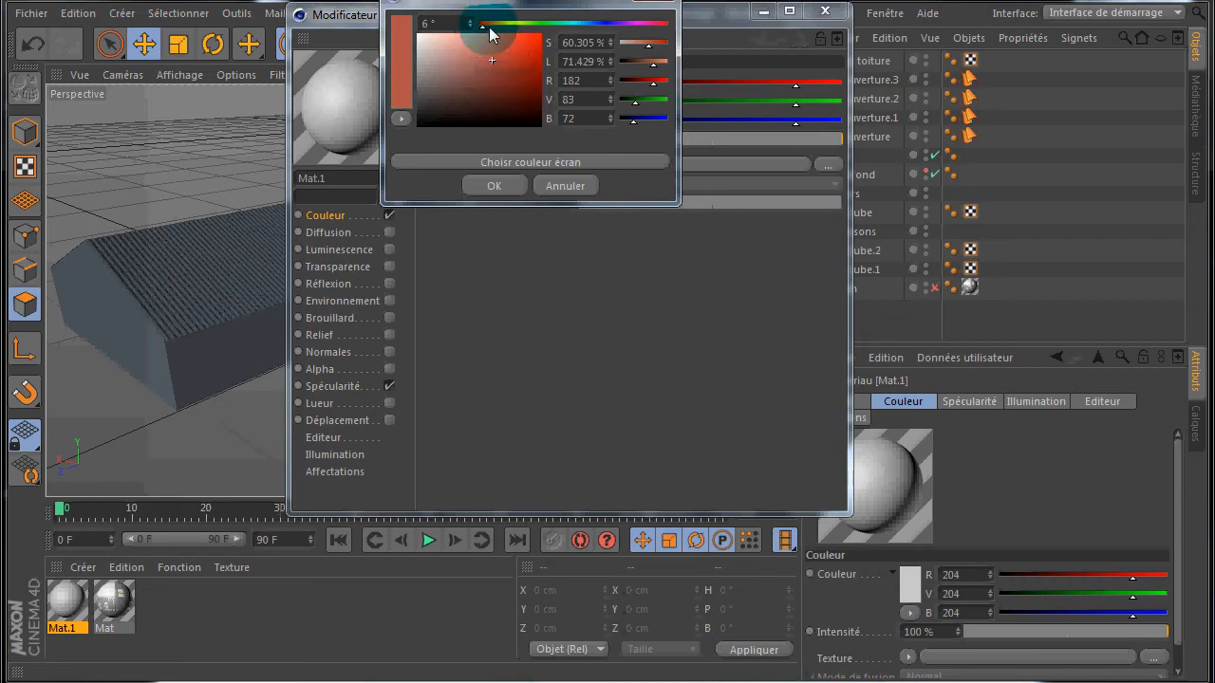
{"action": "left_click_drag", "start_coordinate": [482, 28], "coordinate": [489, 35]}
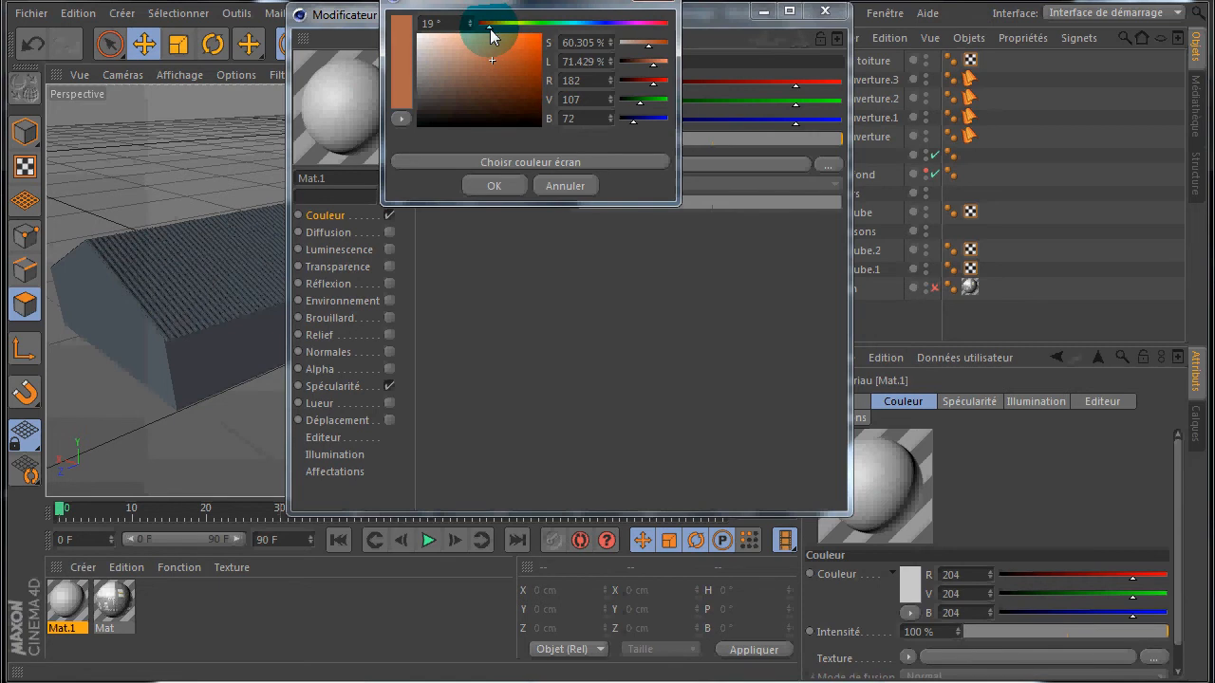
{"action": "left_click", "coordinate": [505, 185]}
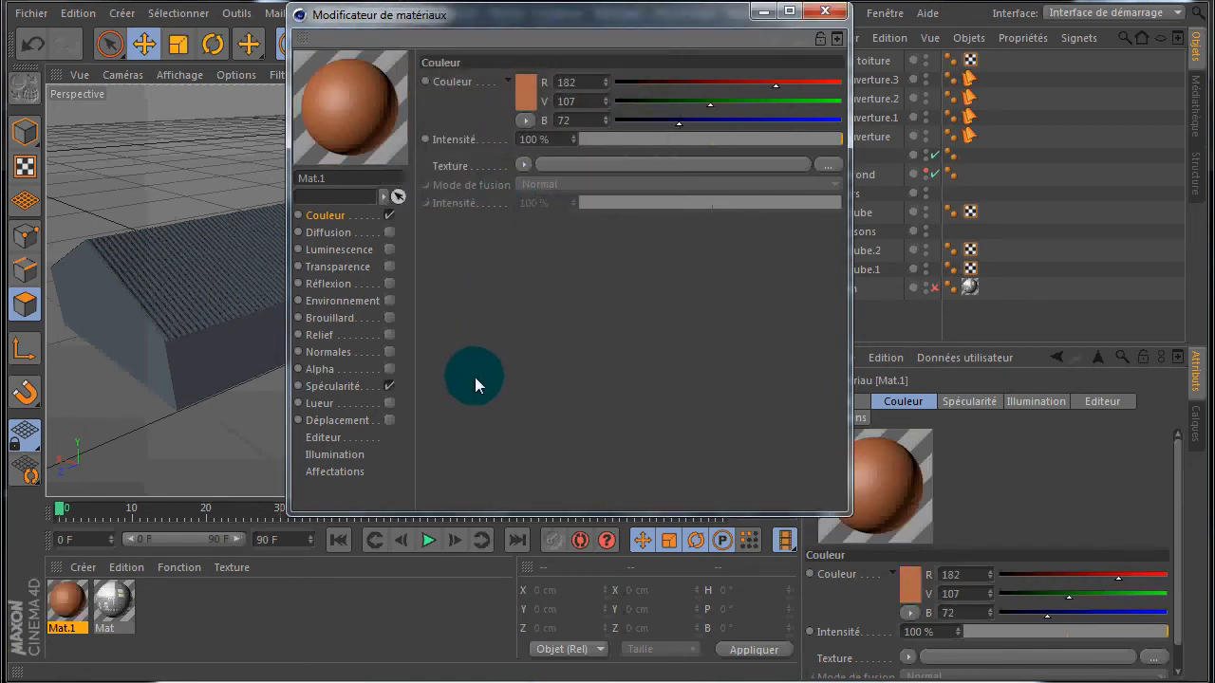
Step: Set the terracotta material's specular height (Hauteur) to 8 % and width (Largeur) to 75 %, and assign the material to sup toiture
{"action": "left_click", "coordinate": [333, 386]}
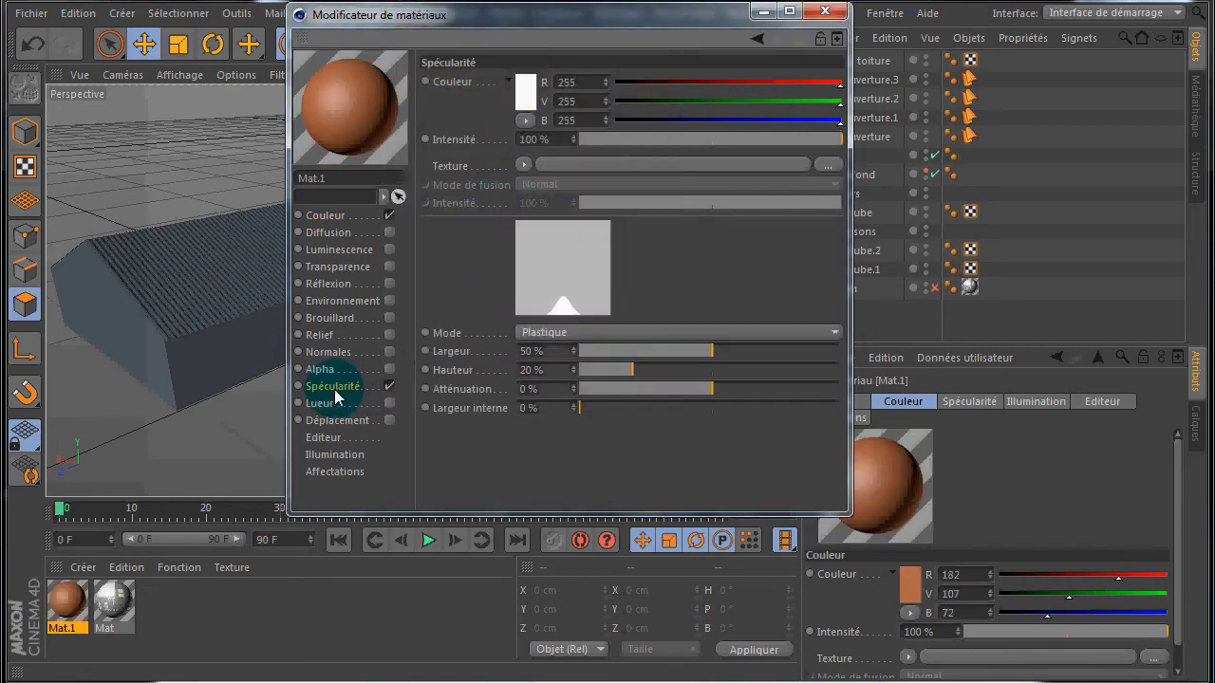
{"action": "left_click_drag", "start_coordinate": [634, 372], "coordinate": [600, 371]}
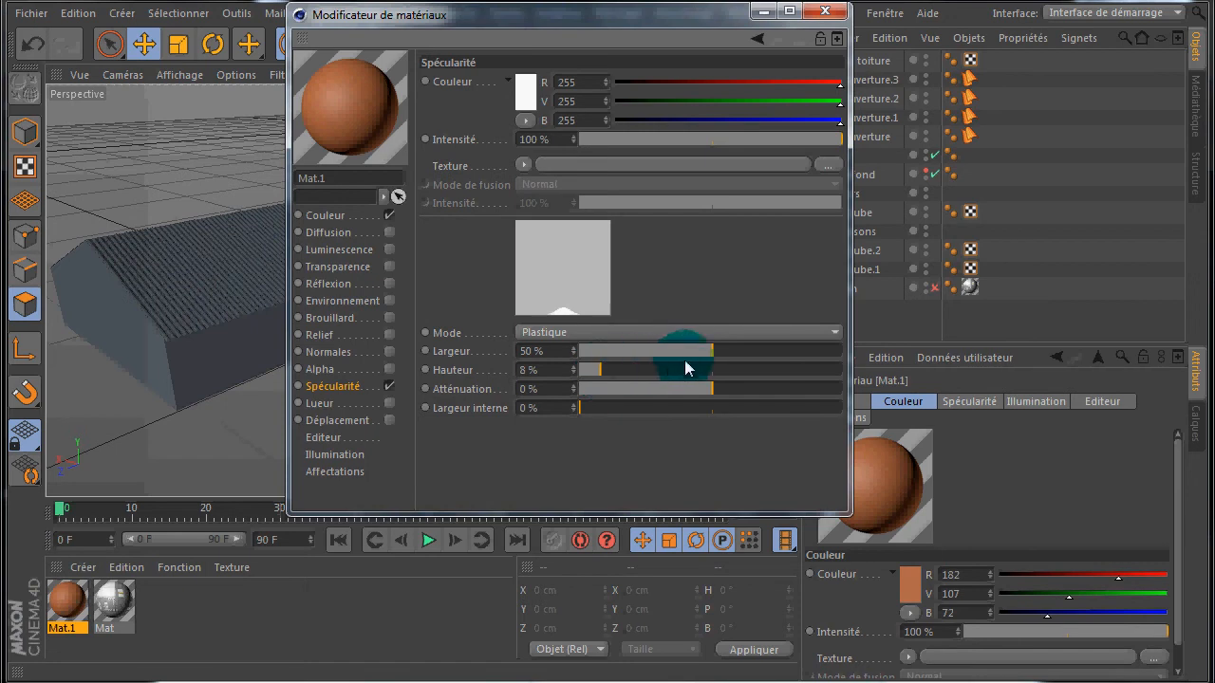
{"action": "left_click_drag", "start_coordinate": [709, 351], "coordinate": [779, 357]}
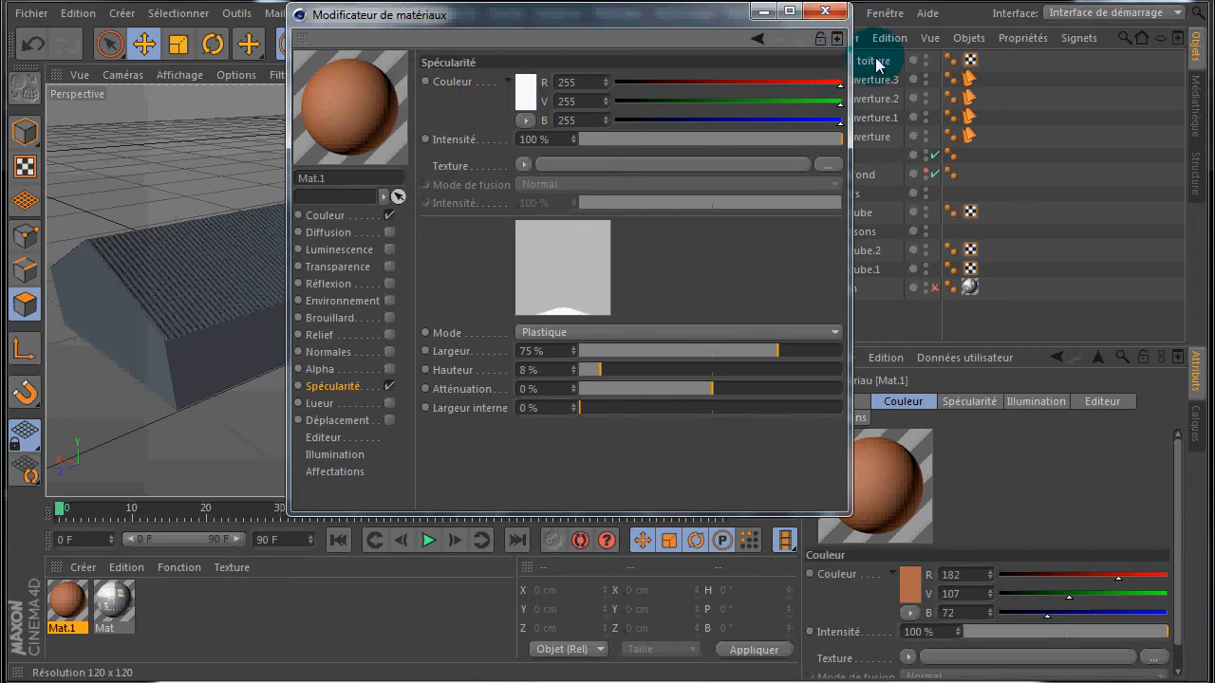
{"action": "left_click_drag", "start_coordinate": [877, 65], "coordinate": [877, 62]}
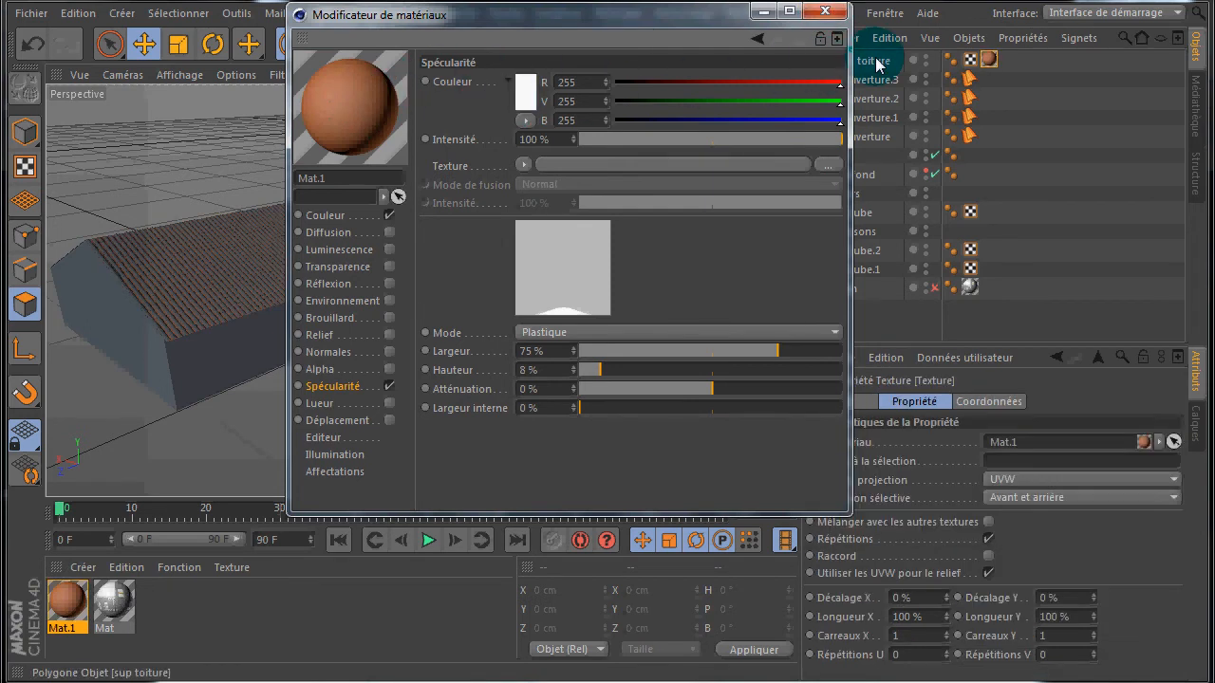
Step: Close the material settings and render the perspective view to preview the terracotta material on the roof
{"action": "left_click", "coordinate": [824, 13]}
{"action": "left_click", "coordinate": [436, 48]}
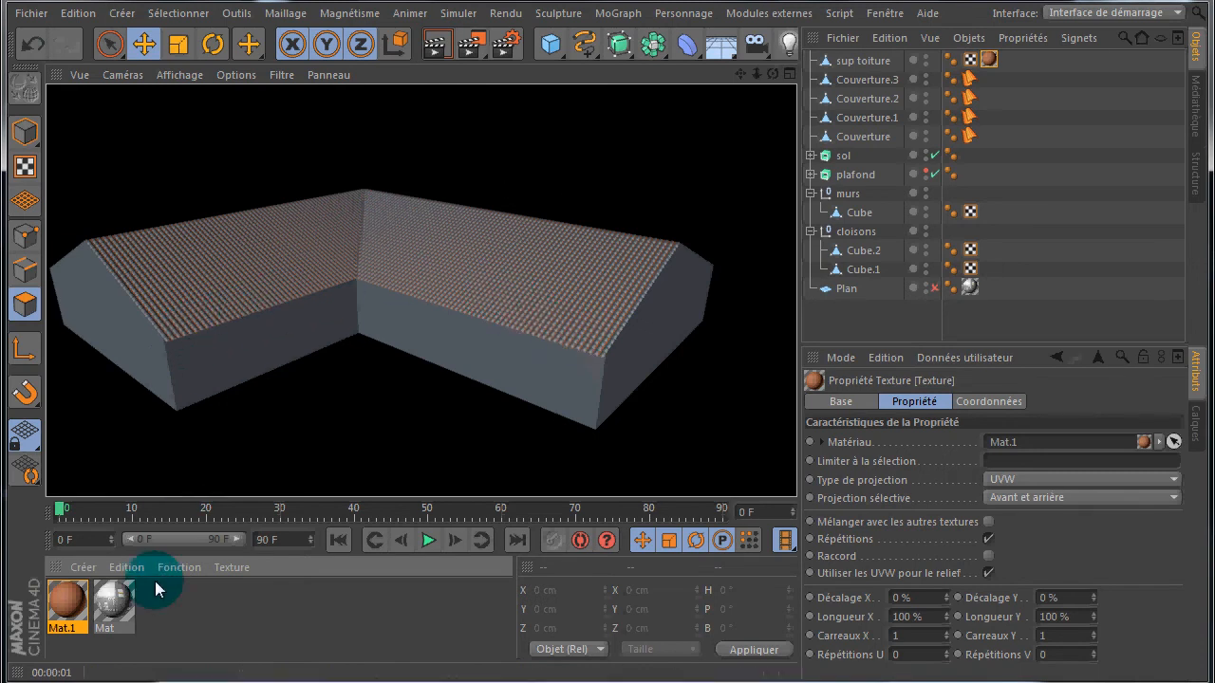
{"action": "double_click", "coordinate": [170, 611]}
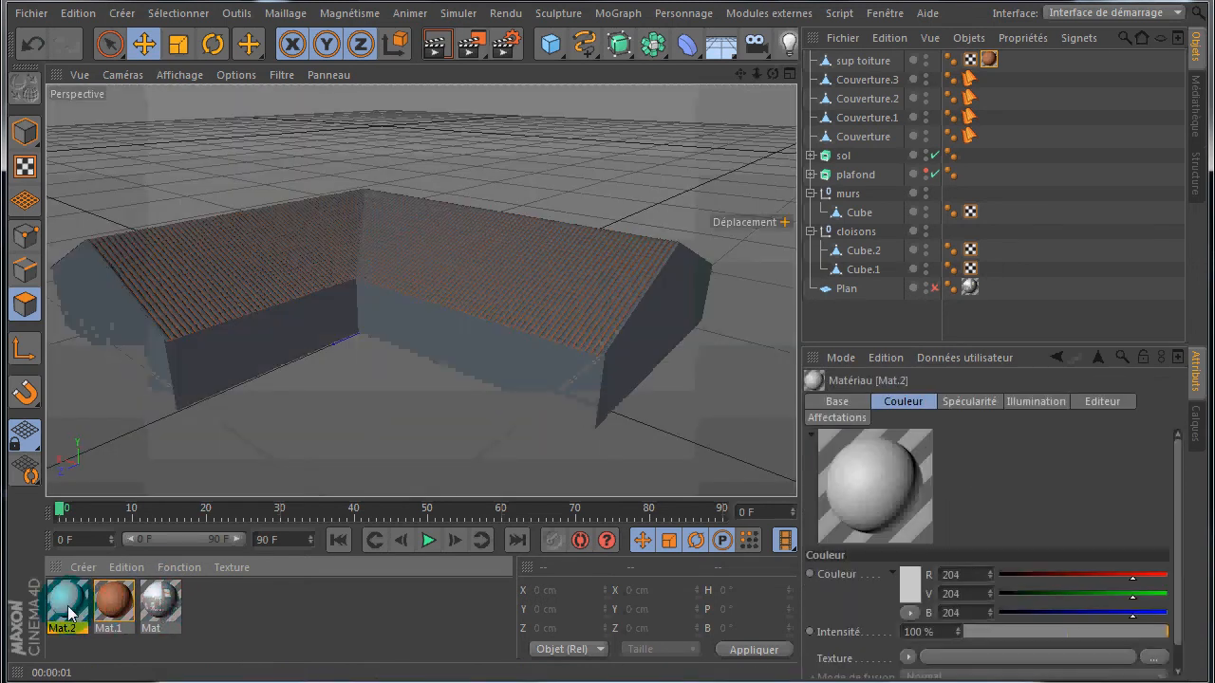
{"action": "double_click", "coordinate": [75, 610]}
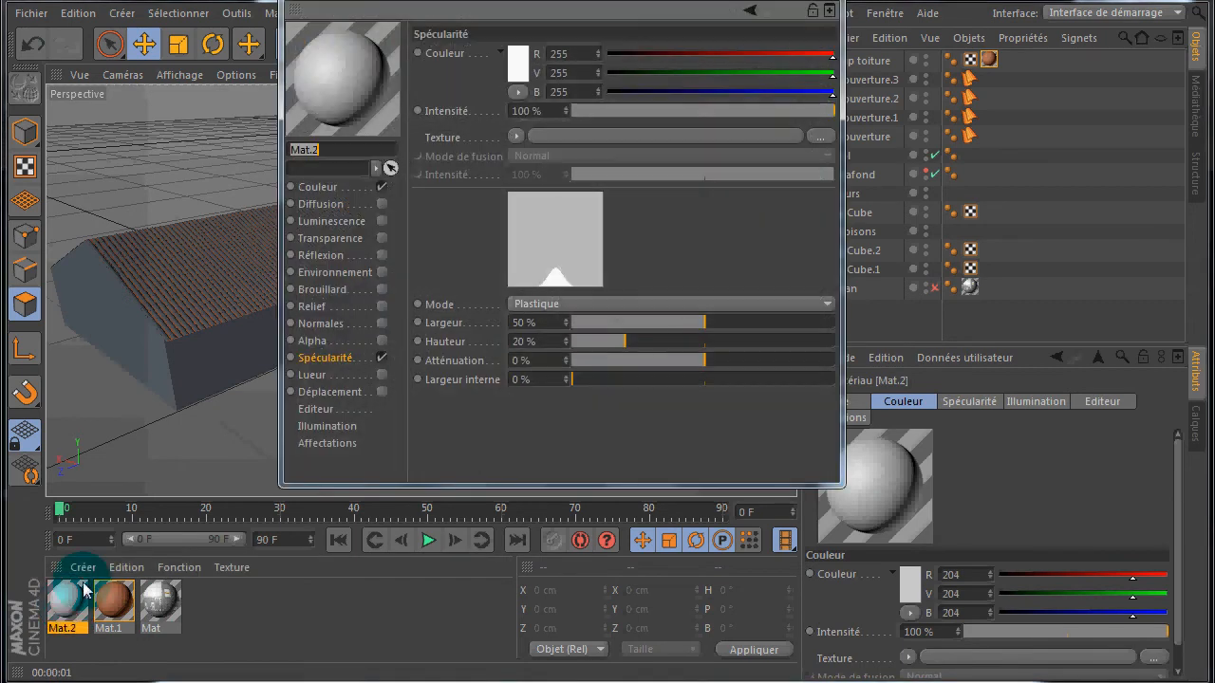
{"action": "left_click", "coordinate": [346, 187]}
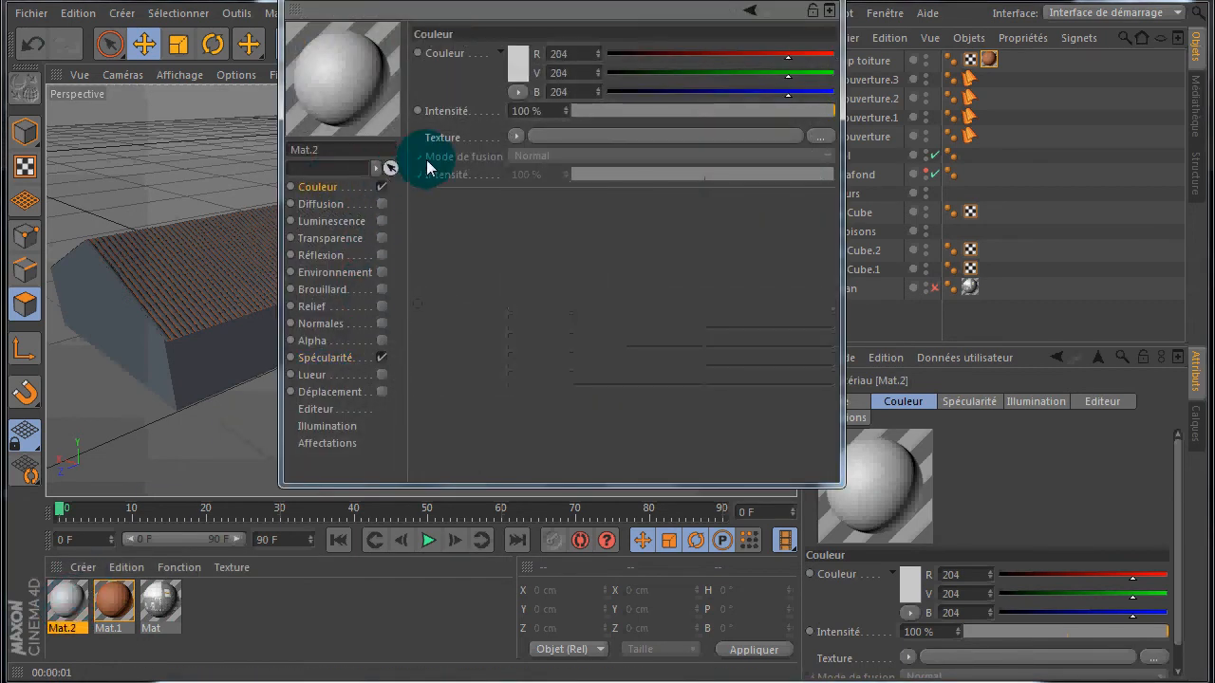
{"action": "left_click", "coordinate": [516, 65]}
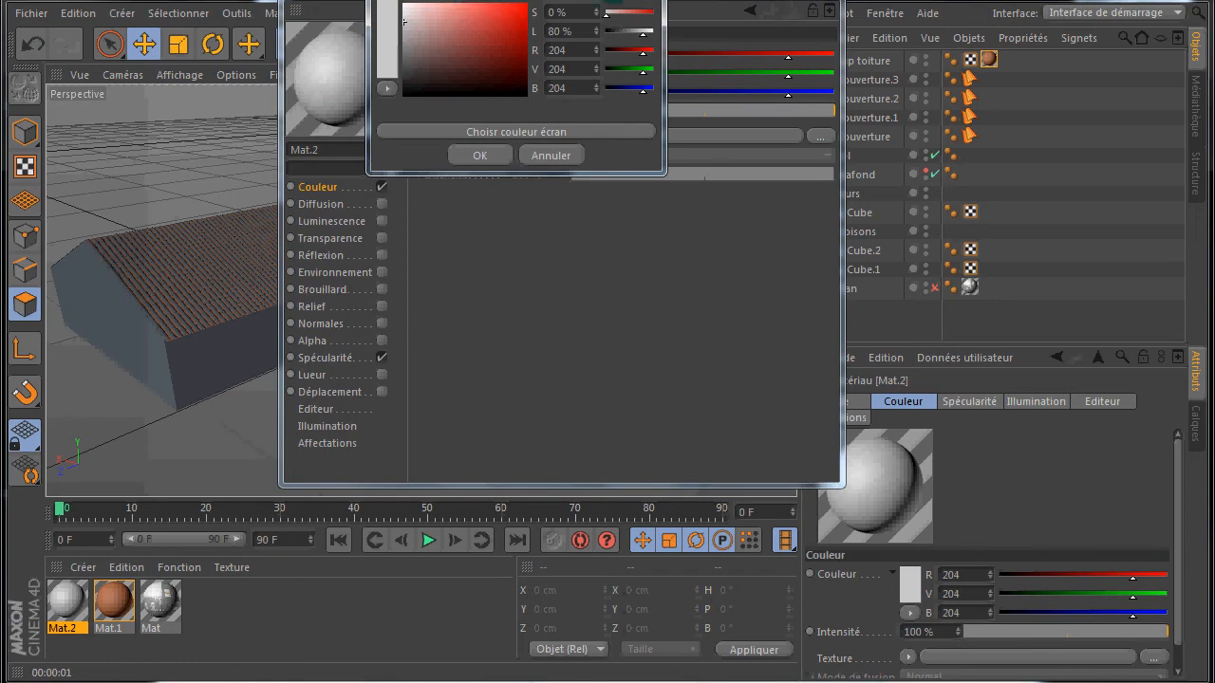
{"action": "left_click", "coordinate": [646, 3]}
{"action": "left_click", "coordinate": [809, 4]}
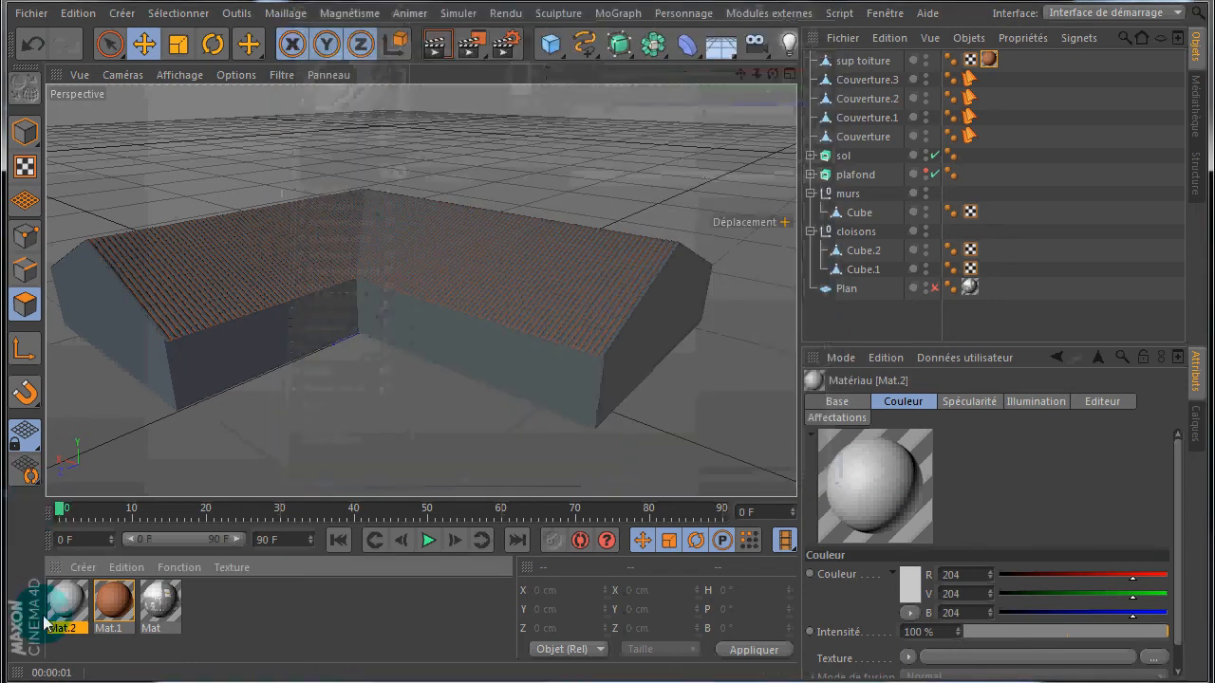
{"action": "key", "text": "Delete"}
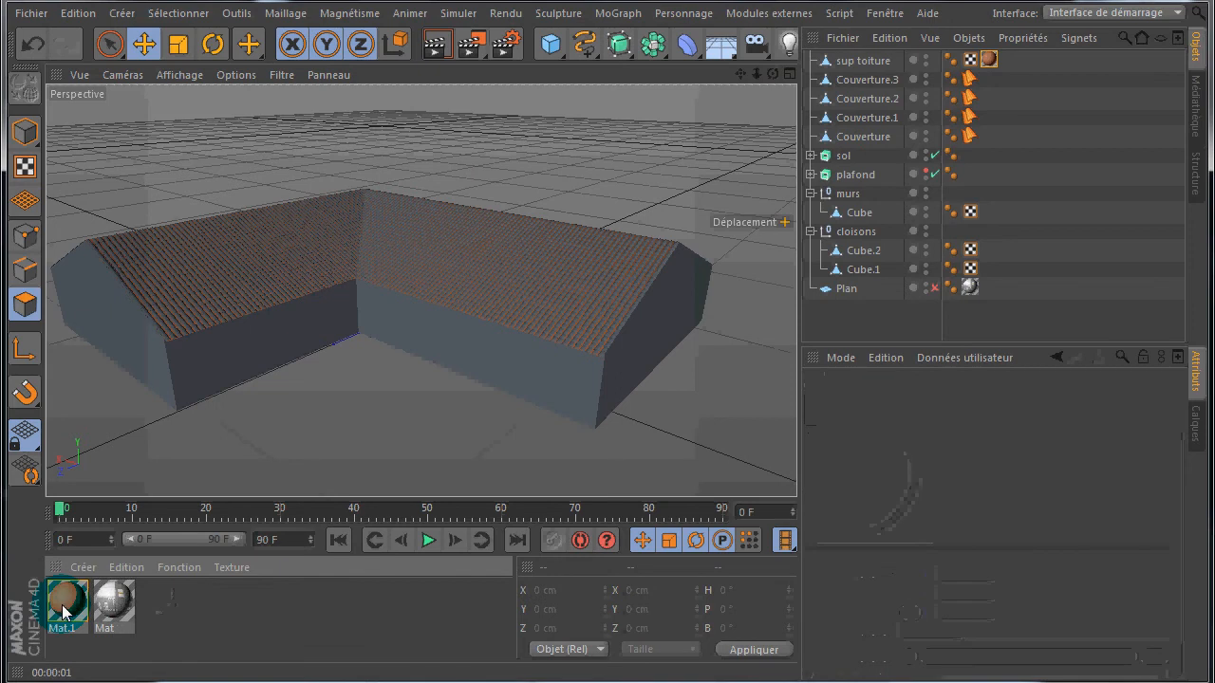
Step: Duplicate the terracotta material Mat.1 and set the copy's colour to a lighter orange, RGB 210, 131, 94
{"action": "left_click_drag", "start_coordinate": [62, 605], "coordinate": [181, 604], "text": "ctrl"}
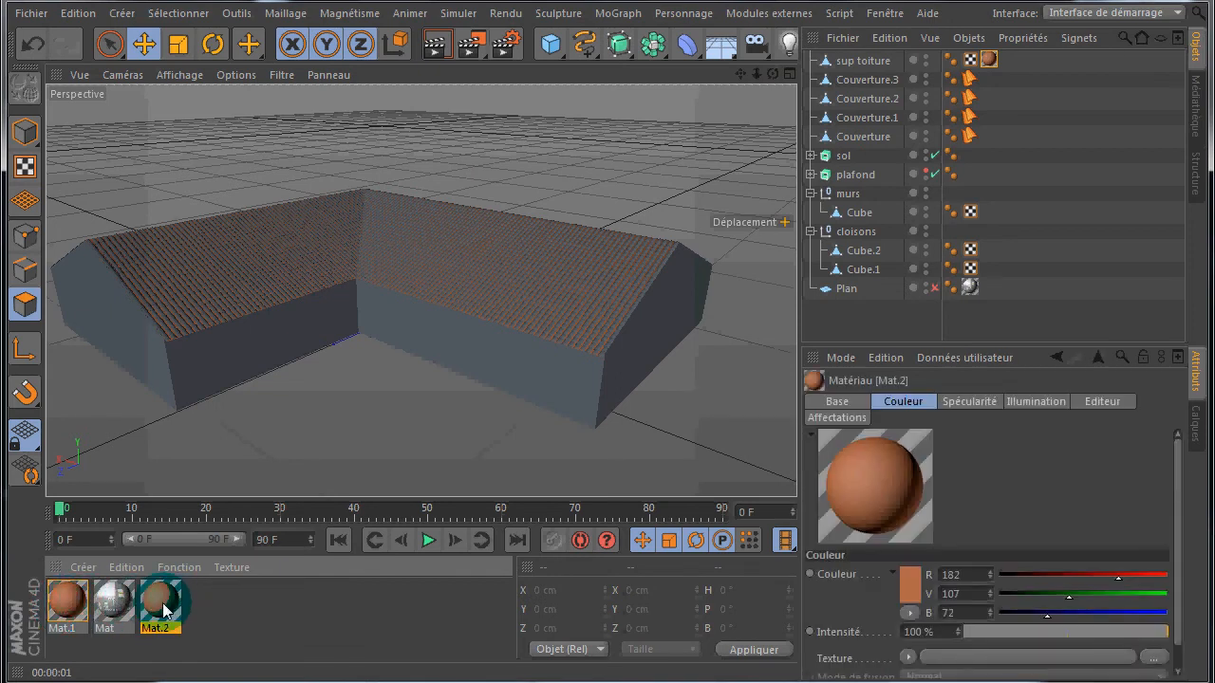
{"action": "double_click", "coordinate": [163, 603]}
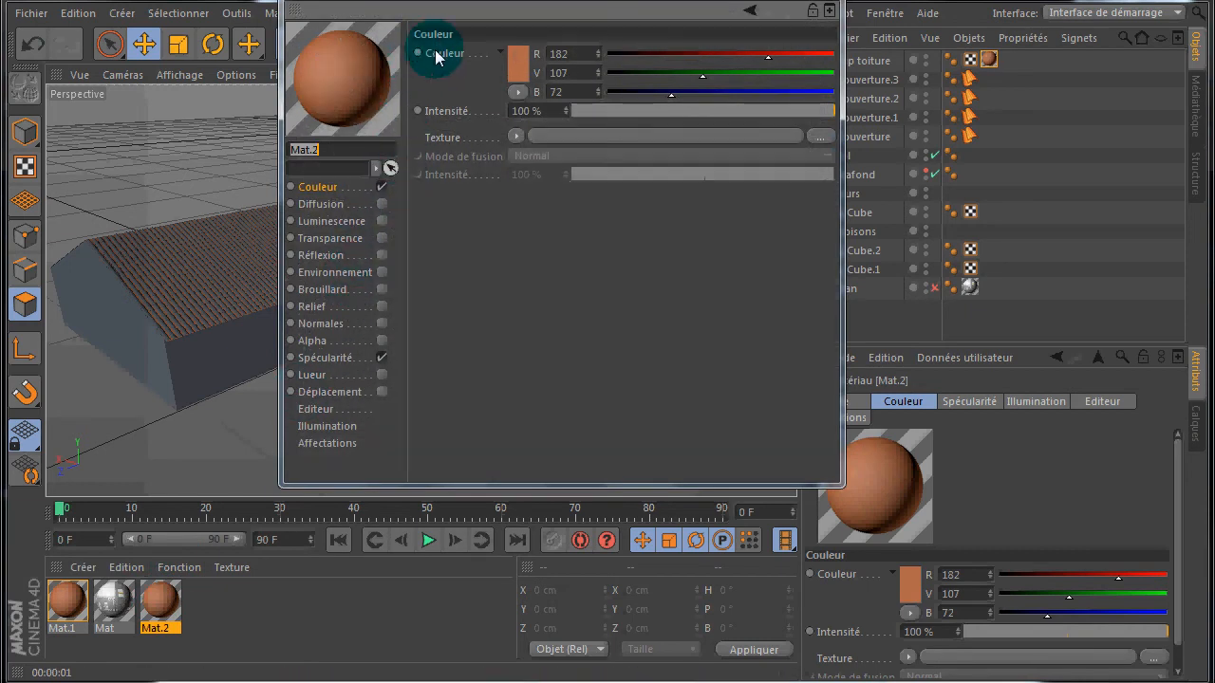
{"action": "left_click", "coordinate": [515, 61]}
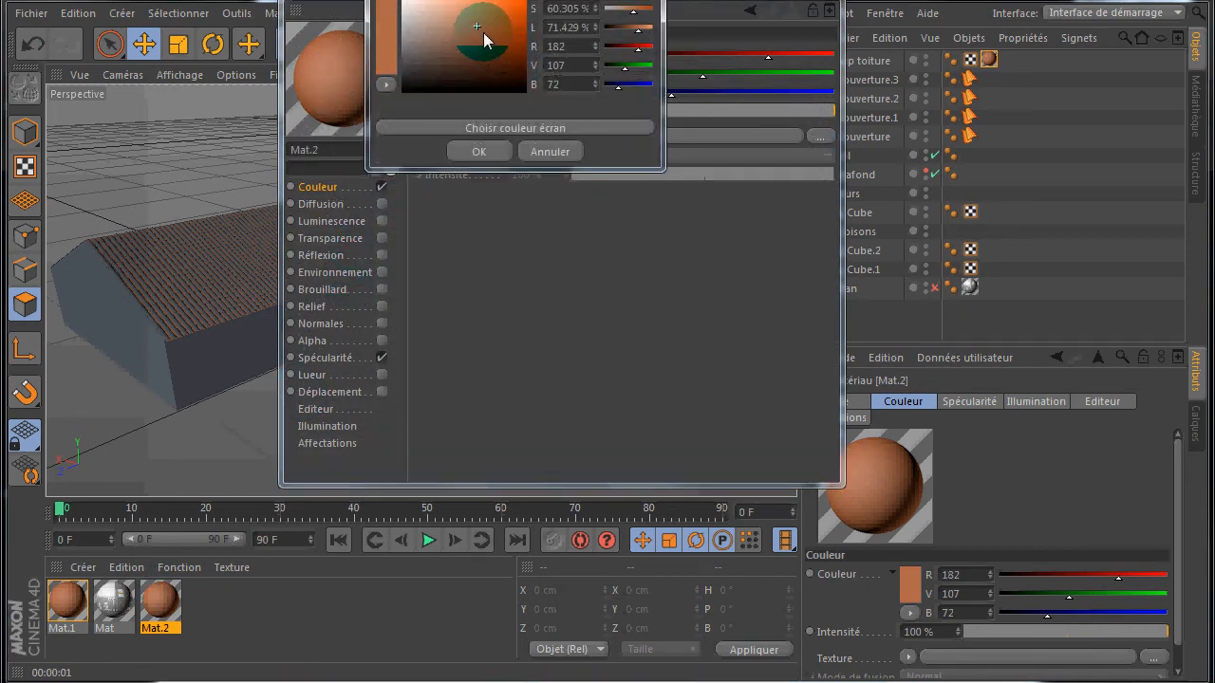
{"action": "left_click_drag", "start_coordinate": [488, 42], "coordinate": [474, 24]}
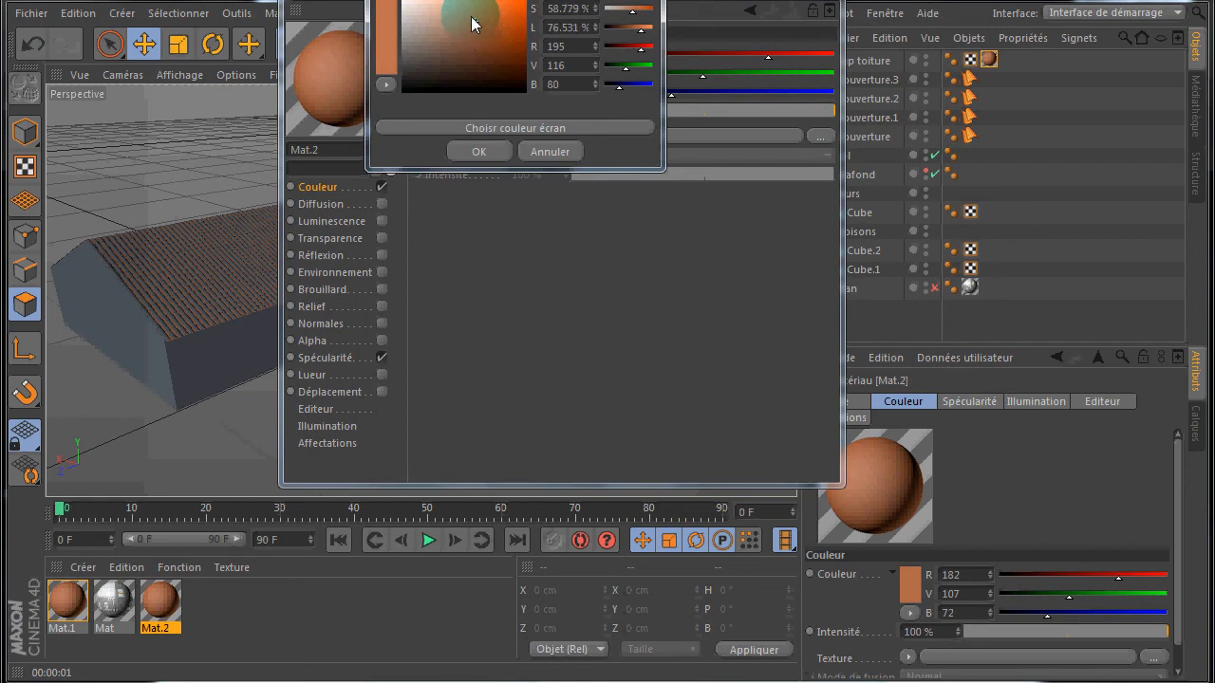
{"action": "left_click", "coordinate": [479, 152]}
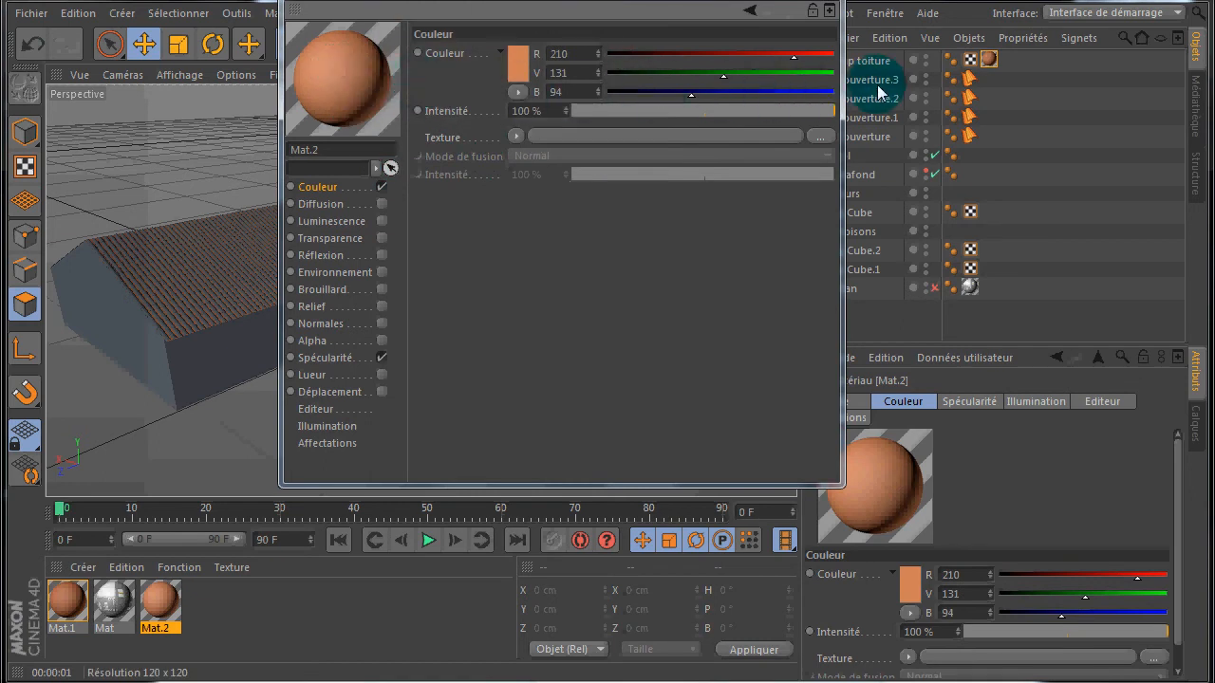
Step: Assign Mat.2 to all four Couverture objects and render the perspective view
{"action": "left_click_drag", "start_coordinate": [883, 84], "coordinate": [885, 83]}
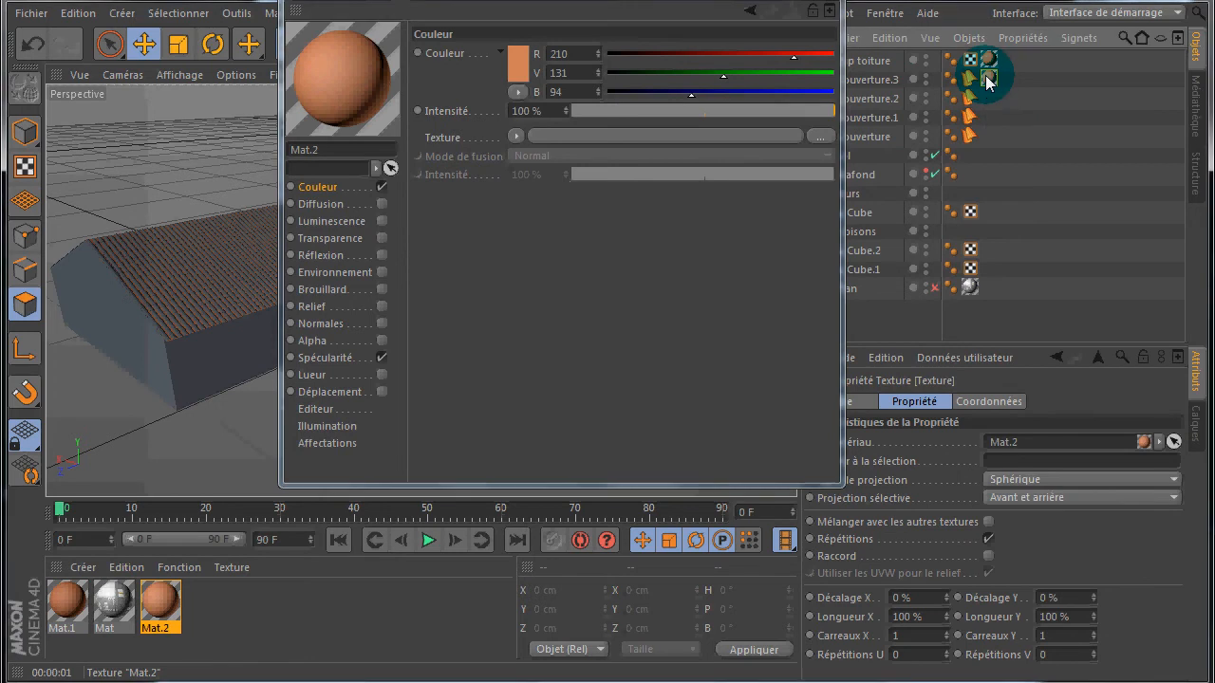
{"action": "left_click_drag", "start_coordinate": [989, 98], "coordinate": [993, 135], "text": "ctrl"}
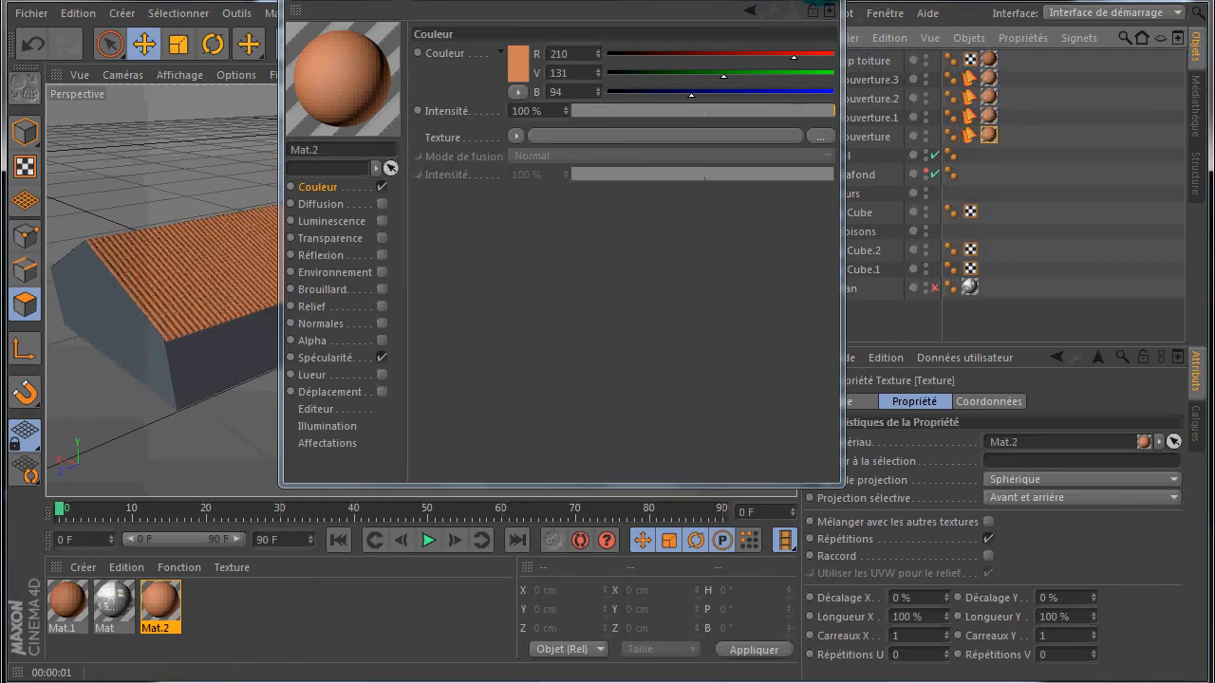
{"action": "left_click", "coordinate": [821, 2]}
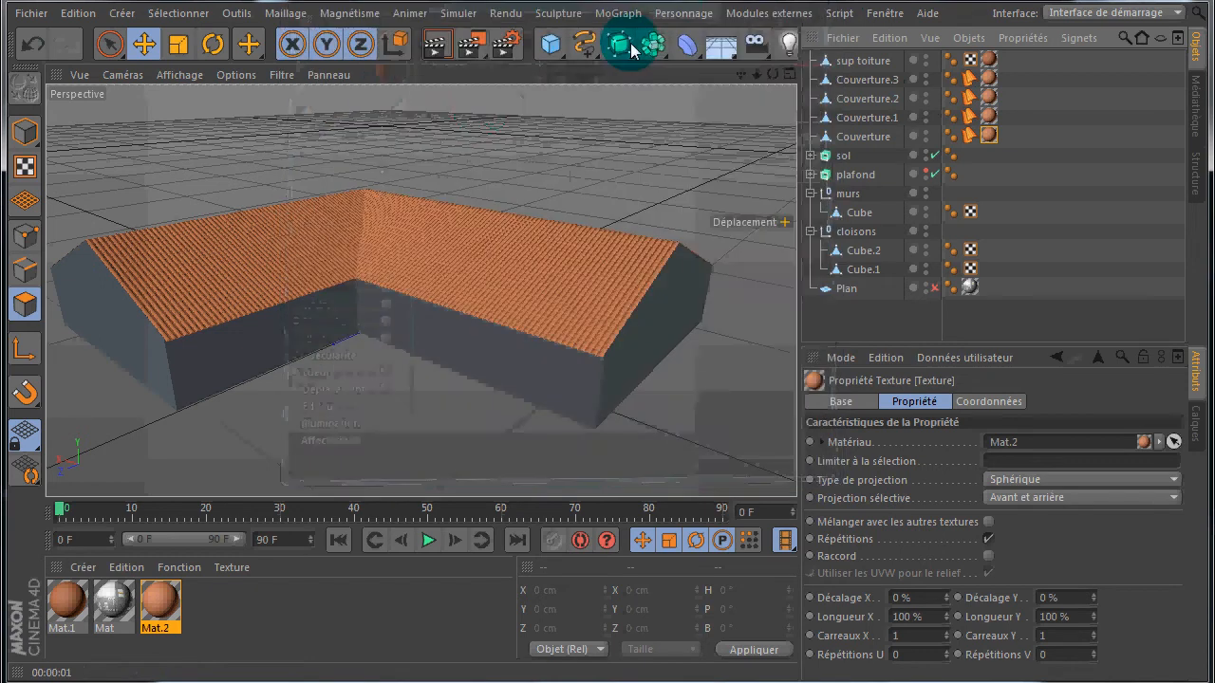
{"action": "left_click", "coordinate": [438, 48]}
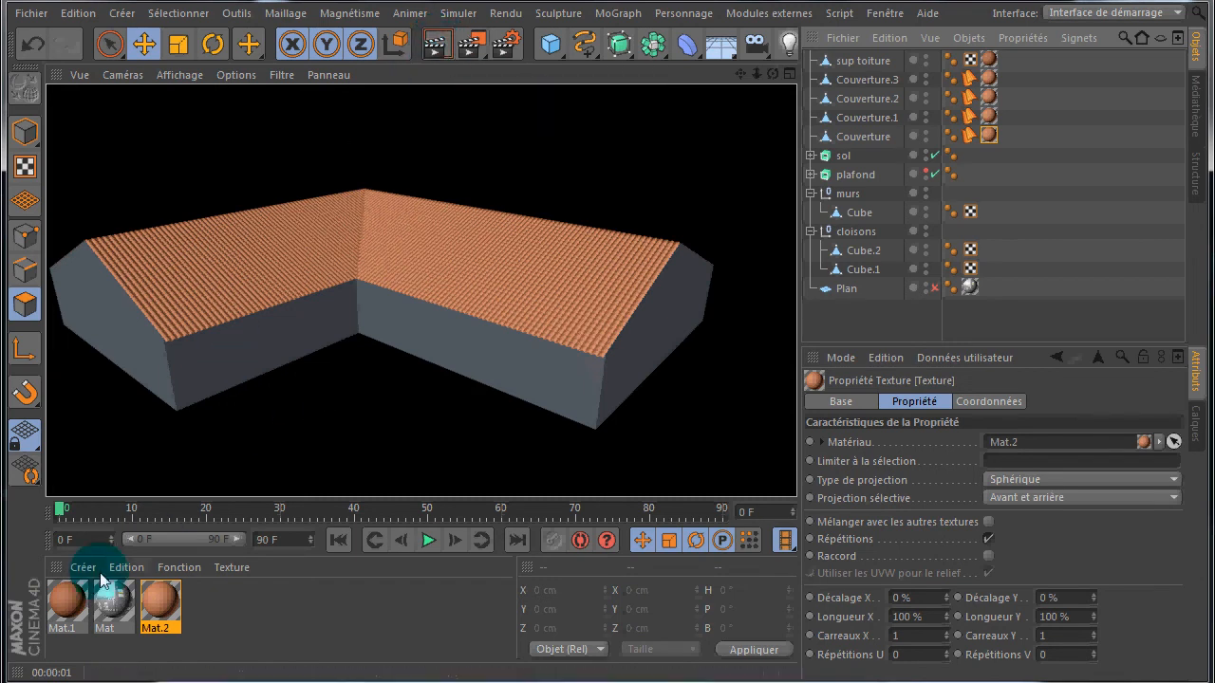
Step: Darken Mat.2's colour to a reddish brown, RGB 132, 68, 42, and render the perspective view again
{"action": "left_click", "coordinate": [161, 612]}
{"action": "double_click", "coordinate": [161, 613]}
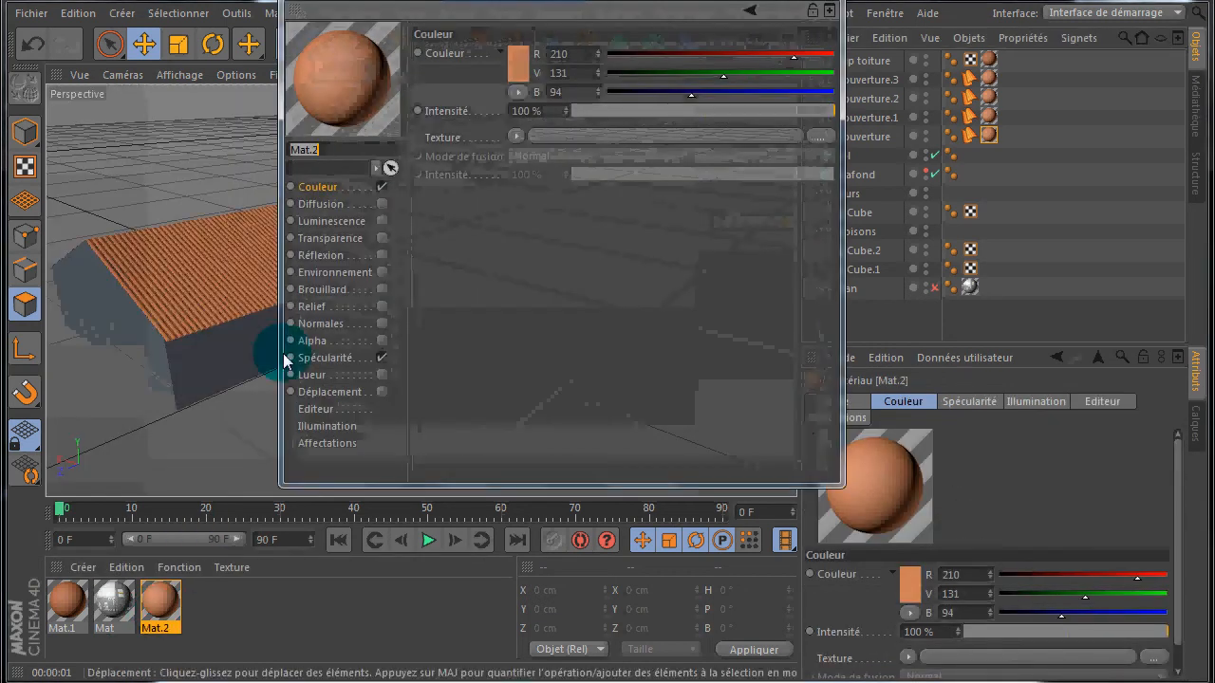
{"action": "left_click", "coordinate": [525, 62]}
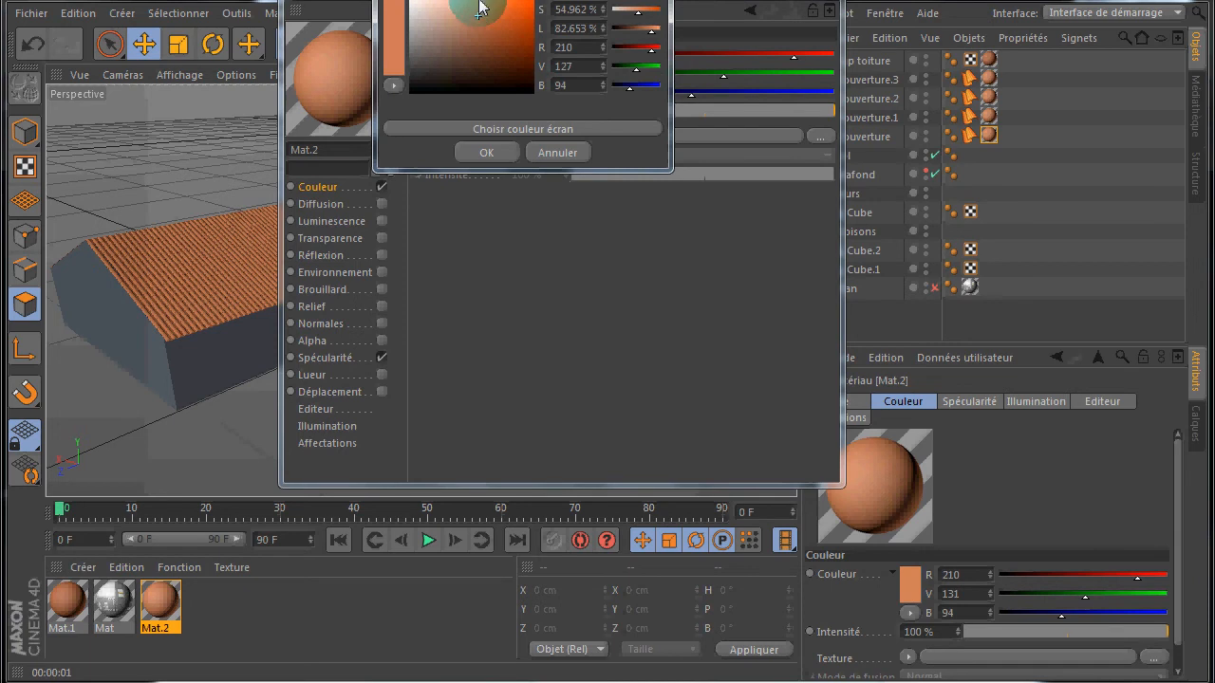
{"action": "left_click_drag", "start_coordinate": [484, 29], "coordinate": [494, 47]}
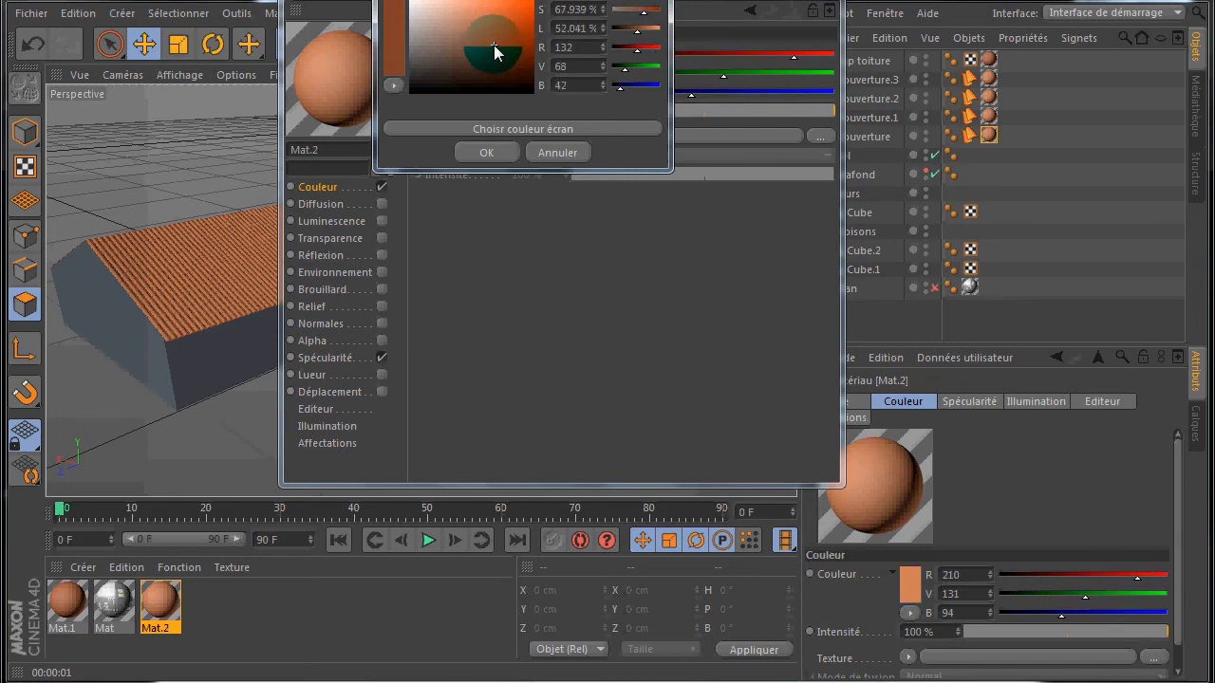
{"action": "left_click", "coordinate": [503, 153]}
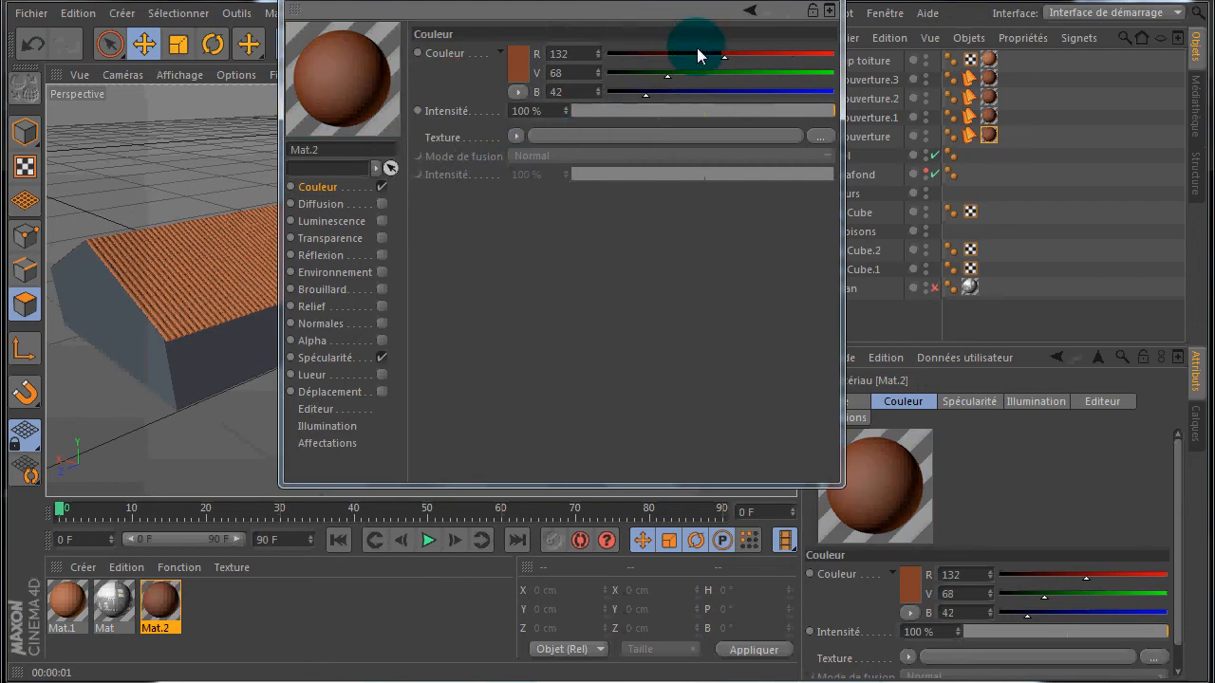
{"action": "left_click", "coordinate": [828, 9]}
{"action": "left_click", "coordinate": [442, 52]}
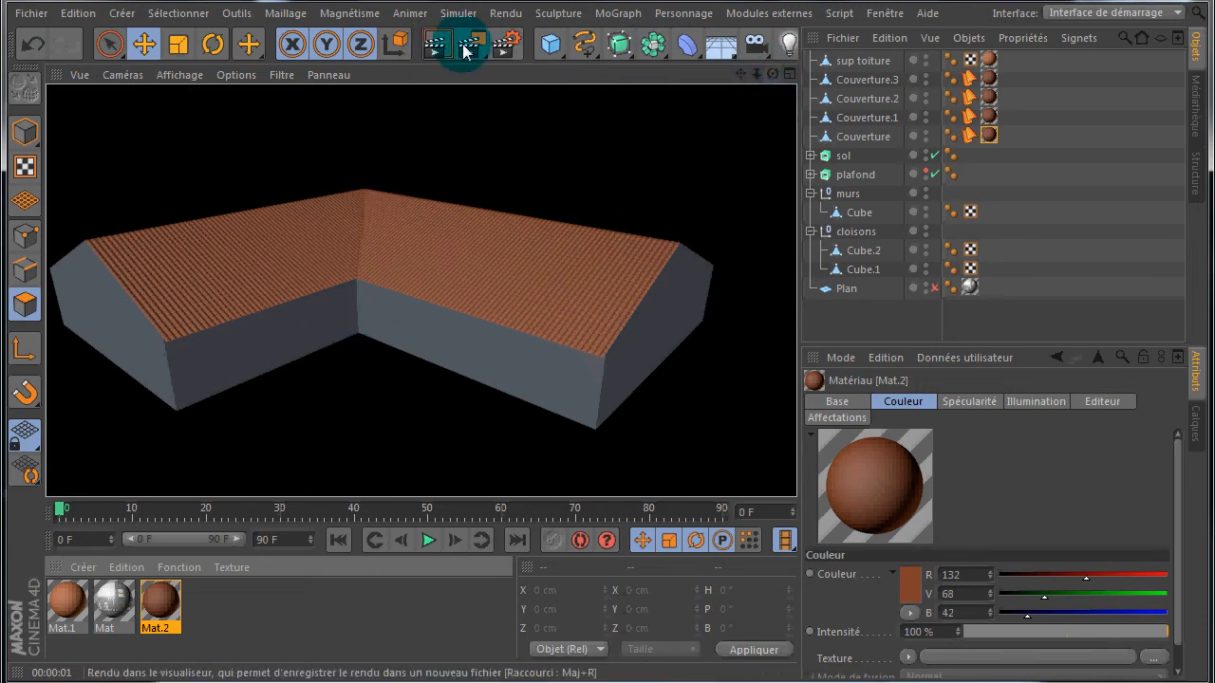
Step: Group sup toiture and the four Couverture objects under a null object and name the group toiture
{"action": "left_click", "coordinate": [869, 60]}
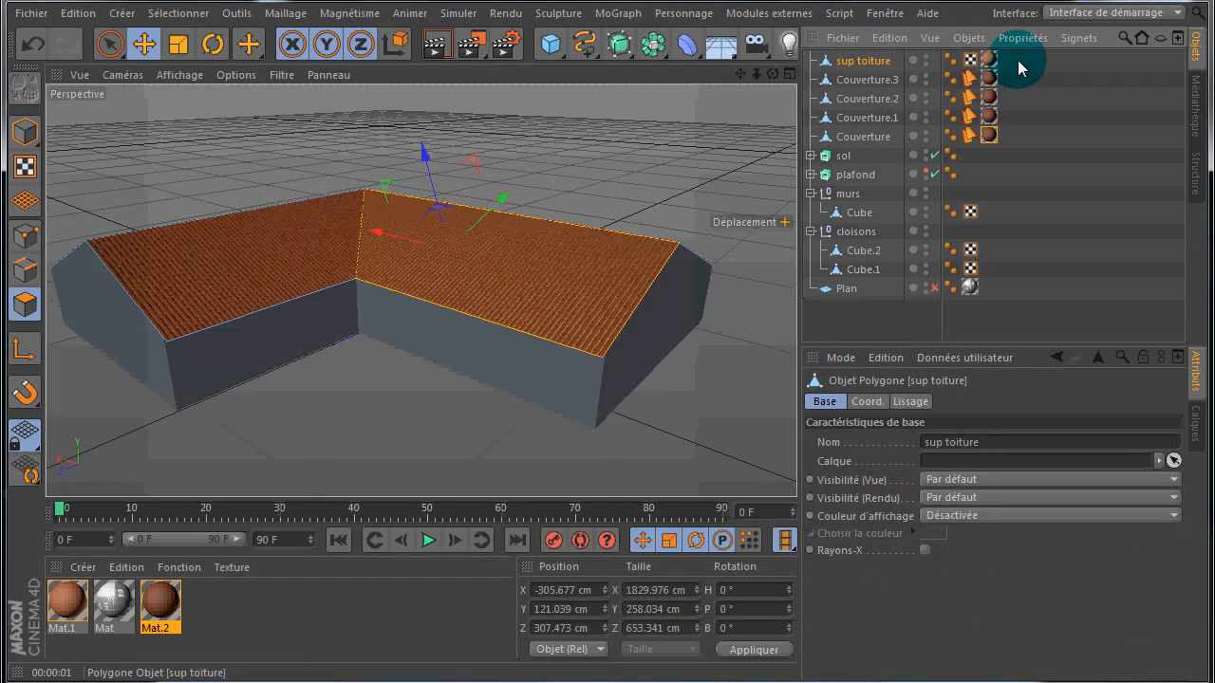
{"action": "left_click_drag", "start_coordinate": [990, 140], "coordinate": [856, 143]}
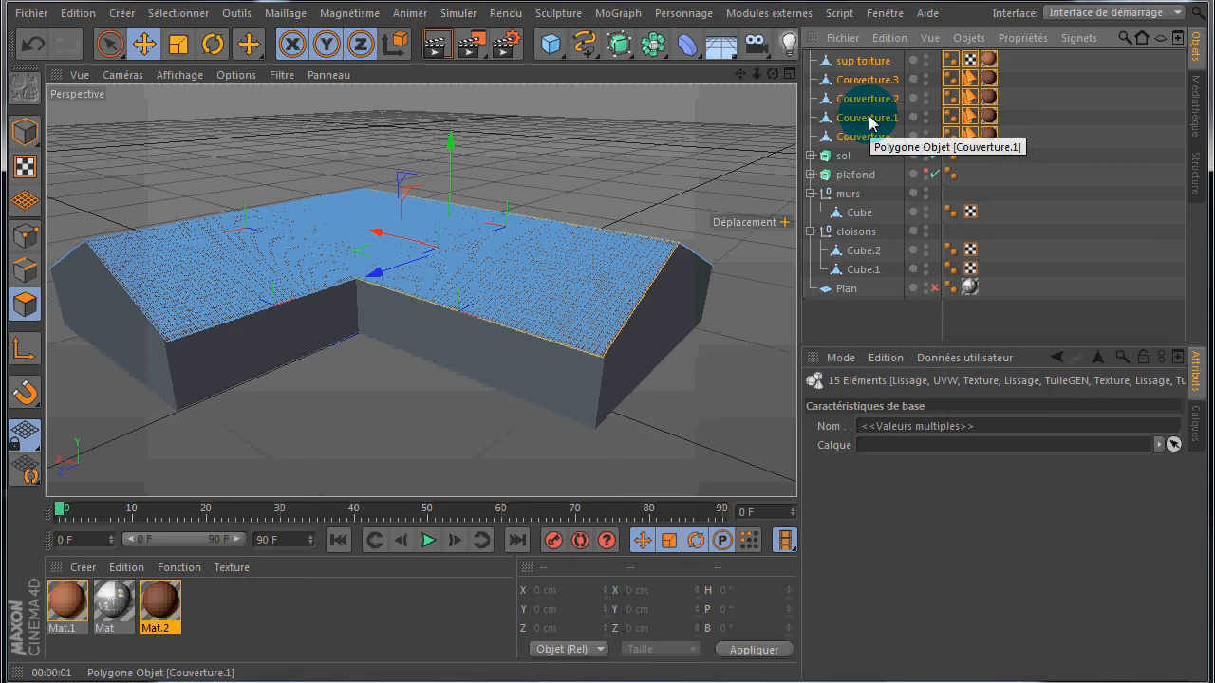
{"action": "key", "text": "ctrl+d"}
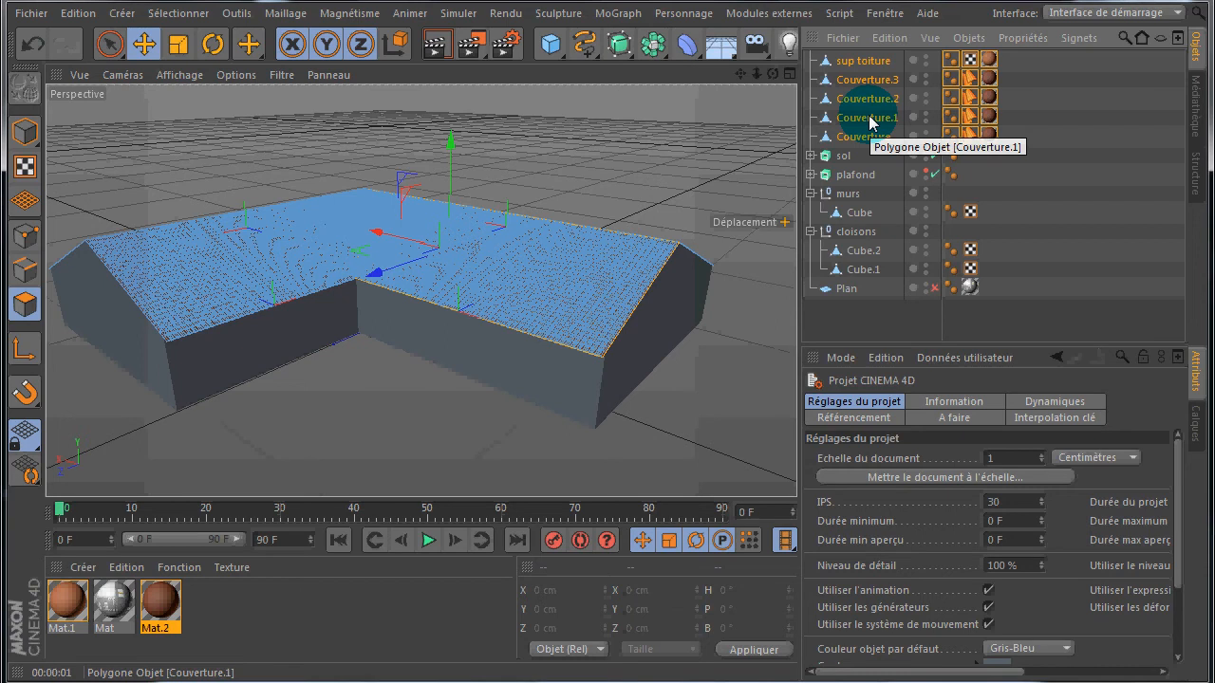
{"action": "key", "text": "alt+g"}
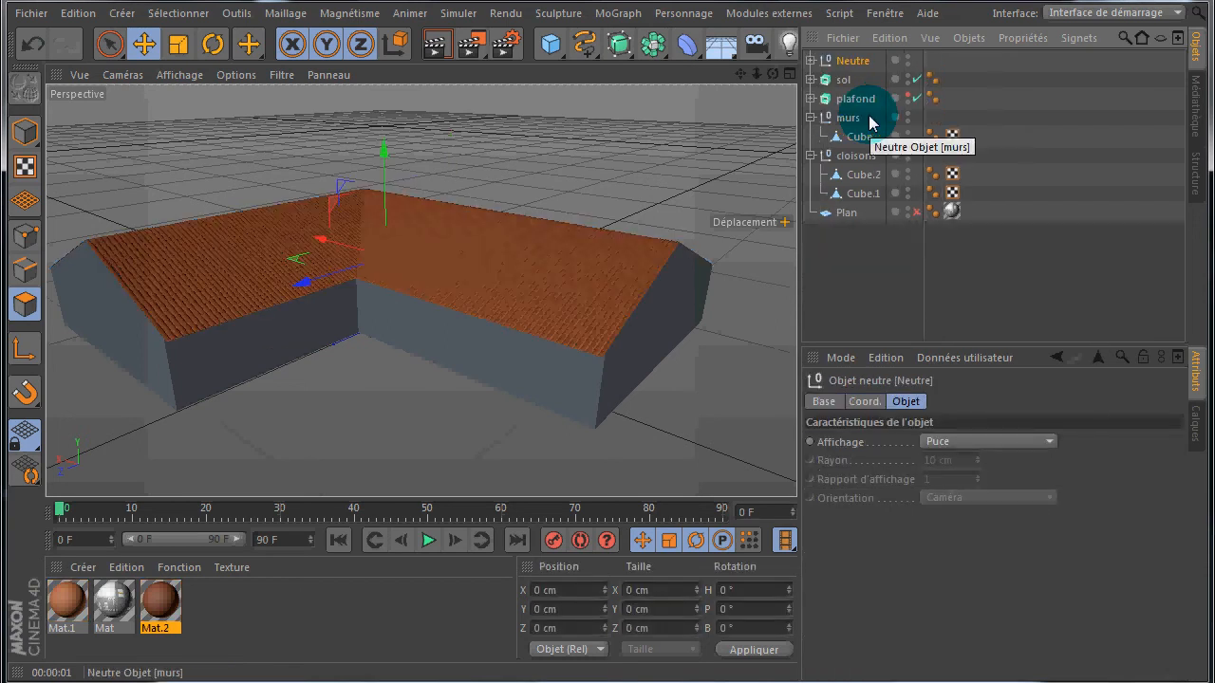
{"action": "double_click", "coordinate": [855, 61]}
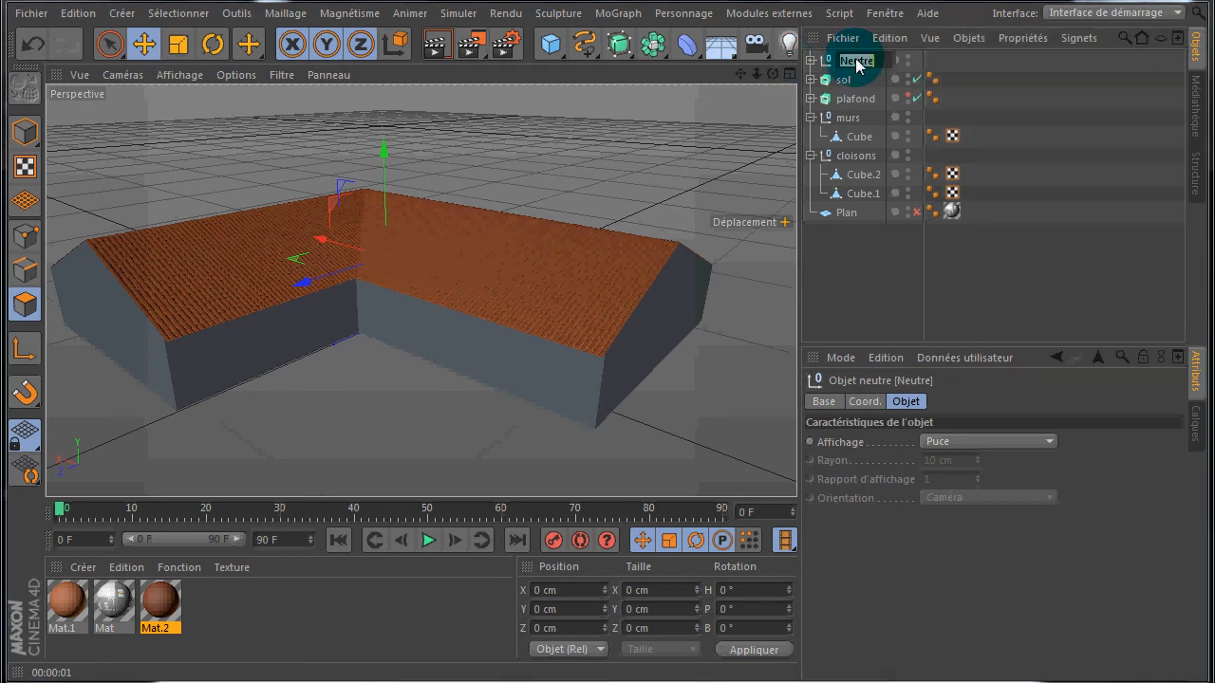
{"action": "type", "text": "toiture"}
{"action": "key", "text": "Return"}
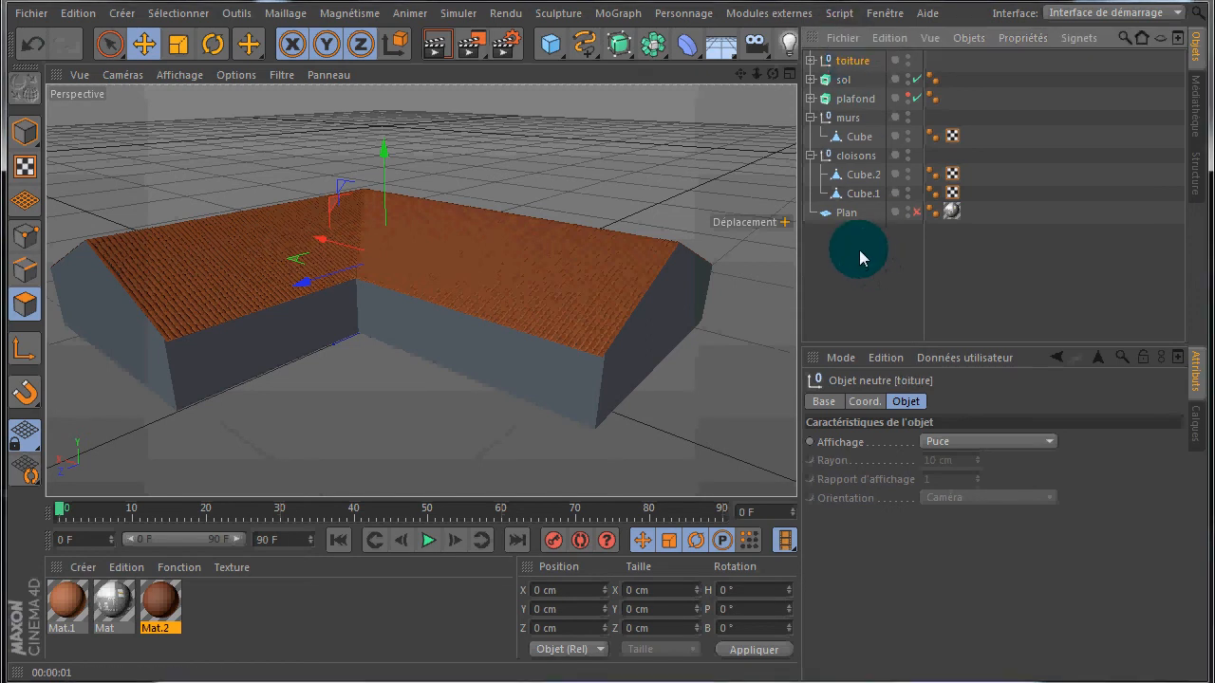
Step: Open TuileGEN and create a new Tuile Canal covering, keeping the house and the object list in sight
{"action": "left_click_drag", "start_coordinate": [777, 78], "coordinate": [719, 100]}
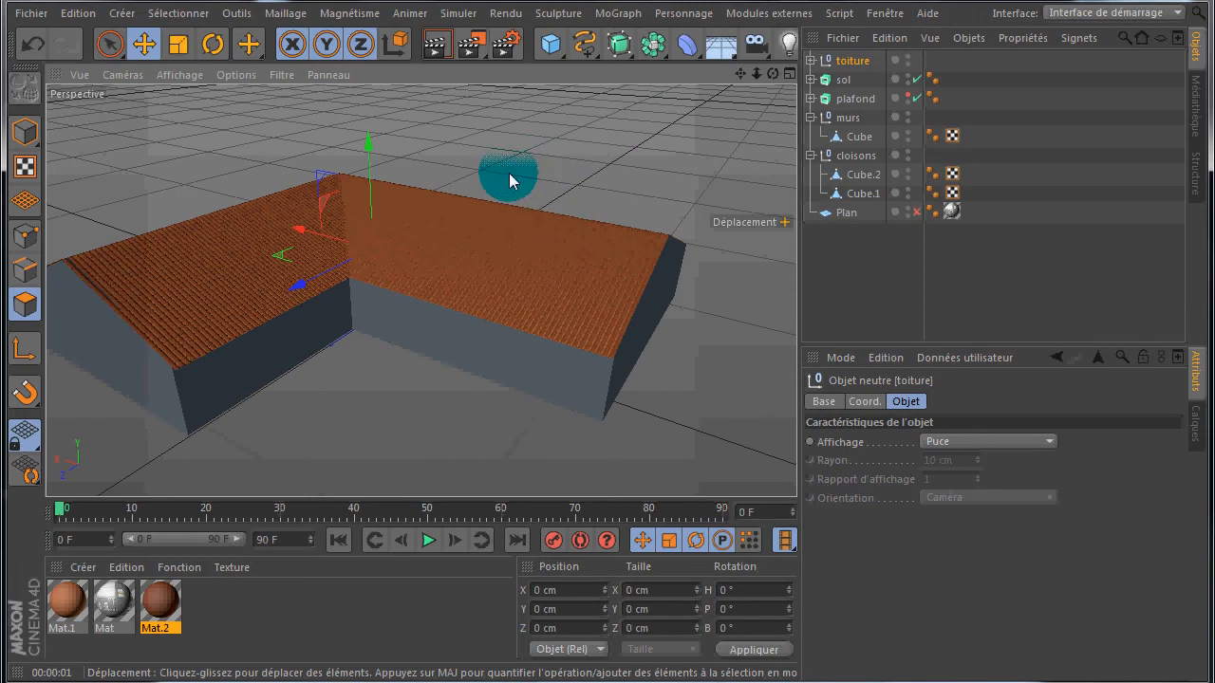
{"action": "left_click", "coordinate": [765, 15]}
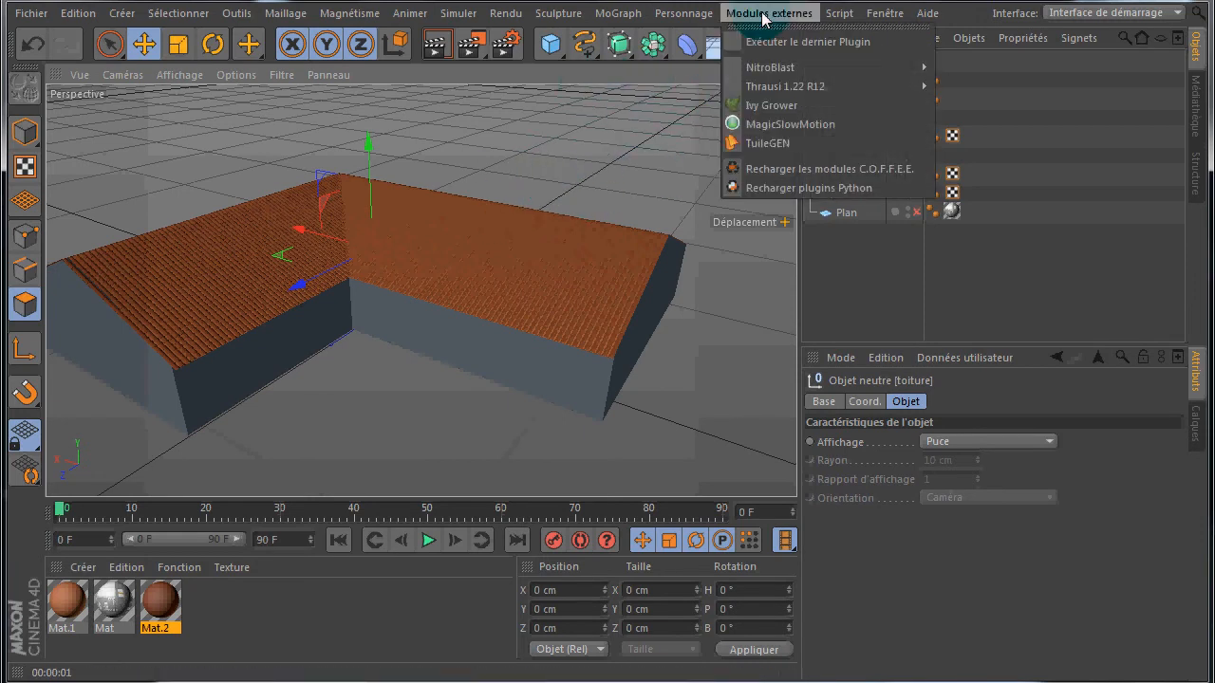
{"action": "left_click", "coordinate": [774, 147]}
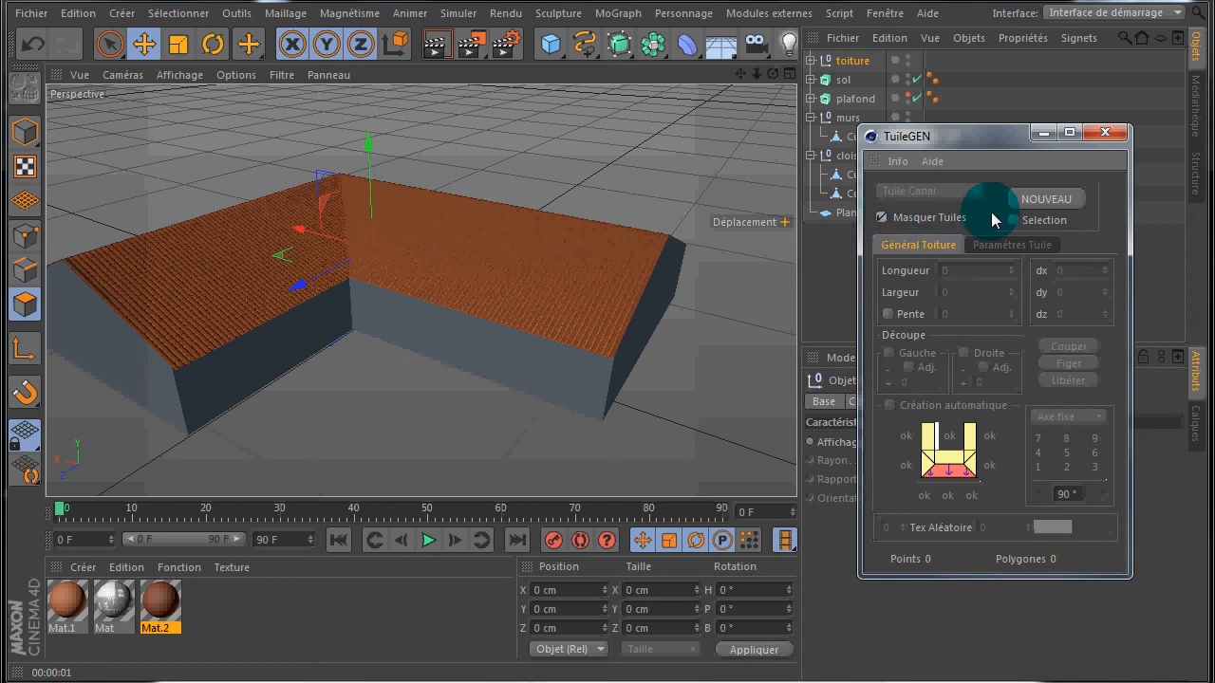
{"action": "left_click_drag", "start_coordinate": [1003, 138], "coordinate": [1023, 32]}
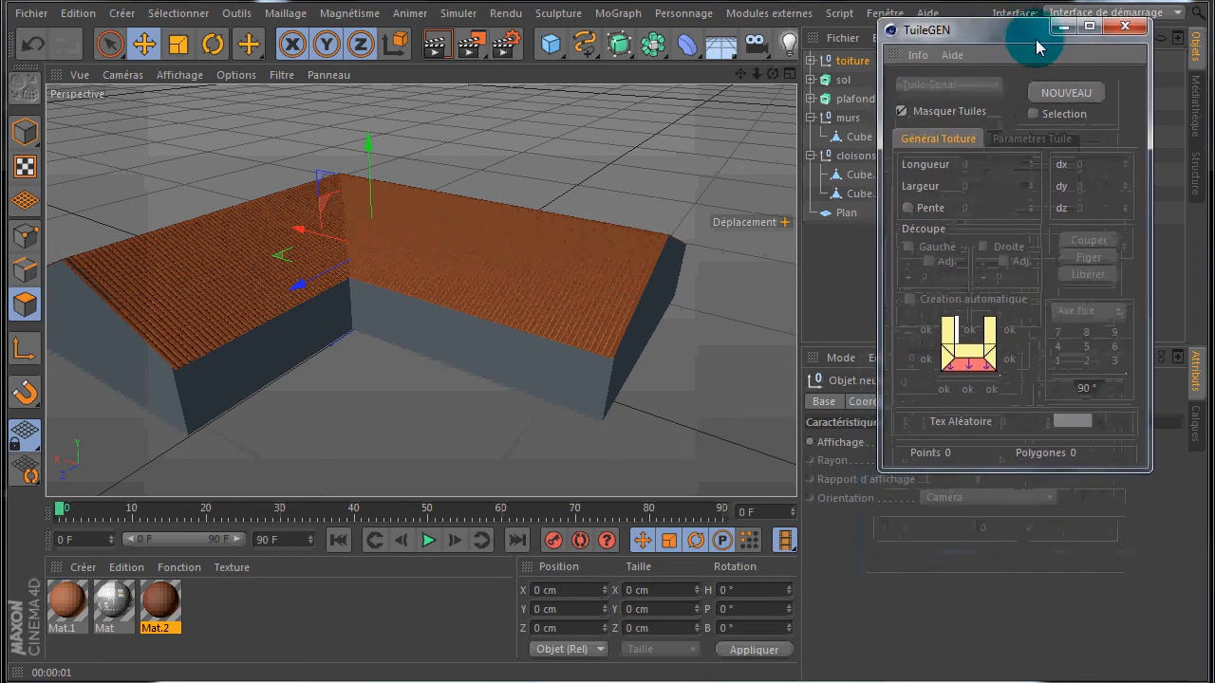
{"action": "left_click", "coordinate": [1063, 93]}
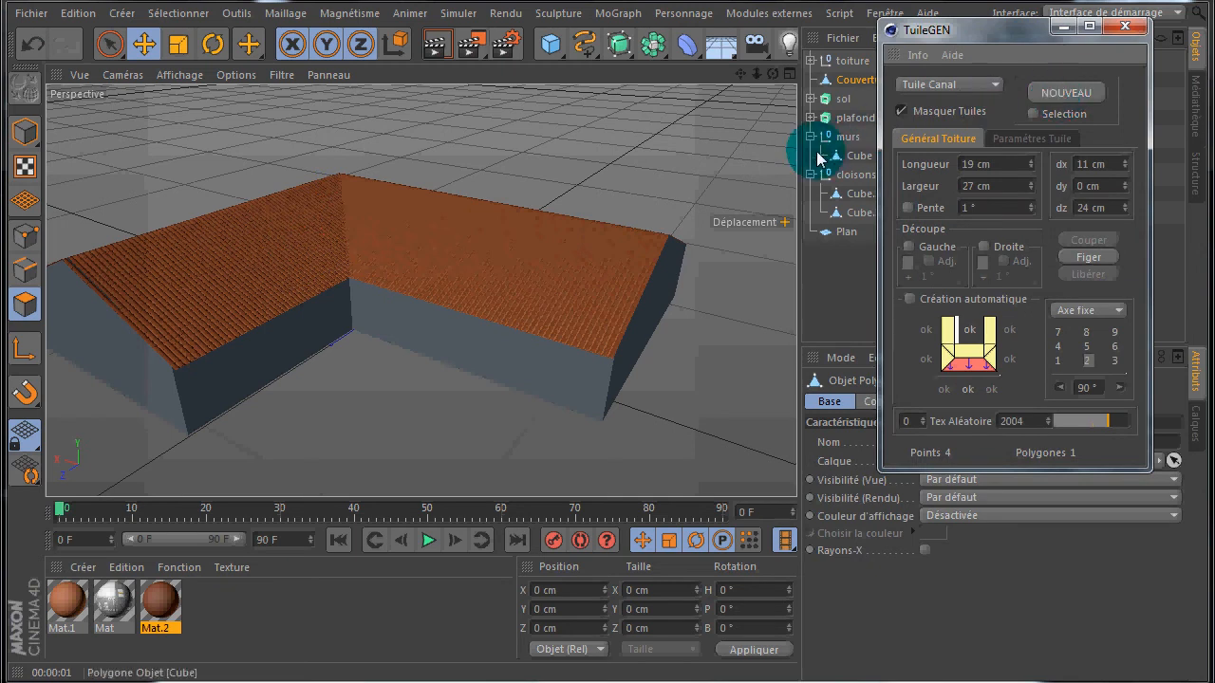
{"action": "scroll", "coordinate": [708, 171], "scroll_direction": "down", "scroll_amount": 1}
{"action": "scroll", "coordinate": [708, 171], "scroll_direction": "down", "scroll_amount": 2}
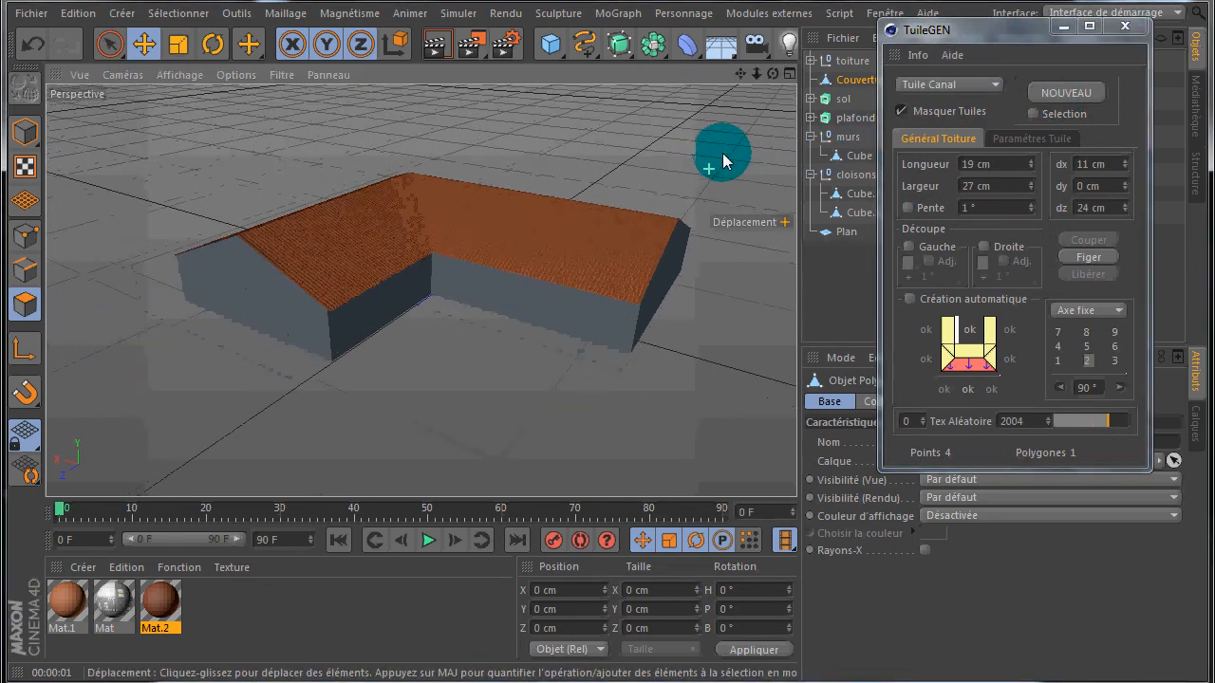
{"action": "middle_click_drag", "start_coordinate": [606, 335], "coordinate": [608, 333], "text": "alt"}
{"action": "left_click_drag", "start_coordinate": [607, 331], "coordinate": [595, 355]}
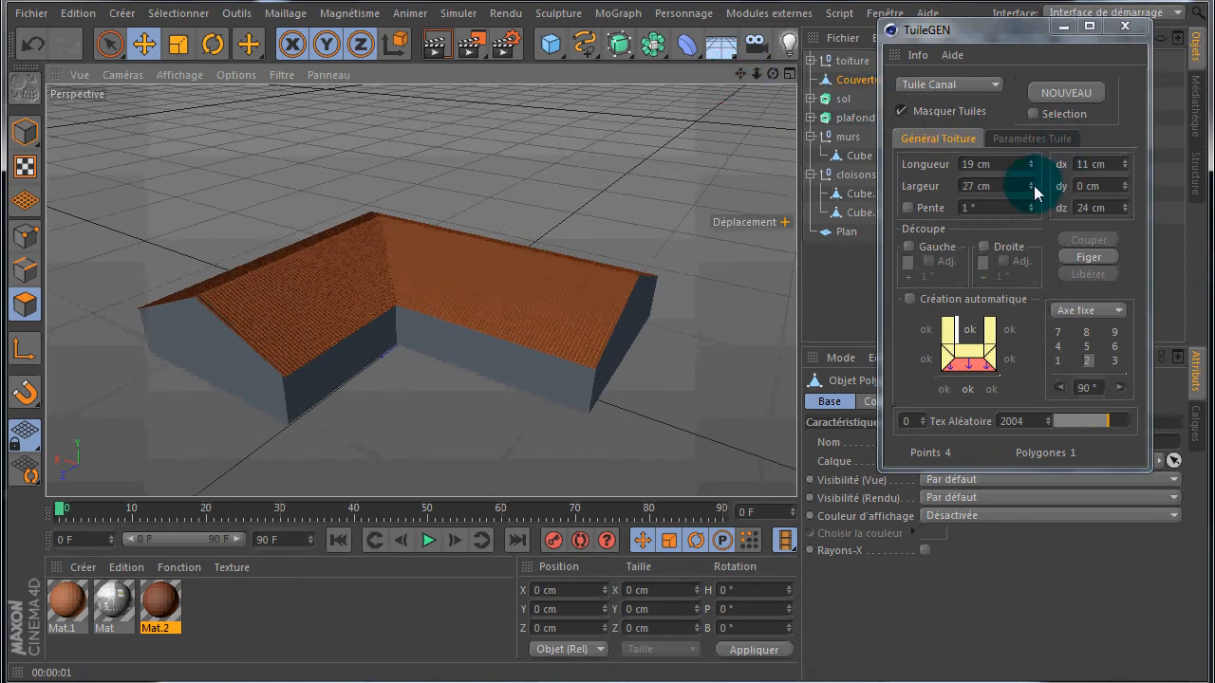
{"action": "left_click_drag", "start_coordinate": [1025, 40], "coordinate": [989, 178]}
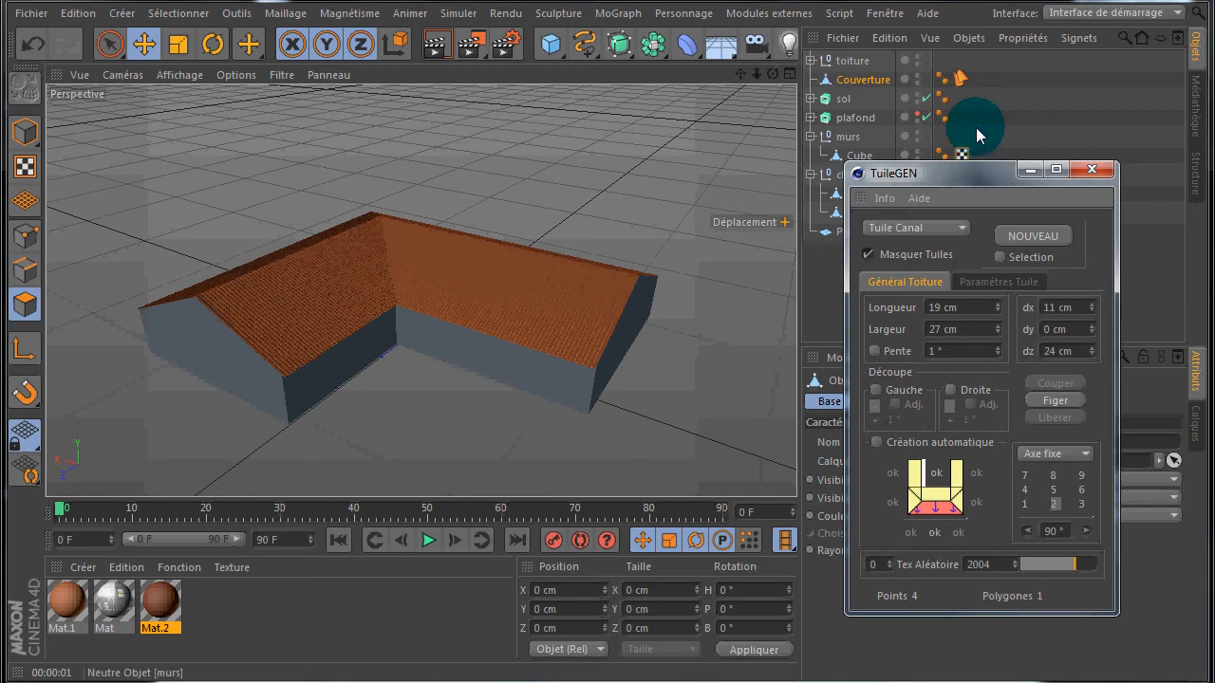
Step: Create a second Tuile Canal covering in TuileGEN and set its Longueur to 31 cm
{"action": "left_click", "coordinate": [961, 80]}
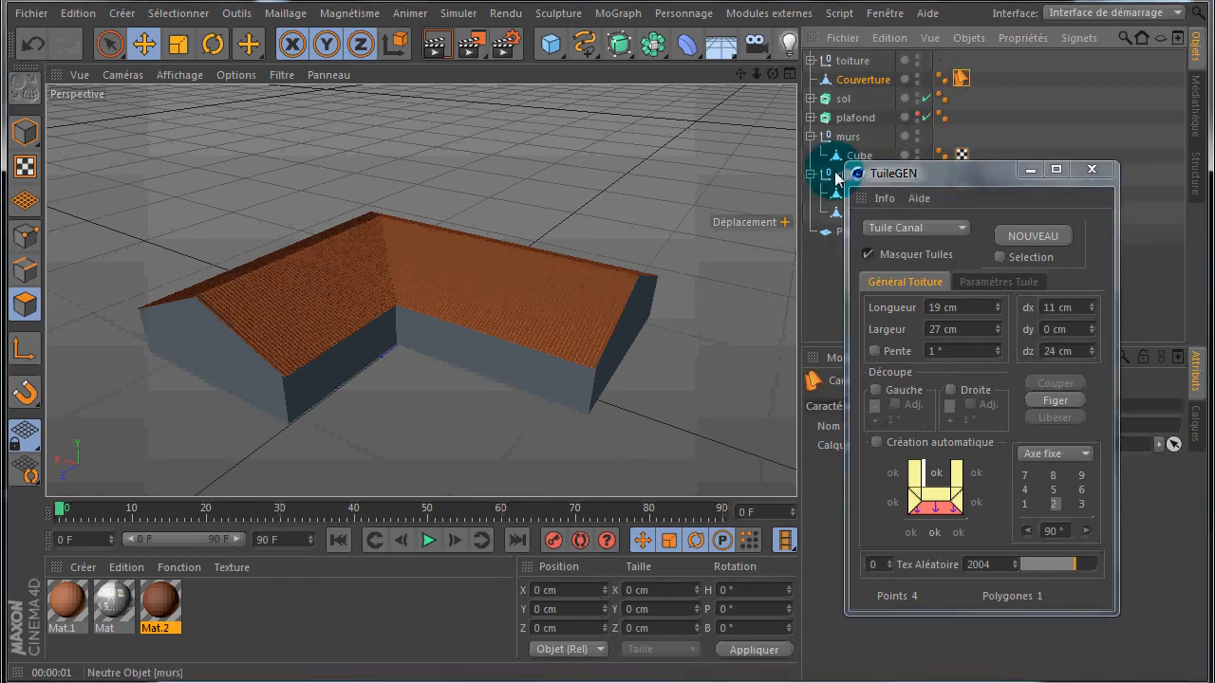
{"action": "left_click", "coordinate": [835, 80]}
{"action": "scroll", "coordinate": [522, 238], "scroll_direction": "down", "scroll_amount": 3}
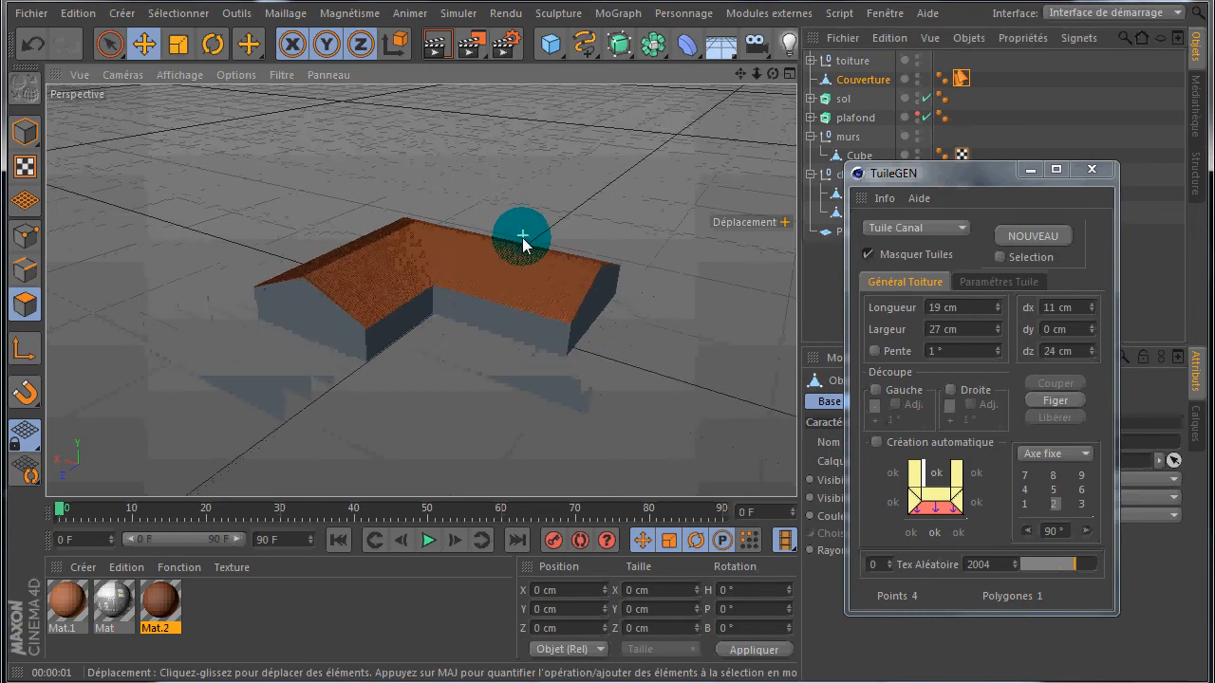
{"action": "scroll", "coordinate": [556, 210], "scroll_direction": "up", "scroll_amount": 1}
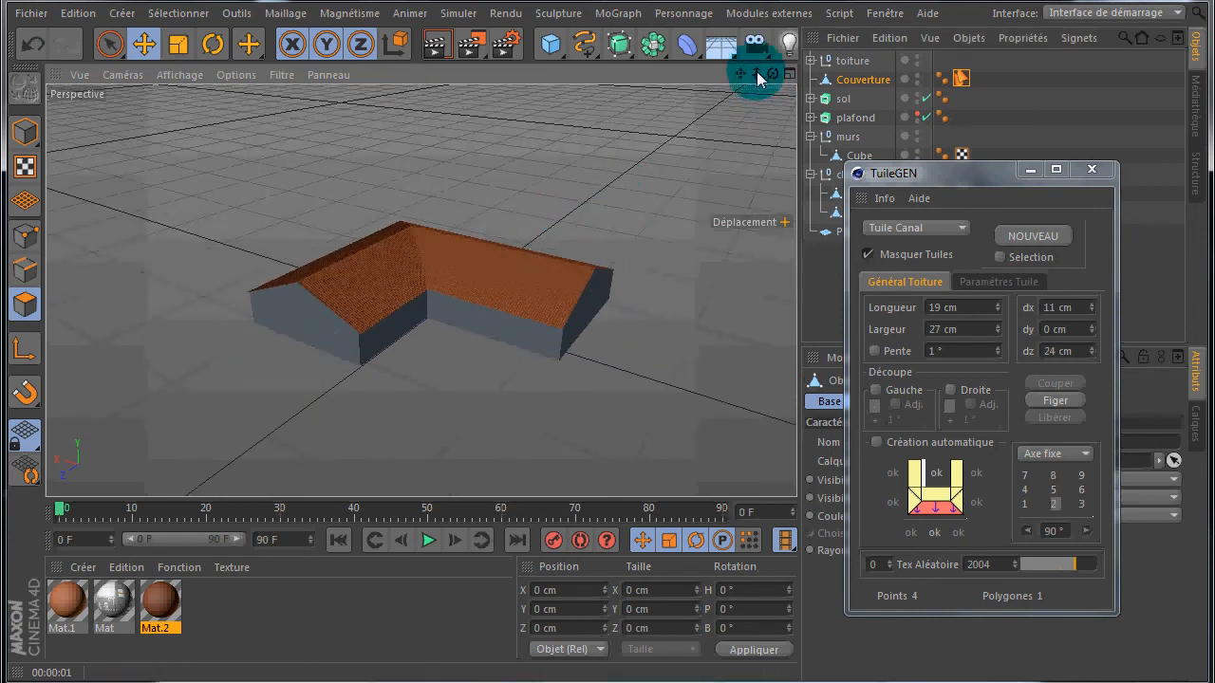
{"action": "left_click_drag", "start_coordinate": [741, 73], "coordinate": [592, 234]}
{"action": "mouse_move", "coordinate": [741, 73]}
{"action": "left_mouse_down"}
{"action": "mouse_move", "coordinate": [610, 330]}
{"action": "mouse_move", "coordinate": [739, 74]}
{"action": "left_mouse_up"}
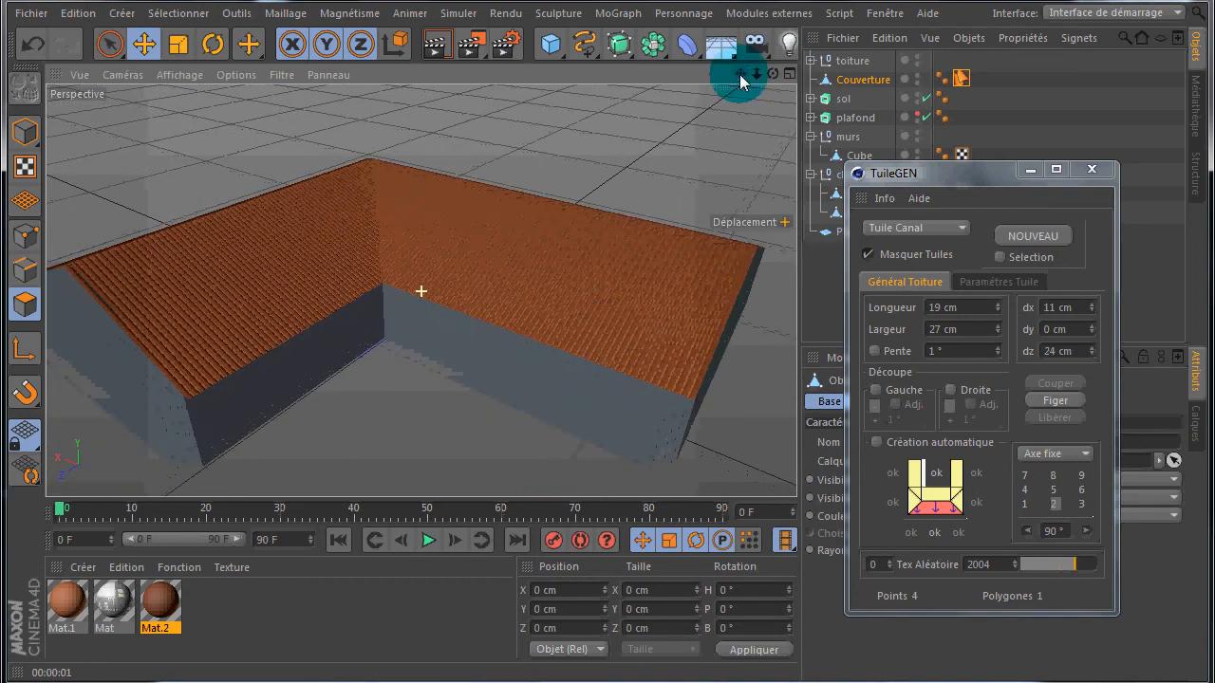
{"action": "left_click", "coordinate": [1034, 236]}
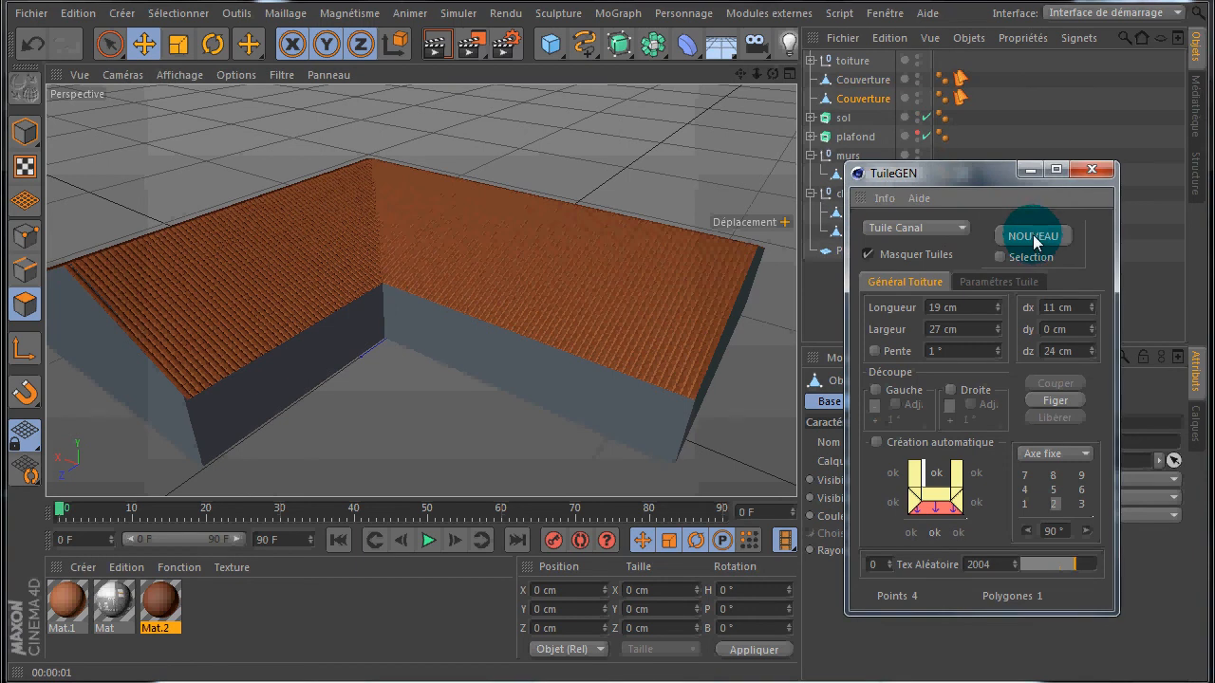
{"action": "left_click", "coordinate": [998, 303]}
{"action": "left_click", "coordinate": [998, 303]}
Step: Show the whole roof in the top view and freeze the second covering with Figer
{"action": "middle_click", "coordinate": [641, 173]}
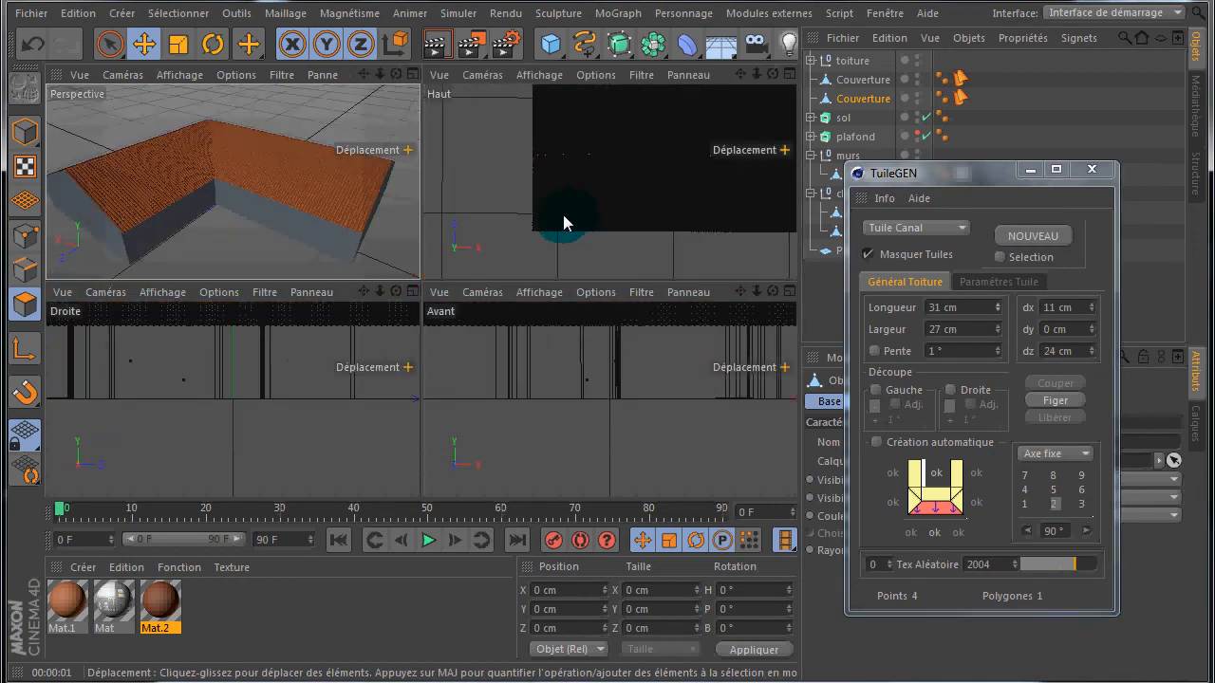
{"action": "middle_click", "coordinate": [563, 214]}
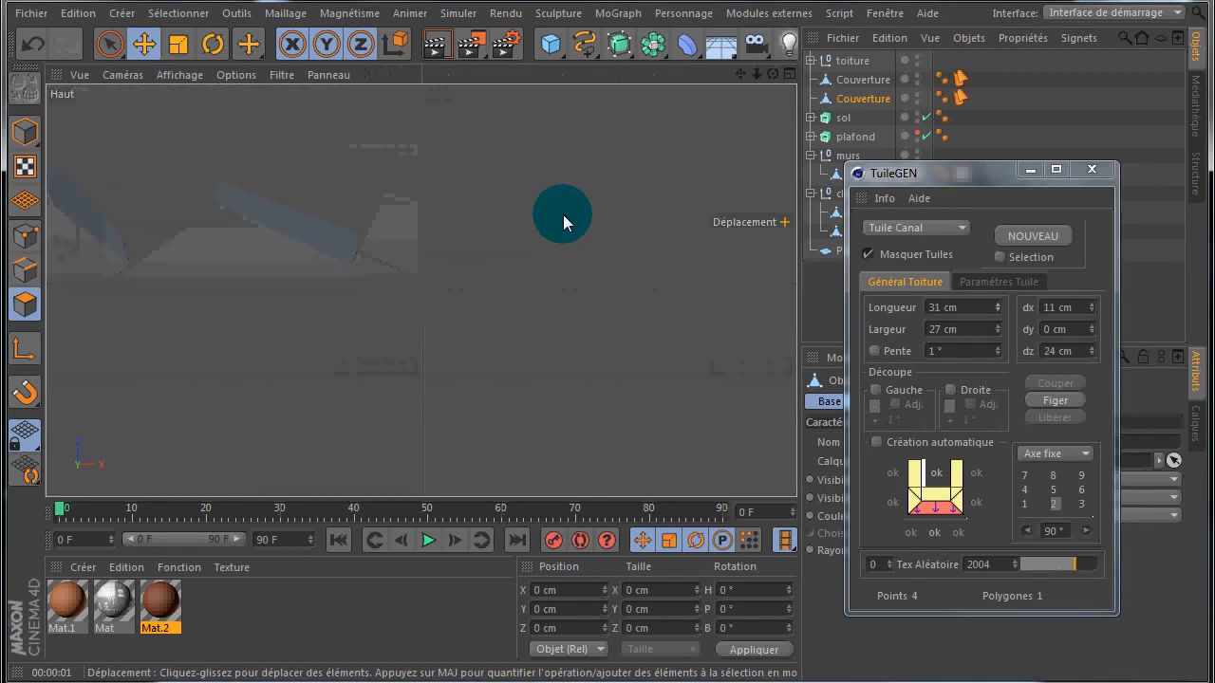
{"action": "scroll", "coordinate": [568, 217], "scroll_direction": "down", "scroll_amount": 2}
{"action": "mouse_move", "coordinate": [730, 79]}
{"action": "left_mouse_down"}
{"action": "mouse_move", "coordinate": [599, 336]}
{"action": "mouse_move", "coordinate": [606, 329]}
{"action": "left_mouse_up"}
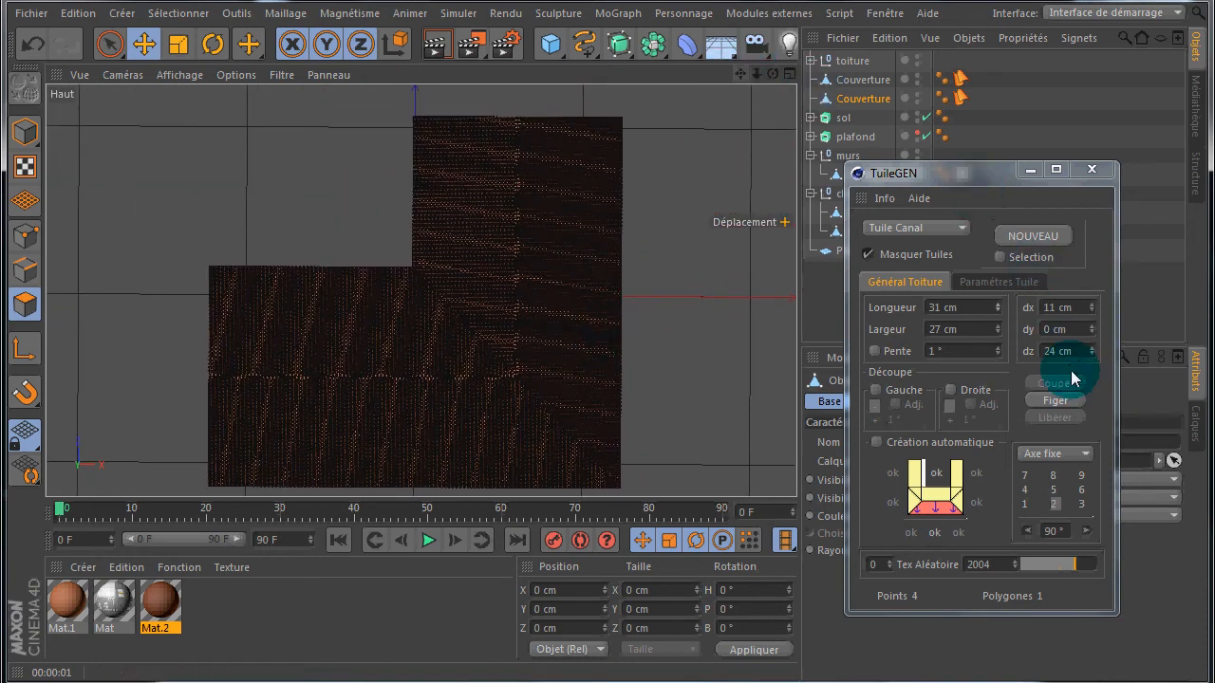
{"action": "left_click", "coordinate": [1066, 402]}
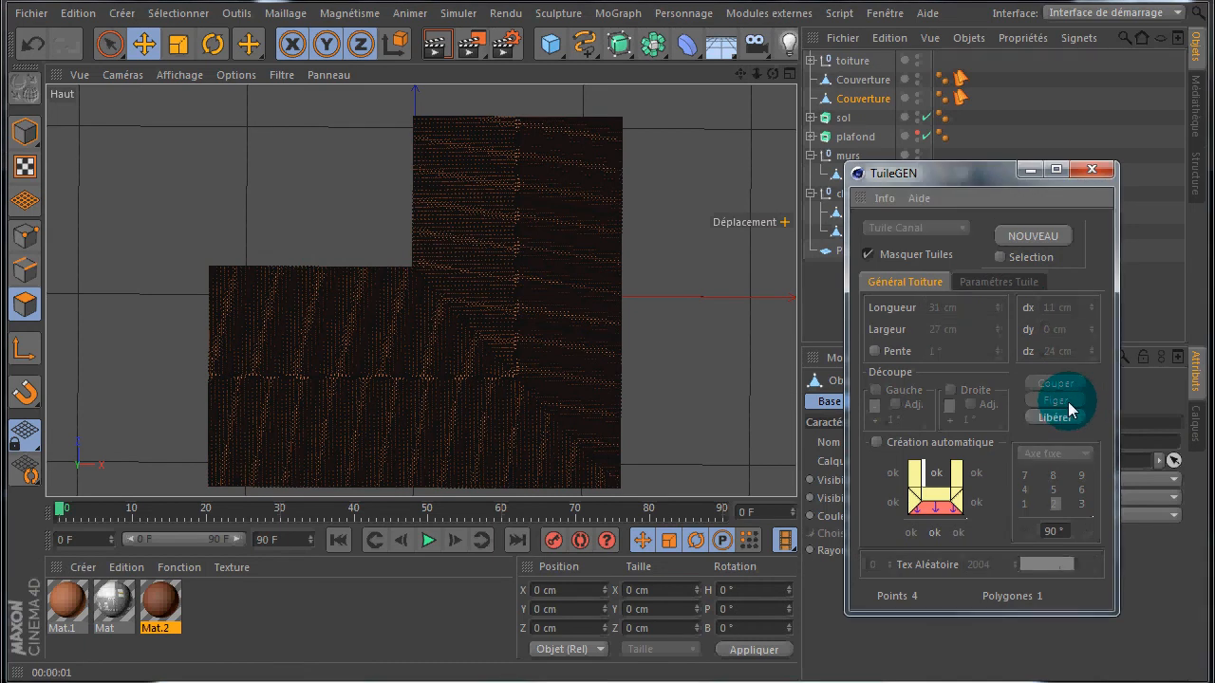
Step: Delete the two Couverture objects outside the toiture group and close TuileGEN
{"action": "left_click", "coordinate": [866, 84]}
{"action": "scroll", "coordinate": [655, 177], "scroll_direction": "down", "scroll_amount": 3}
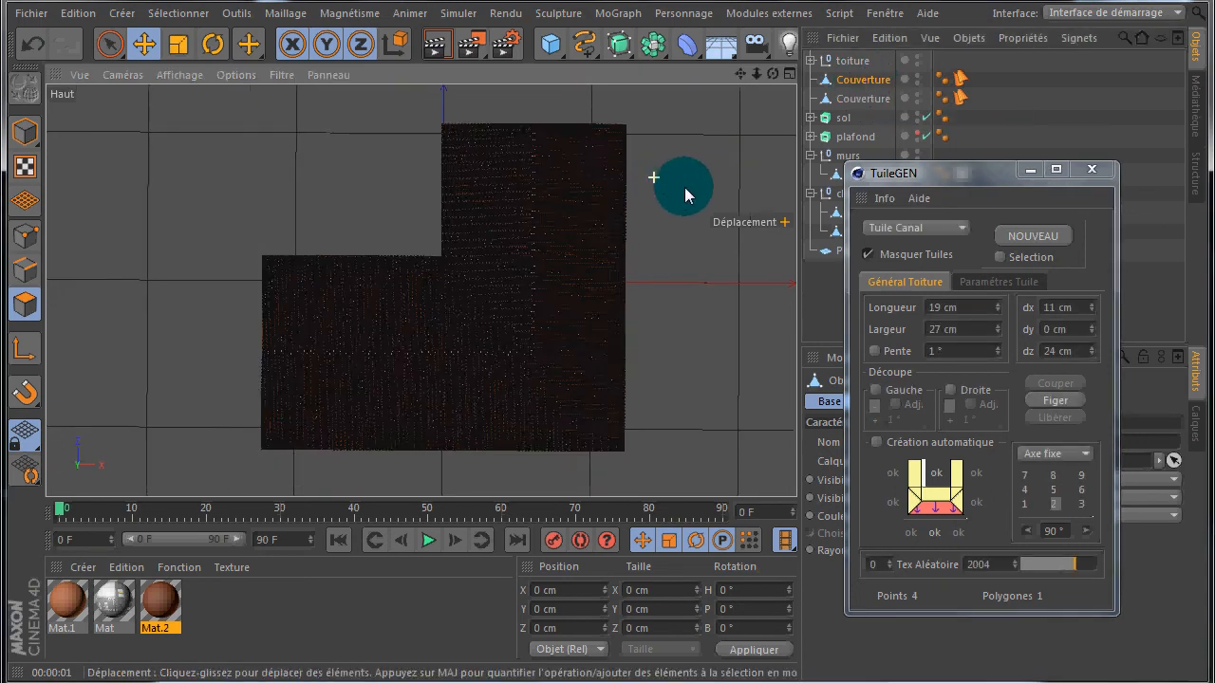
{"action": "scroll", "coordinate": [704, 172], "scroll_direction": "up", "scroll_amount": 2}
{"action": "scroll", "coordinate": [704, 174], "scroll_direction": "up", "scroll_amount": 3}
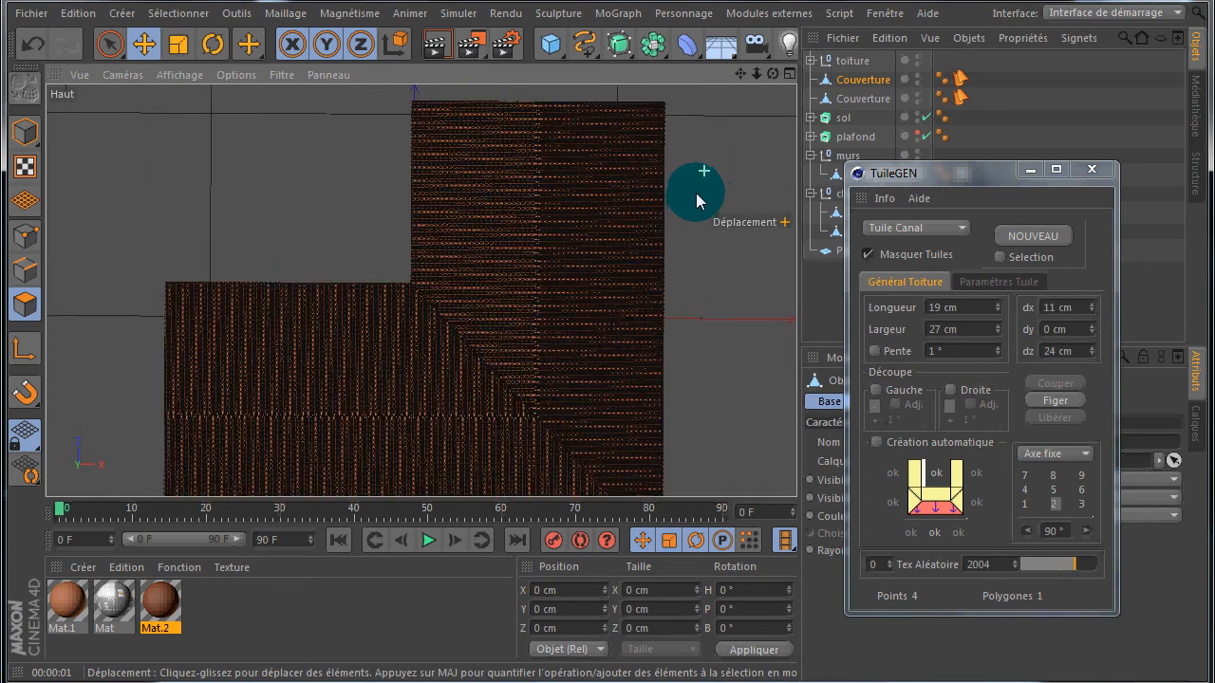
{"action": "middle_click", "coordinate": [273, 156]}
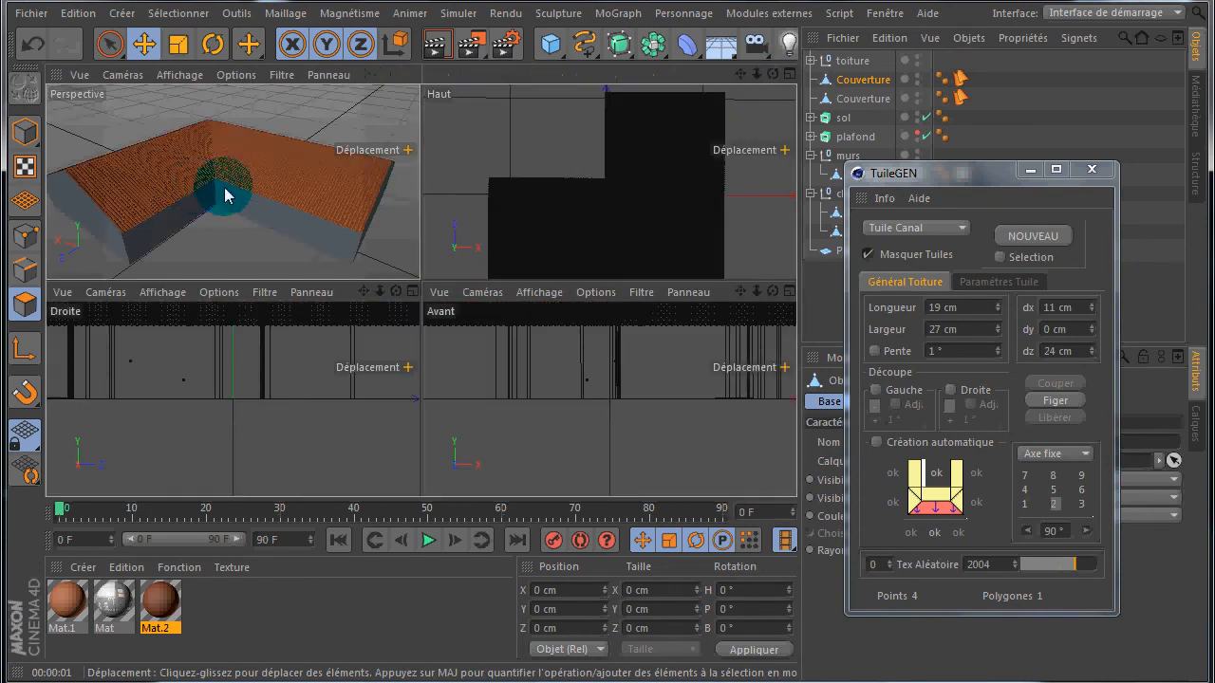
{"action": "middle_click", "coordinate": [201, 189]}
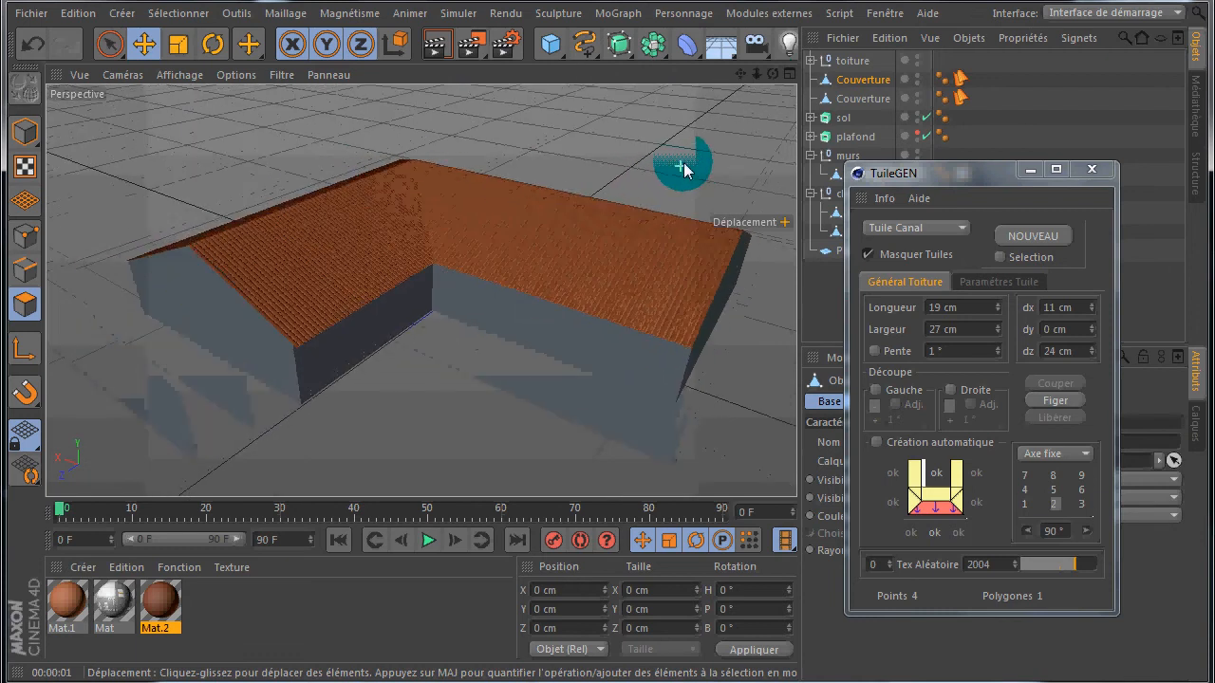
{"action": "scroll", "coordinate": [678, 176], "scroll_direction": "down", "scroll_amount": 3}
{"action": "left_click_drag", "start_coordinate": [610, 332], "coordinate": [607, 343], "text": "alt"}
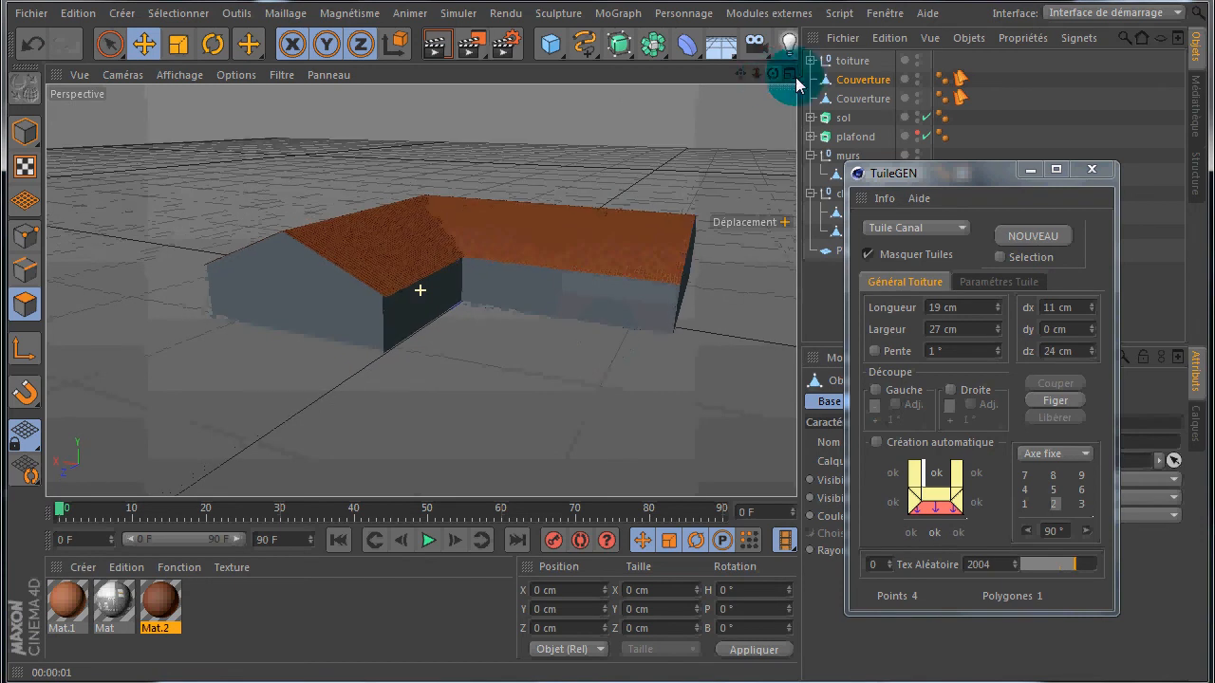
{"action": "key", "text": "Delete"}
{"action": "left_click", "coordinate": [855, 80]}
{"action": "key", "text": "Delete"}
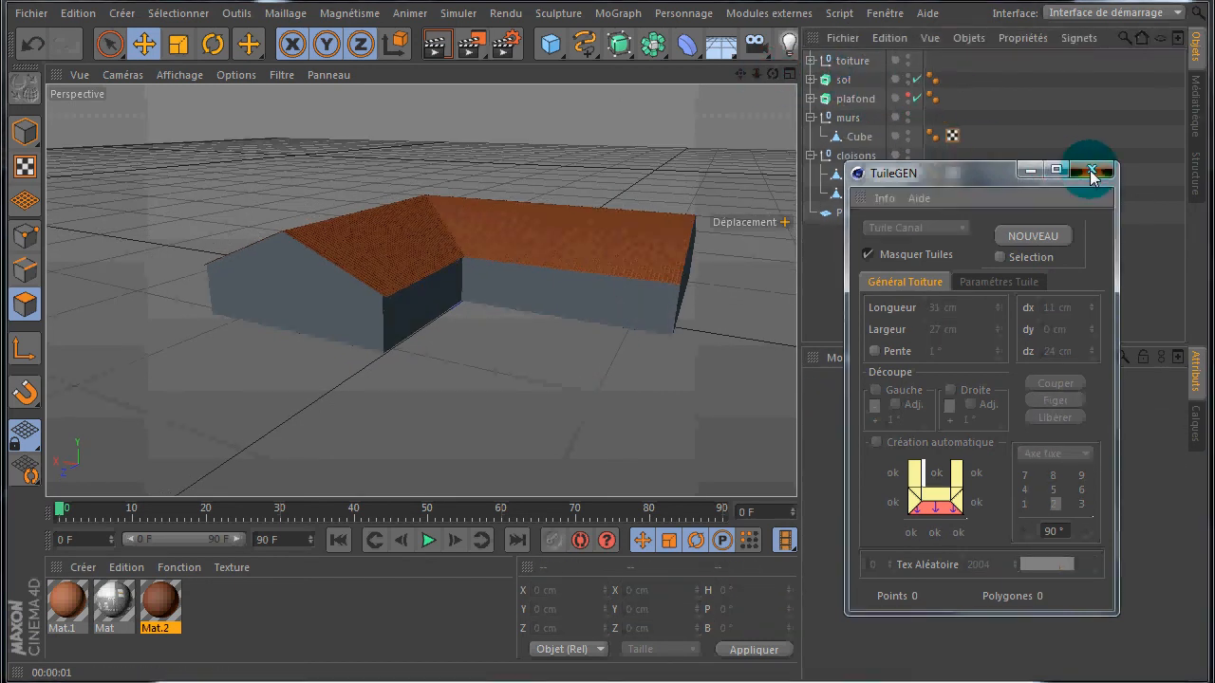
{"action": "left_click", "coordinate": [1091, 169]}
Step: Reopen TuileGEN, enable Masquer Tuiles and create a new Tuile Canal covering
{"action": "left_click", "coordinate": [769, 13]}
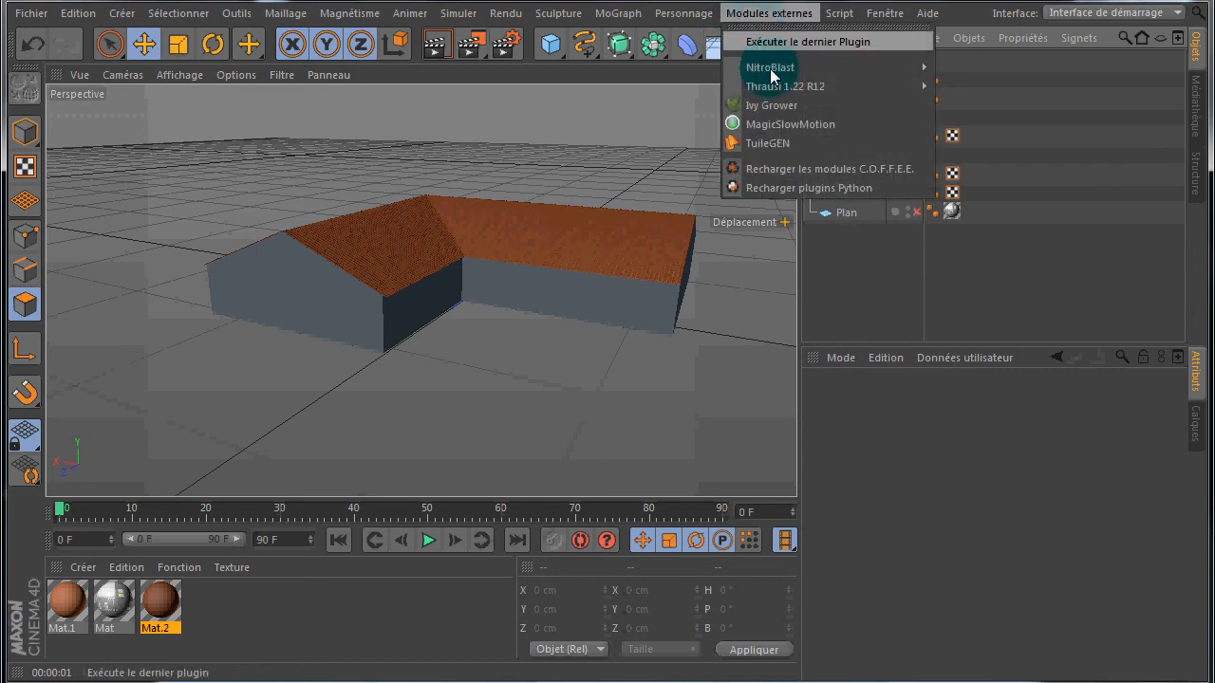
{"action": "left_click", "coordinate": [784, 139]}
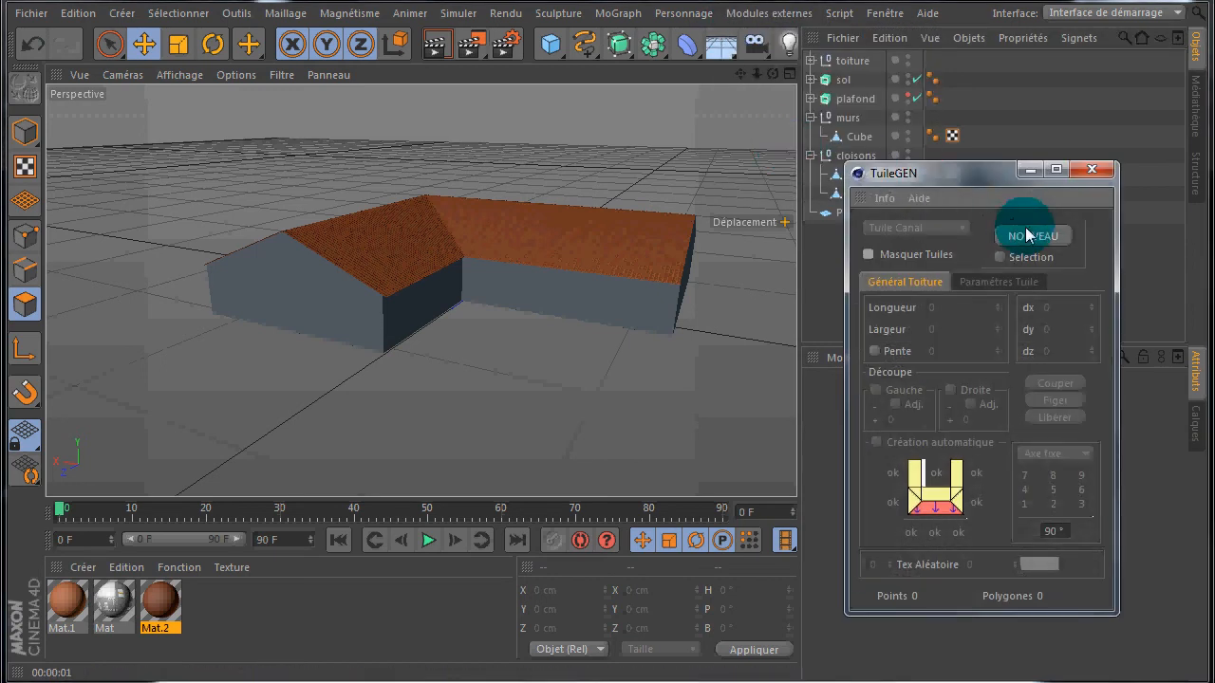
{"action": "left_click", "coordinate": [867, 254]}
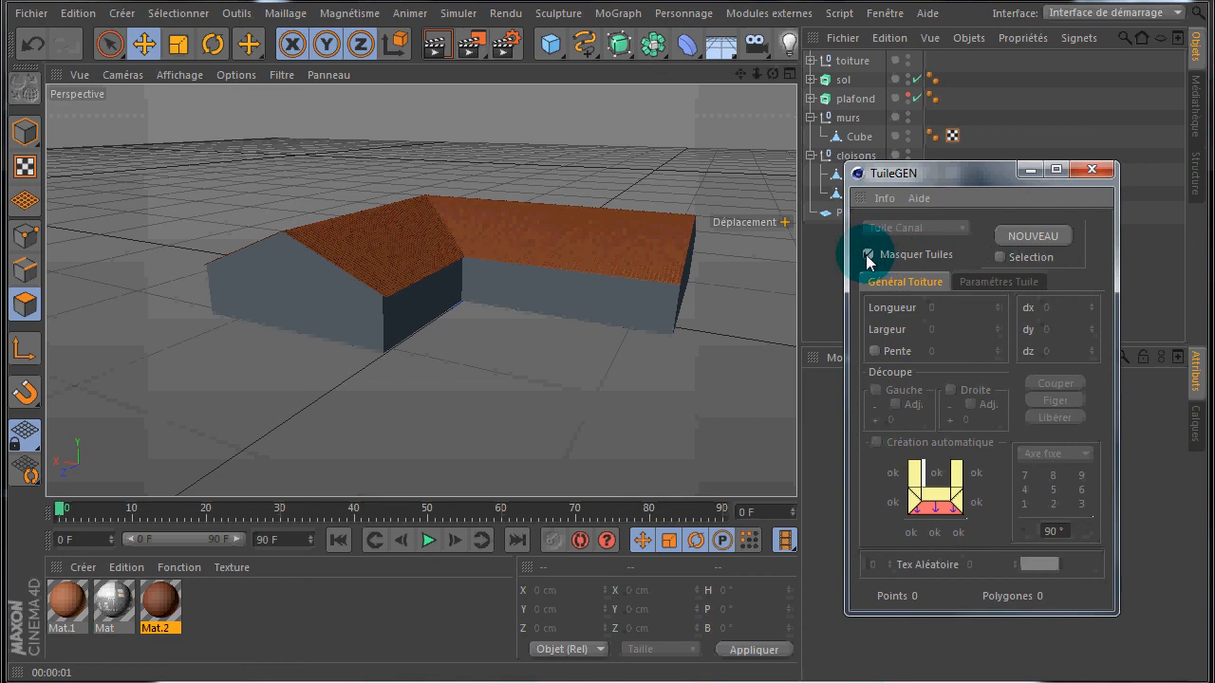
{"action": "left_click", "coordinate": [987, 283]}
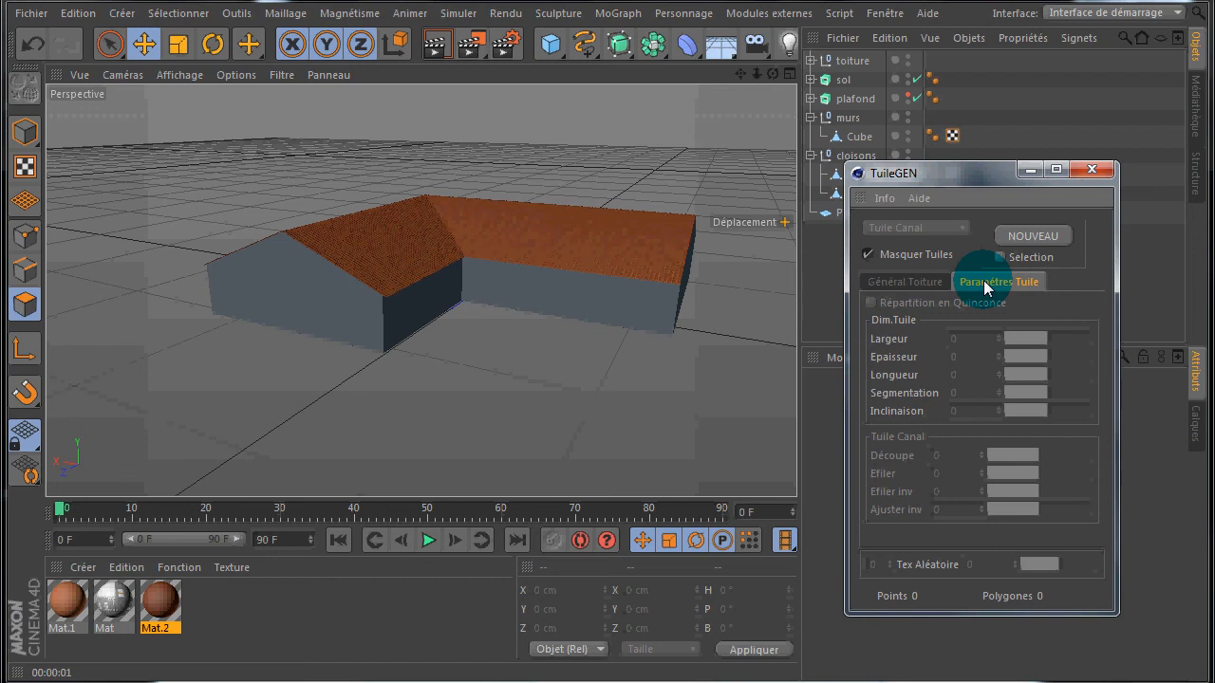
{"action": "left_click", "coordinate": [923, 283]}
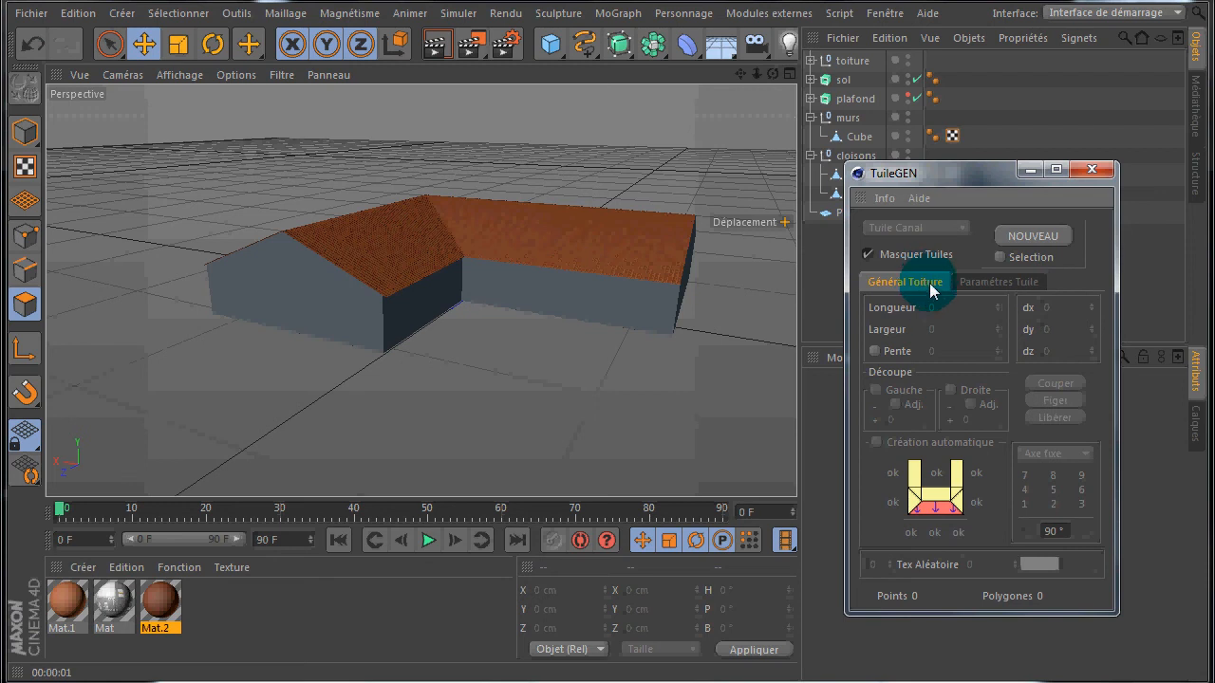
{"action": "left_click", "coordinate": [1023, 237]}
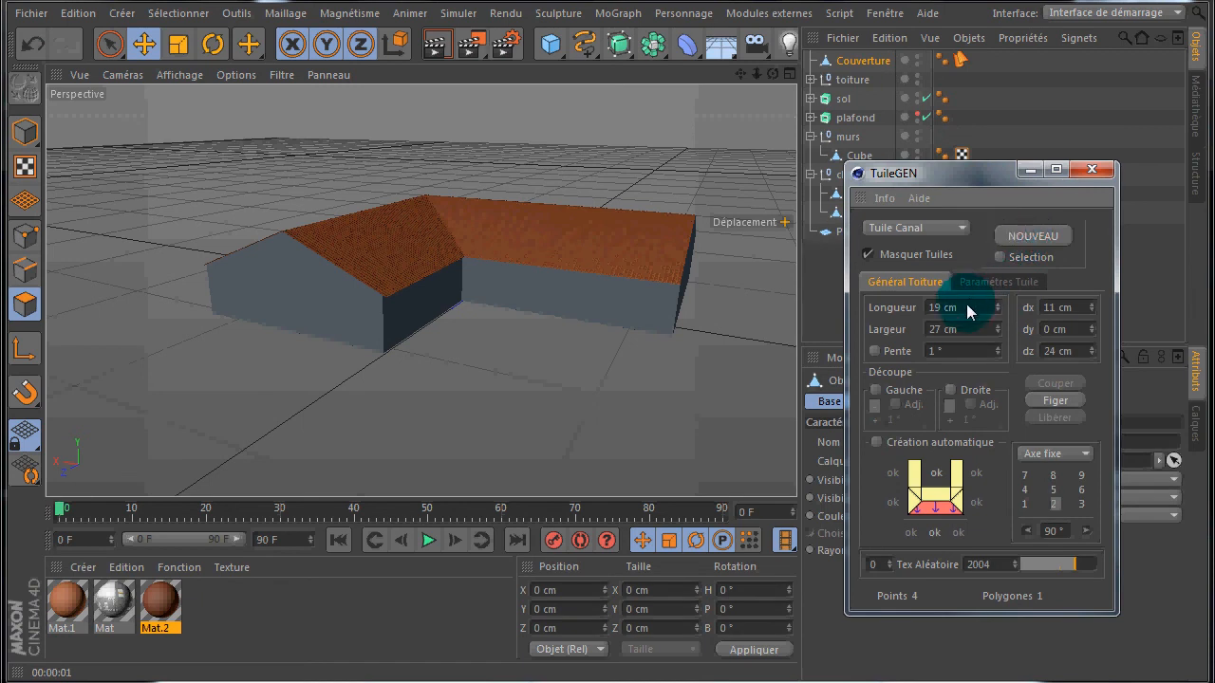
Step: Set the new covering's Longueur to 36 cm, keep Pente disabled, and close TuileGEN
{"action": "left_click", "coordinate": [874, 352]}
{"action": "left_click", "coordinate": [874, 352]}
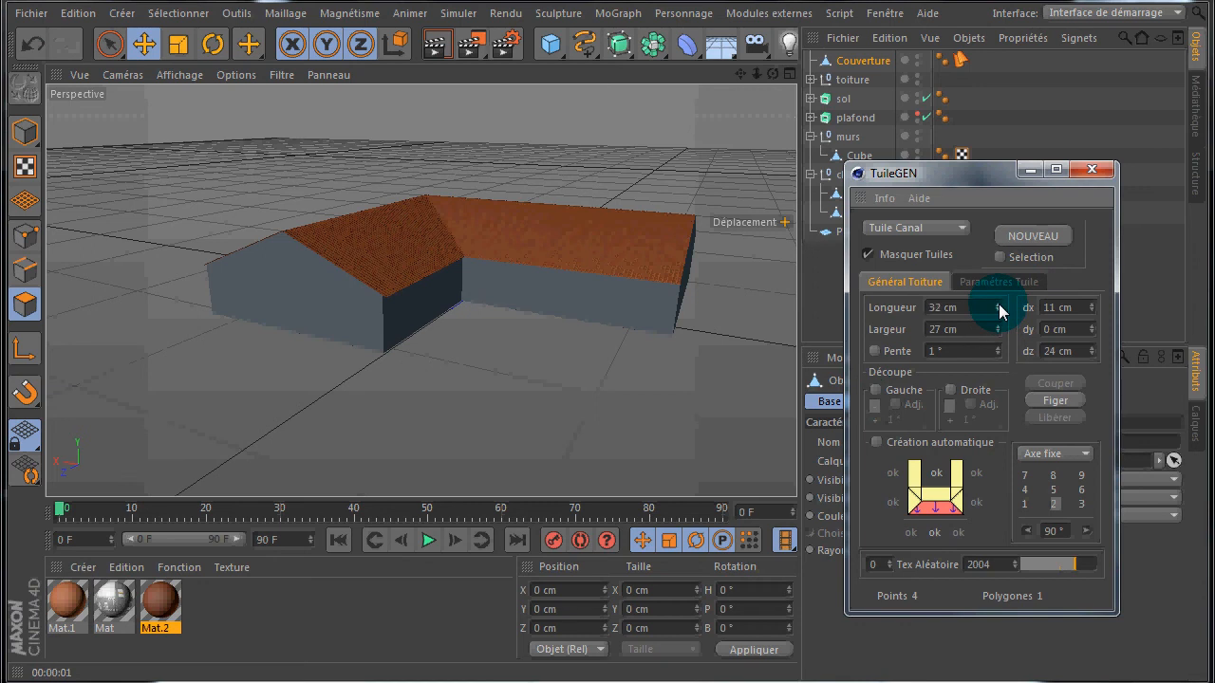
{"action": "left_click", "coordinate": [856, 63]}
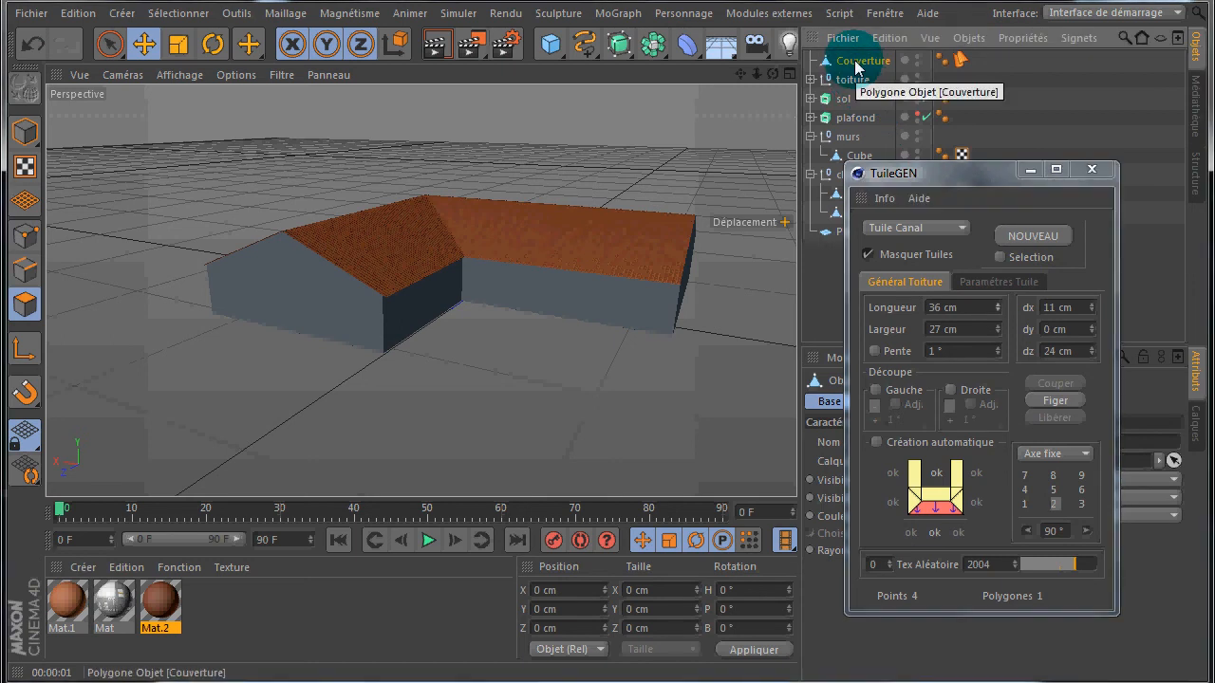
{"action": "scroll", "coordinate": [505, 298], "scroll_direction": "down", "scroll_amount": 5}
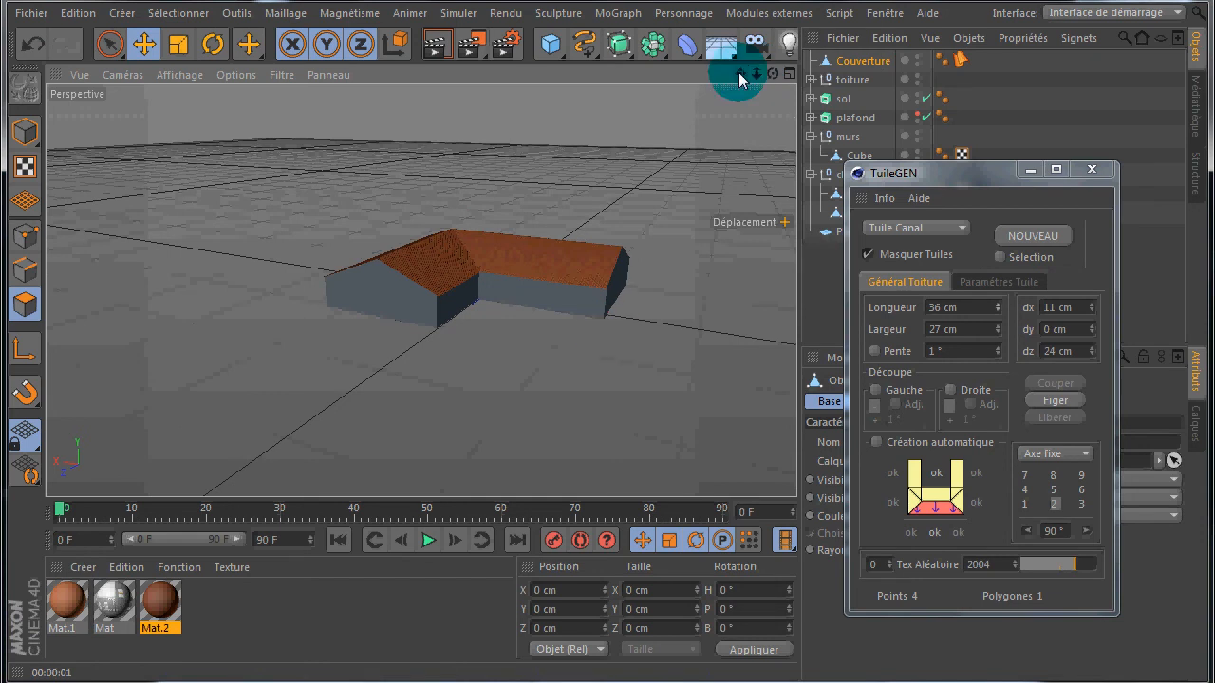
{"action": "left_click", "coordinate": [1091, 169]}
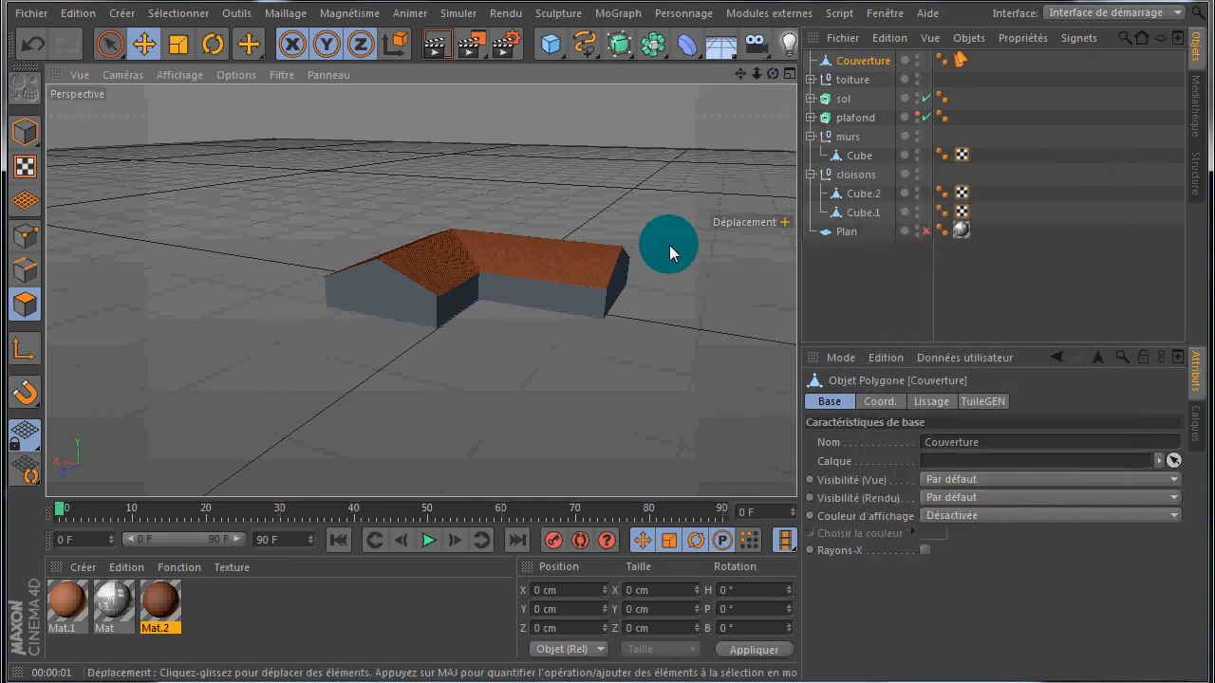
Step: In Model mode, raise the new Couverture above the house roof to a Y position of about 980 cm
{"action": "scroll", "coordinate": [654, 306], "scroll_direction": "up", "scroll_amount": 4}
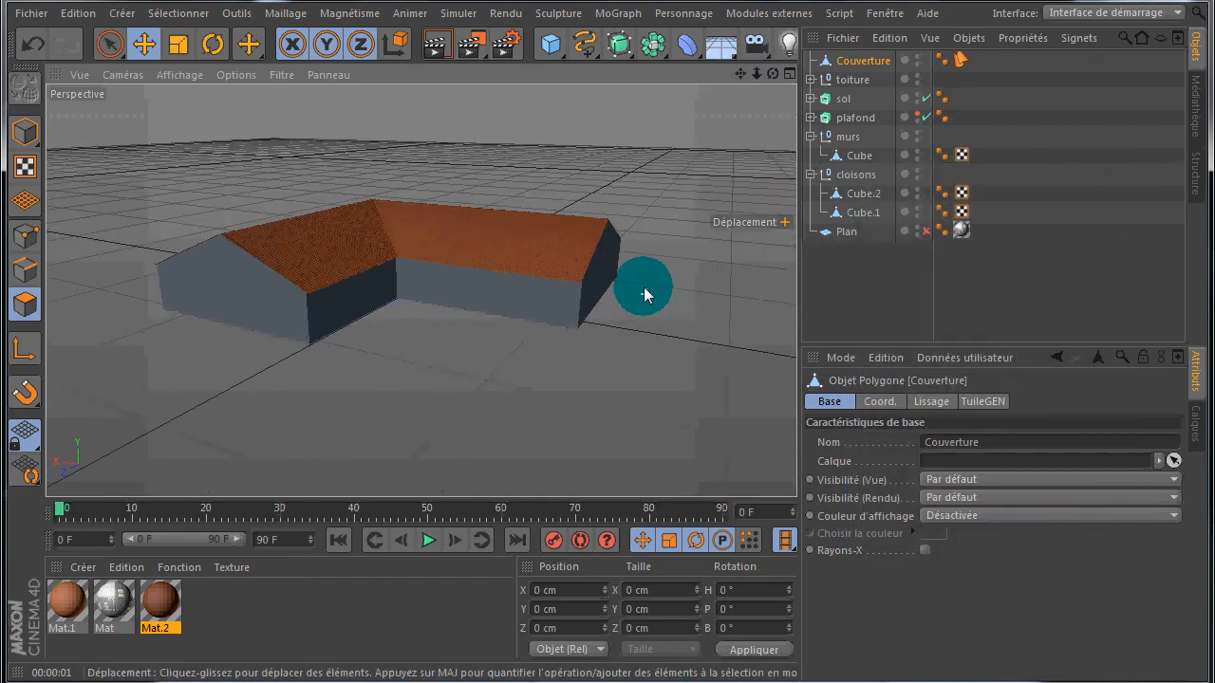
{"action": "scroll", "coordinate": [646, 289], "scroll_direction": "up", "scroll_amount": 3}
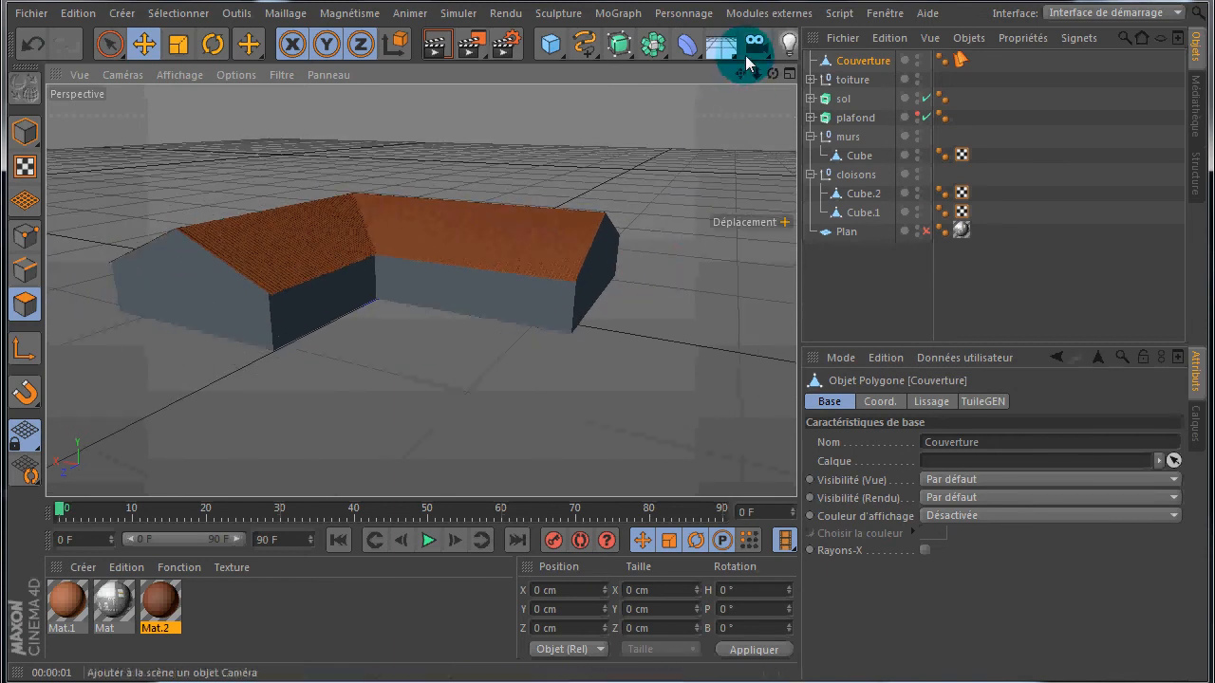
{"action": "left_click_drag", "start_coordinate": [741, 74], "coordinate": [616, 342]}
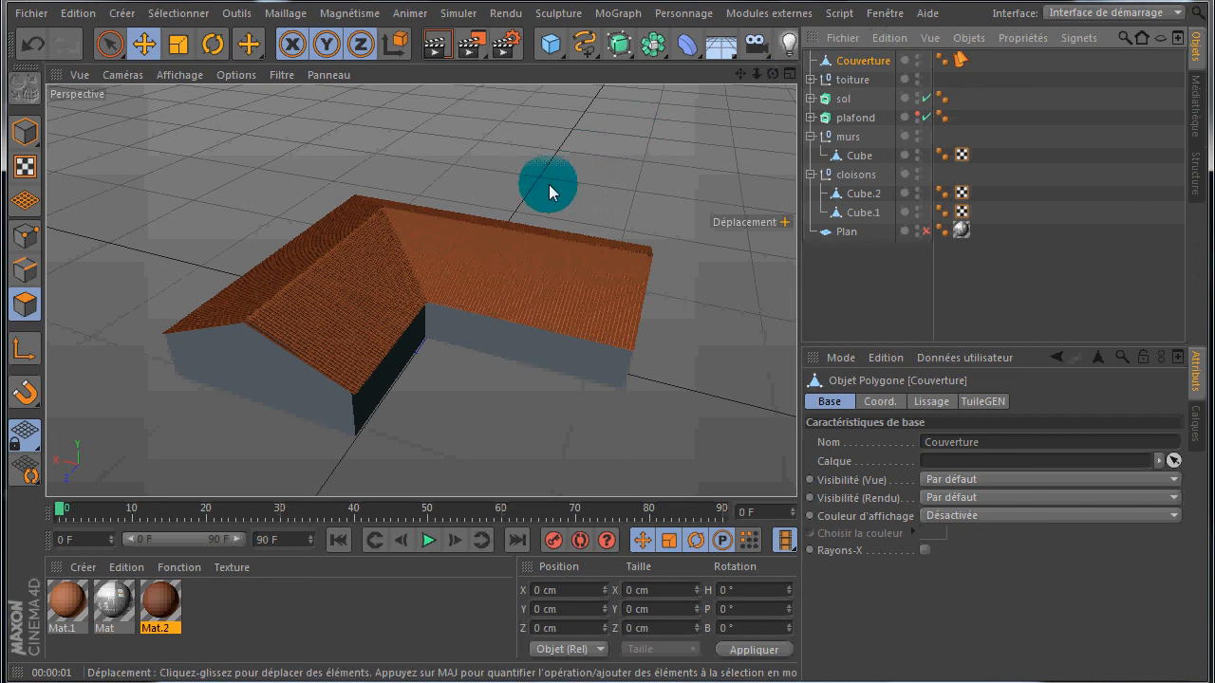
{"action": "left_click", "coordinate": [21, 135]}
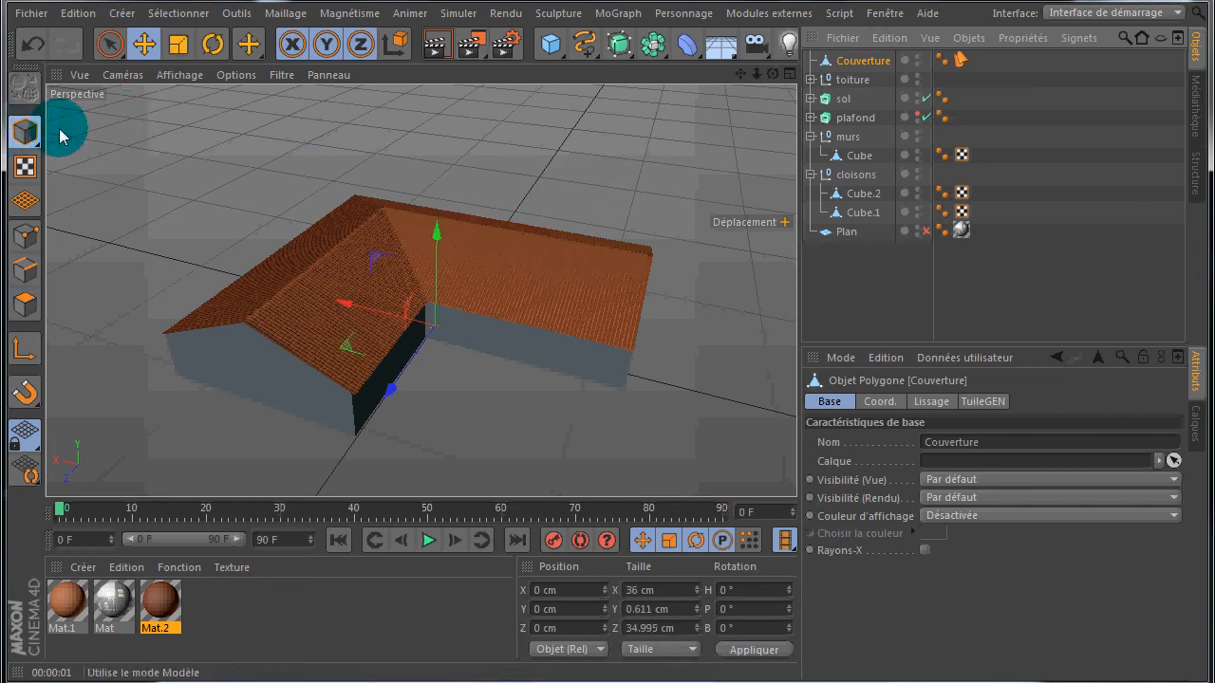
{"action": "left_click_drag", "start_coordinate": [437, 239], "coordinate": [481, 222]}
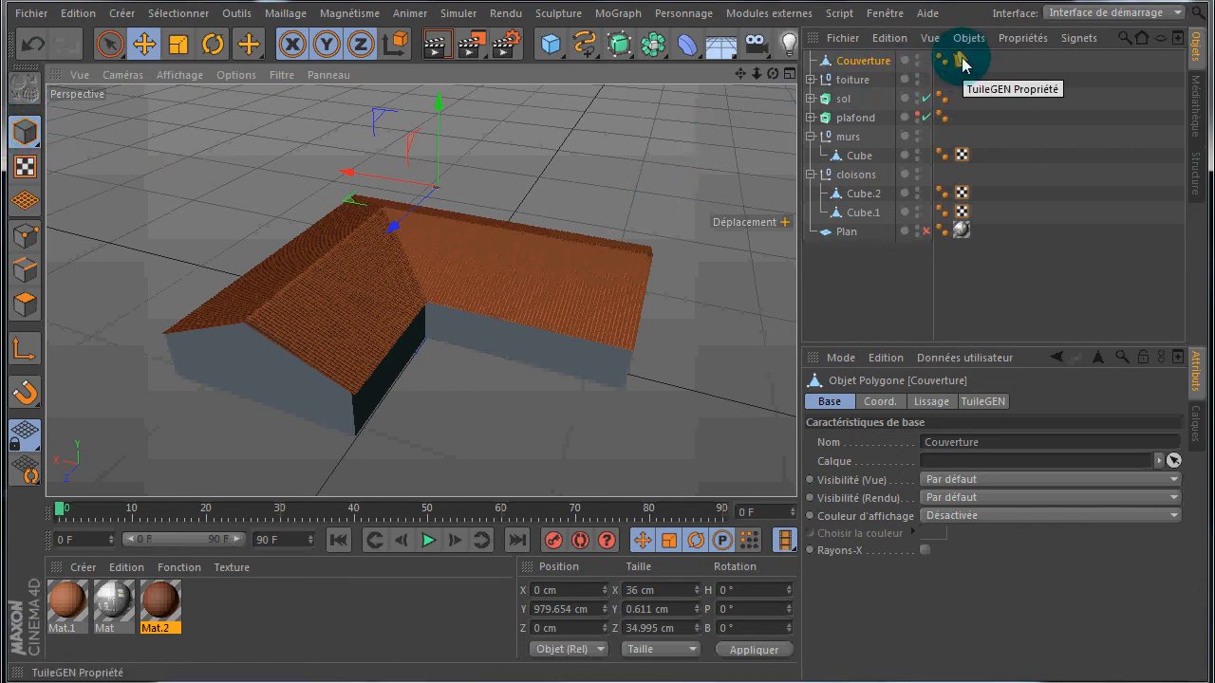
Step: View the raised Couverture up close and reopen its TuileGEN settings
{"action": "scroll", "coordinate": [434, 193], "scroll_direction": "up", "scroll_amount": 3}
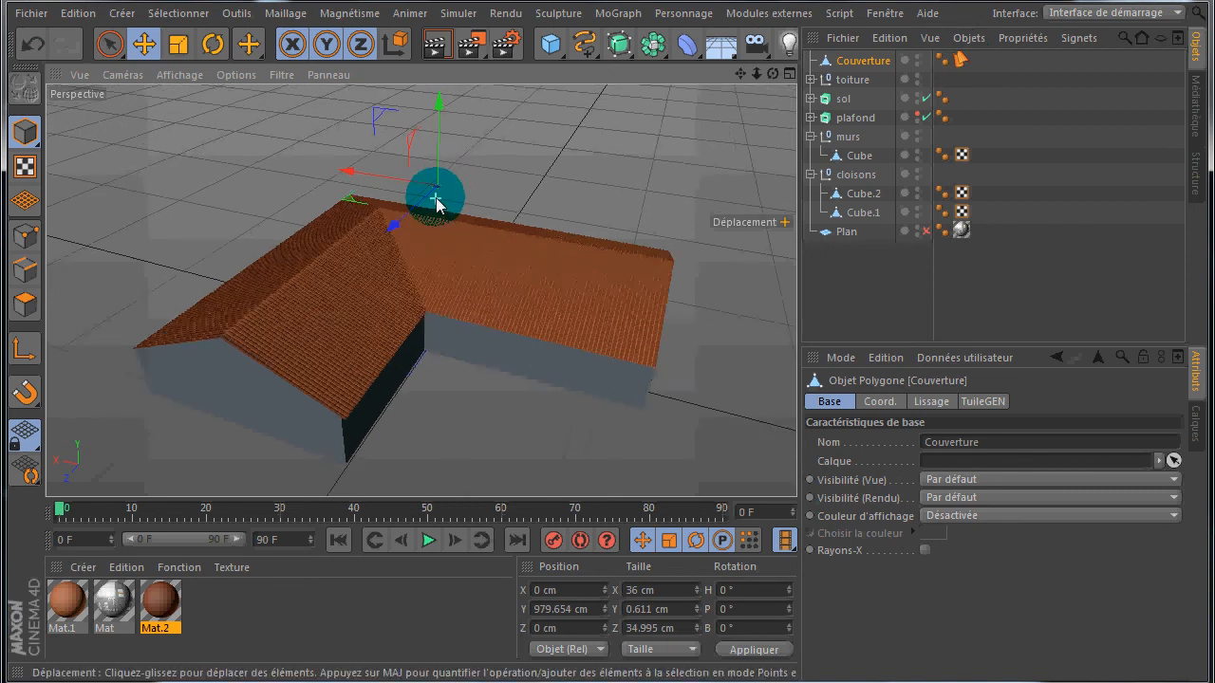
{"action": "scroll", "coordinate": [434, 189], "scroll_direction": "up", "scroll_amount": 5}
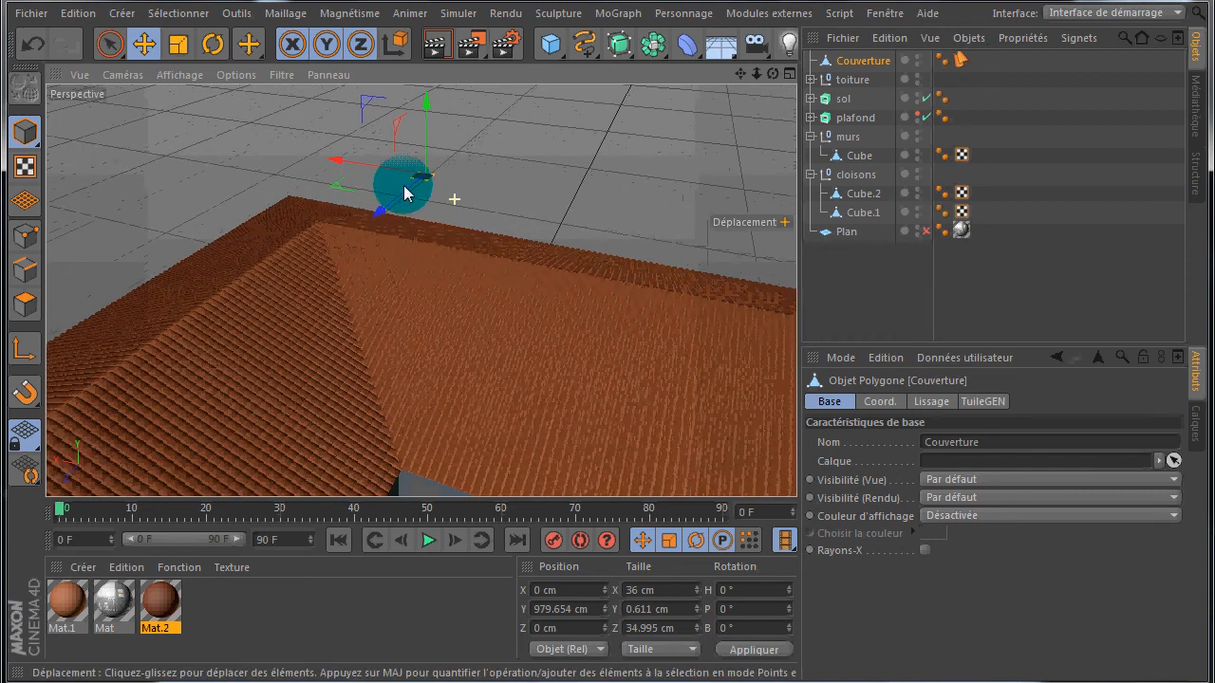
{"action": "scroll", "coordinate": [421, 181], "scroll_direction": "up", "scroll_amount": 4}
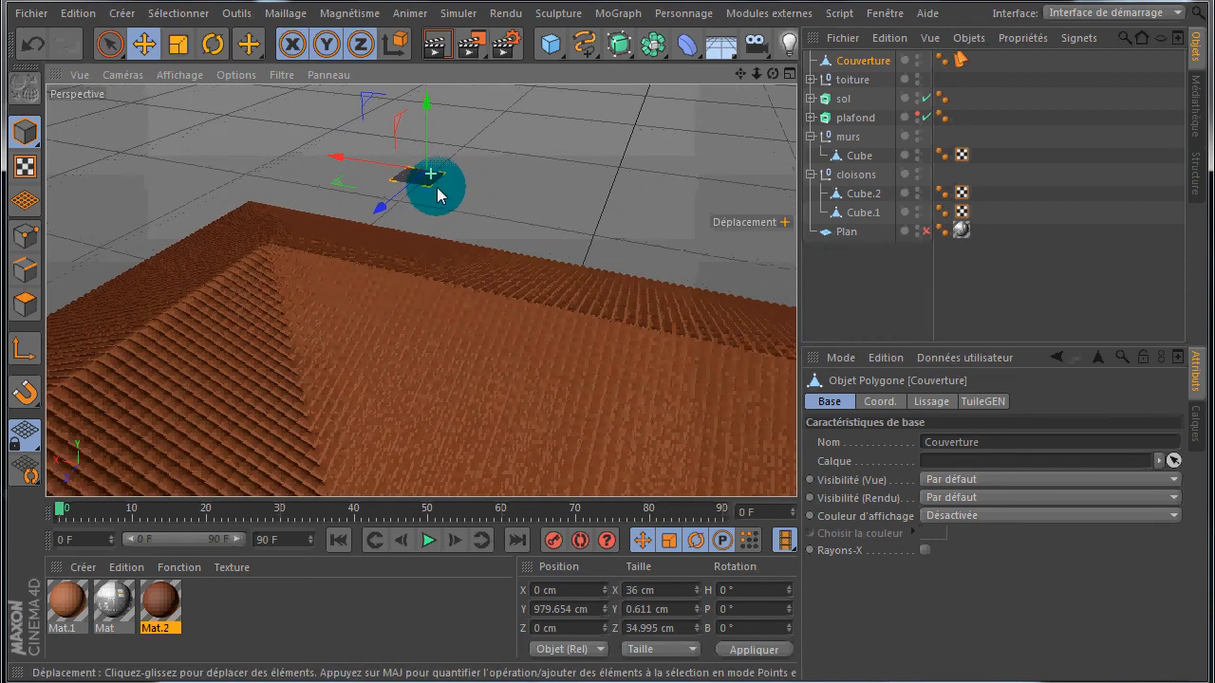
{"action": "scroll", "coordinate": [446, 185], "scroll_direction": "up", "scroll_amount": 2}
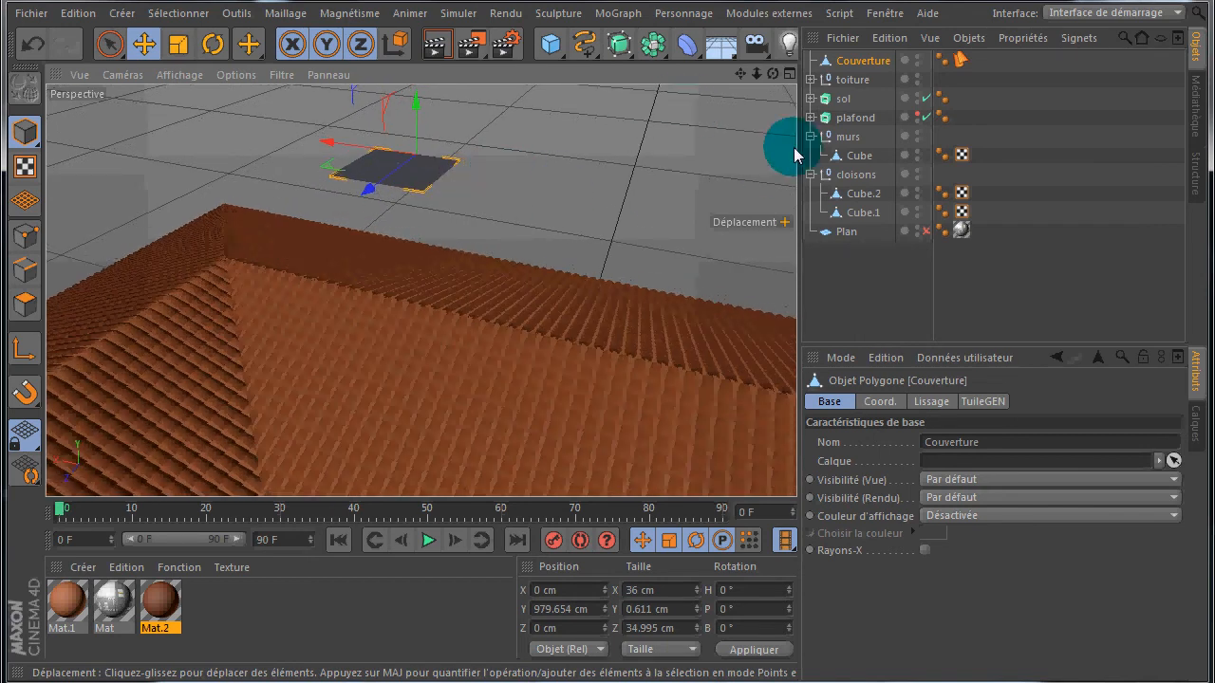
{"action": "double_click", "coordinate": [960, 59]}
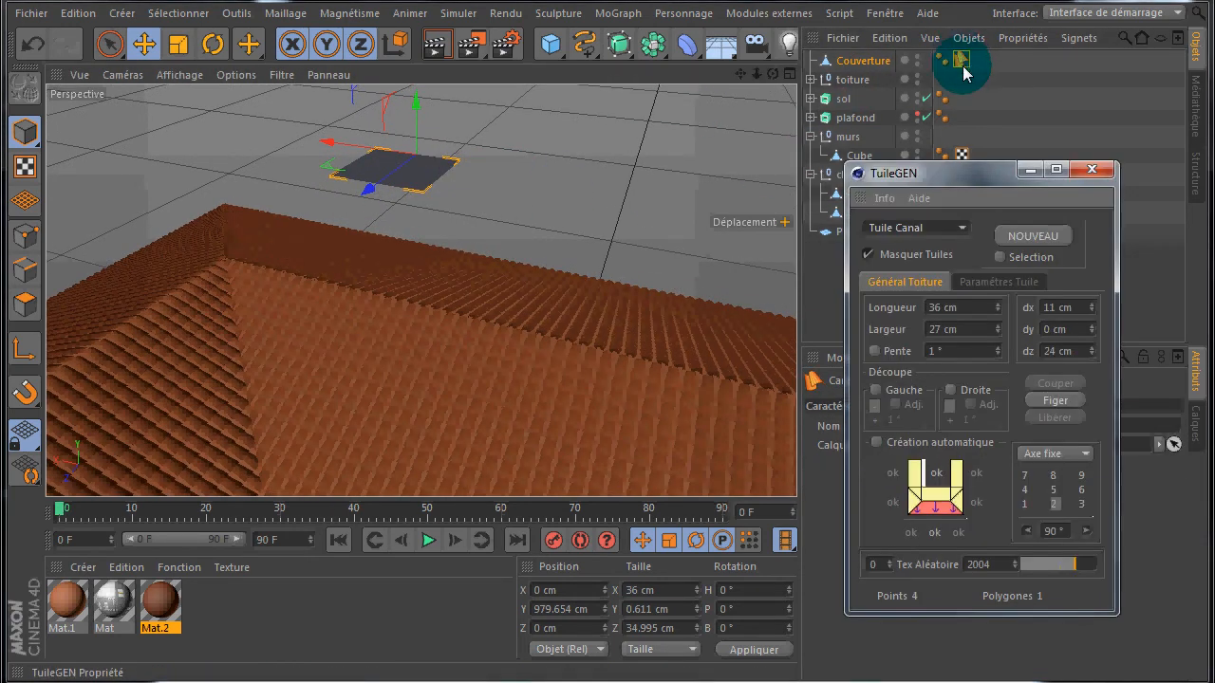
Step: Try a Pente of 12° on the raised Couverture, then enter 0° for it
{"action": "left_click", "coordinate": [1000, 350]}
{"action": "left_click", "coordinate": [999, 350]}
{"action": "left_click", "coordinate": [999, 350]}
{"action": "left_click", "coordinate": [999, 350]}
{"action": "left_click", "coordinate": [999, 350]}
{"action": "left_click", "coordinate": [999, 350]}
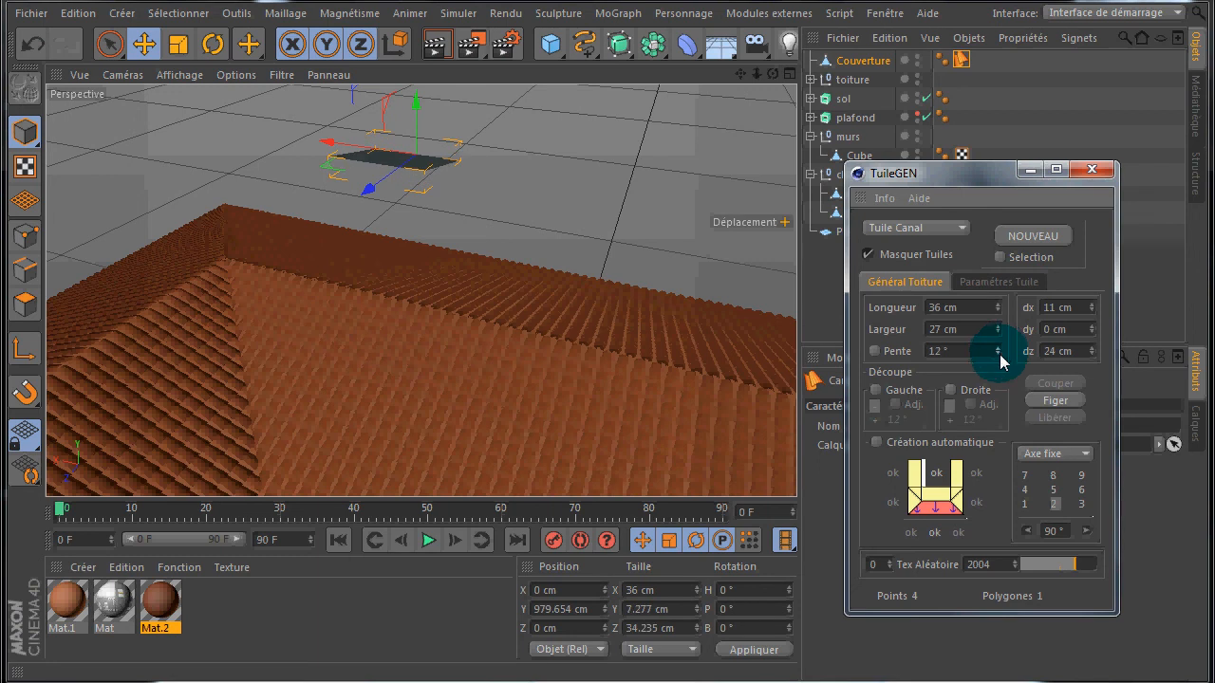
{"action": "double_click", "coordinate": [926, 351]}
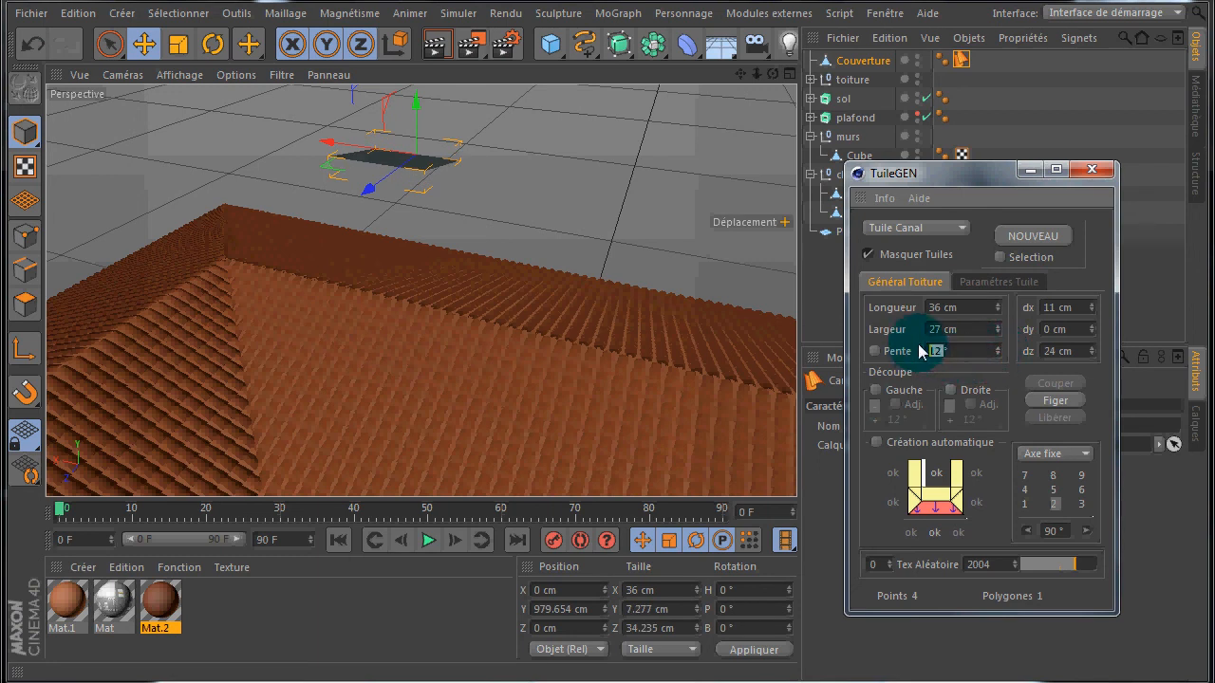
{"action": "type", "text": "0"}
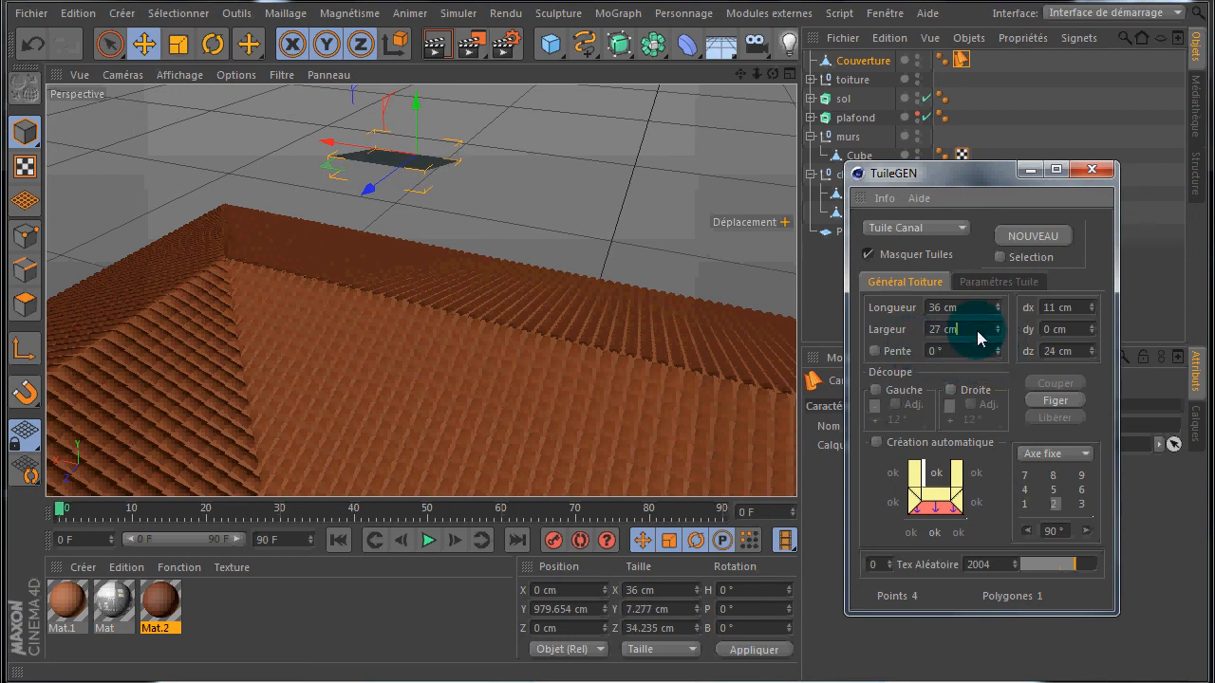
{"action": "left_click", "coordinate": [977, 330]}
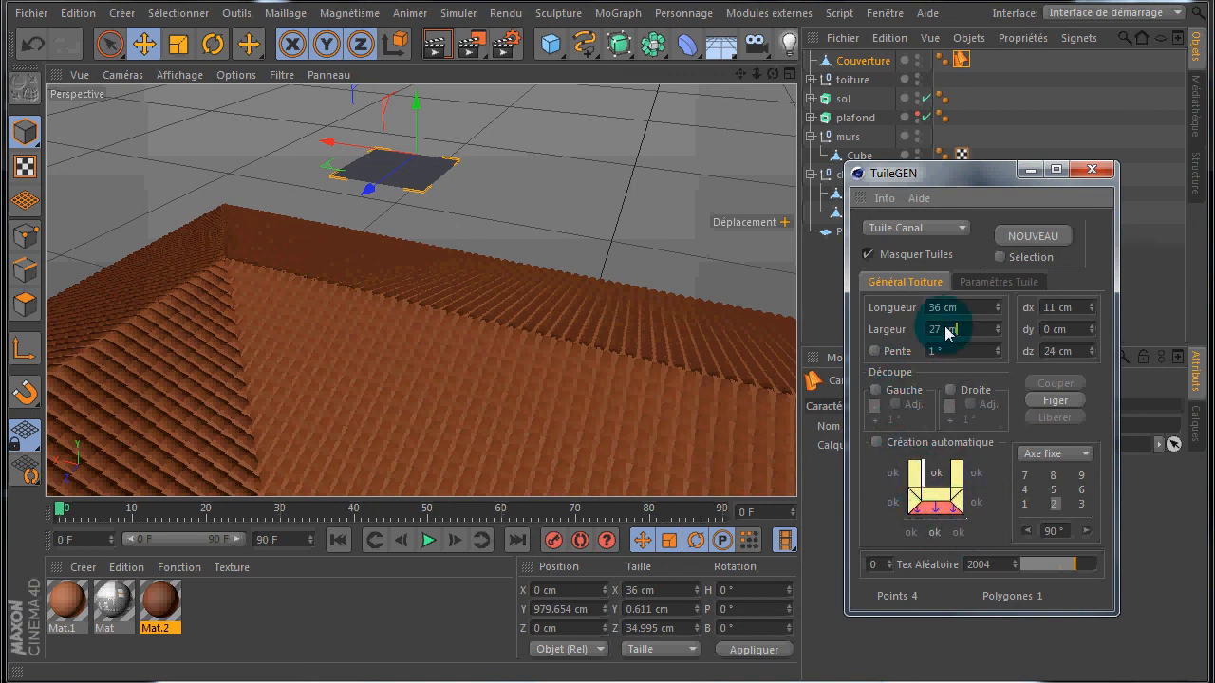
Step: Try a tile Segmentation of 3, Efiler and Efiler inv of 45 %, and the Tuile Plate Arondie type
{"action": "left_click", "coordinate": [988, 283]}
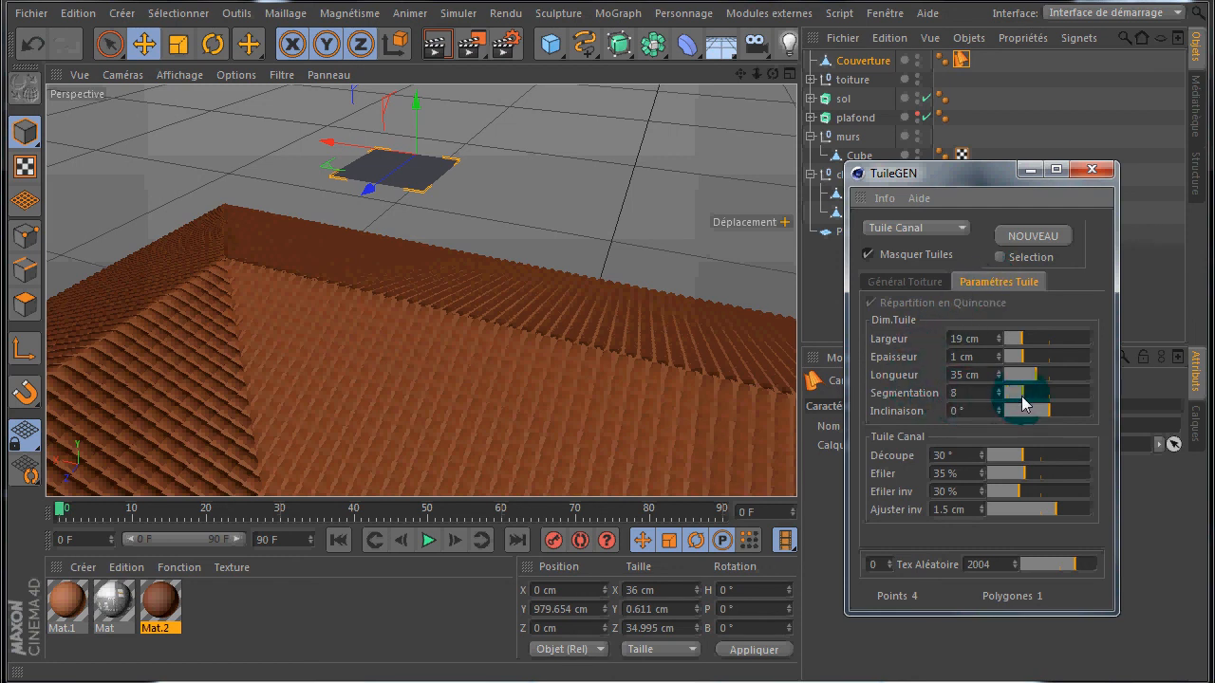
{"action": "left_click_drag", "start_coordinate": [1032, 394], "coordinate": [1009, 398]}
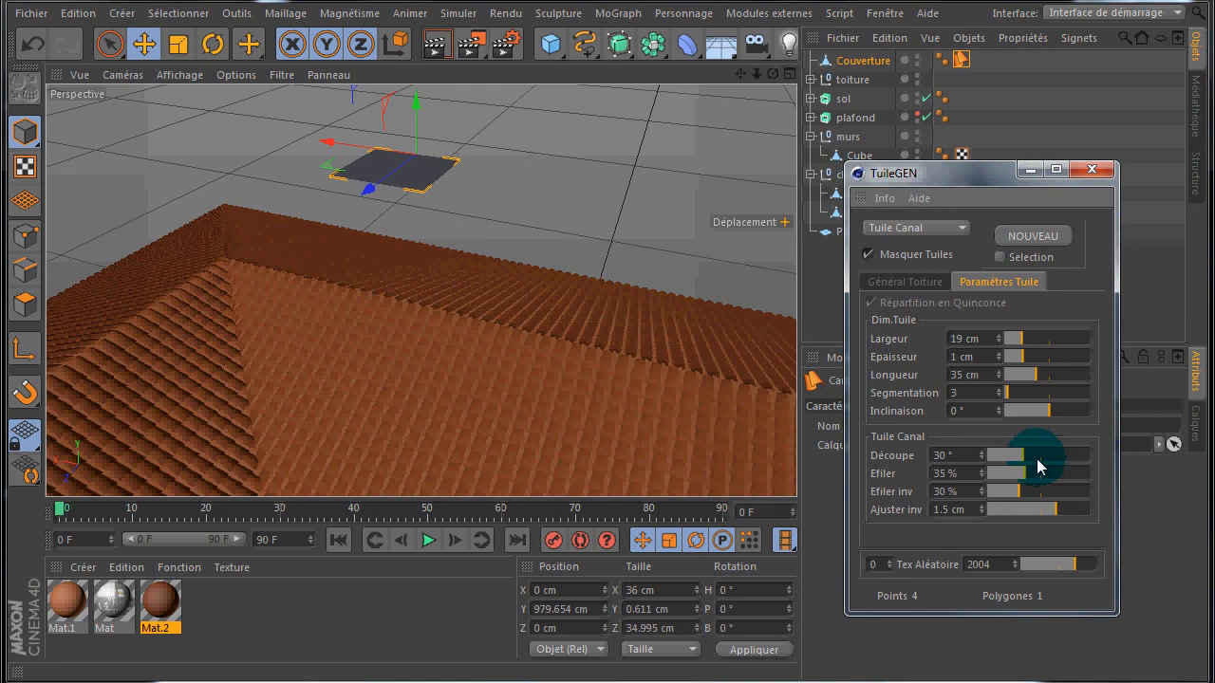
{"action": "mouse_move", "coordinate": [1036, 464]}
{"action": "left_mouse_down"}
{"action": "mouse_move", "coordinate": [1020, 474]}
{"action": "mouse_move", "coordinate": [1032, 486]}
{"action": "left_mouse_up"}
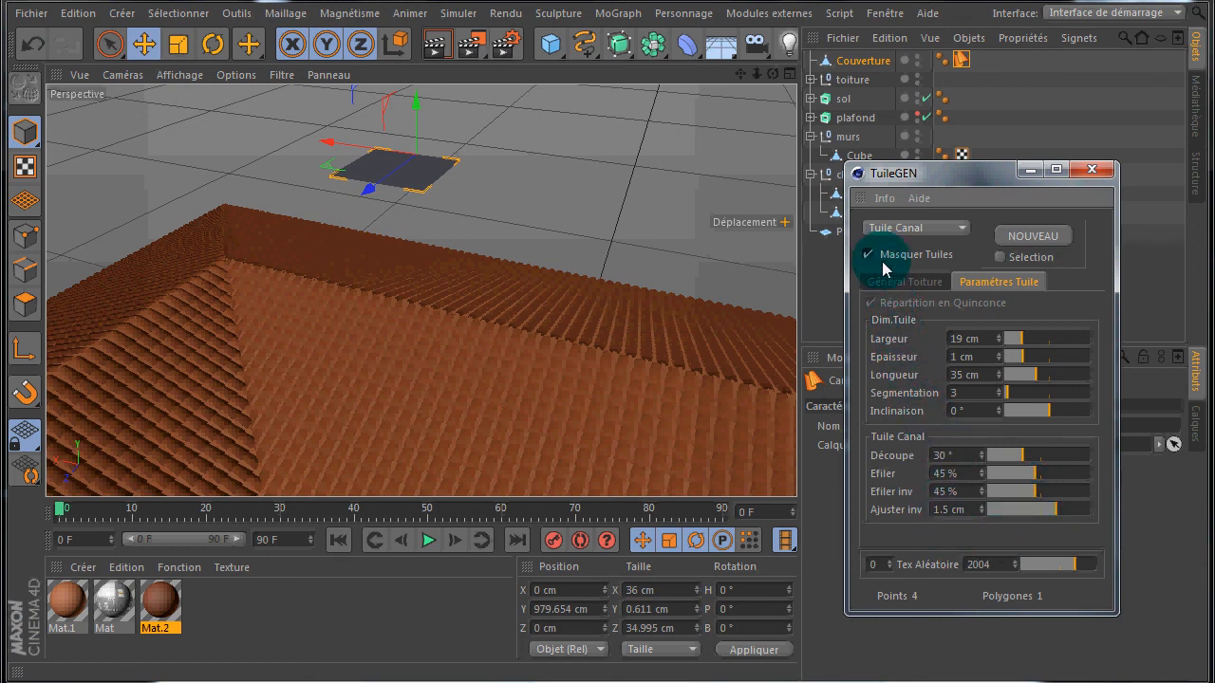
{"action": "left_click", "coordinate": [963, 232]}
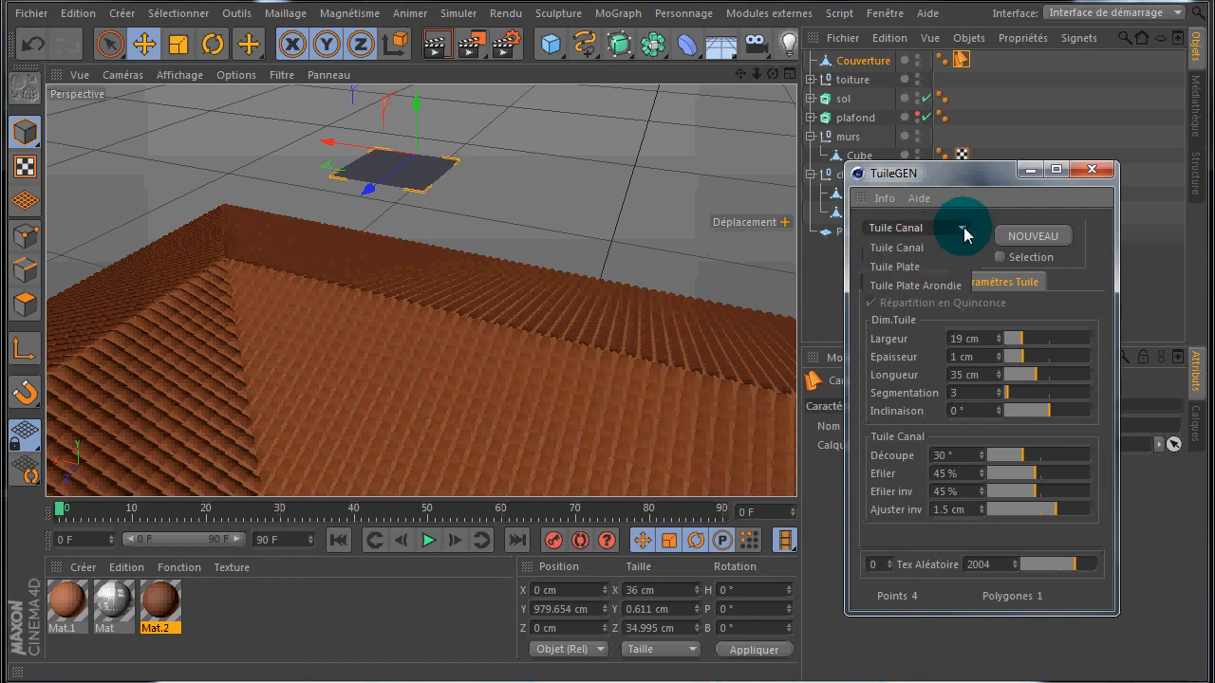
{"action": "left_click", "coordinate": [934, 286]}
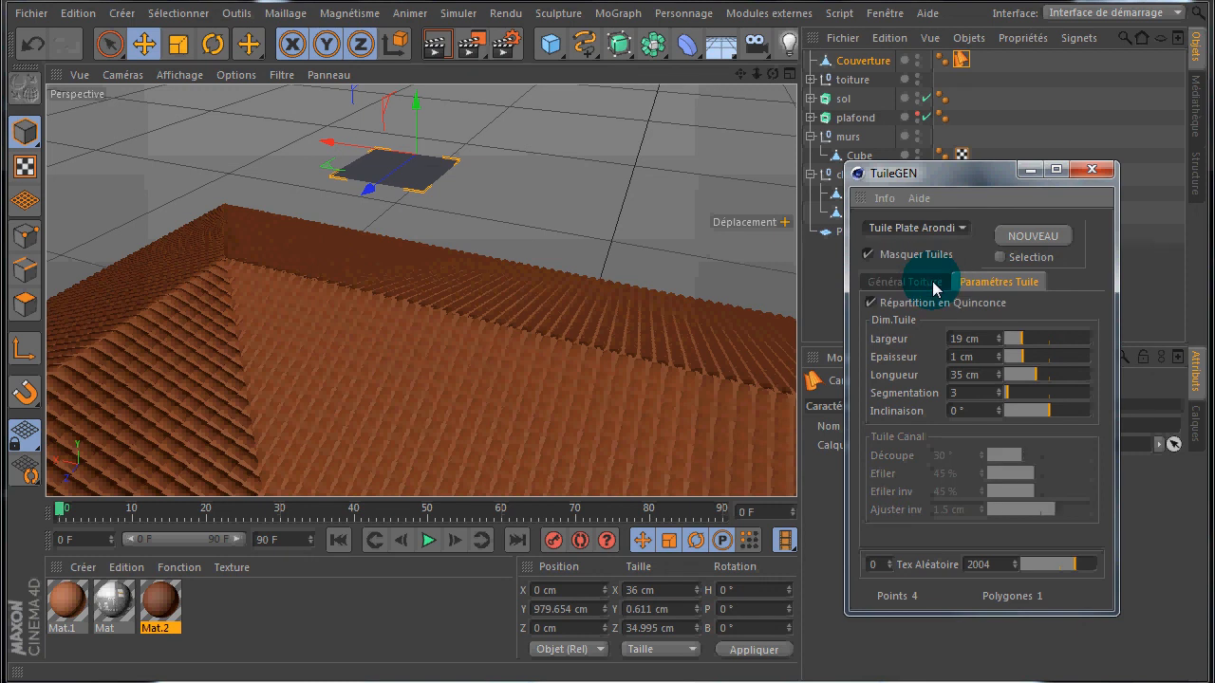
Step: Close TuileGEN and delete the raised Couverture
{"action": "left_click", "coordinate": [1092, 169]}
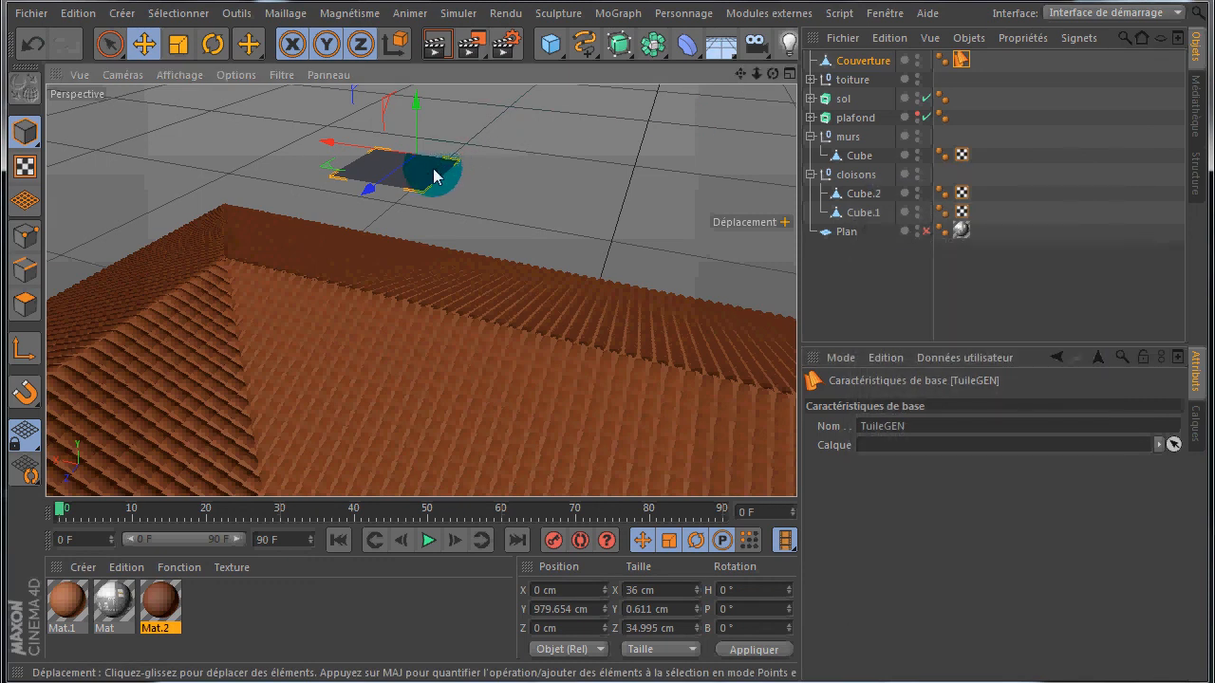
{"action": "left_click", "coordinate": [854, 62]}
{"action": "key", "text": "Delete"}
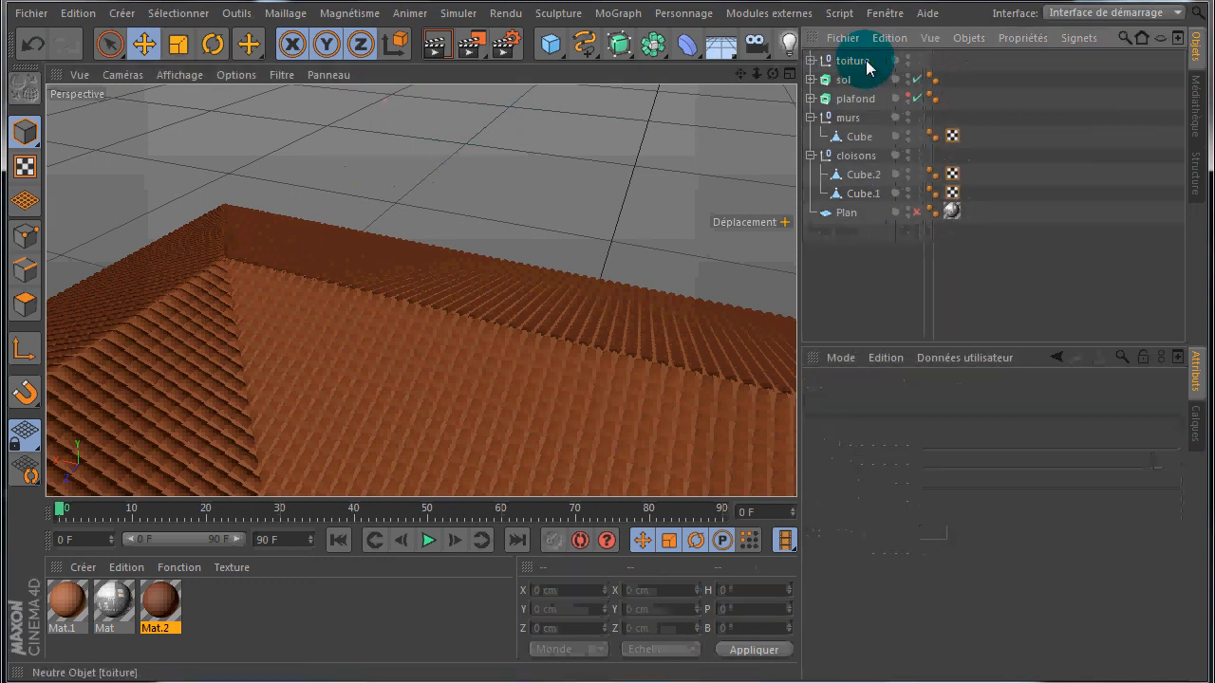
Step: Reopen TuileGEN with nothing selected, enable Masquer Tuiles and create a new Tuile Canal covering
{"action": "left_click", "coordinate": [764, 14]}
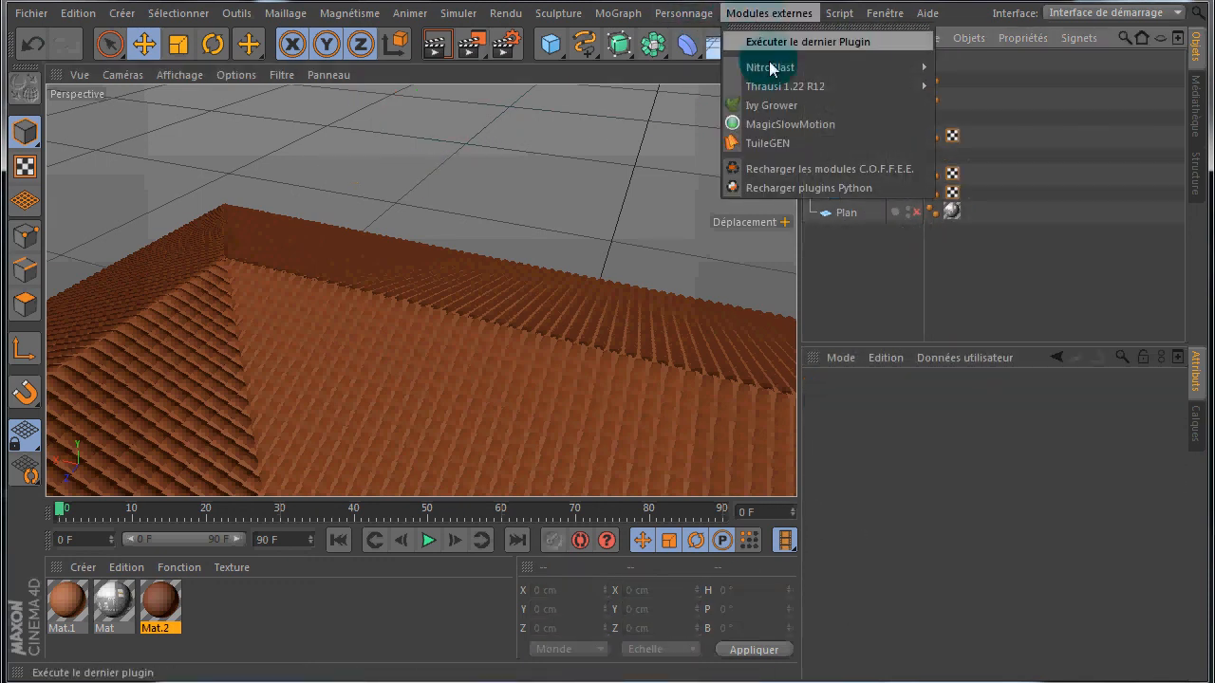
{"action": "left_click", "coordinate": [768, 143]}
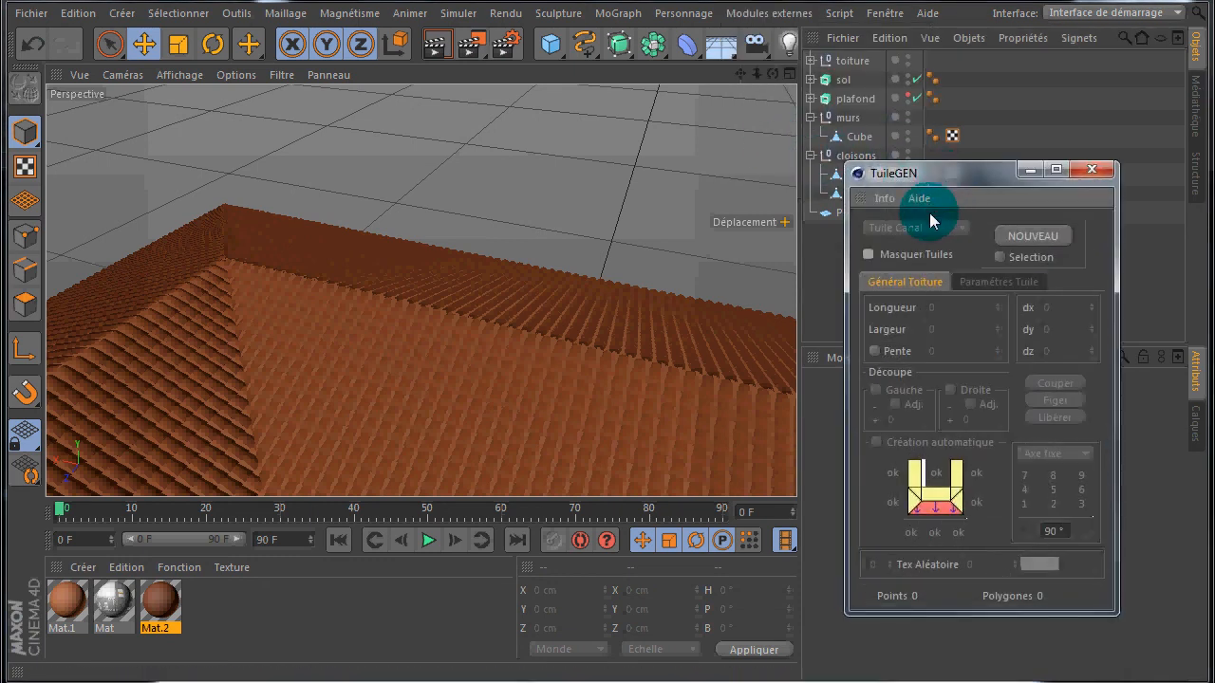
{"action": "left_click", "coordinate": [888, 252]}
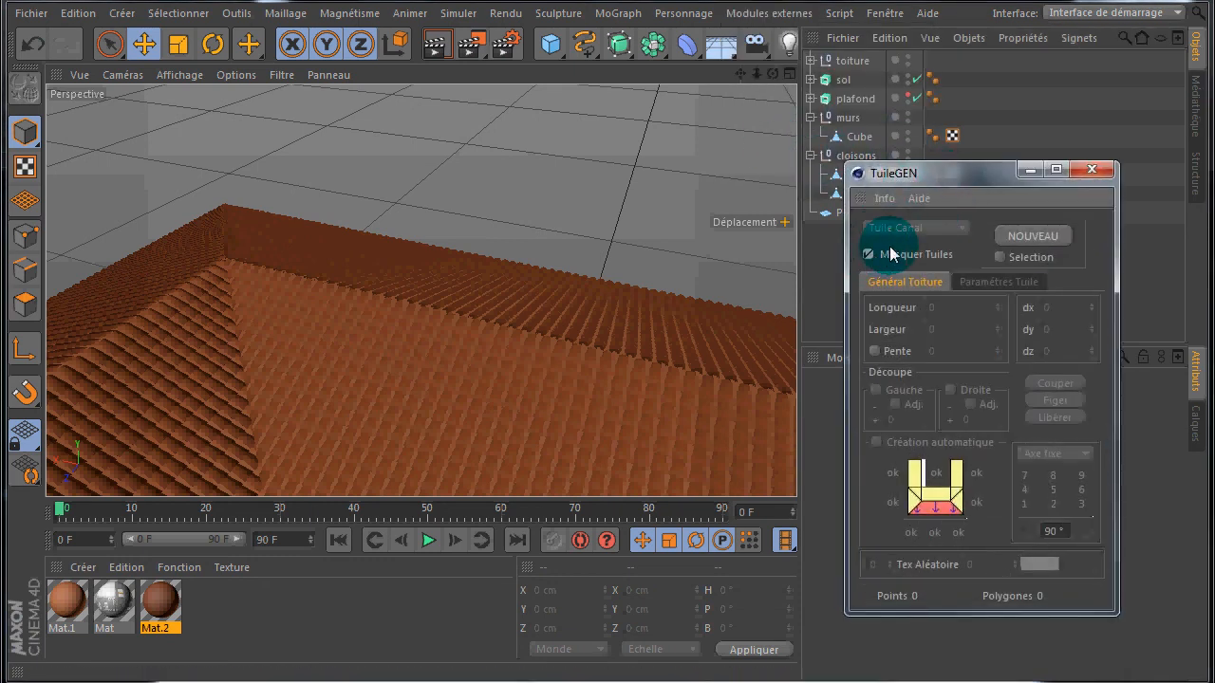
{"action": "left_click", "coordinate": [1033, 237]}
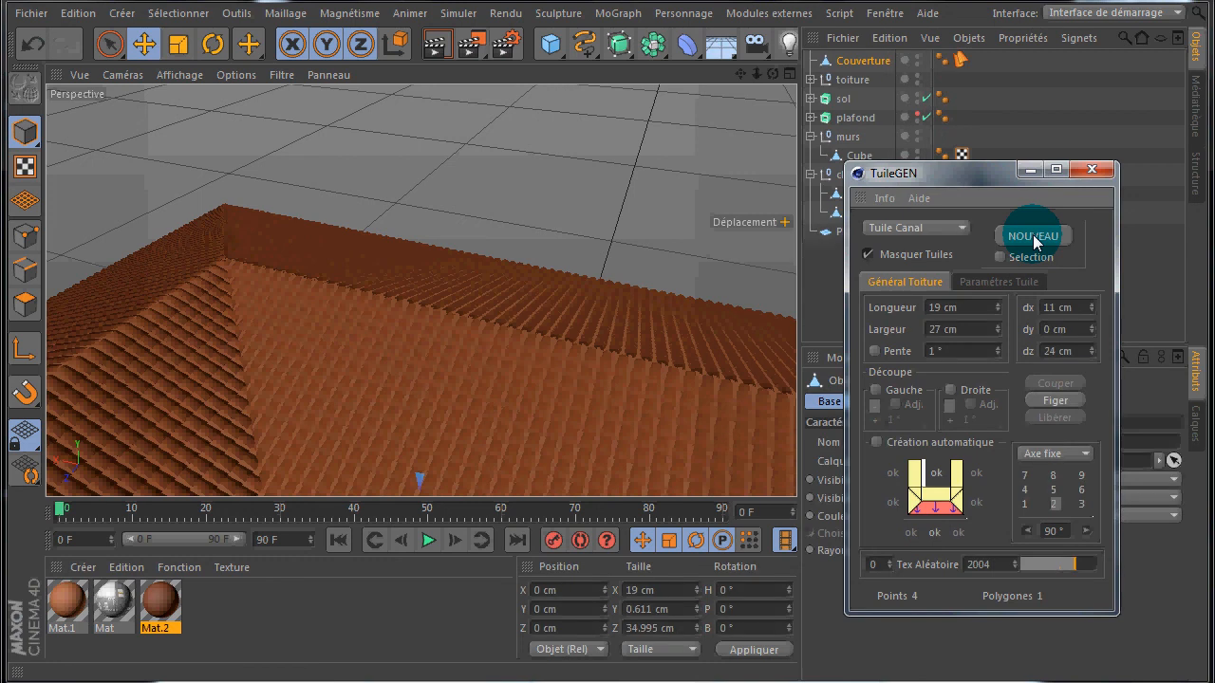
Step: Raise the new Couverture above the house roof to a Y position of about 1202 cm and view it up close
{"action": "left_click_drag", "start_coordinate": [203, 227], "coordinate": [583, 105], "text": "alt"}
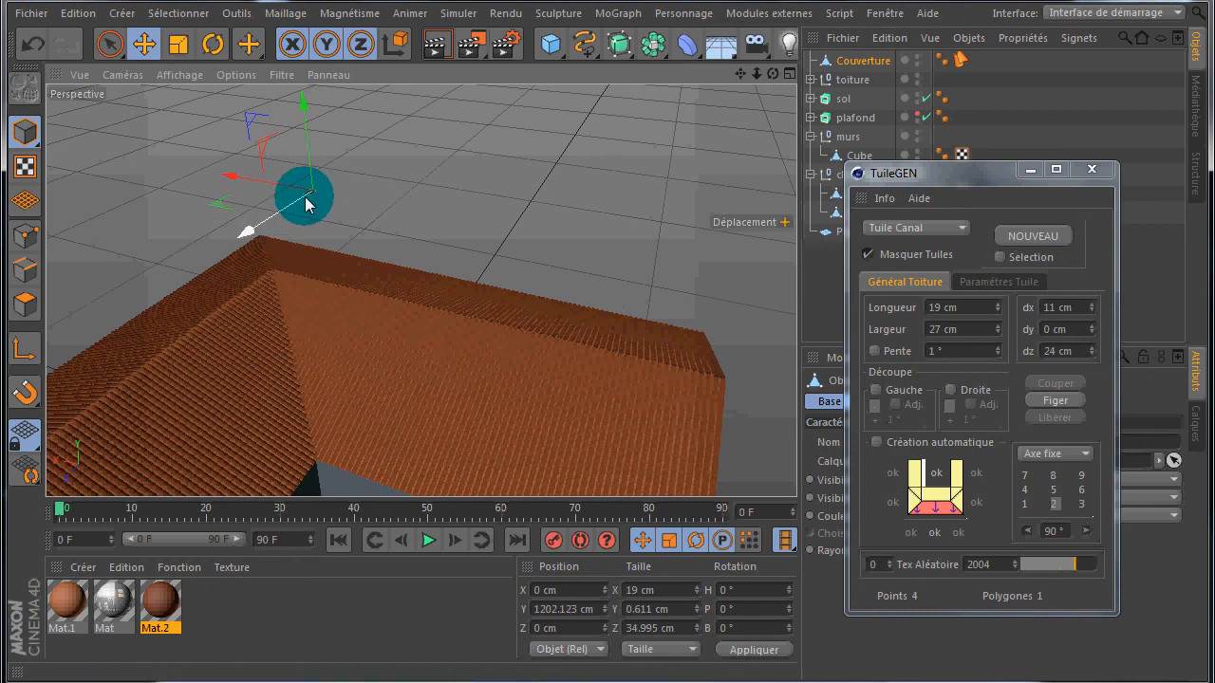
{"action": "scroll", "coordinate": [303, 195], "scroll_direction": "up", "scroll_amount": 5}
{"action": "scroll", "coordinate": [314, 188], "scroll_direction": "down", "scroll_amount": 6}
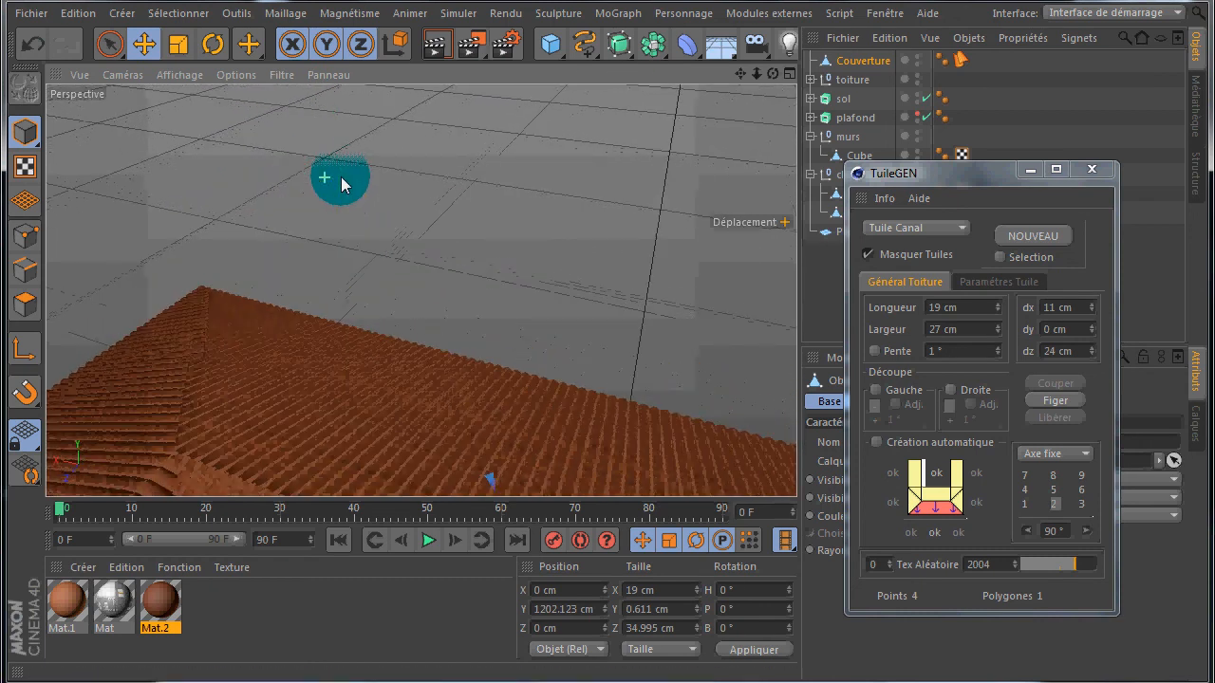
{"action": "scroll", "coordinate": [338, 198], "scroll_direction": "up", "scroll_amount": 3}
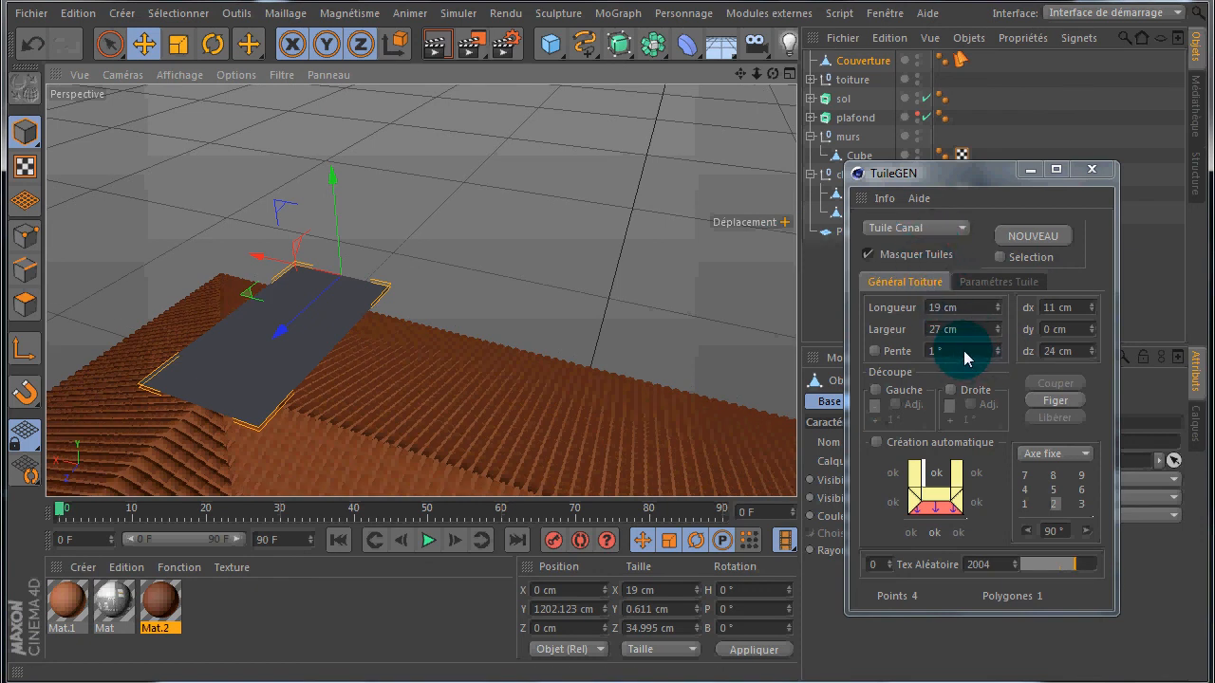
Step: Try the Découpe Gauche and Droite cuts and axis point 3 on the covering, then restore axis point 2 without cuts
{"action": "left_click", "coordinate": [876, 391]}
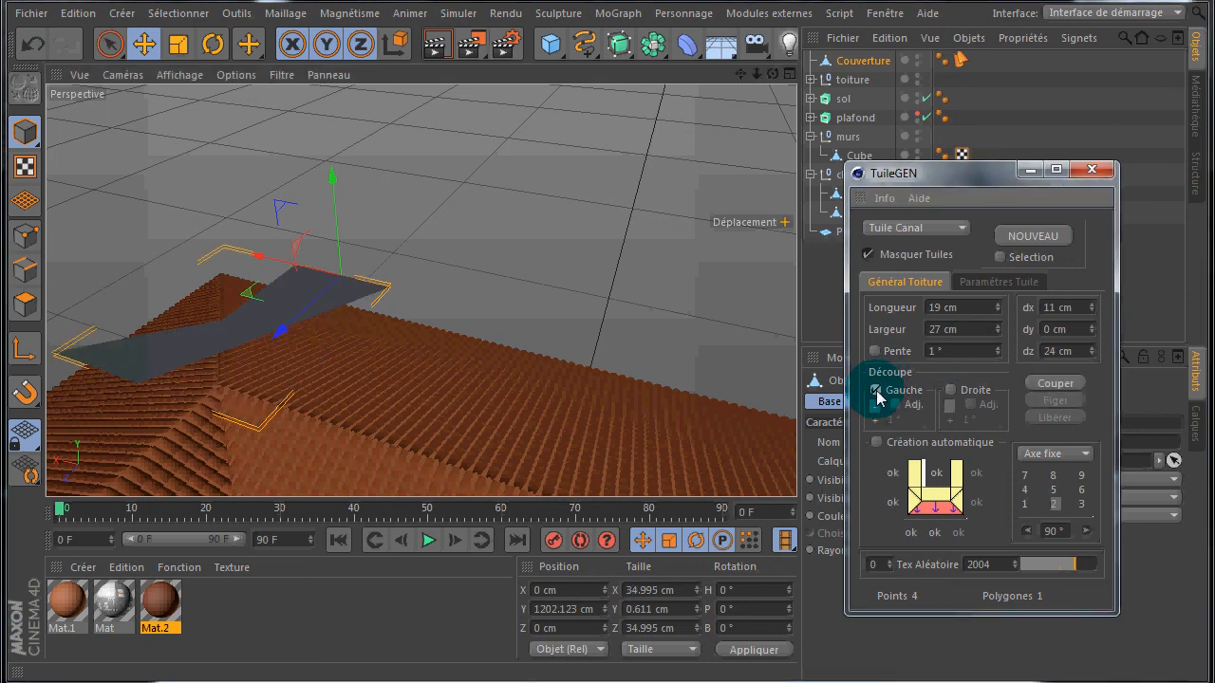
{"action": "left_click", "coordinate": [950, 390]}
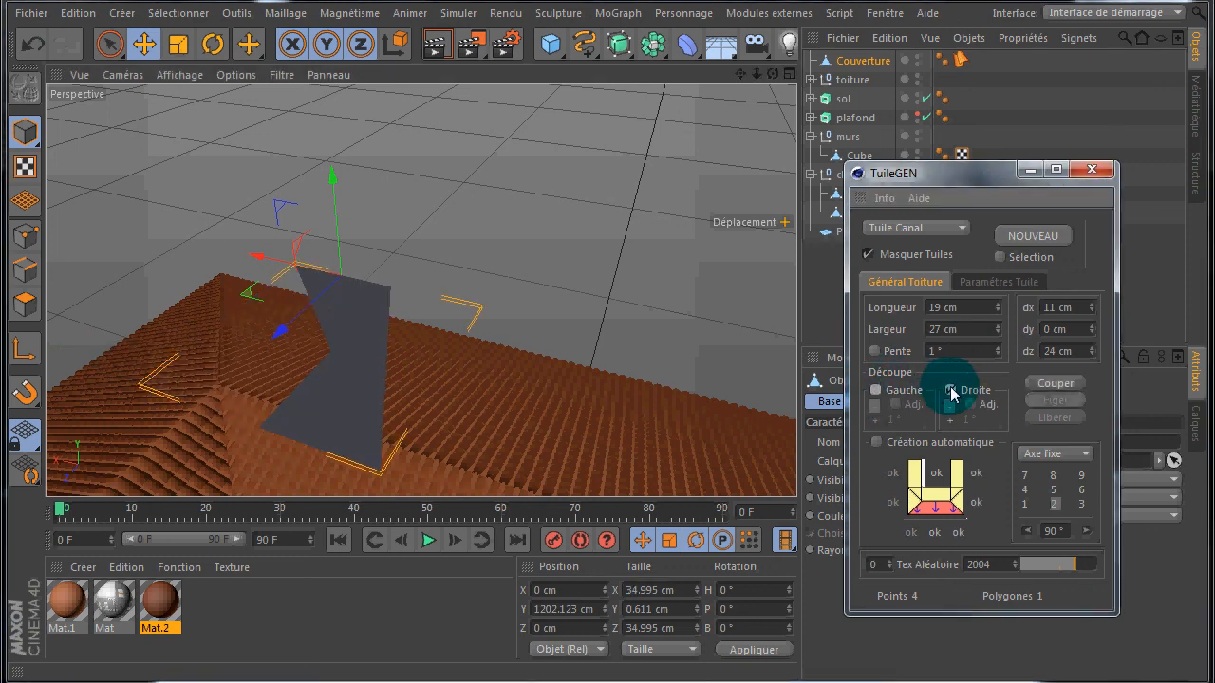
{"action": "left_click", "coordinate": [951, 391]}
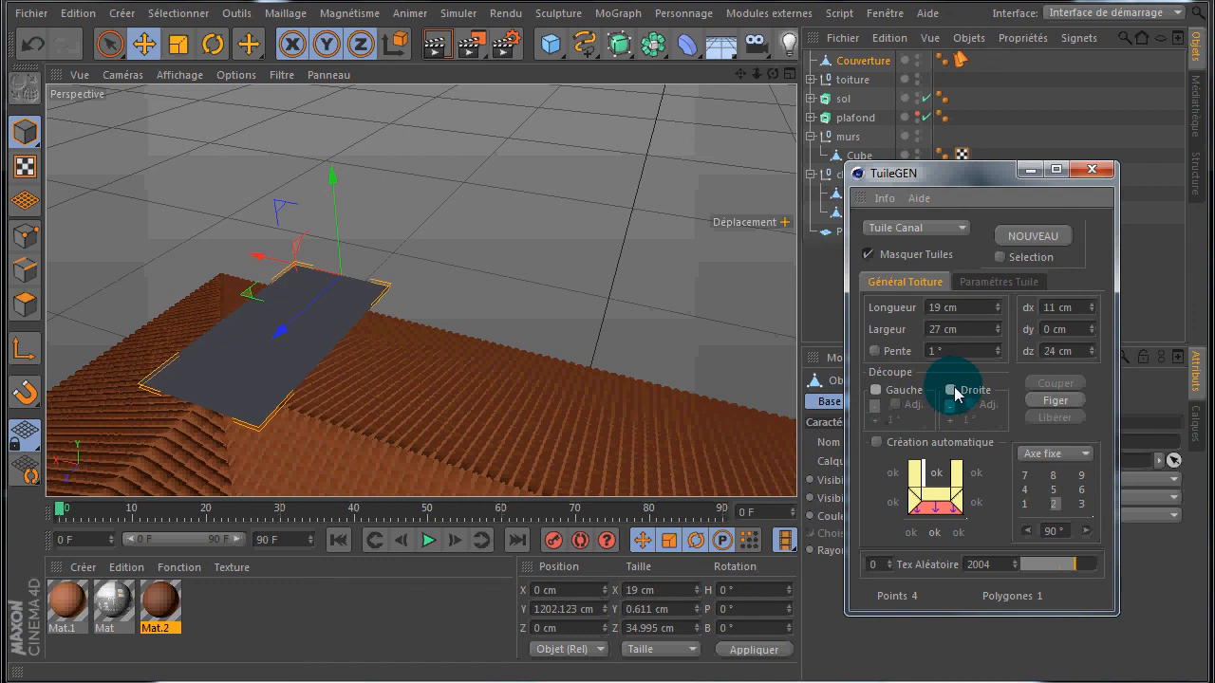
{"action": "left_click", "coordinate": [1082, 504]}
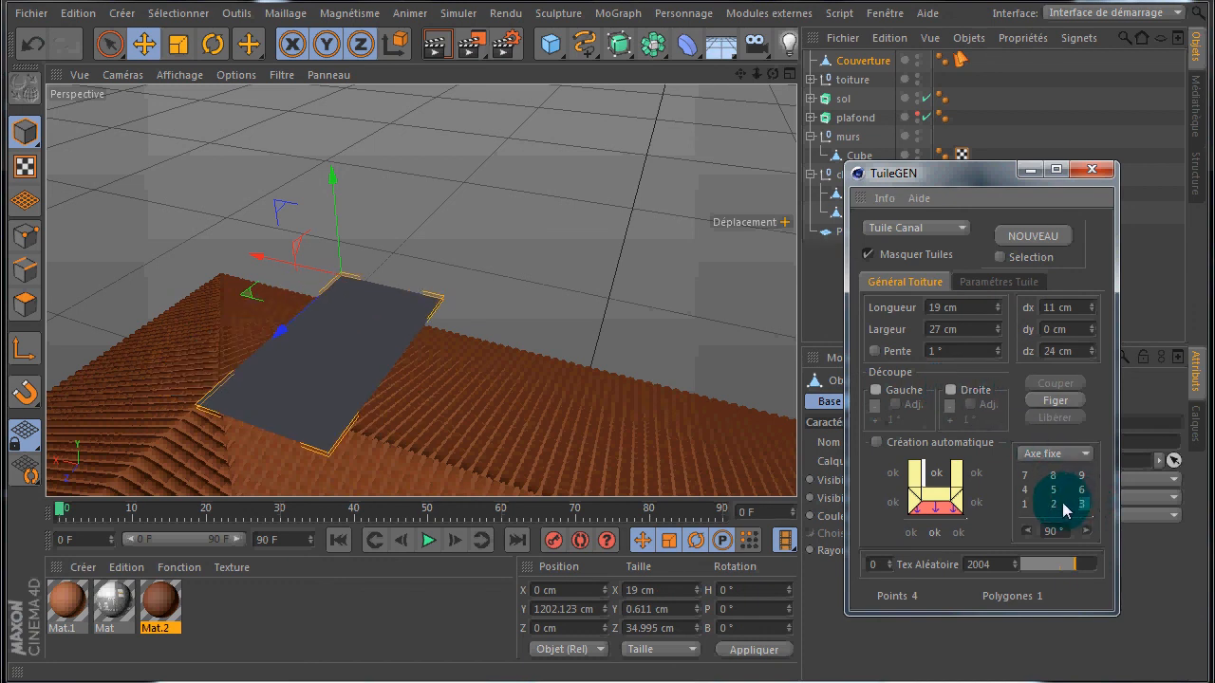
{"action": "left_click", "coordinate": [1056, 504]}
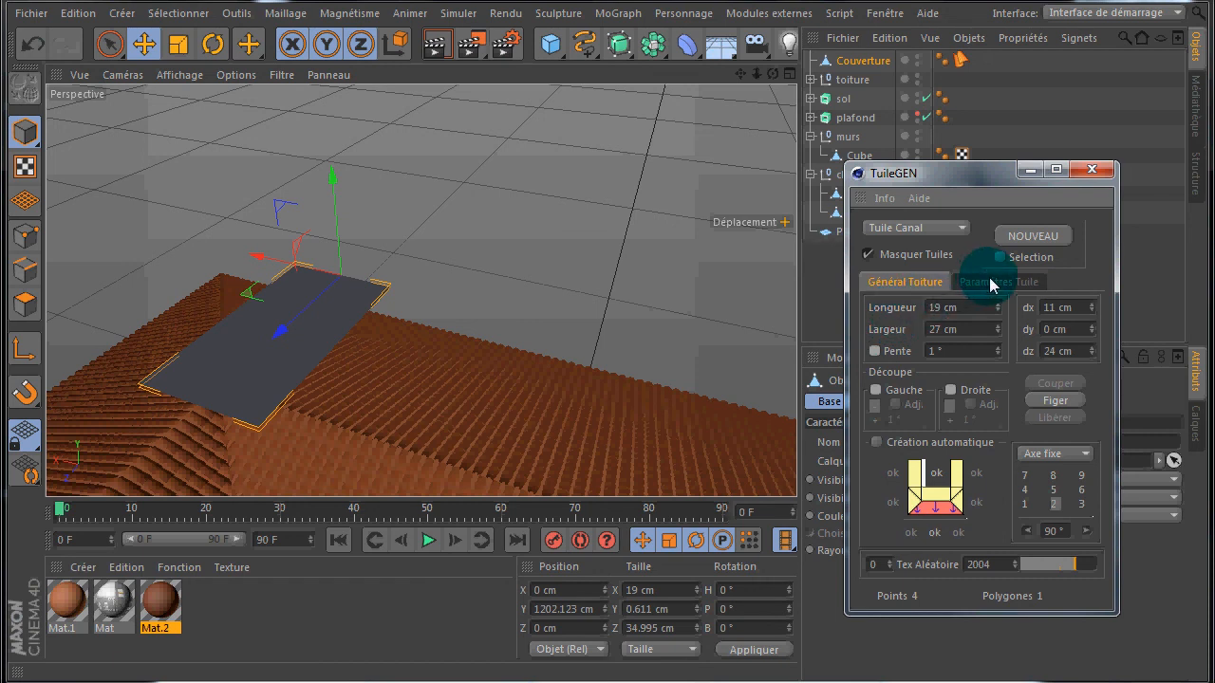
Step: Keep the Tuile Canal type and try a tile Epaisseur of 0.5 cm before setting it back to 1 cm
{"action": "left_click", "coordinate": [964, 230]}
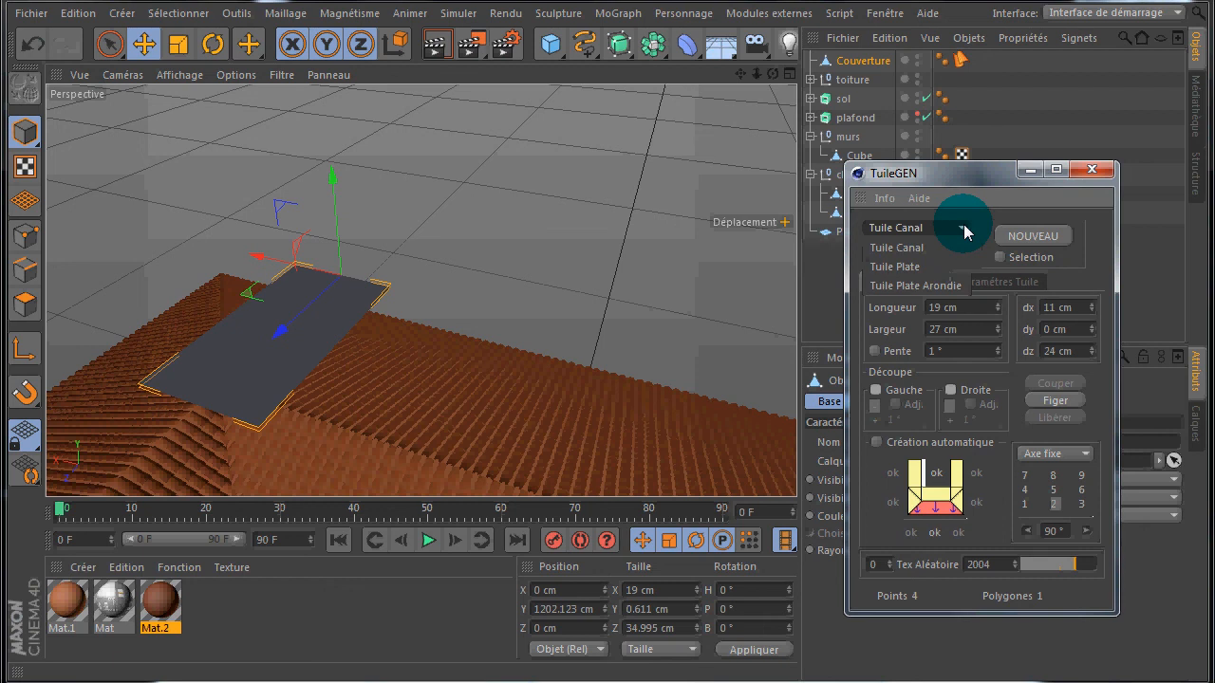
{"action": "left_click", "coordinate": [965, 231]}
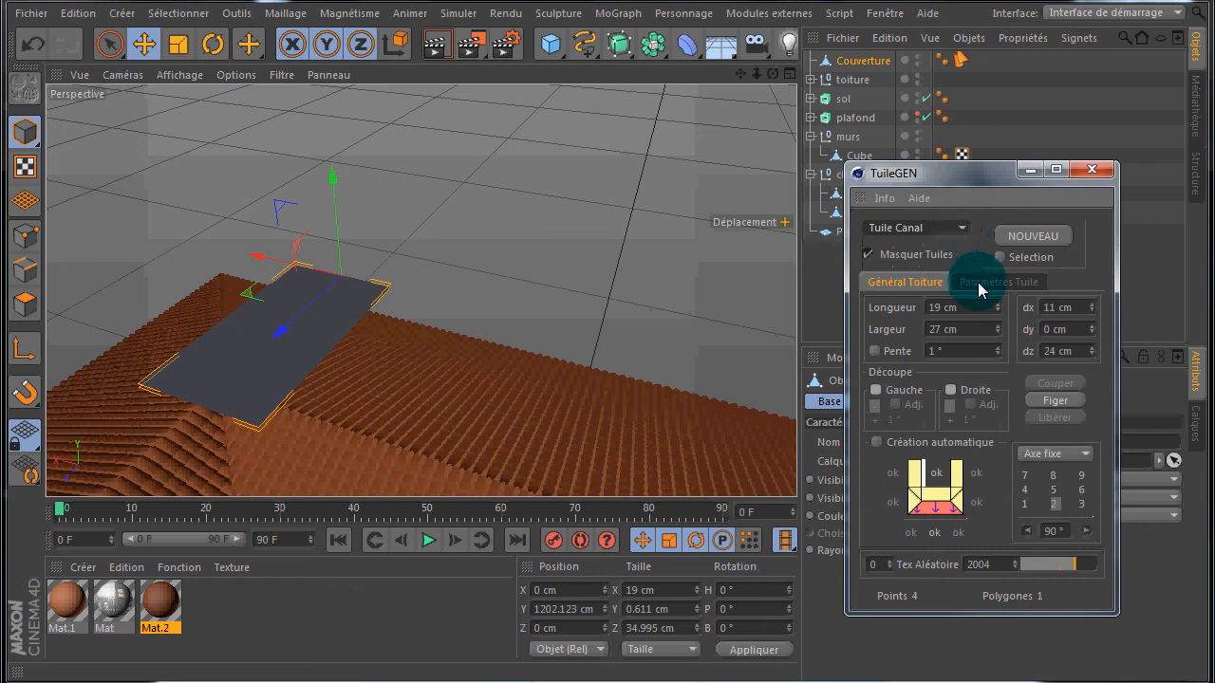
{"action": "left_click", "coordinate": [983, 284]}
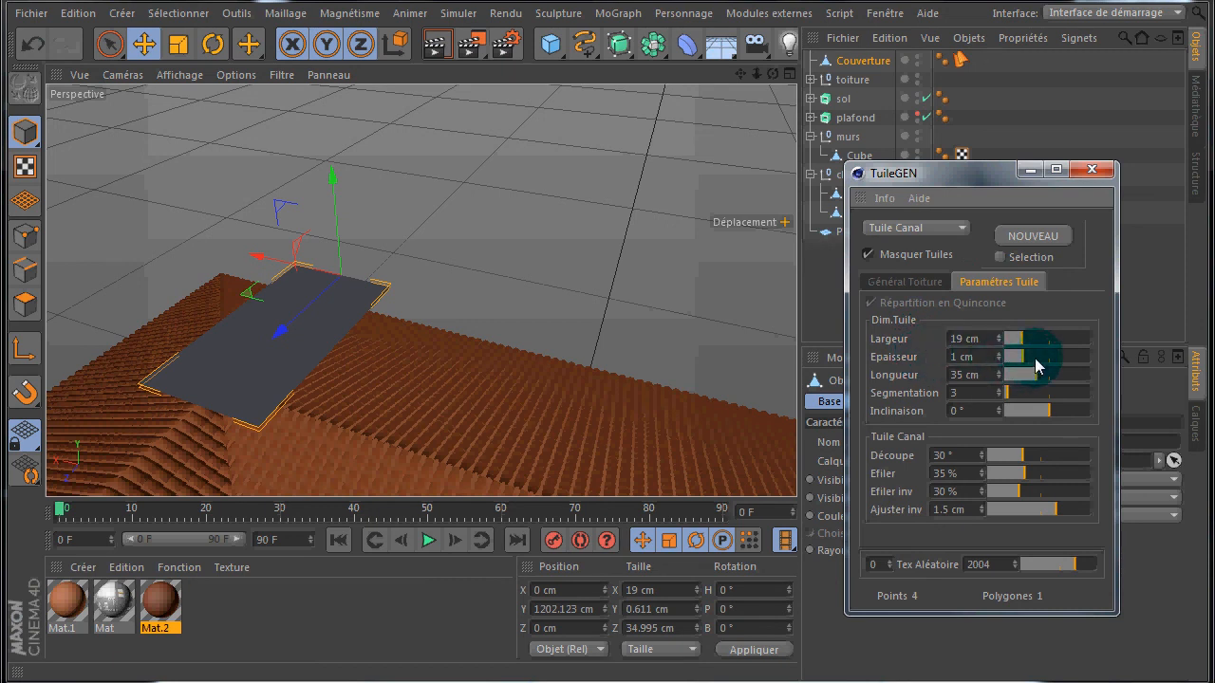
{"action": "left_click_drag", "start_coordinate": [1038, 362], "coordinate": [1014, 363]}
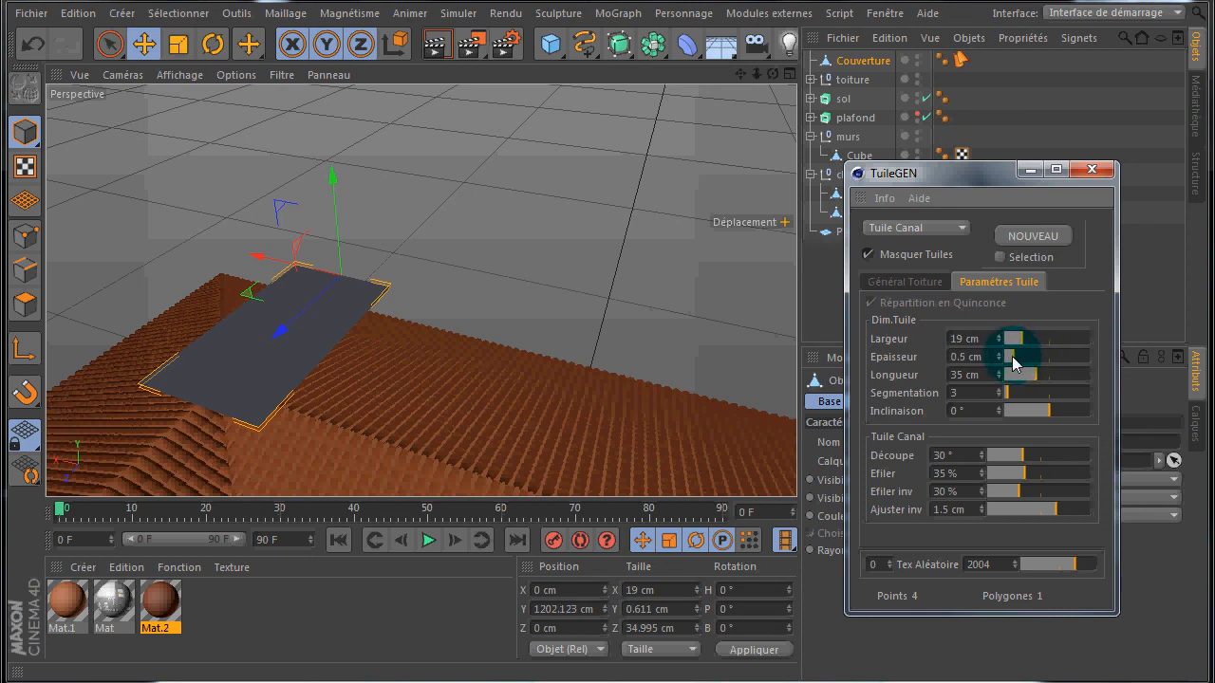
{"action": "left_click", "coordinate": [980, 358]}
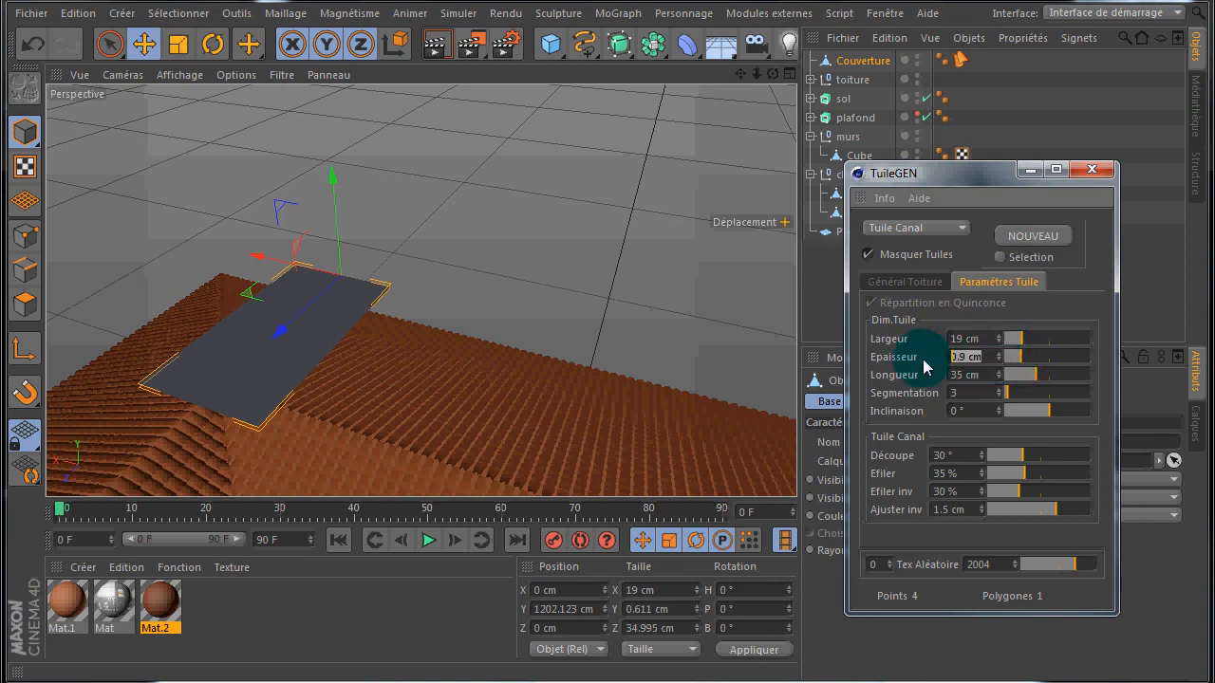
{"action": "type", "text": "1"}
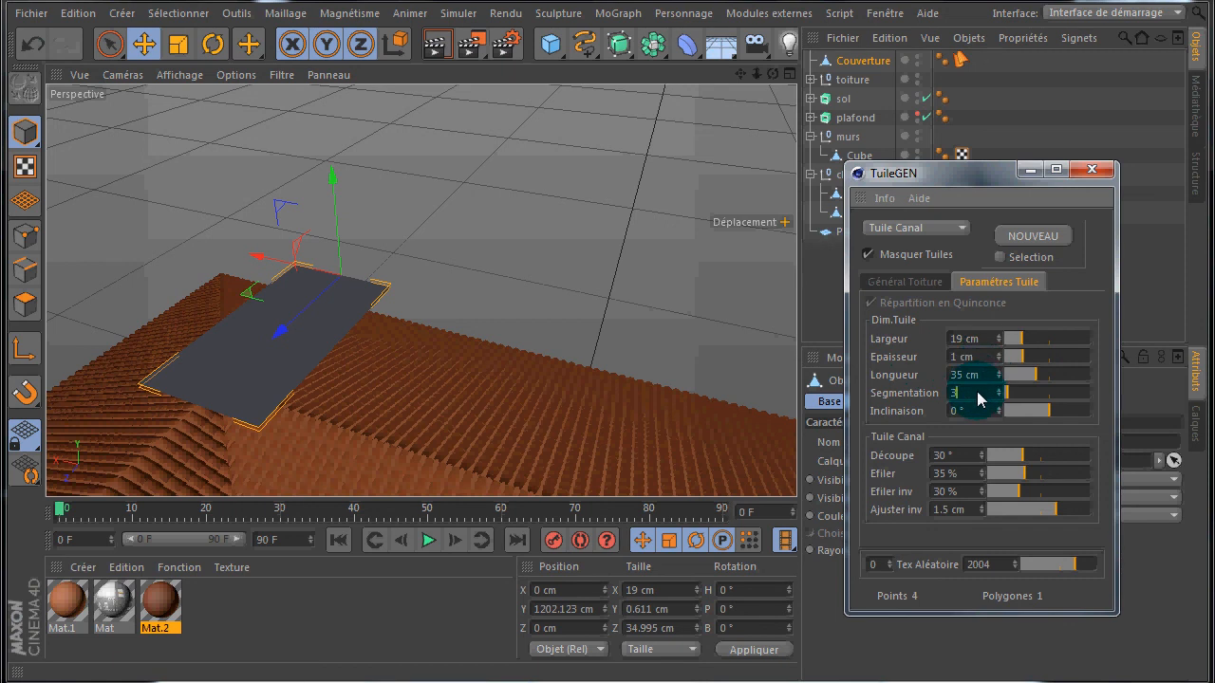
Step: Try a tile Segmentation of 50, then set it back to 3
{"action": "left_click_drag", "start_coordinate": [984, 398], "coordinate": [932, 399]}
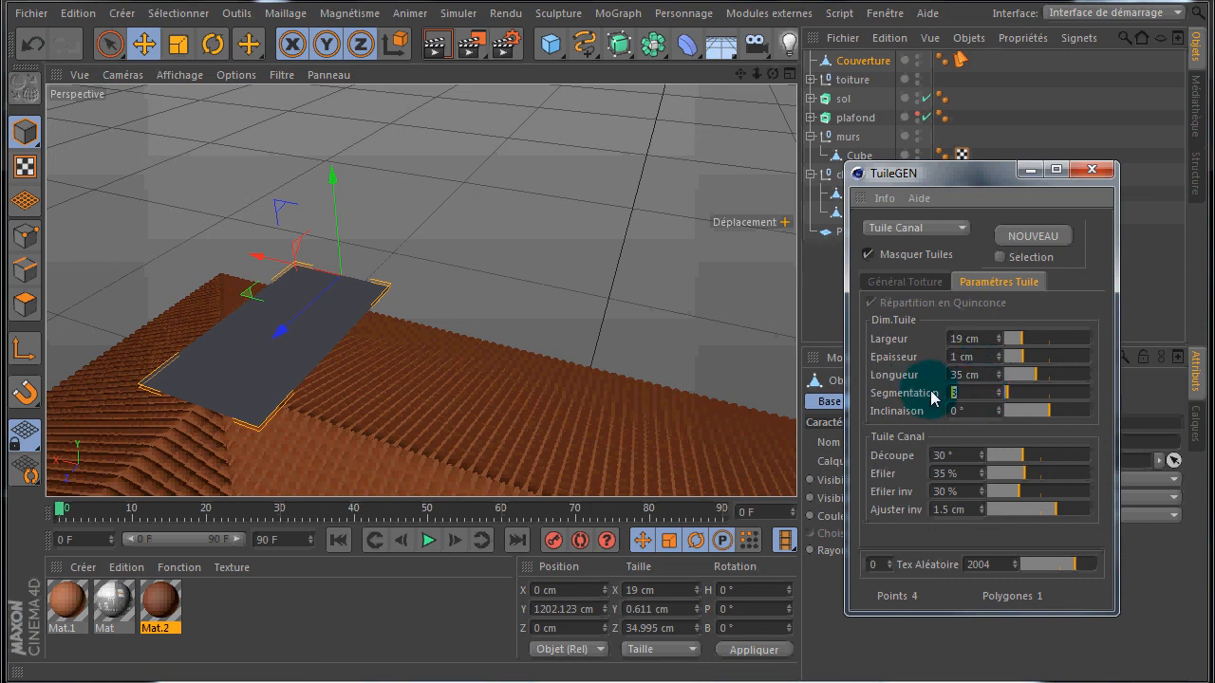
{"action": "type", "text": "5"}
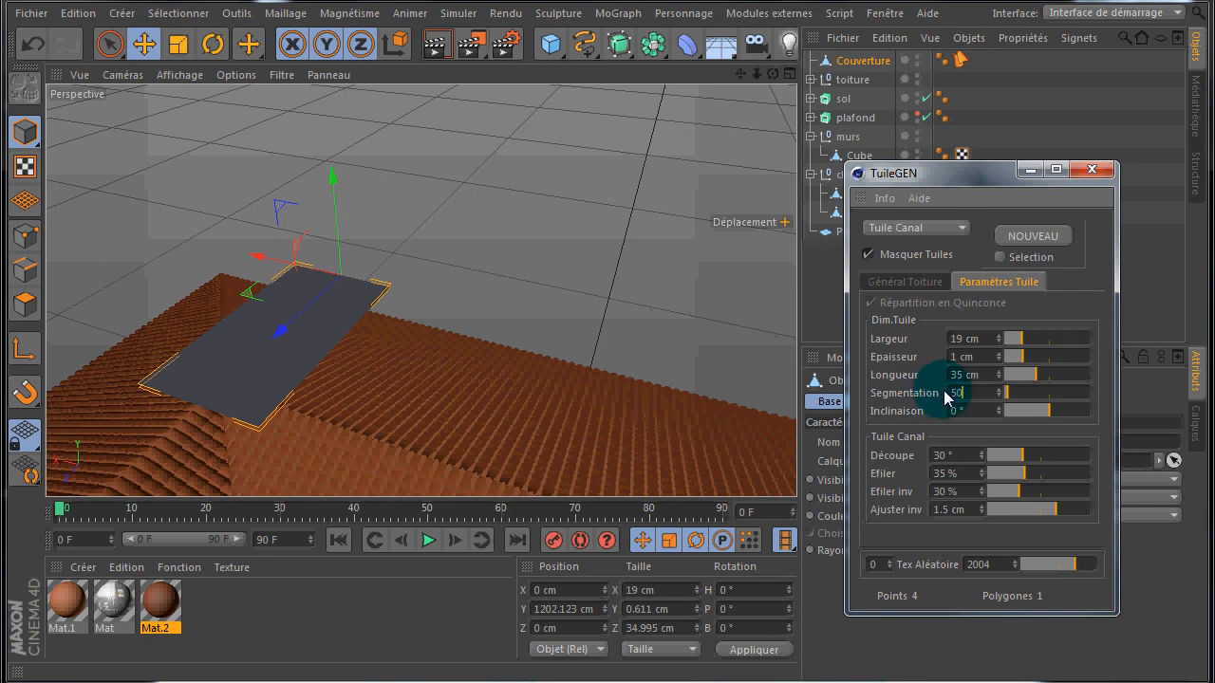
{"action": "type", "text": "0"}
{"action": "key", "text": "Return"}
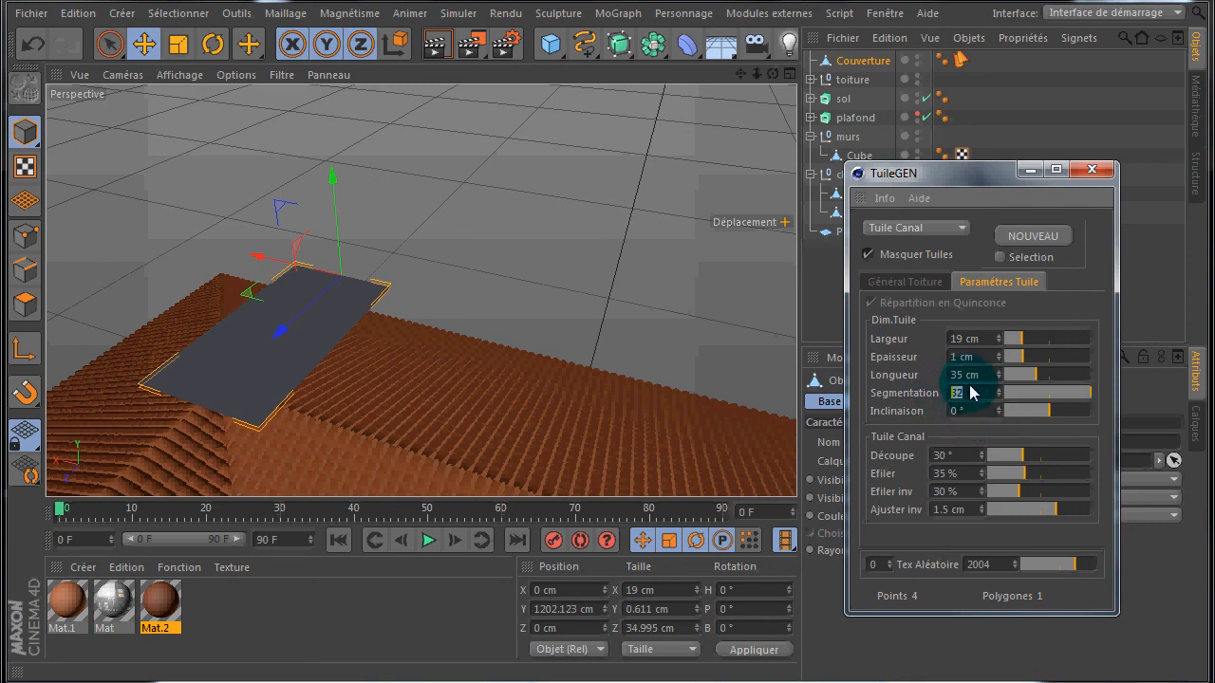
{"action": "type", "text": "3"}
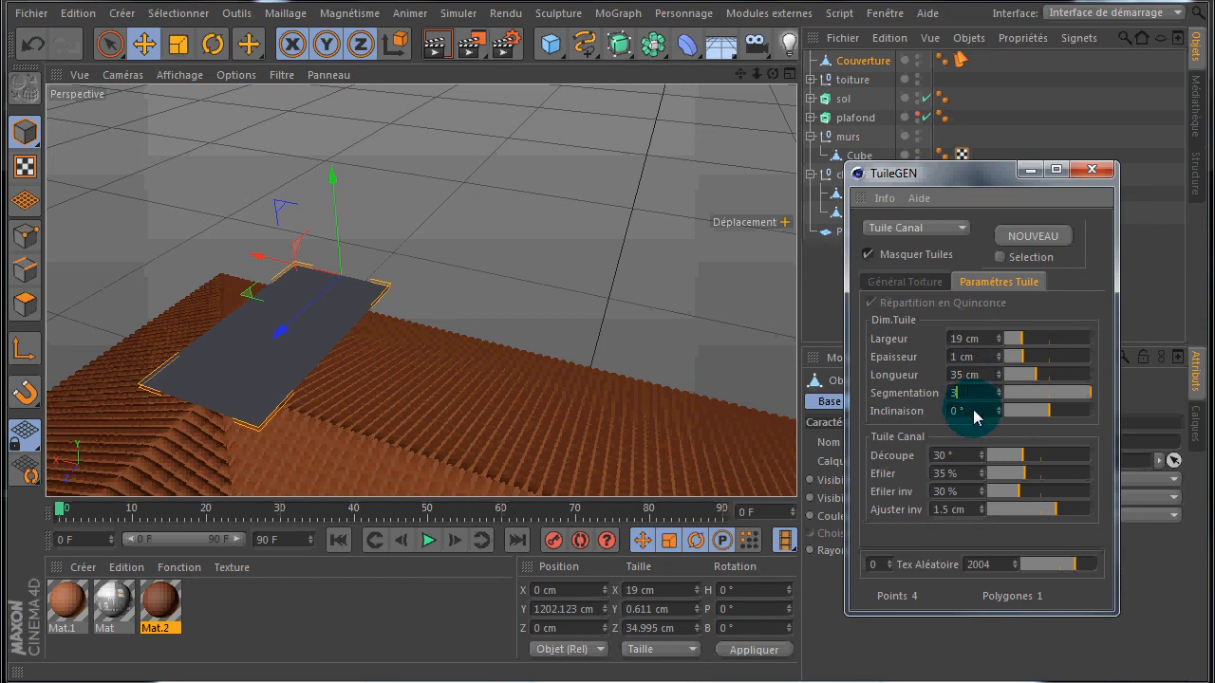
Step: Set the tile's Ajuster inv to 1.9 cm and return to the covering's general roof settings
{"action": "left_click", "coordinate": [983, 507]}
{"action": "left_click", "coordinate": [982, 508]}
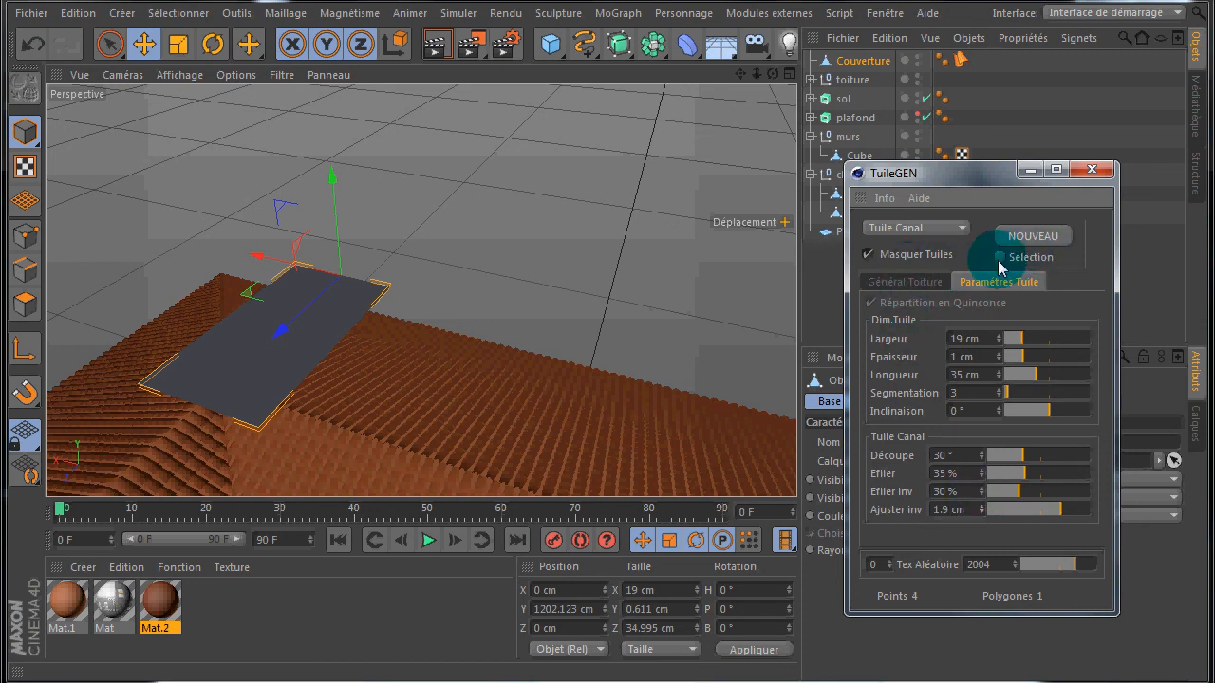
{"action": "left_click", "coordinate": [917, 284]}
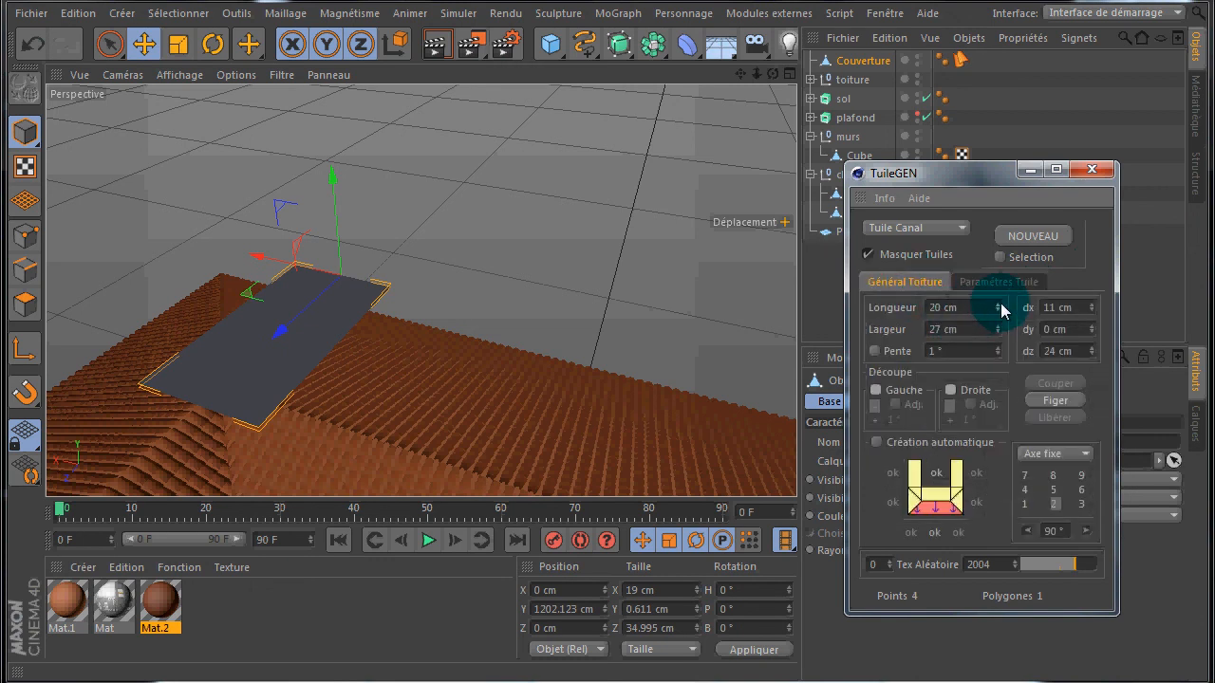
Step: Try a covering Longueur of 26 cm and Largeur of 45 cm, with dx 36 cm, dy 2.9 cm and dz 92 cm
{"action": "left_click_drag", "start_coordinate": [1001, 310], "coordinate": [1001, 316]}
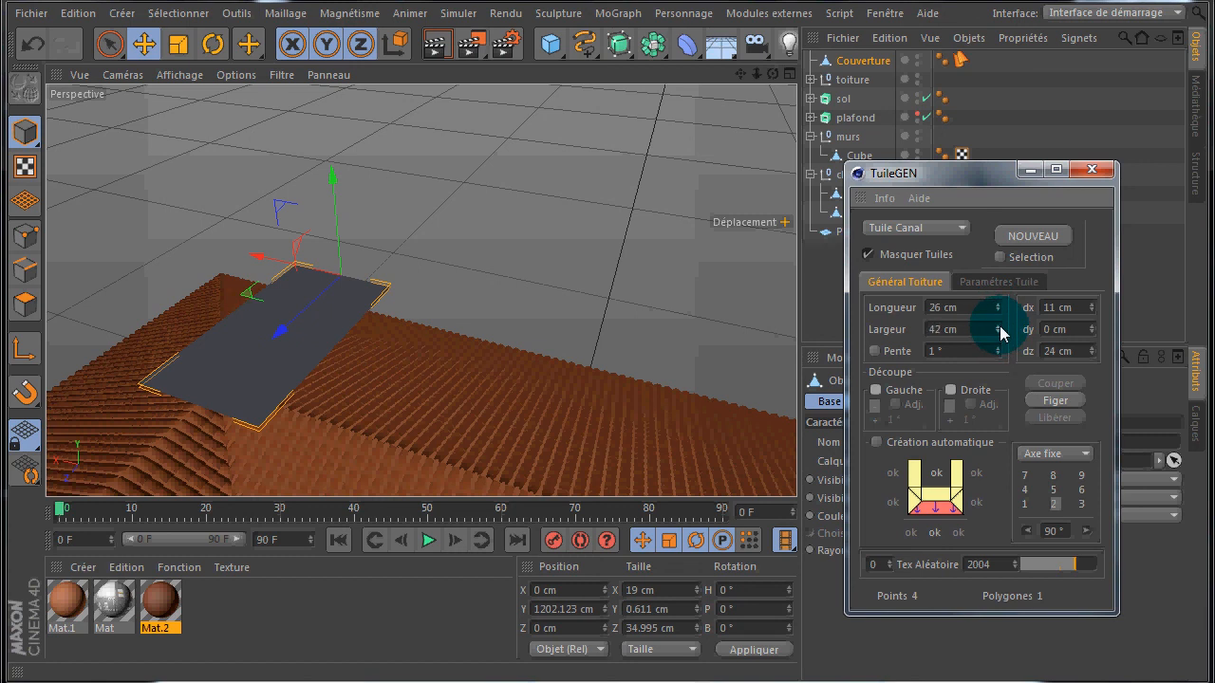
{"action": "left_click", "coordinate": [1001, 333]}
{"action": "left_click", "coordinate": [997, 327]}
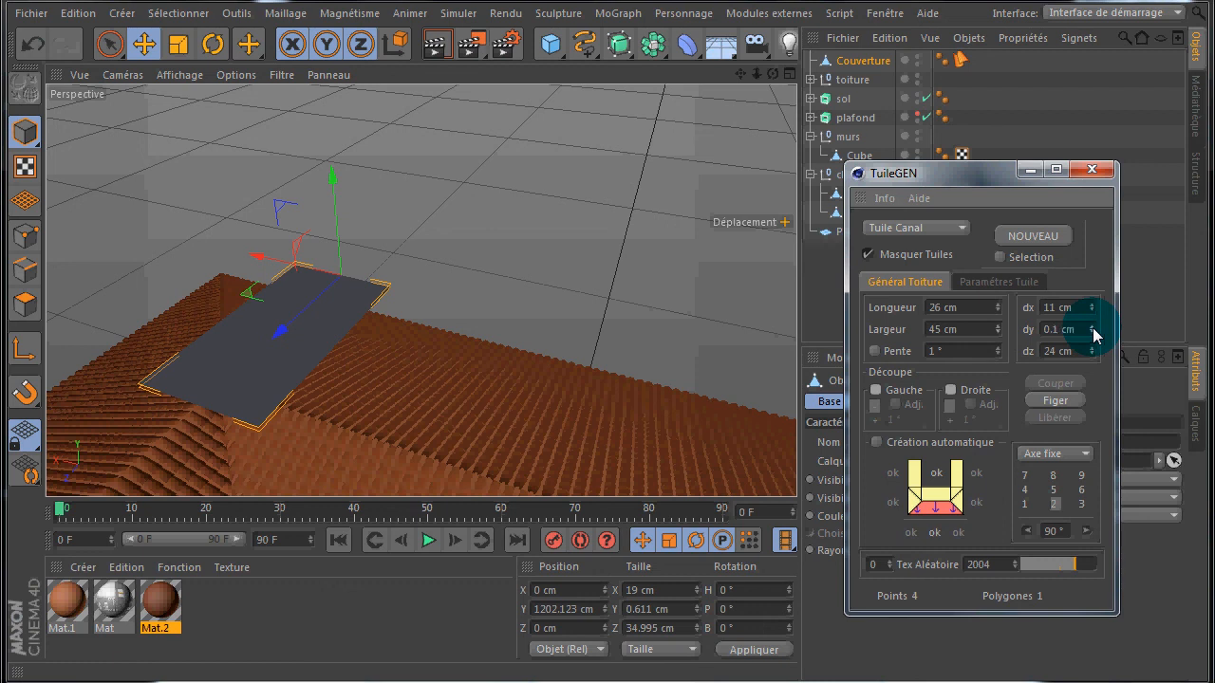
{"action": "mouse_move", "coordinate": [1094, 332]}
{"action": "left_mouse_down"}
{"action": "mouse_move", "coordinate": [1085, 317]}
{"action": "mouse_move", "coordinate": [1095, 271]}
{"action": "mouse_move", "coordinate": [1094, 332]}
{"action": "left_mouse_up"}
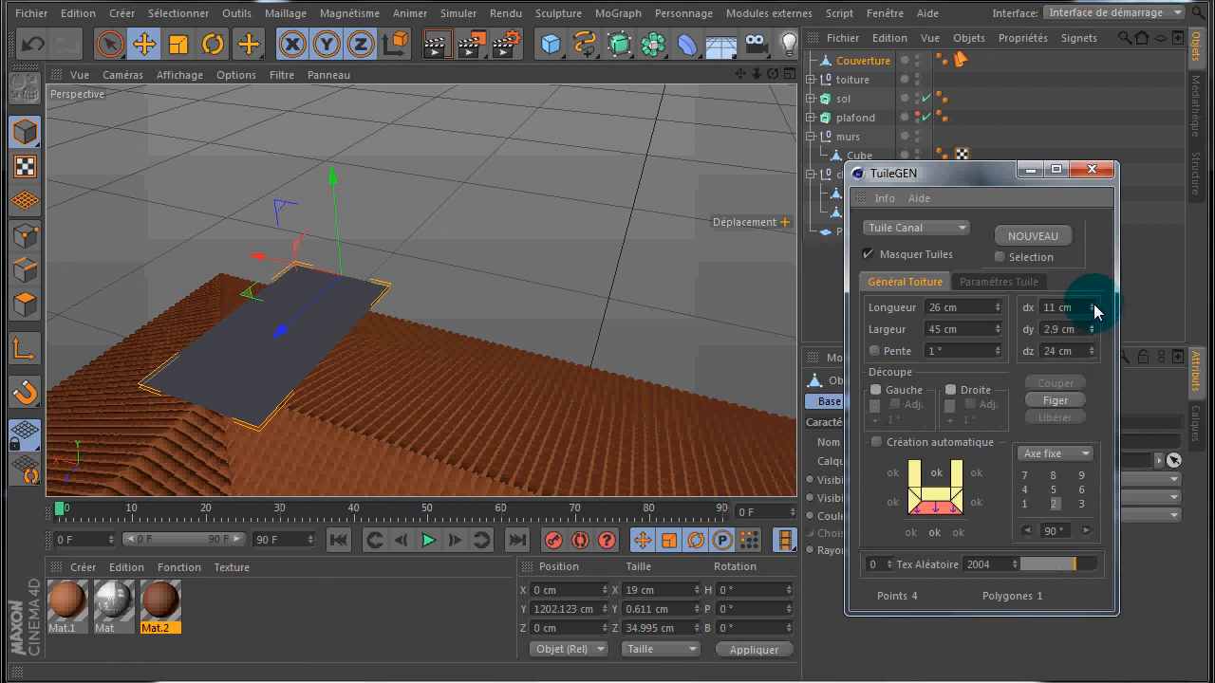
{"action": "left_click_drag", "start_coordinate": [1095, 273], "coordinate": [1095, 253]}
{"action": "left_click_drag", "start_coordinate": [1096, 353], "coordinate": [1093, 348]}
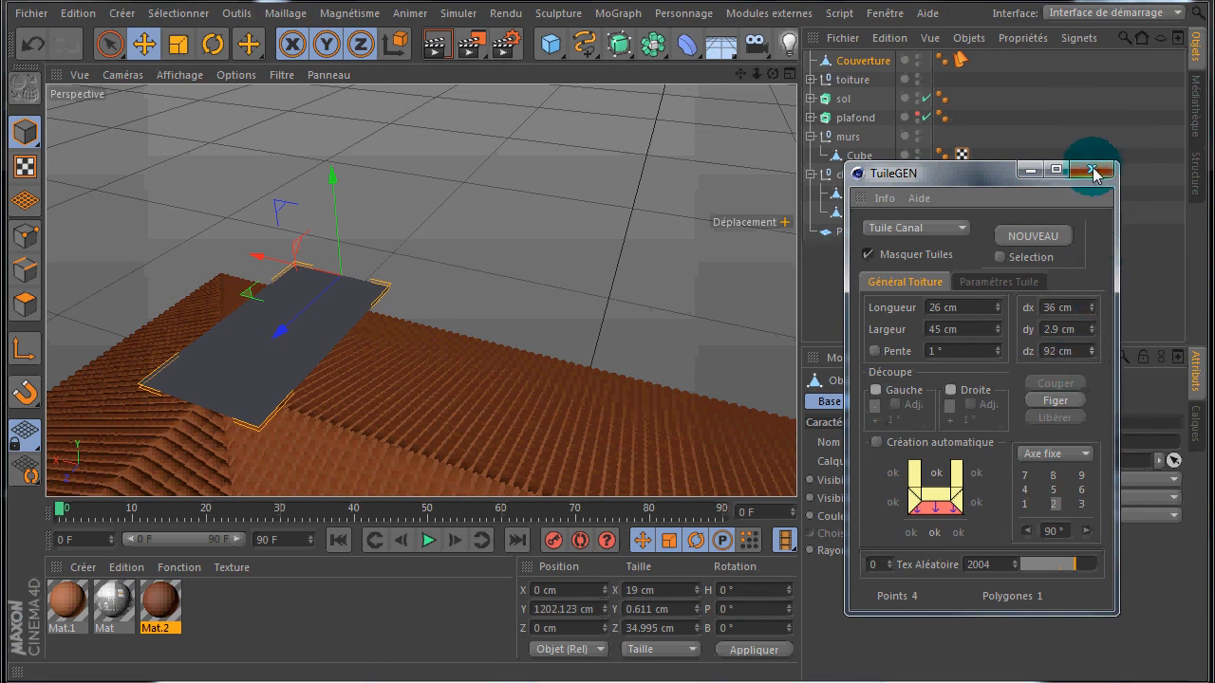
Step: Close the TuileGEN plugin and delete the separate test Couverture object above the house roof
{"action": "left_click", "coordinate": [1093, 171]}
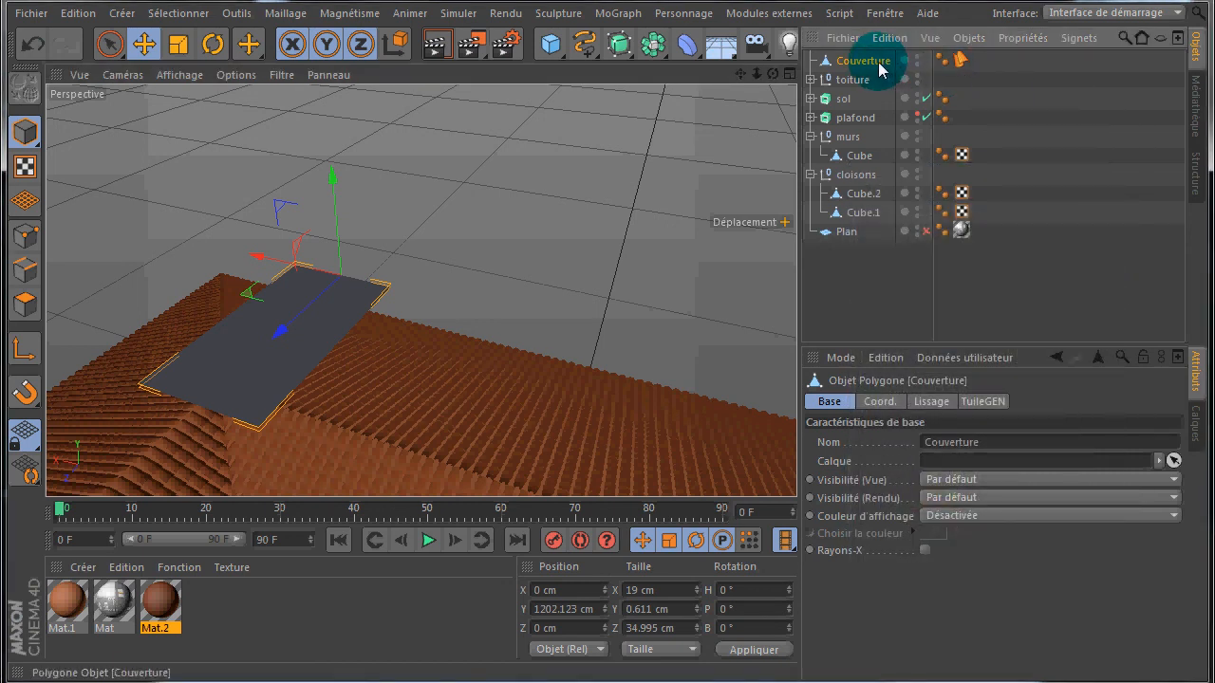
{"action": "key", "text": "Delete"}
{"action": "scroll", "coordinate": [550, 260], "scroll_direction": "down", "scroll_amount": 6}
{"action": "scroll", "coordinate": [717, 124], "scroll_direction": "down", "scroll_amount": 1}
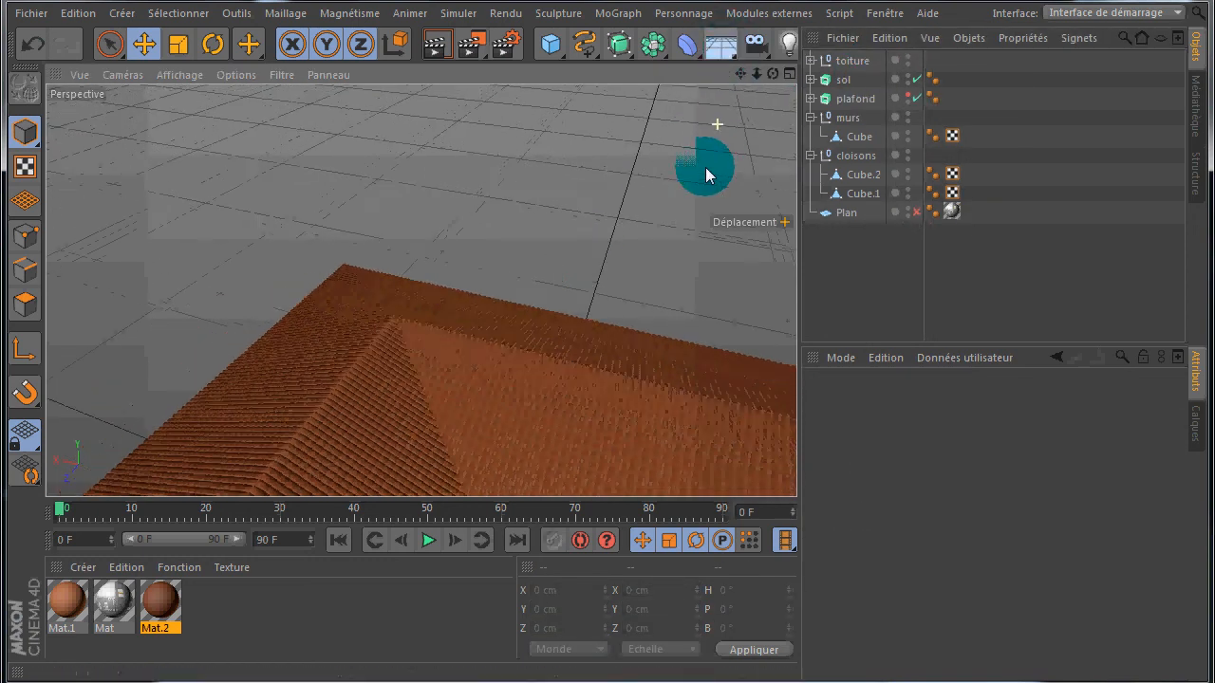
{"action": "left_click_drag", "start_coordinate": [740, 74], "coordinate": [582, 276]}
{"action": "left_click_drag", "start_coordinate": [741, 74], "coordinate": [569, 187]}
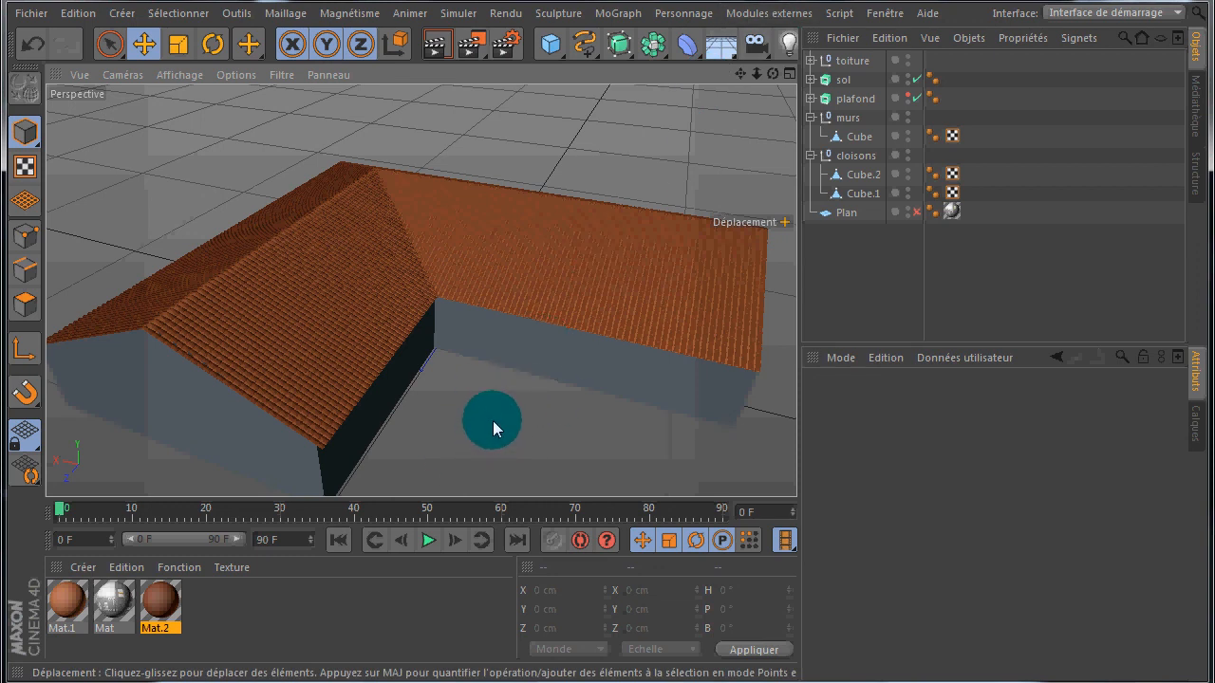
{"action": "left_click_drag", "start_coordinate": [771, 75], "coordinate": [731, 100]}
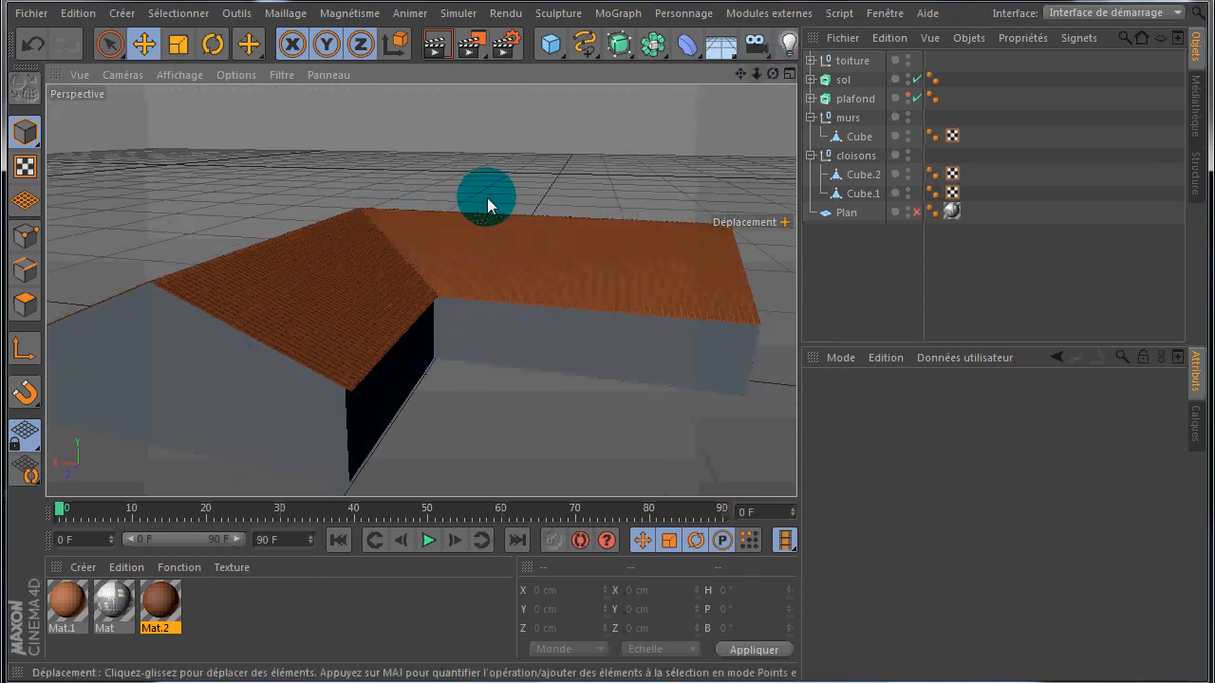